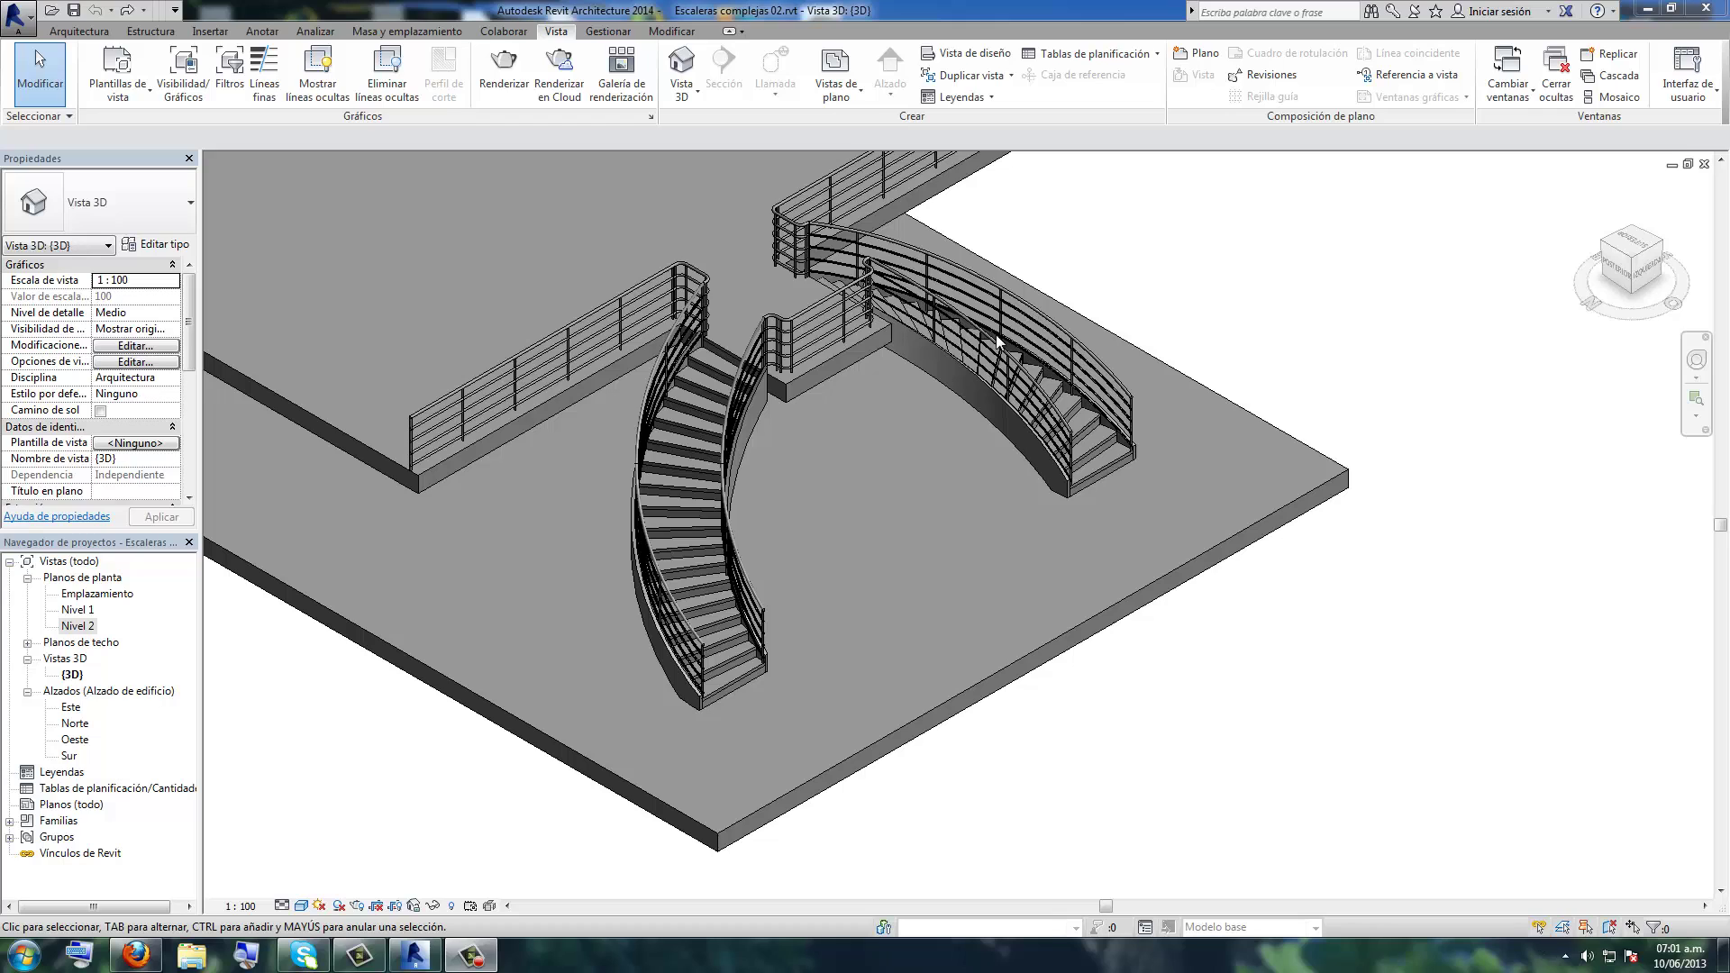
- Pan and zoom the 3D view to inspect both curved staircases and their landing railings
scroll(934, 375, "up", 2)
scroll(949, 379, "up", 2)
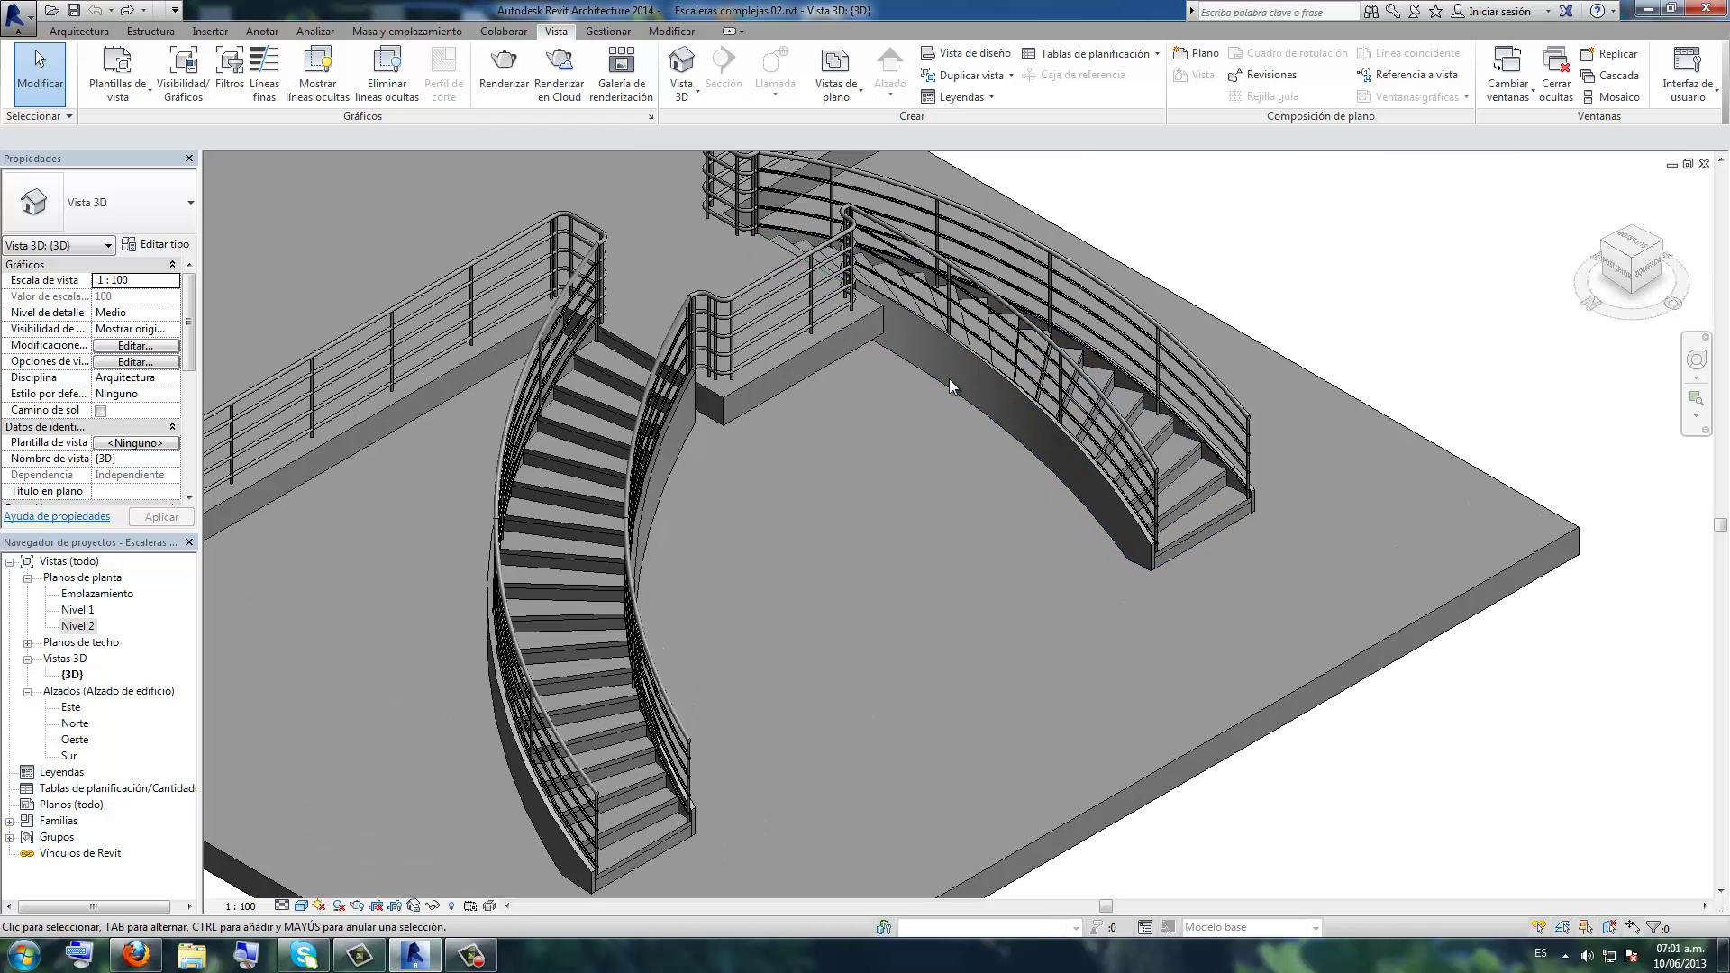
middle_click_drag(949, 379, 946, 437)
scroll(814, 393, "down", 1)
scroll(953, 463, "down", 1)
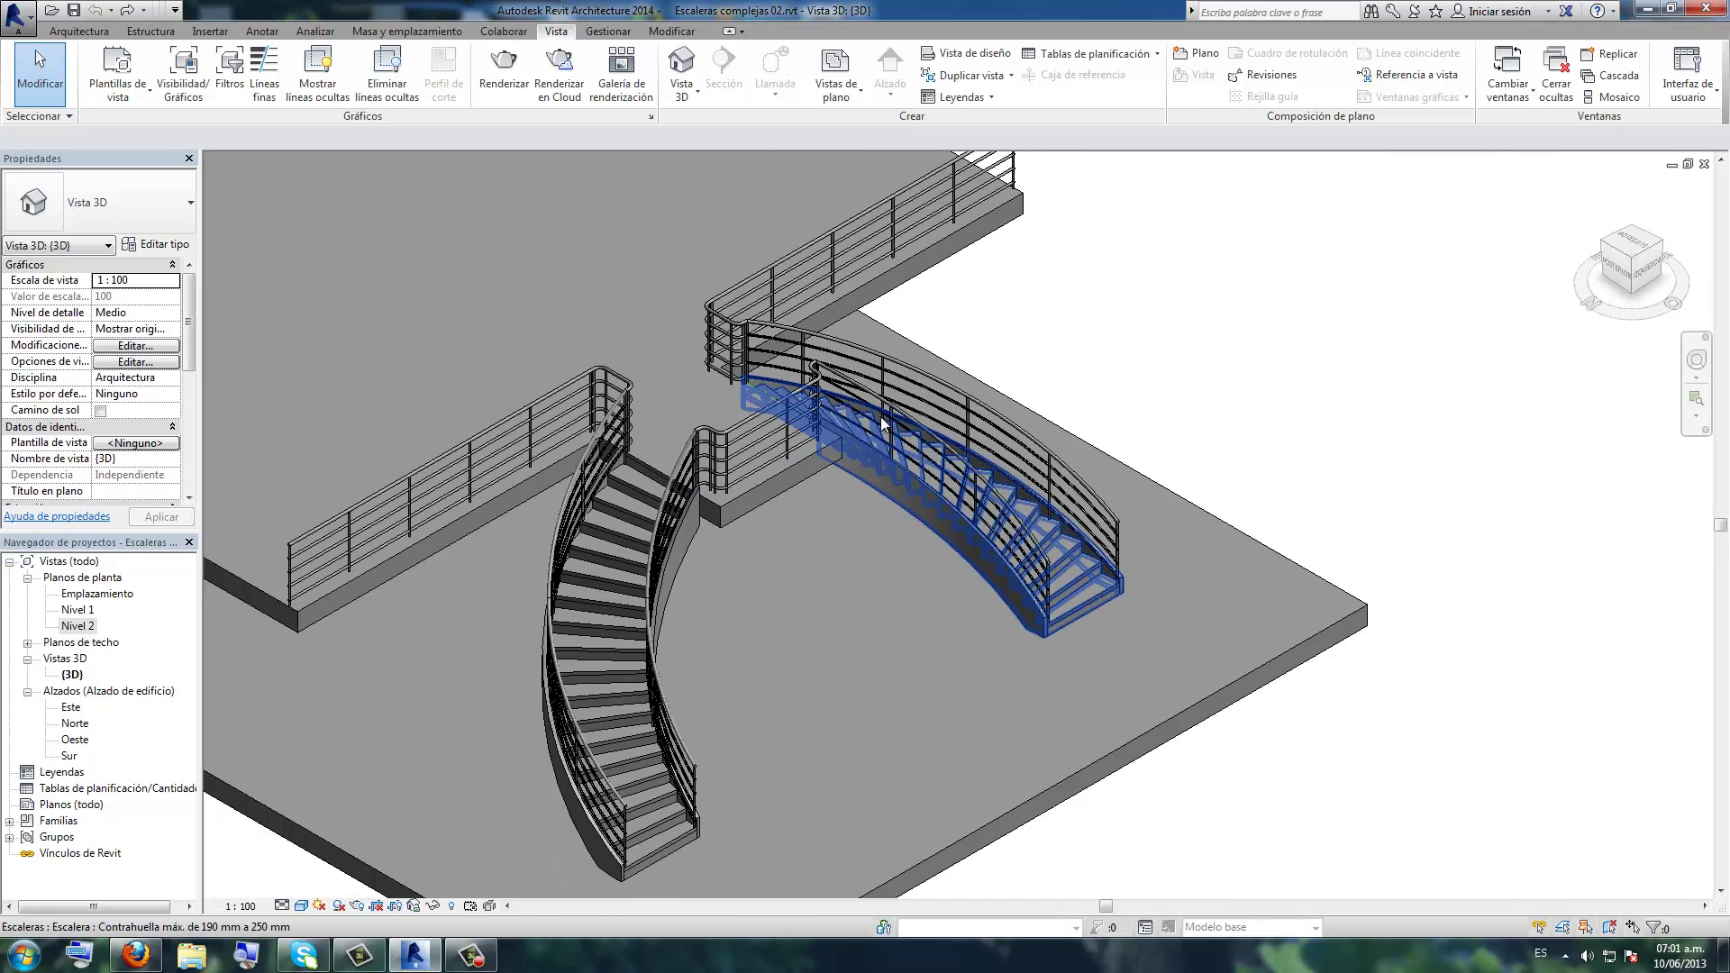
scroll(949, 363, "up", 1)
scroll(912, 388, "up", 1)
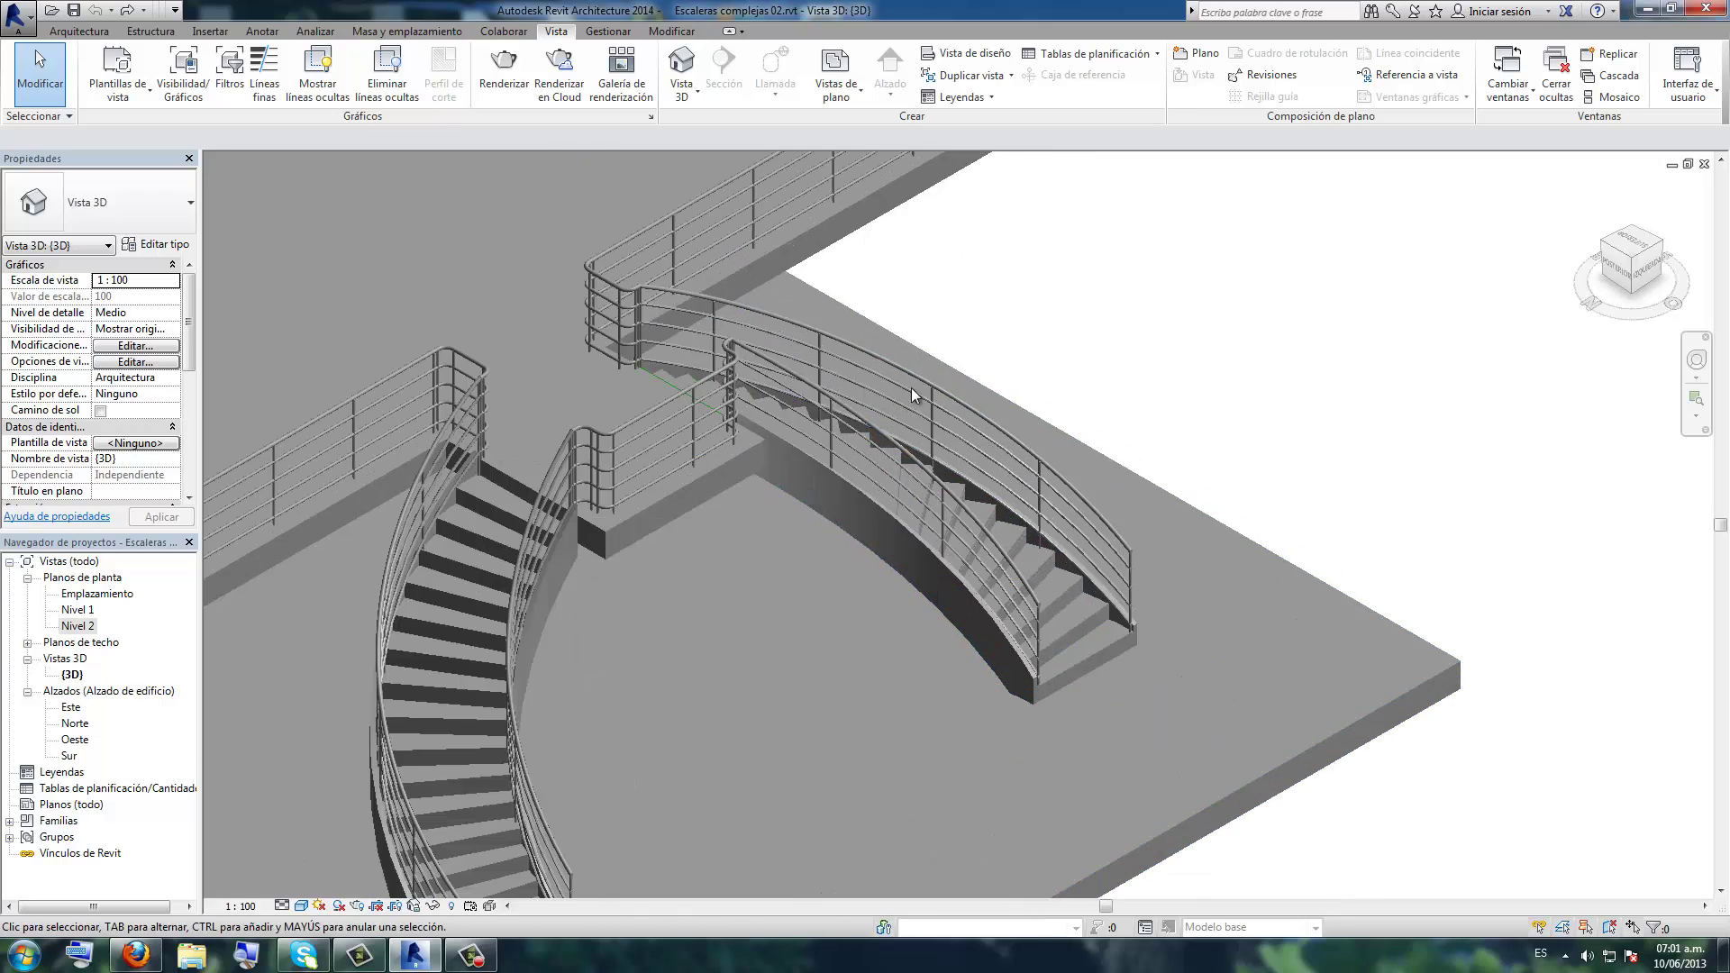
mouse_move(912, 388)
middle_mouse_down()
mouse_move(719, 507)
mouse_move(872, 413)
middle_mouse_up()
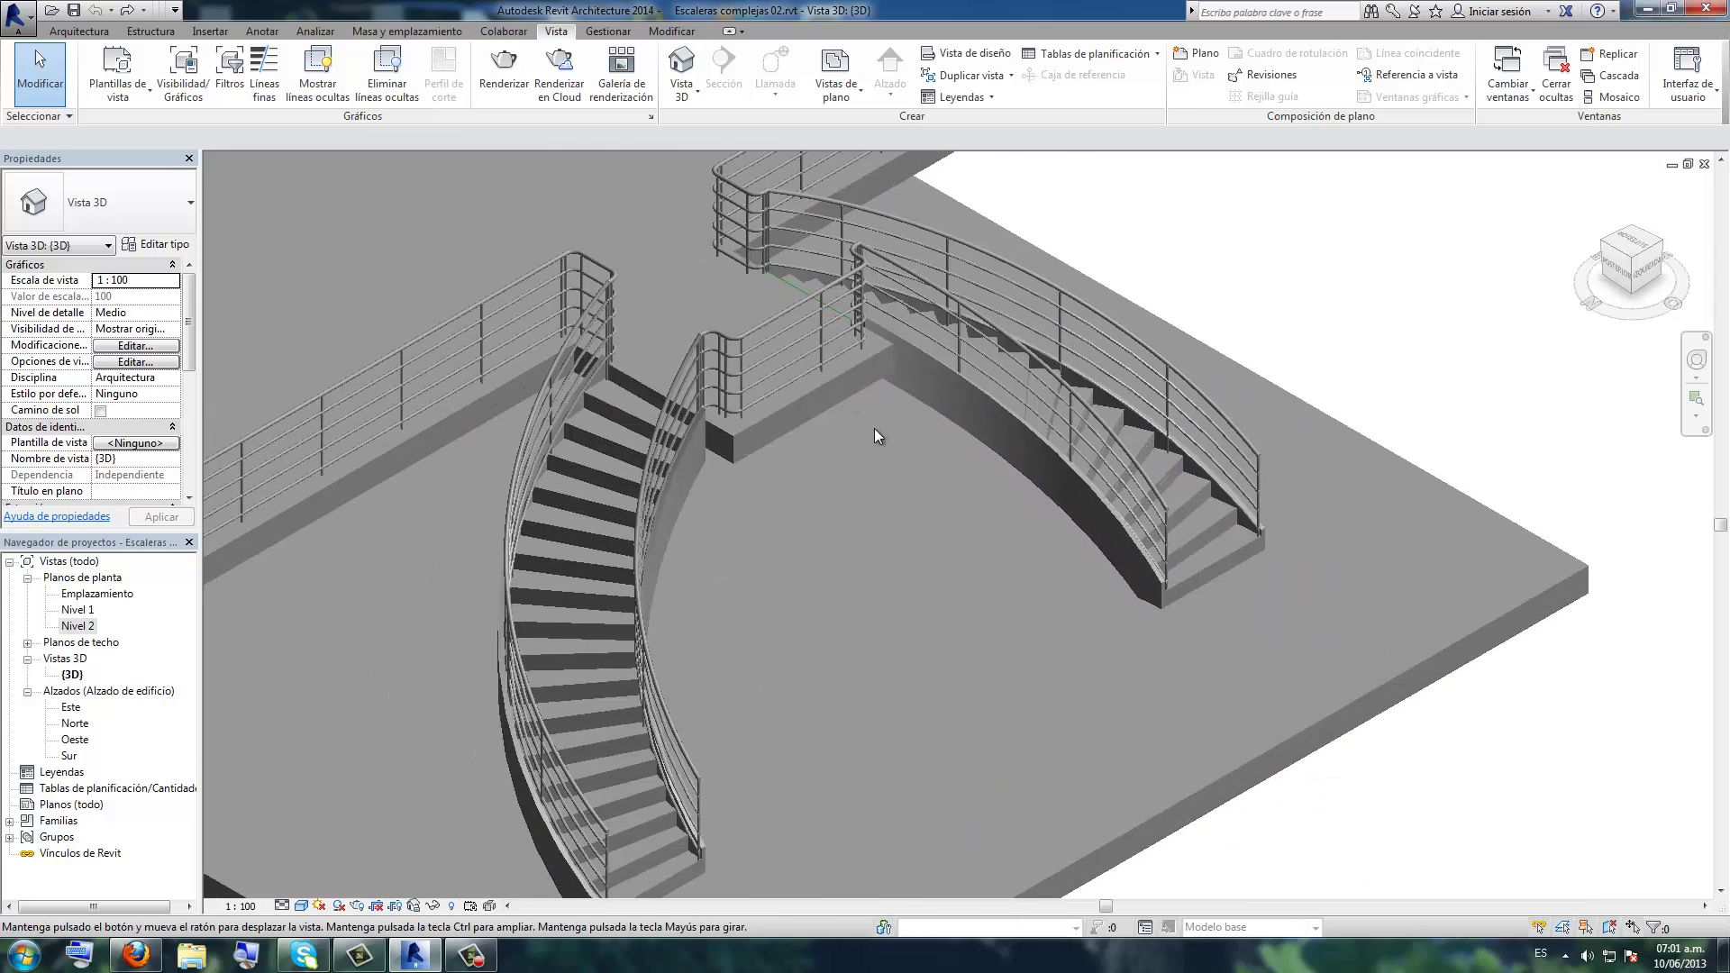
scroll(1262, 306, "down", 1)
middle_click_drag(1401, 309, 1356, 328)
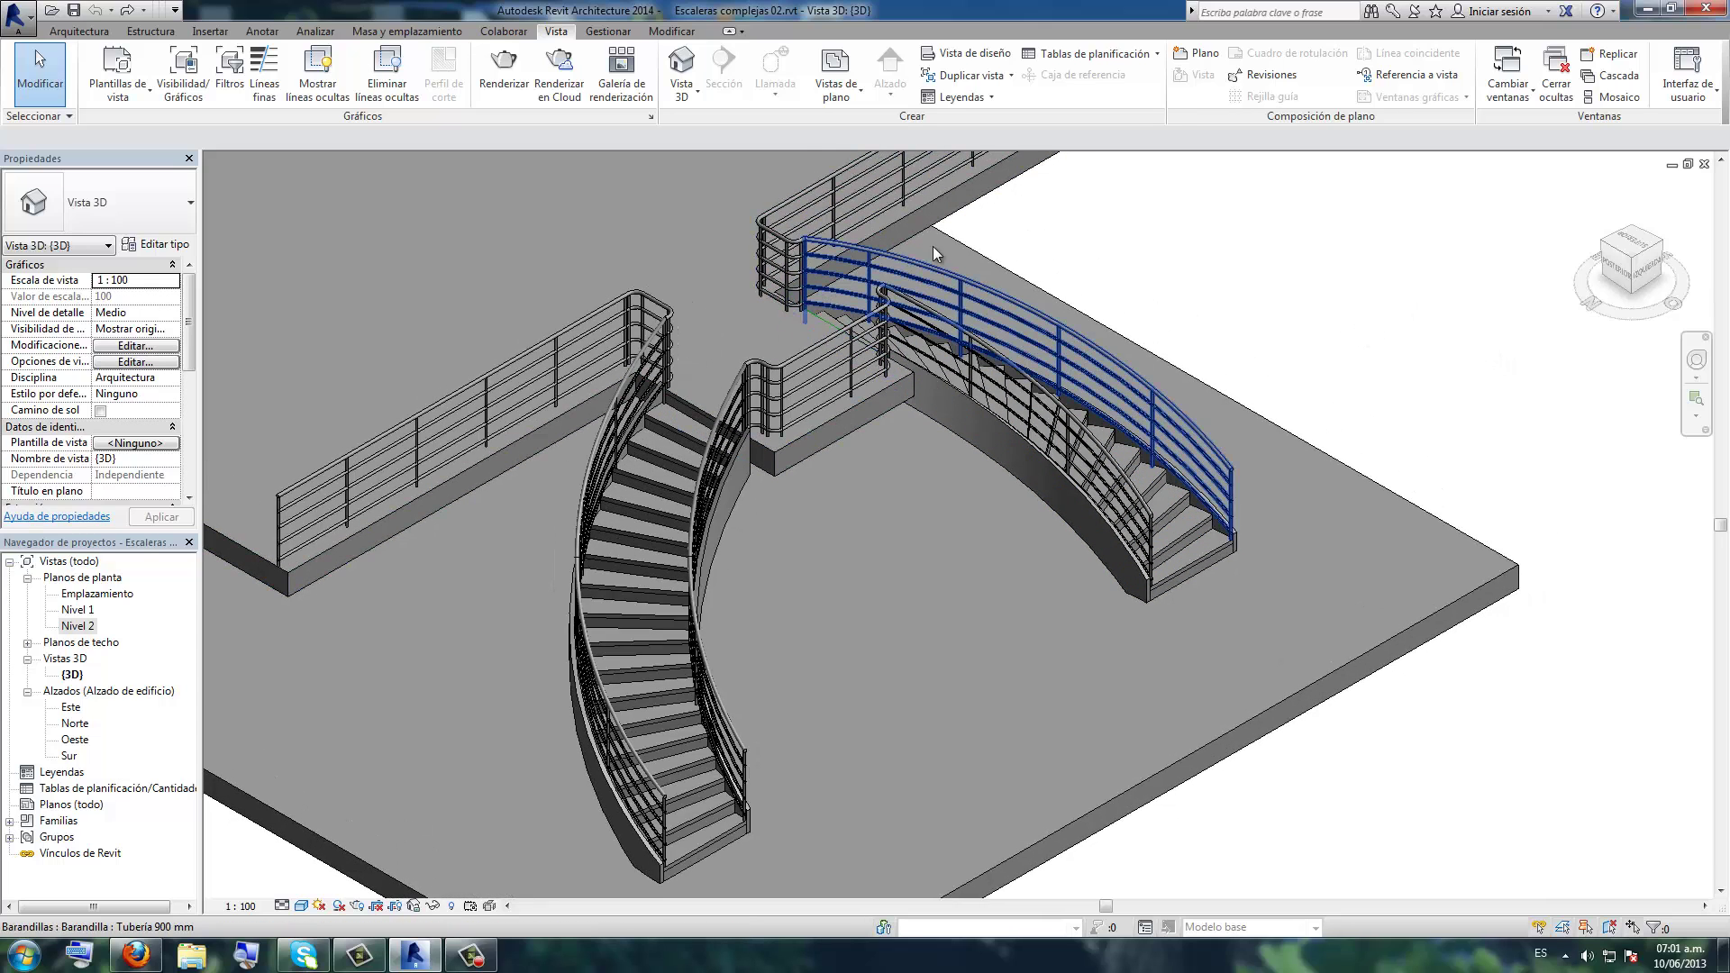
scroll(937, 244, "up", 2)
scroll(634, 361, "up", 2)
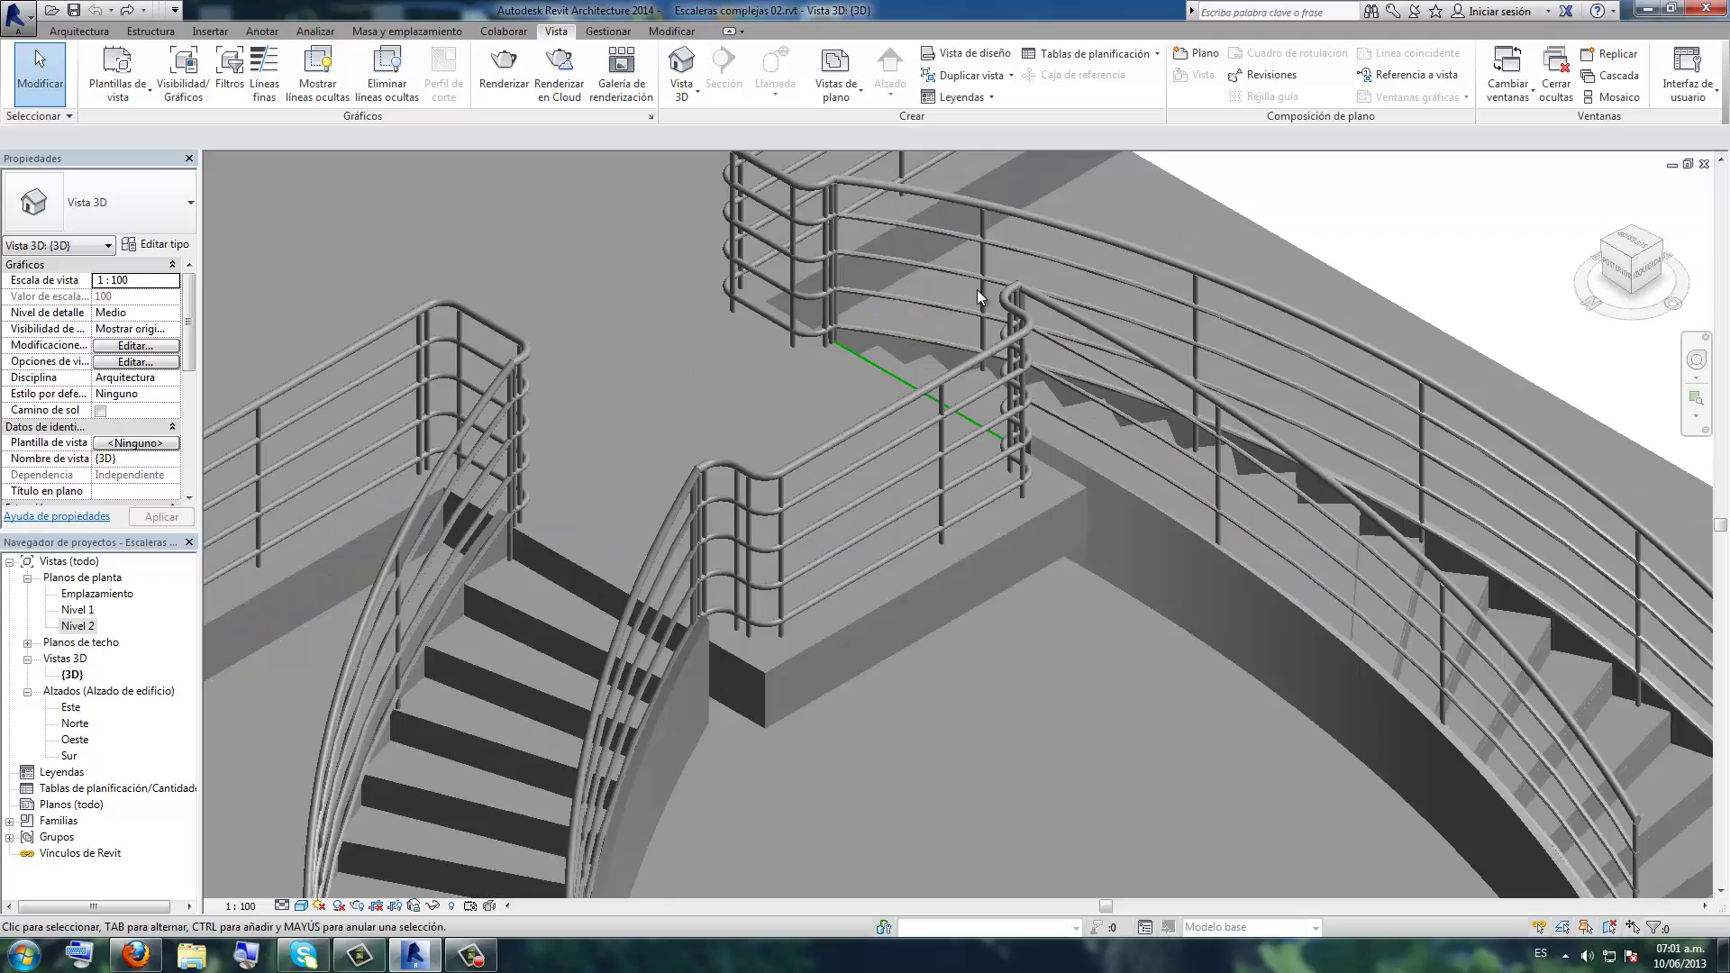
scroll(597, 308, "up", 1)
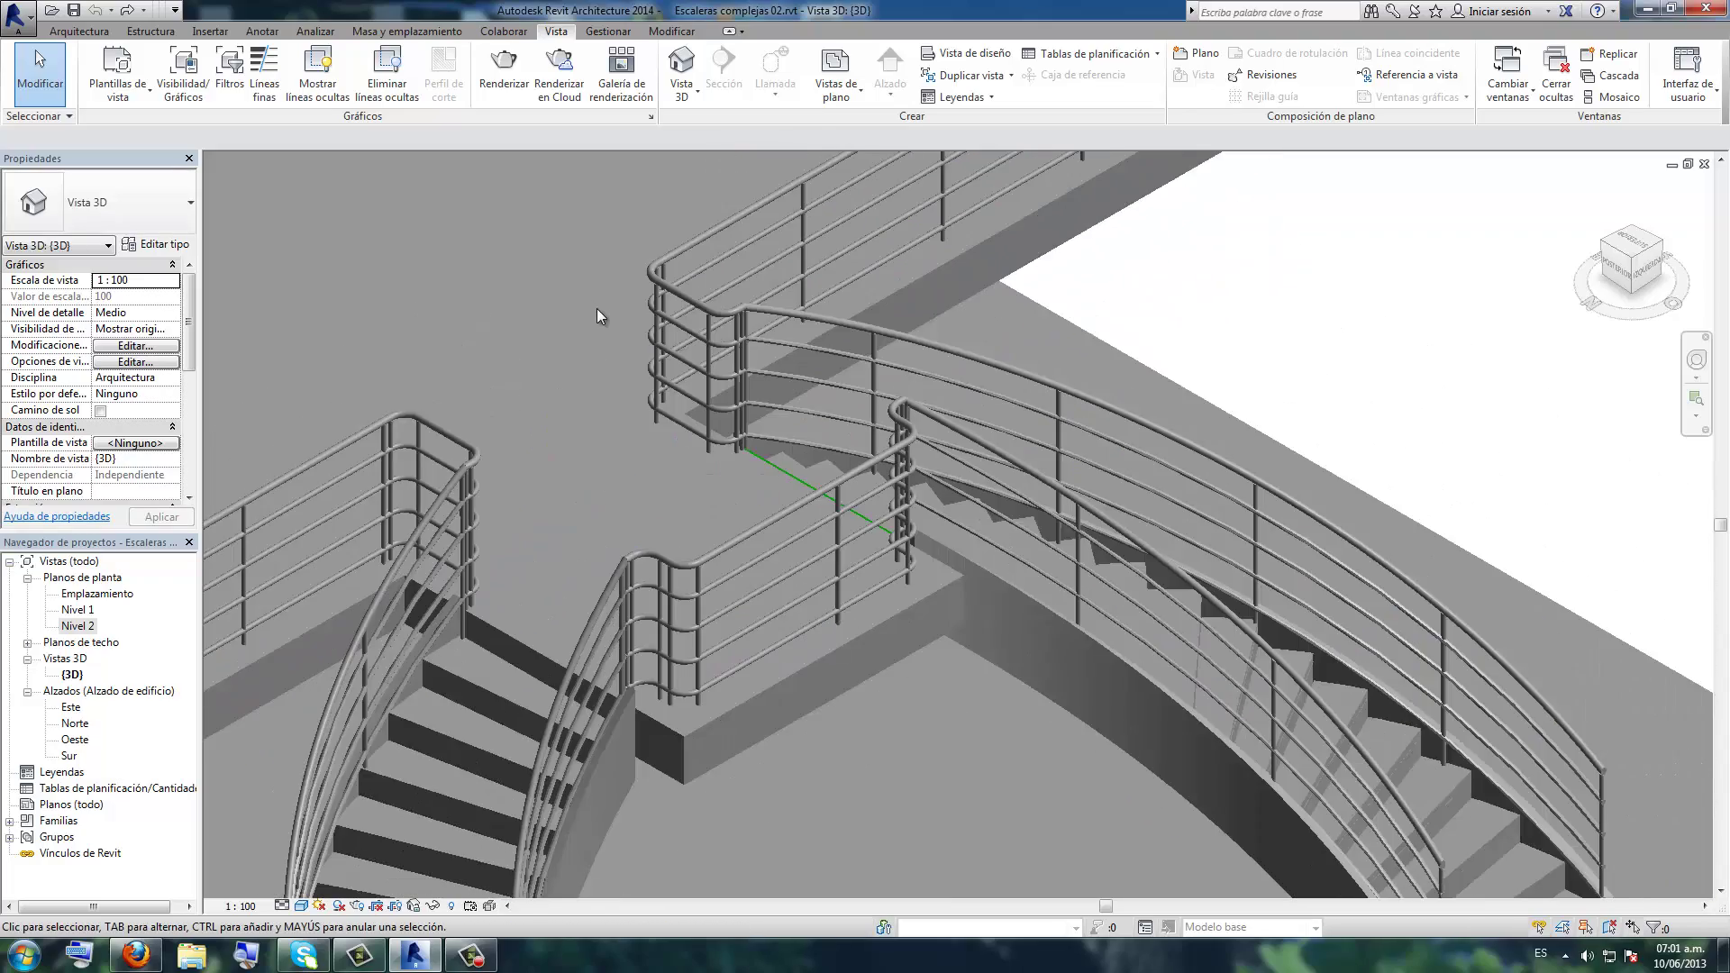
scroll(597, 308, "up", 1)
scroll(596, 306, "up", 1)
middle_click_drag(581, 393, 614, 335)
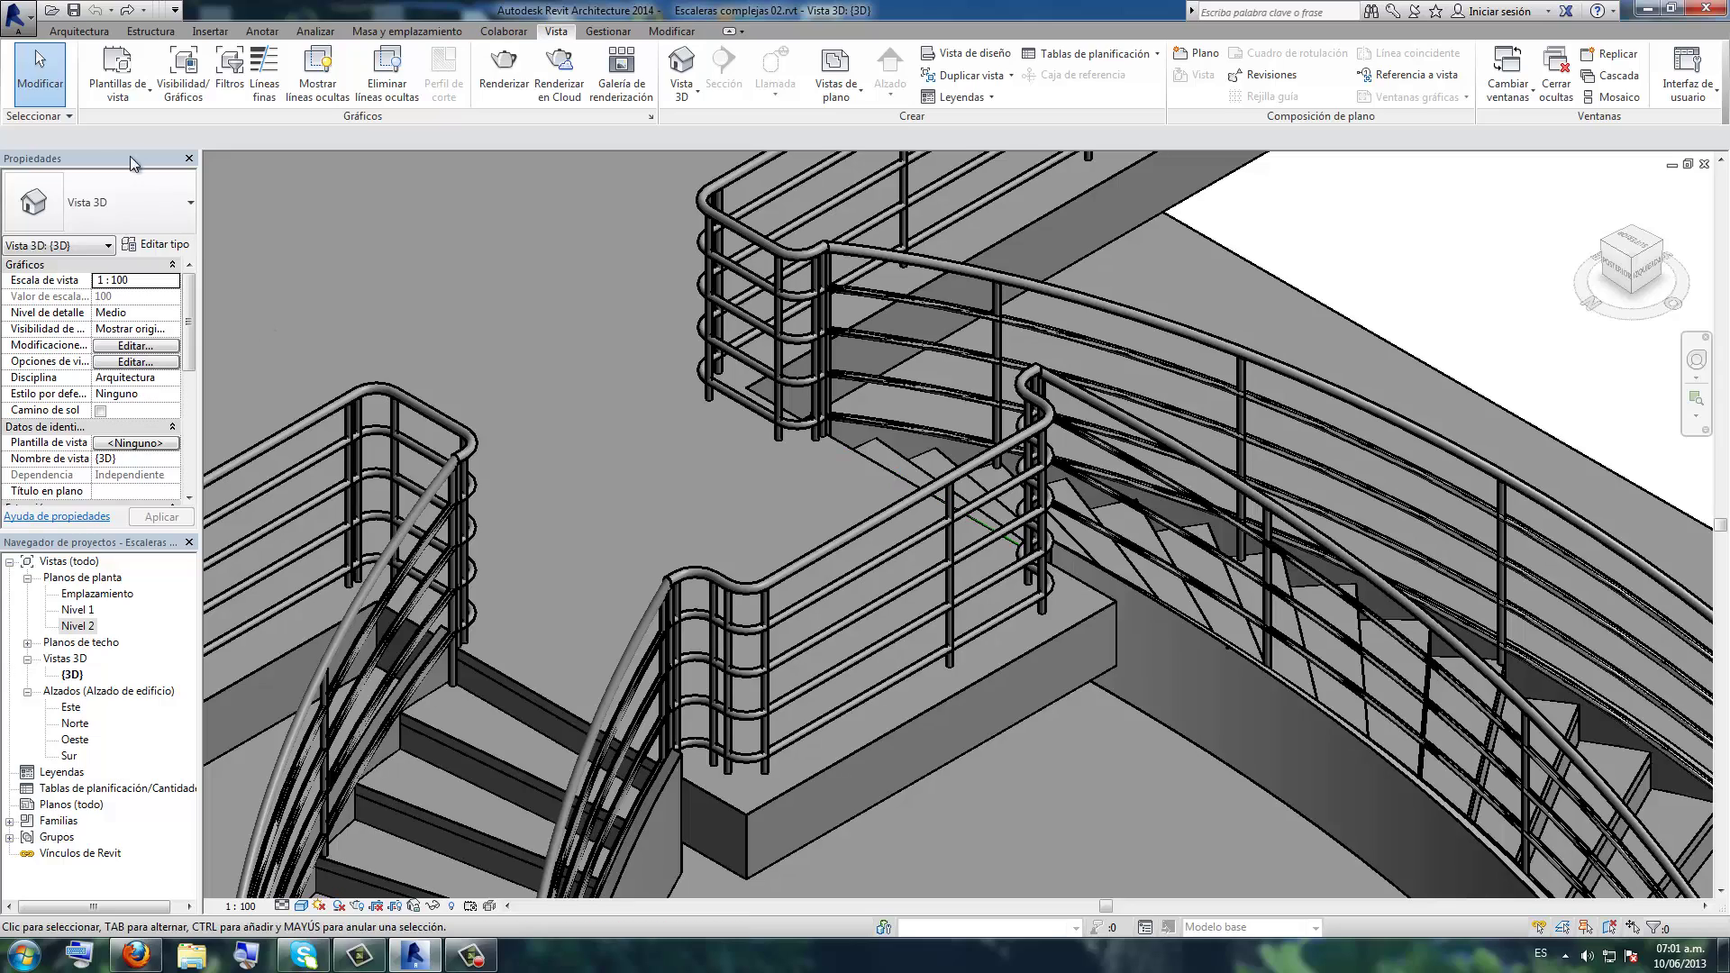
scroll(685, 359, "down", 2)
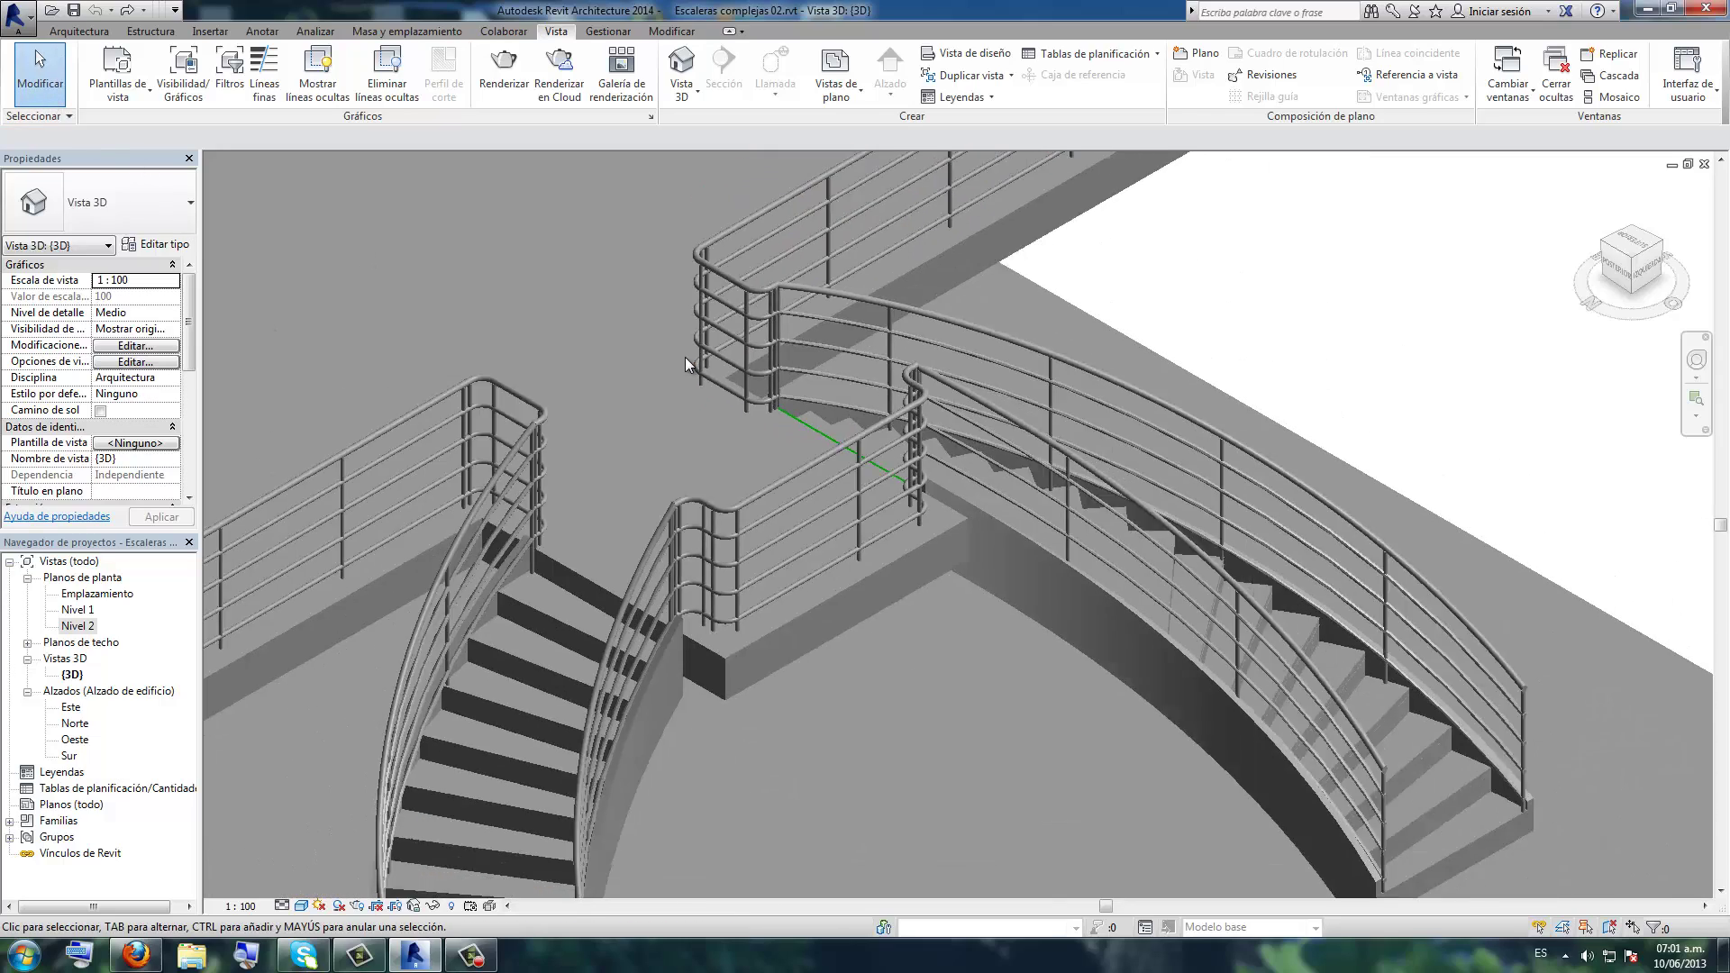
scroll(685, 357, "down", 1)
middle_click_drag(683, 364, 709, 292)
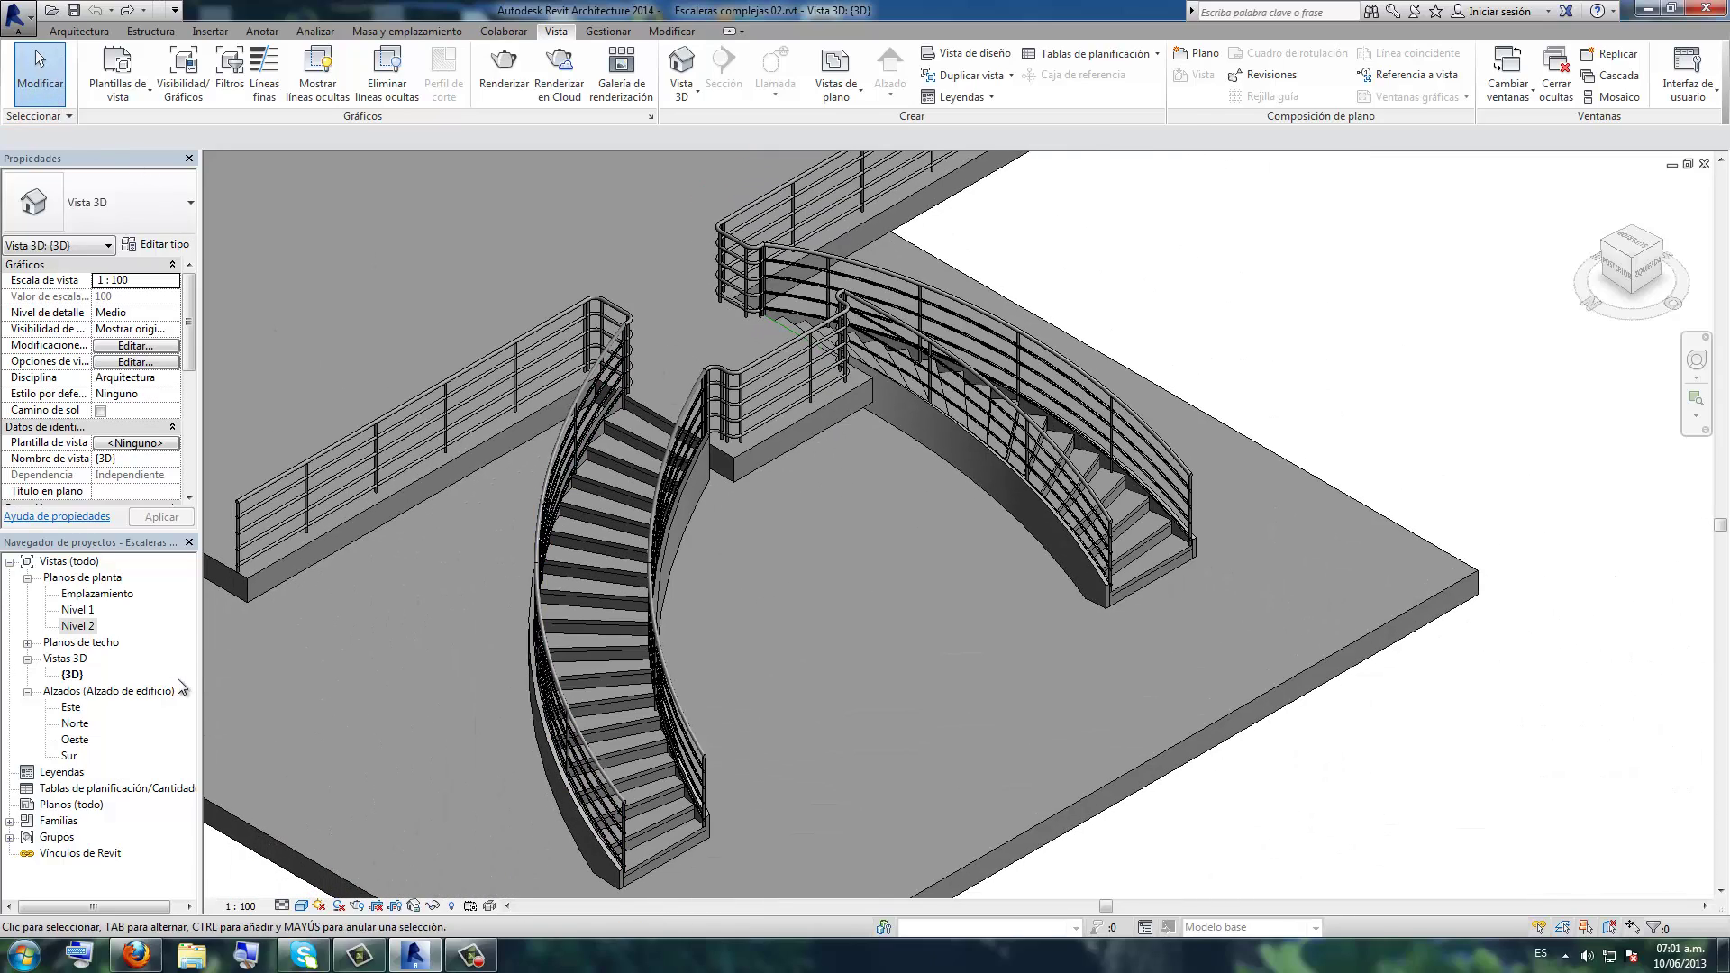
- Delete both curved staircases and their railings from the Nivel 2 plan
double_click(77, 626)
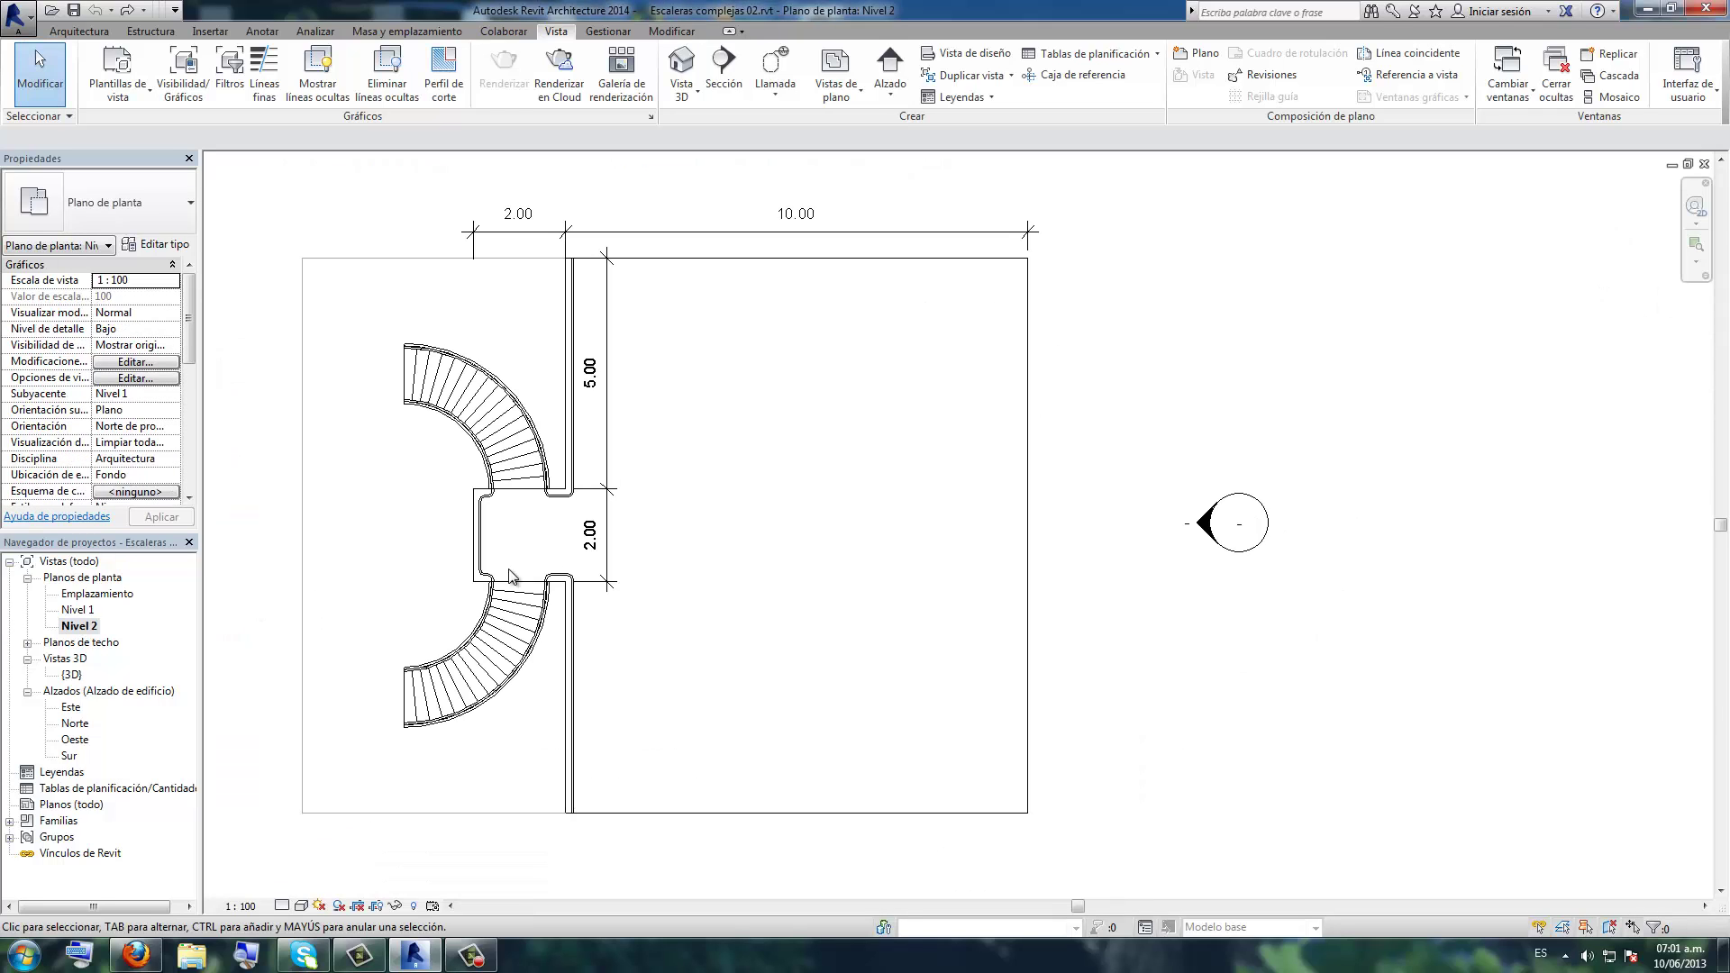
left_click_drag(380, 251, 582, 851)
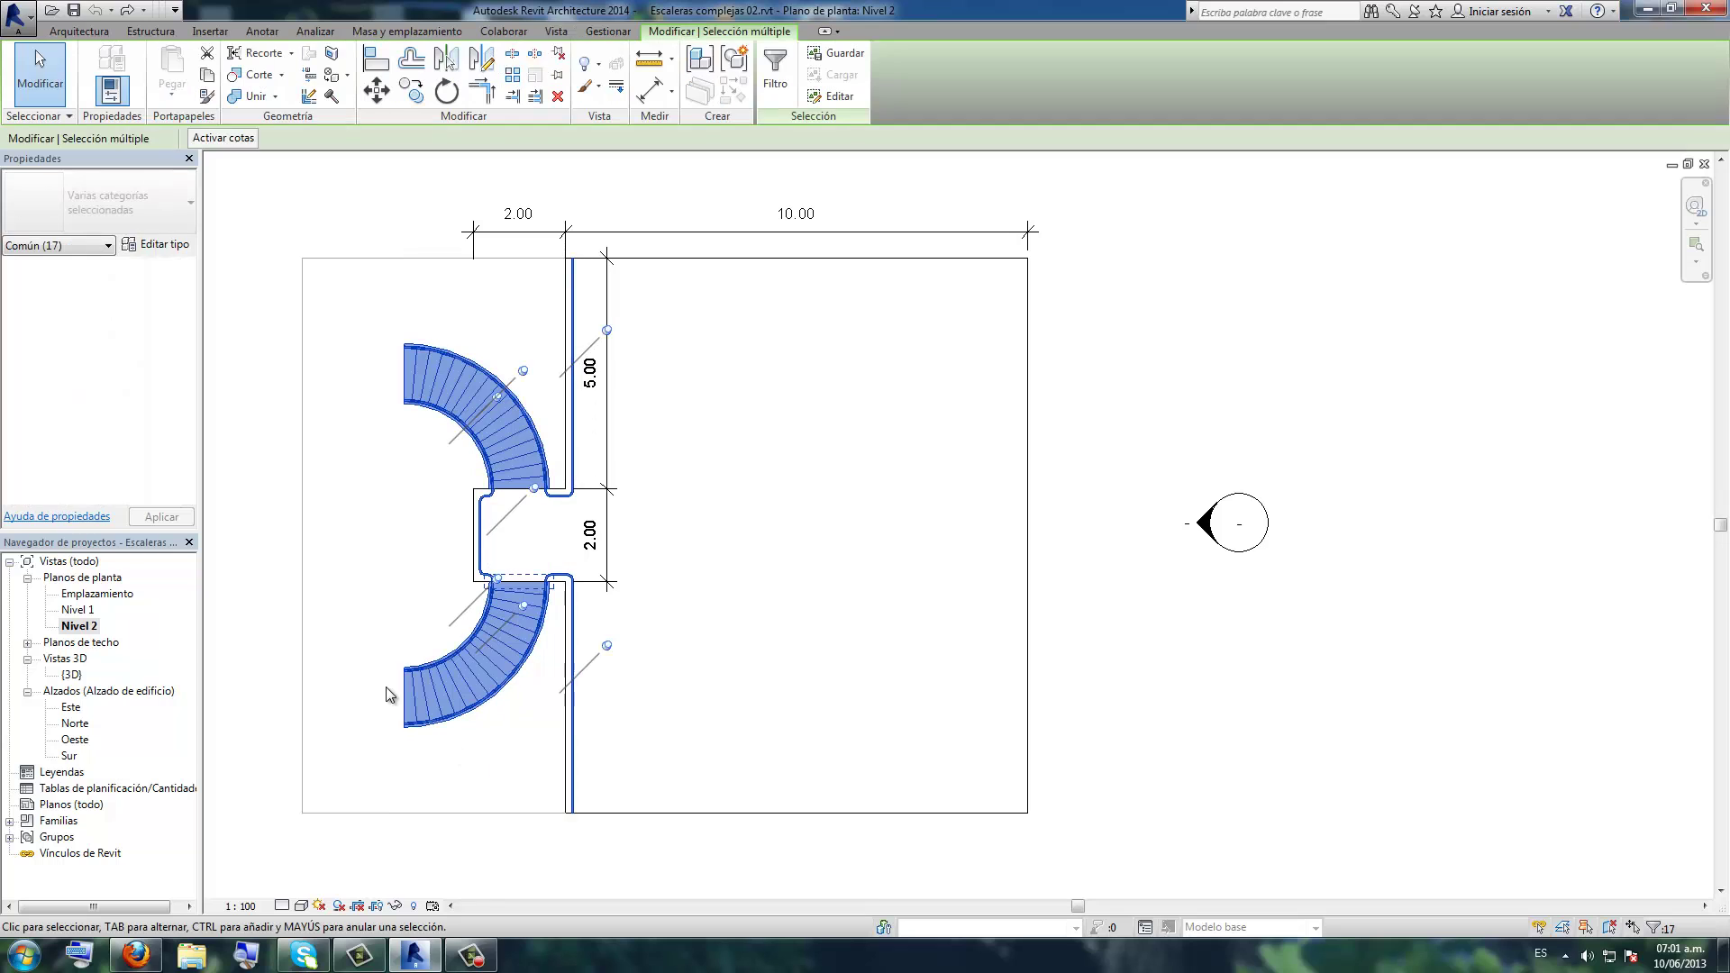
key("Delete")
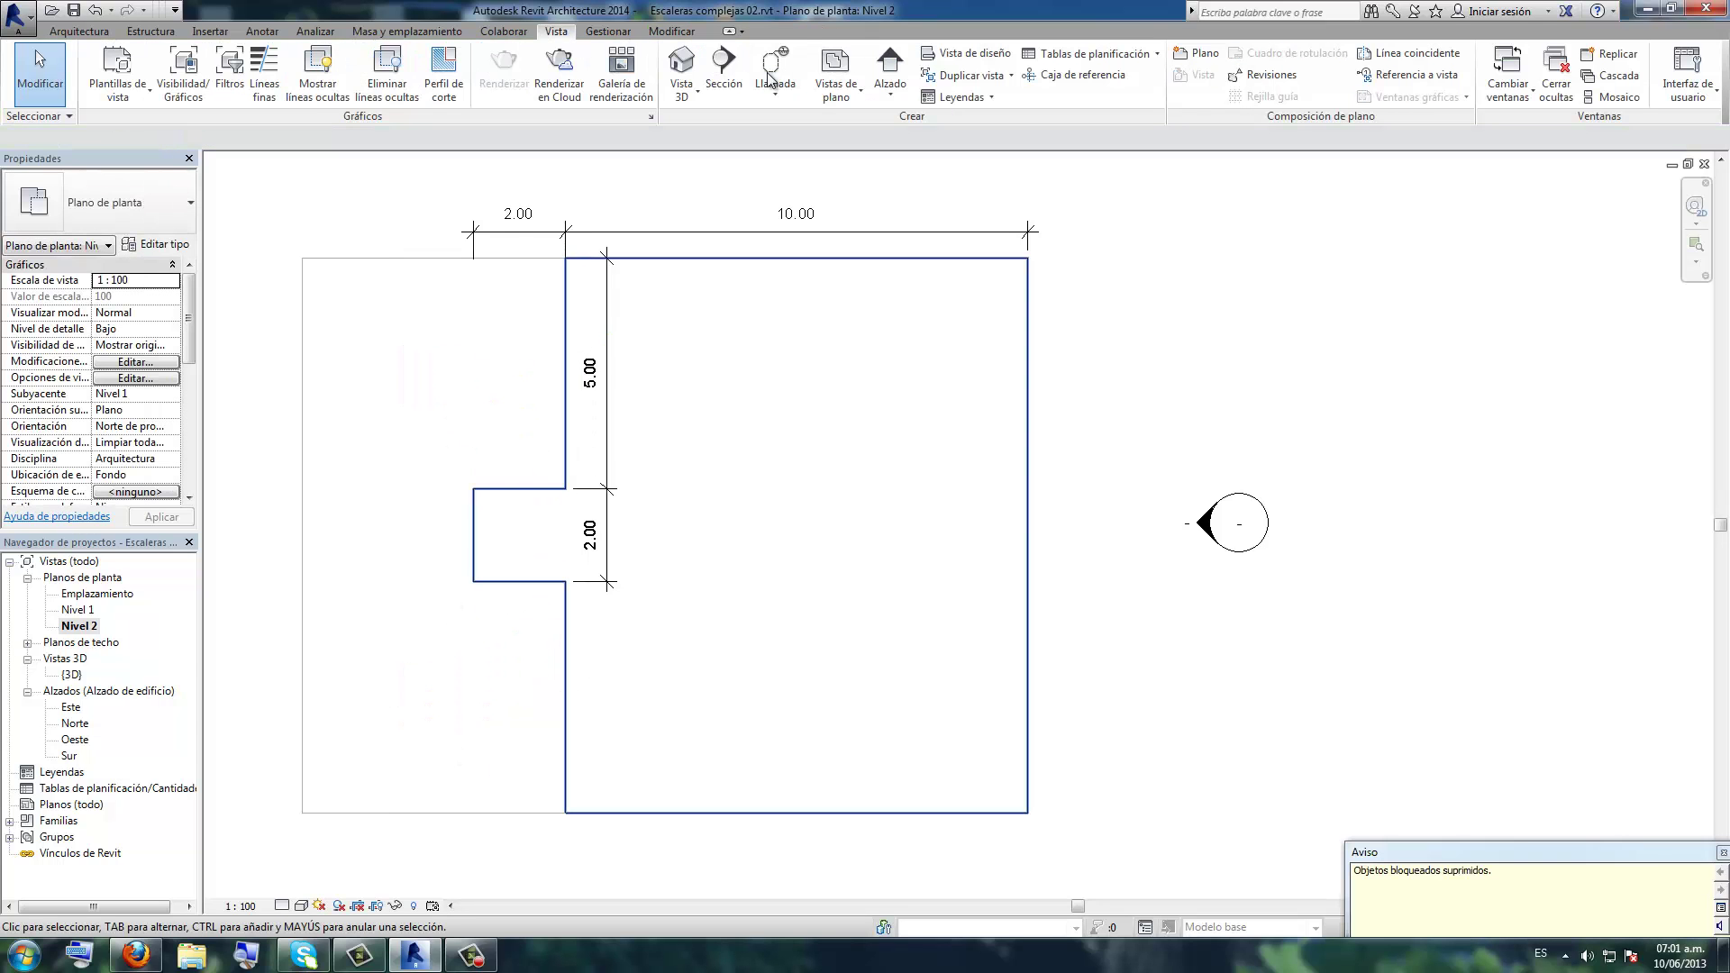
- Check the deletion in the {3D} view and Este elevation, then return to Nivel 2
left_click(695, 72)
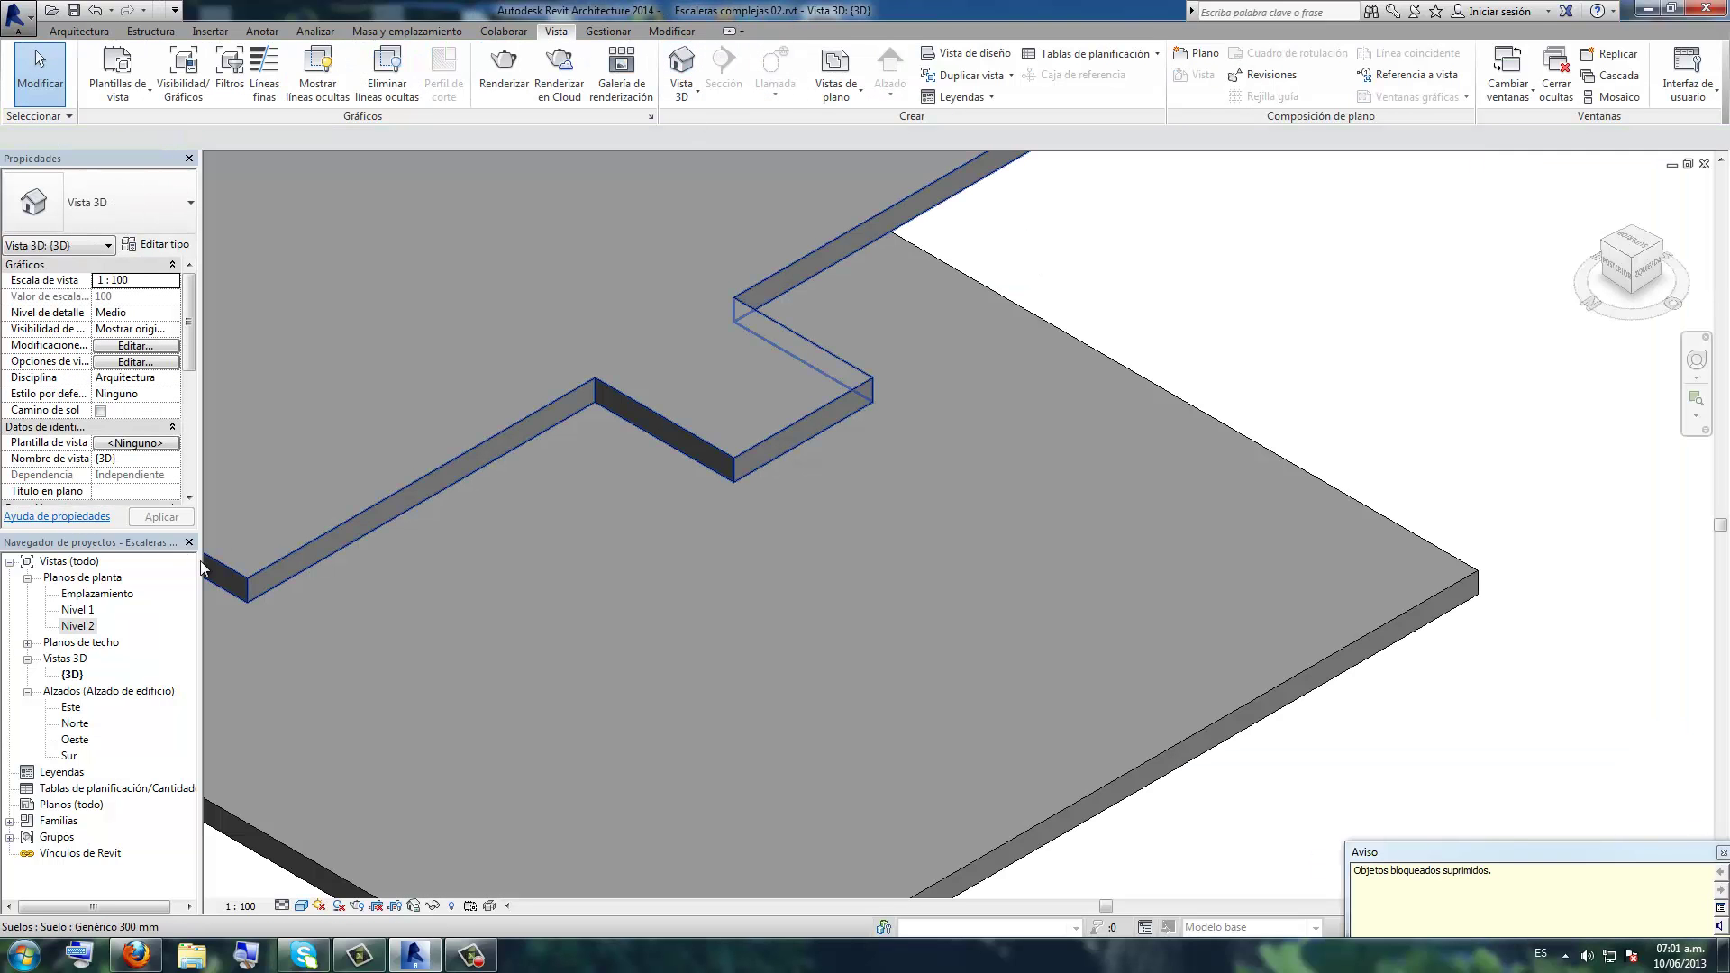
double_click(77, 625)
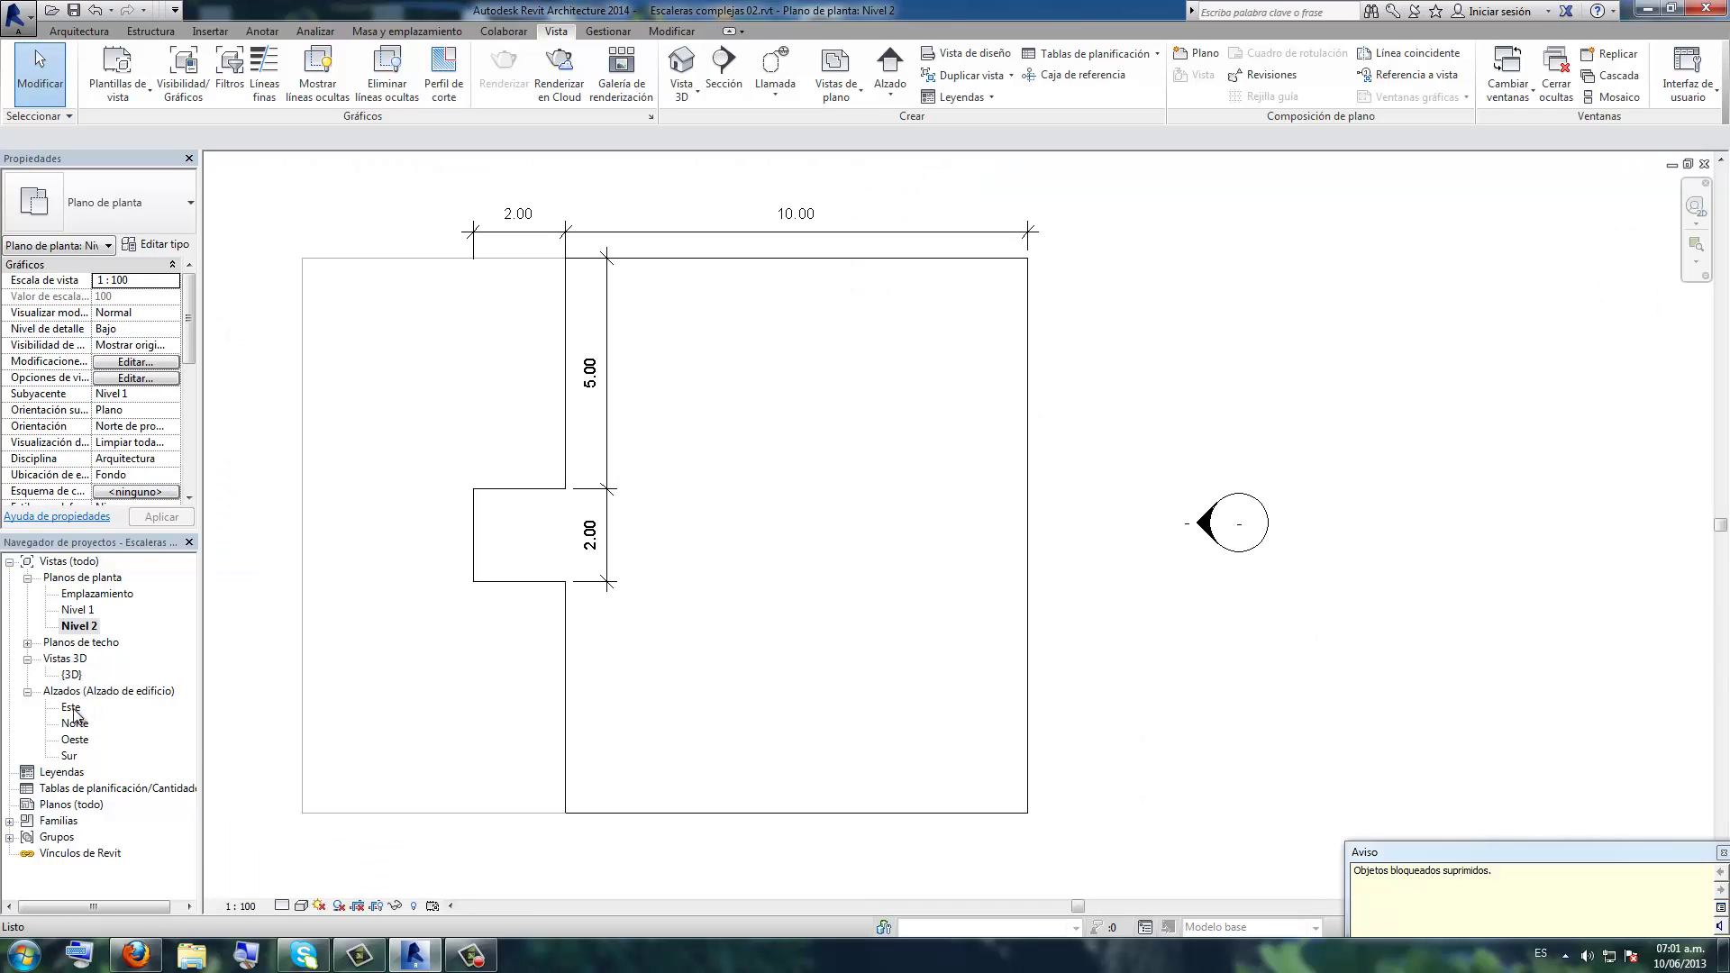
double_click(70, 707)
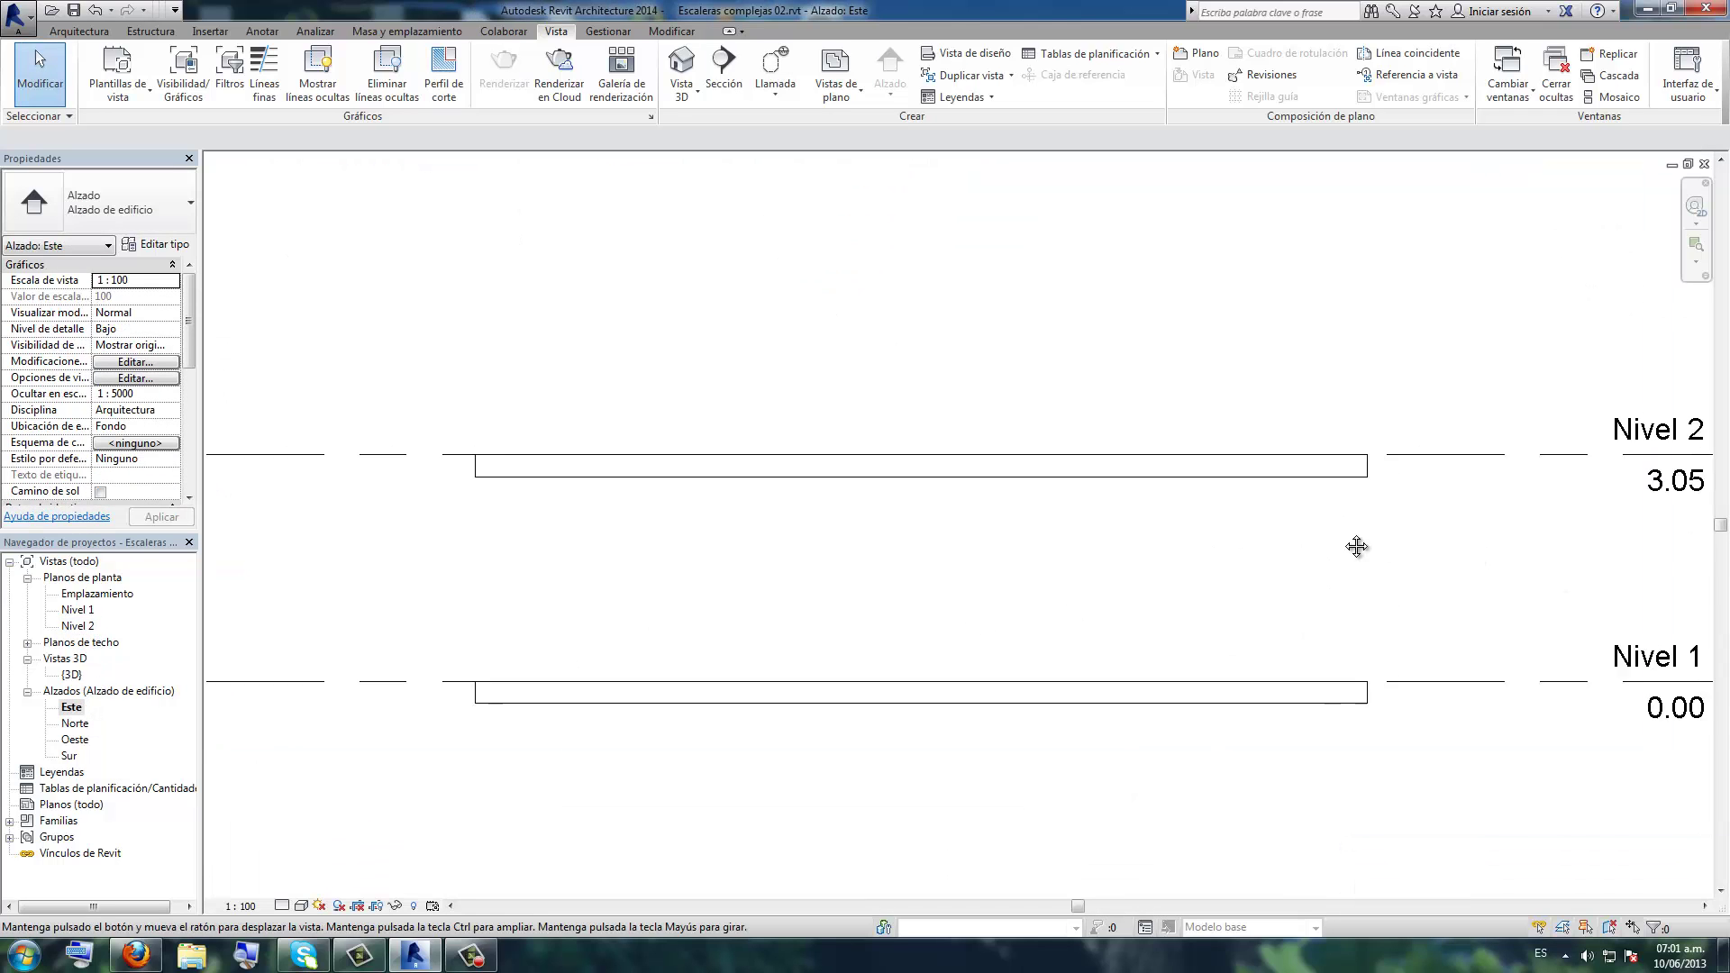
double_click(79, 626)
scroll(460, 588, "up", 2)
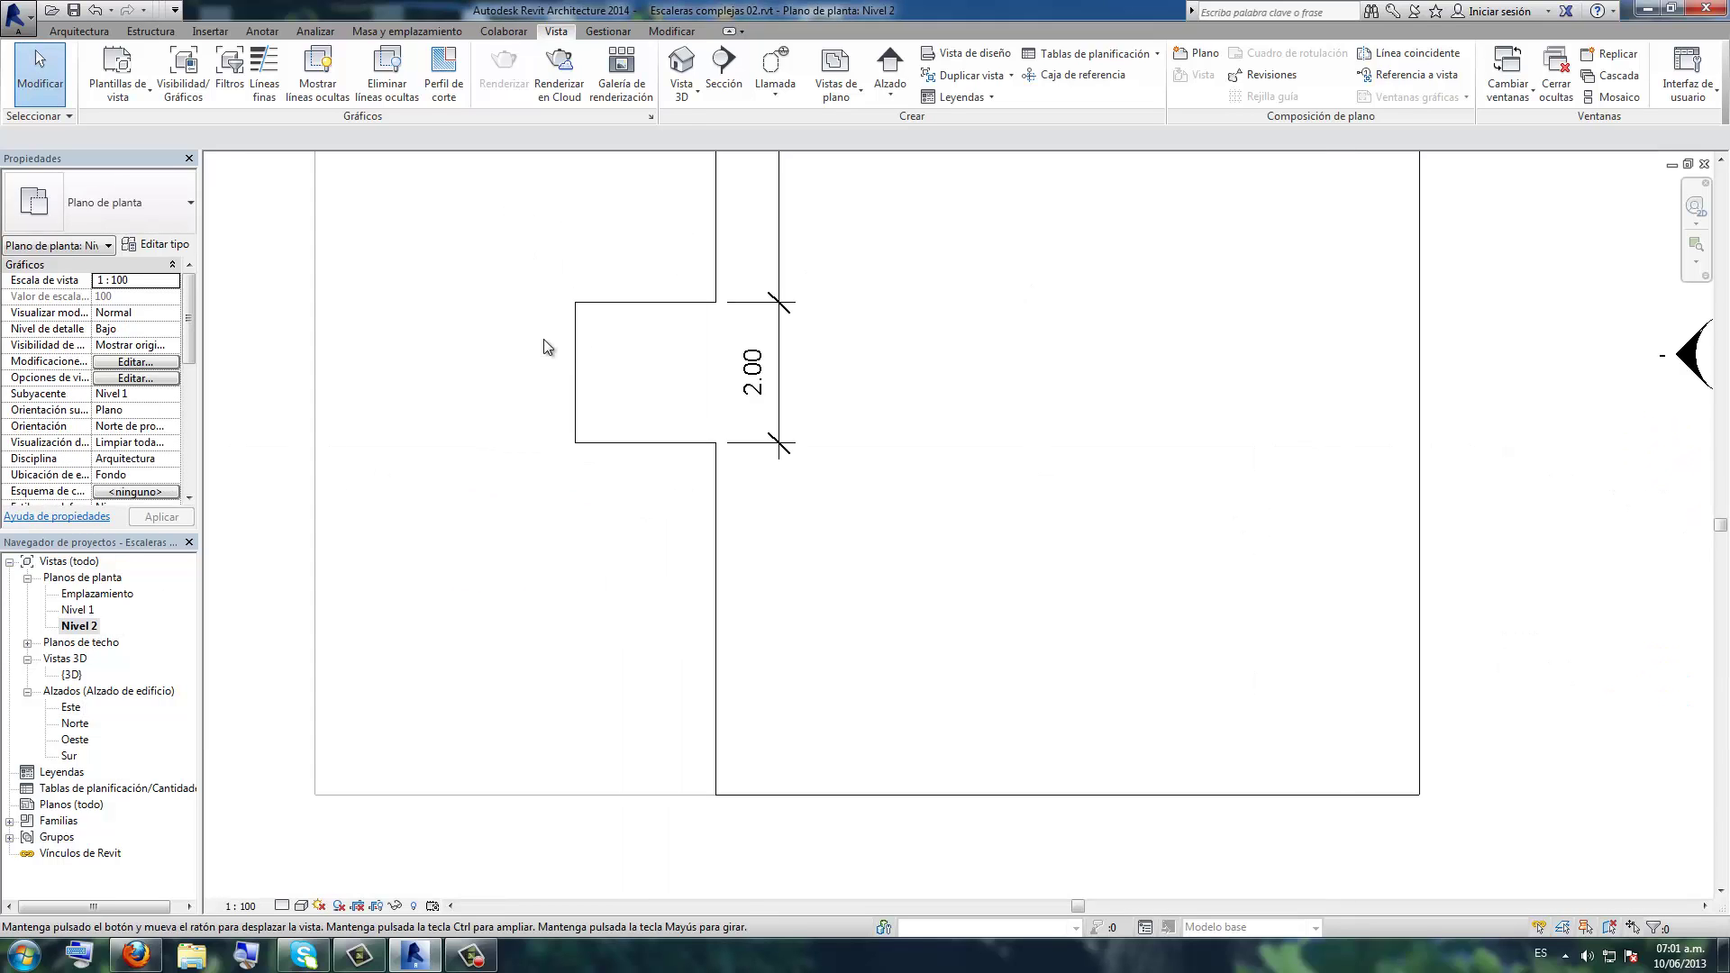
scroll(525, 409, "up", 2)
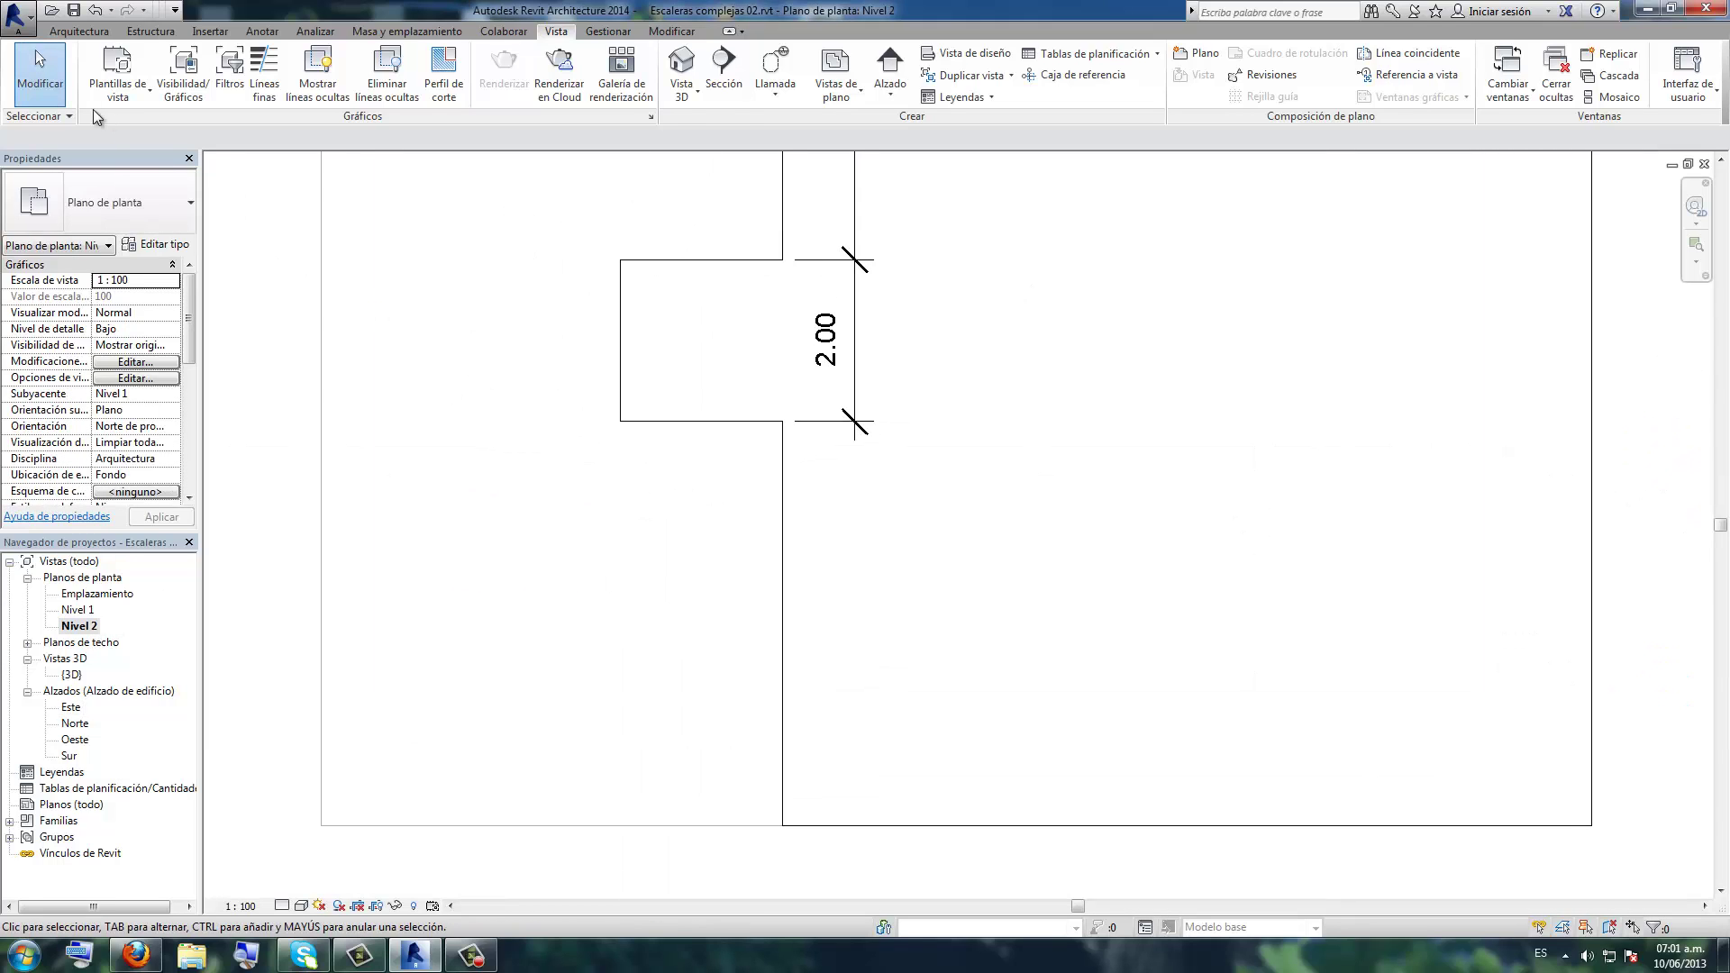
- Draw a model-line arc down-left from the notch's lower corner and set its radius to 2.5
left_click(65, 36)
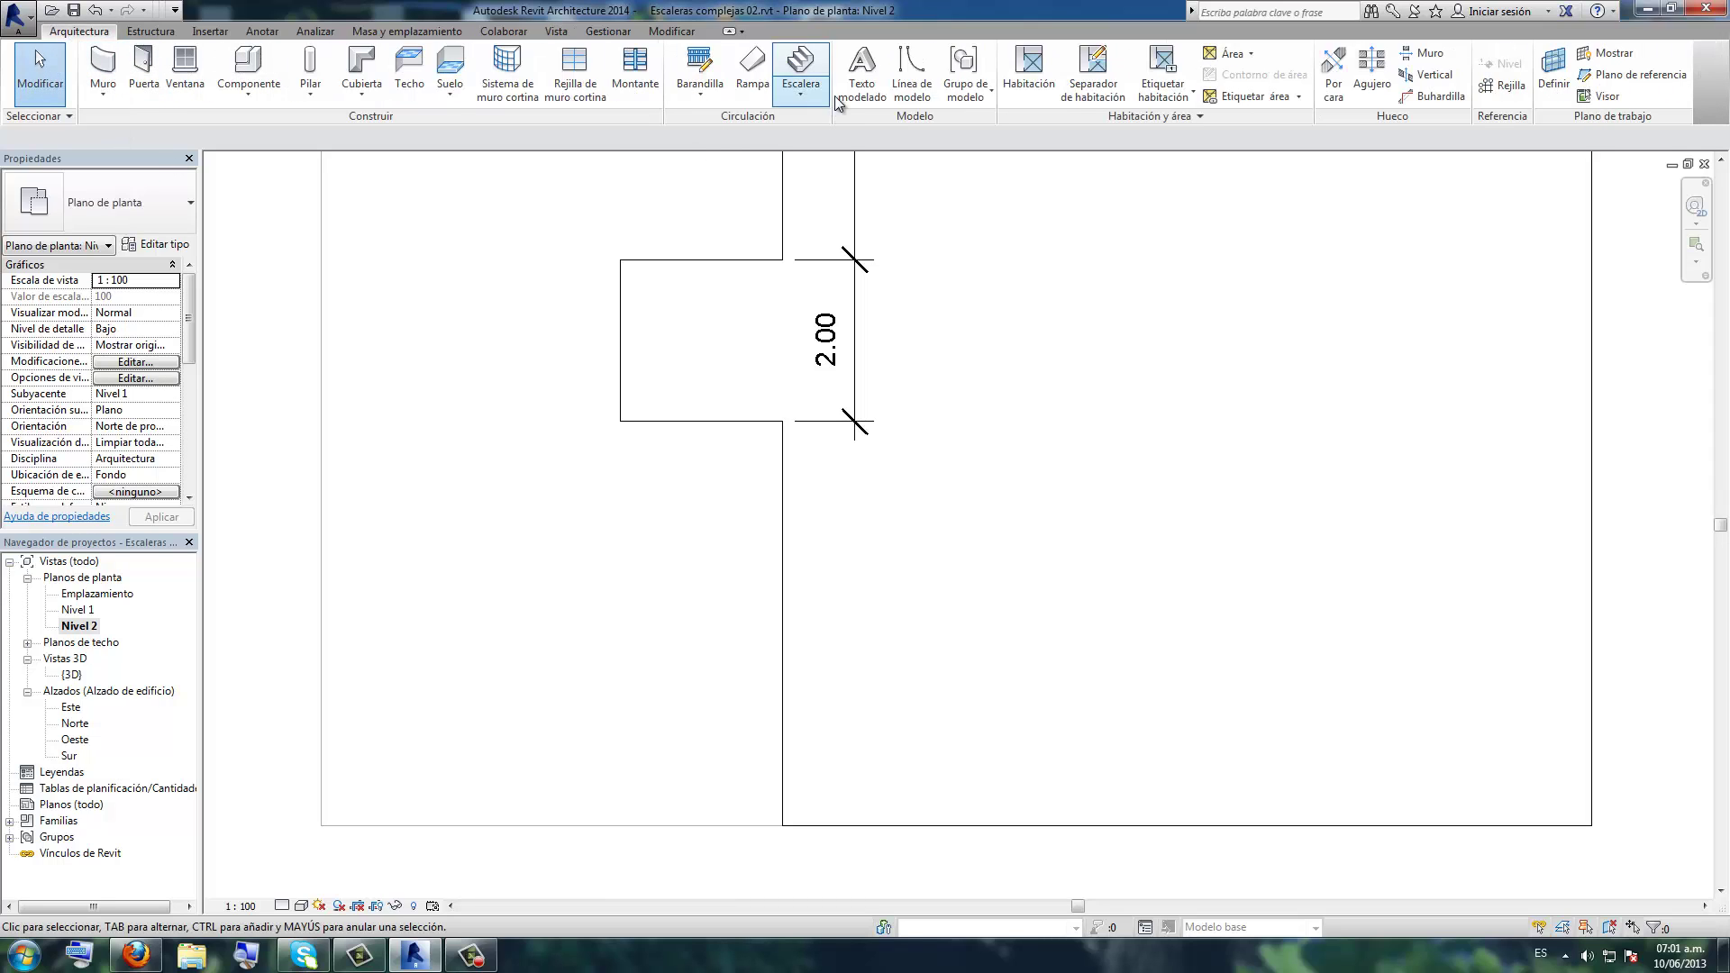
left_click(912, 77)
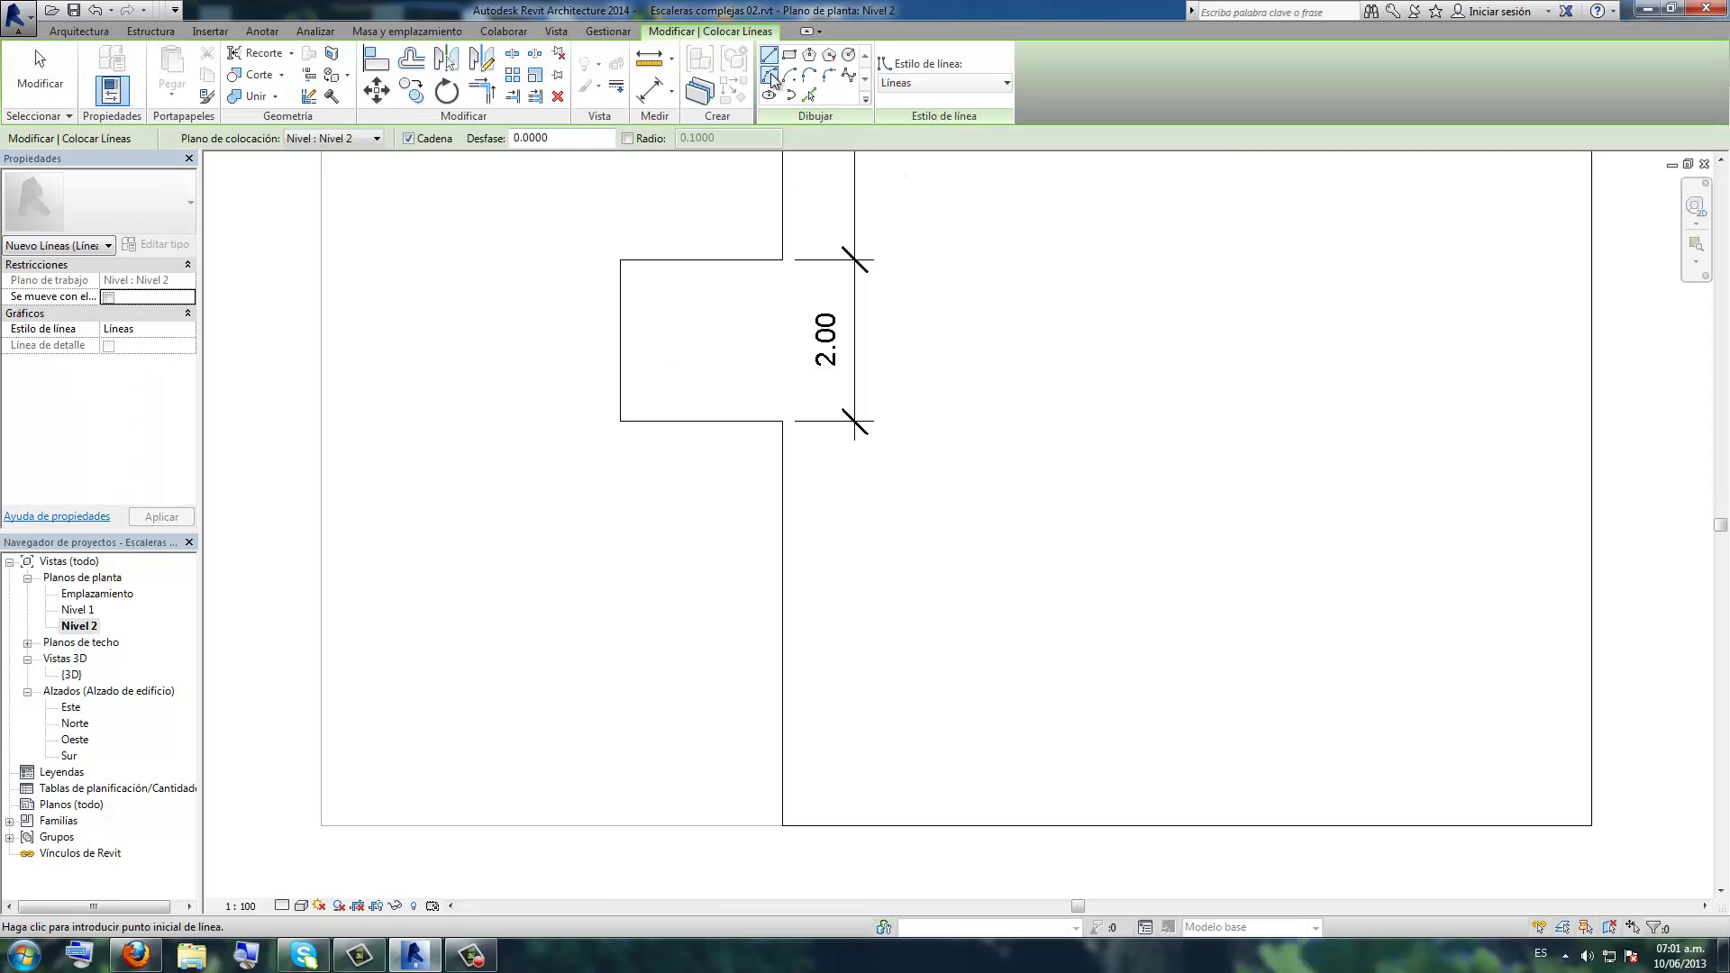
left_click(702, 421)
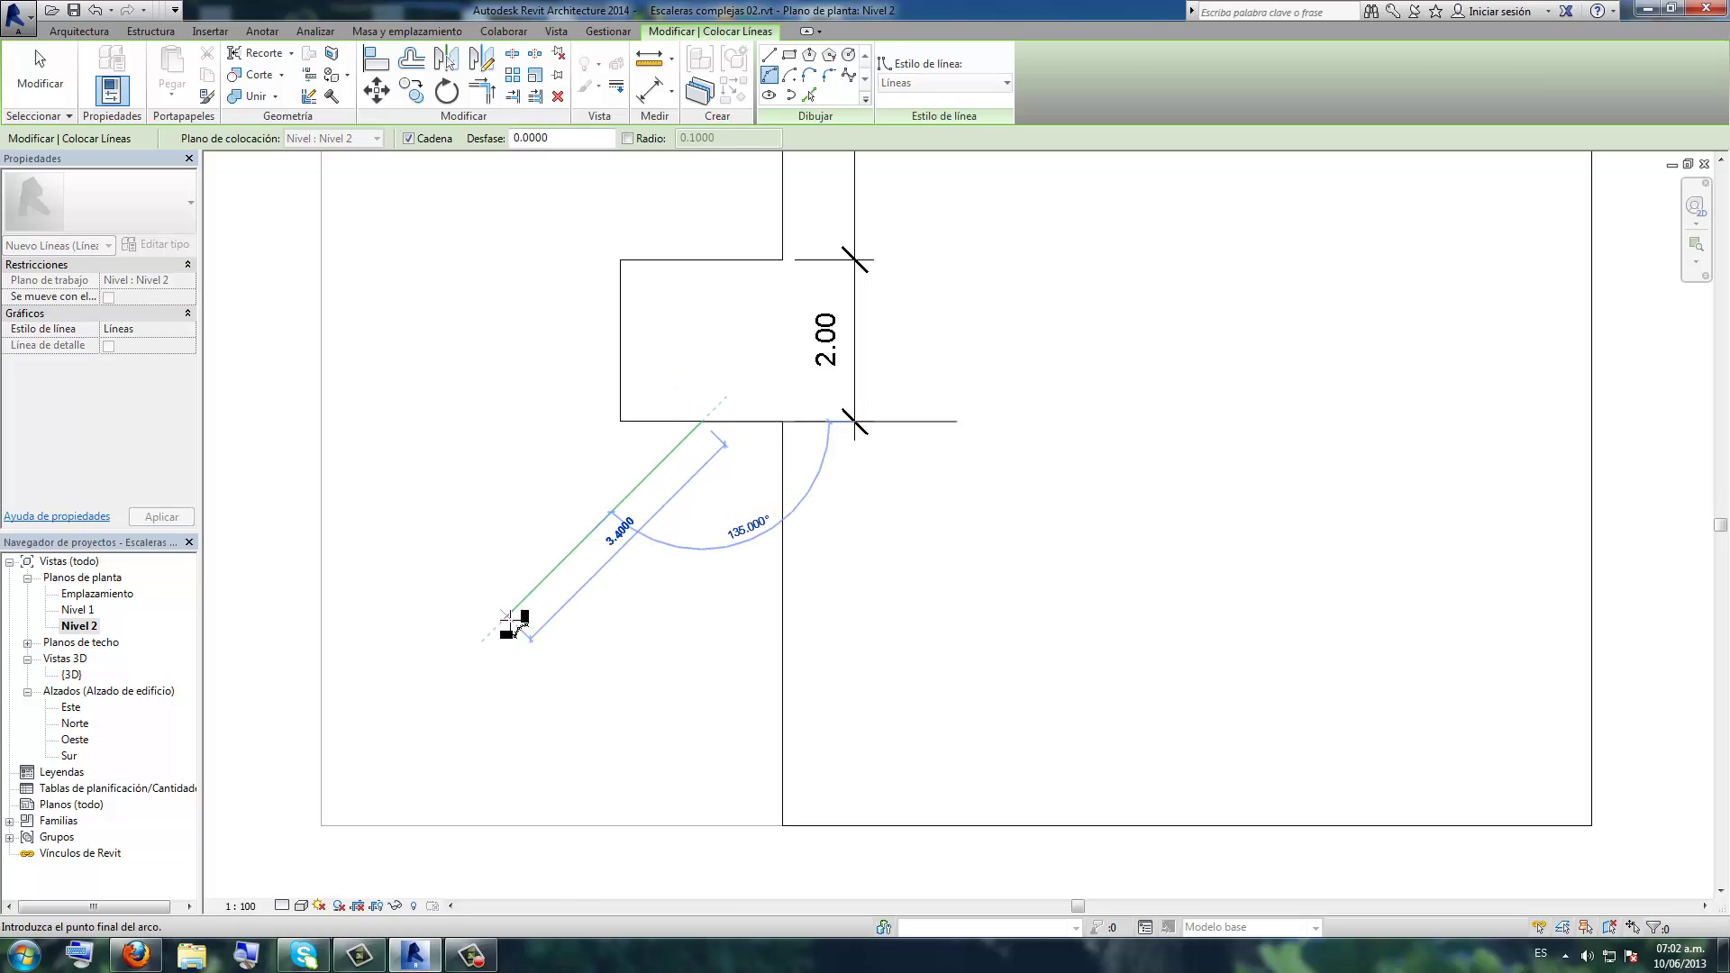
left_click(508, 618)
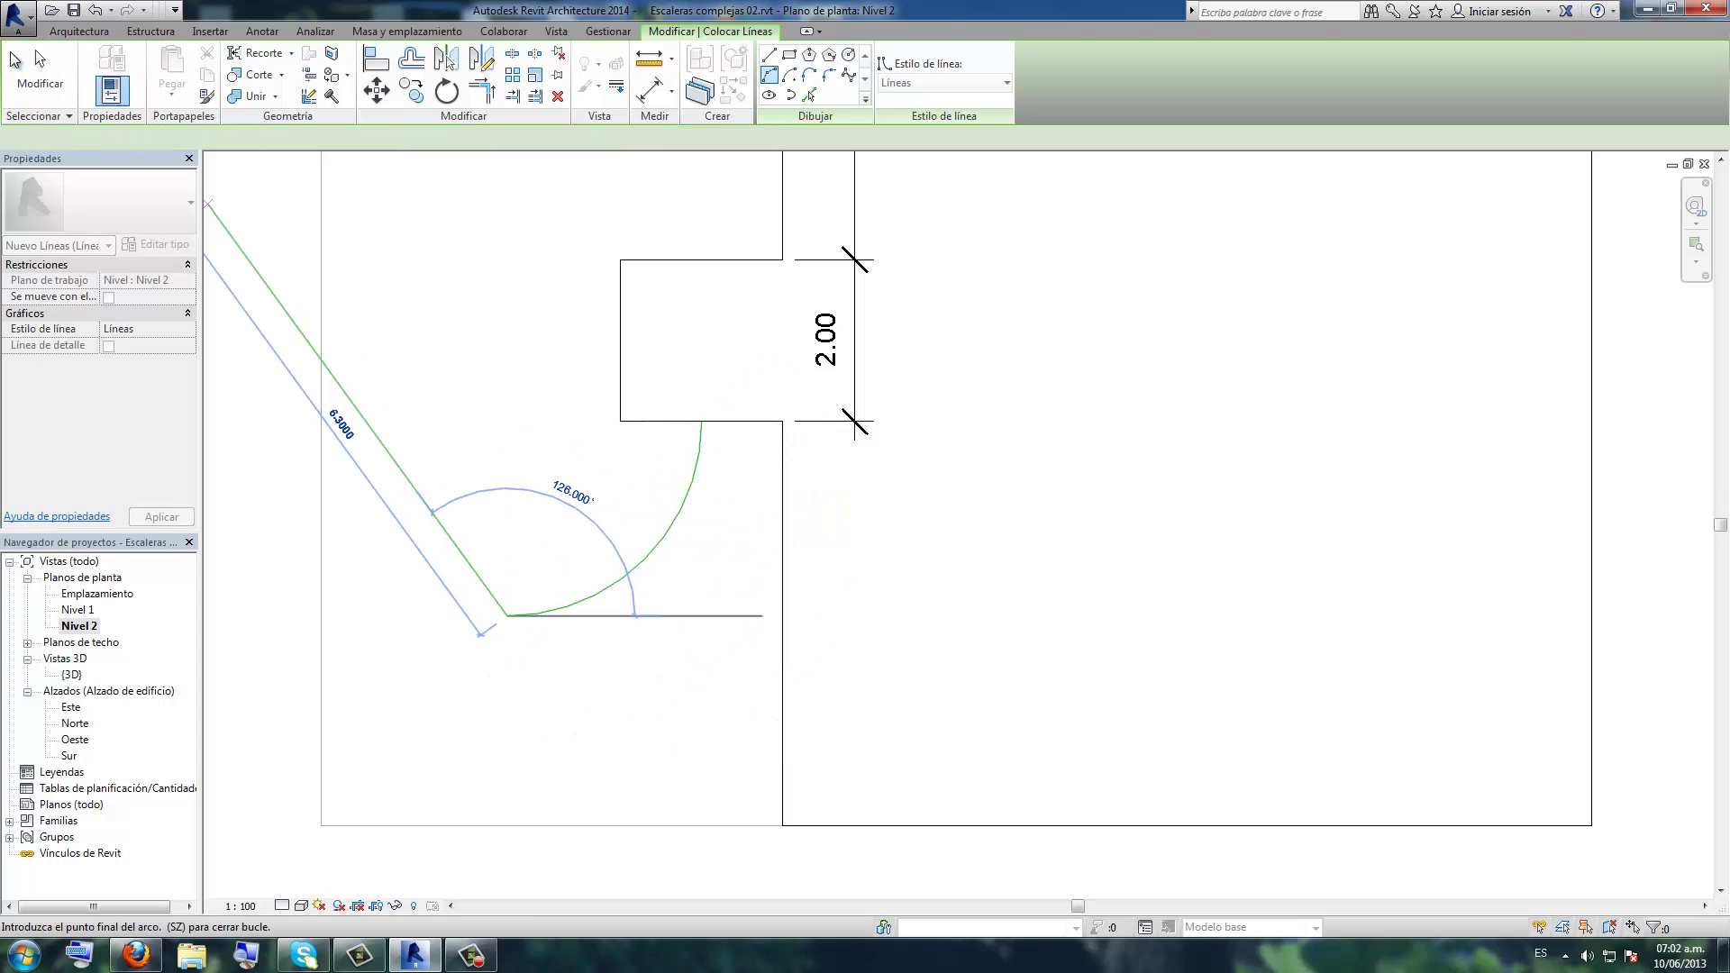
key("Escape")
key("Escape")
left_click(694, 490)
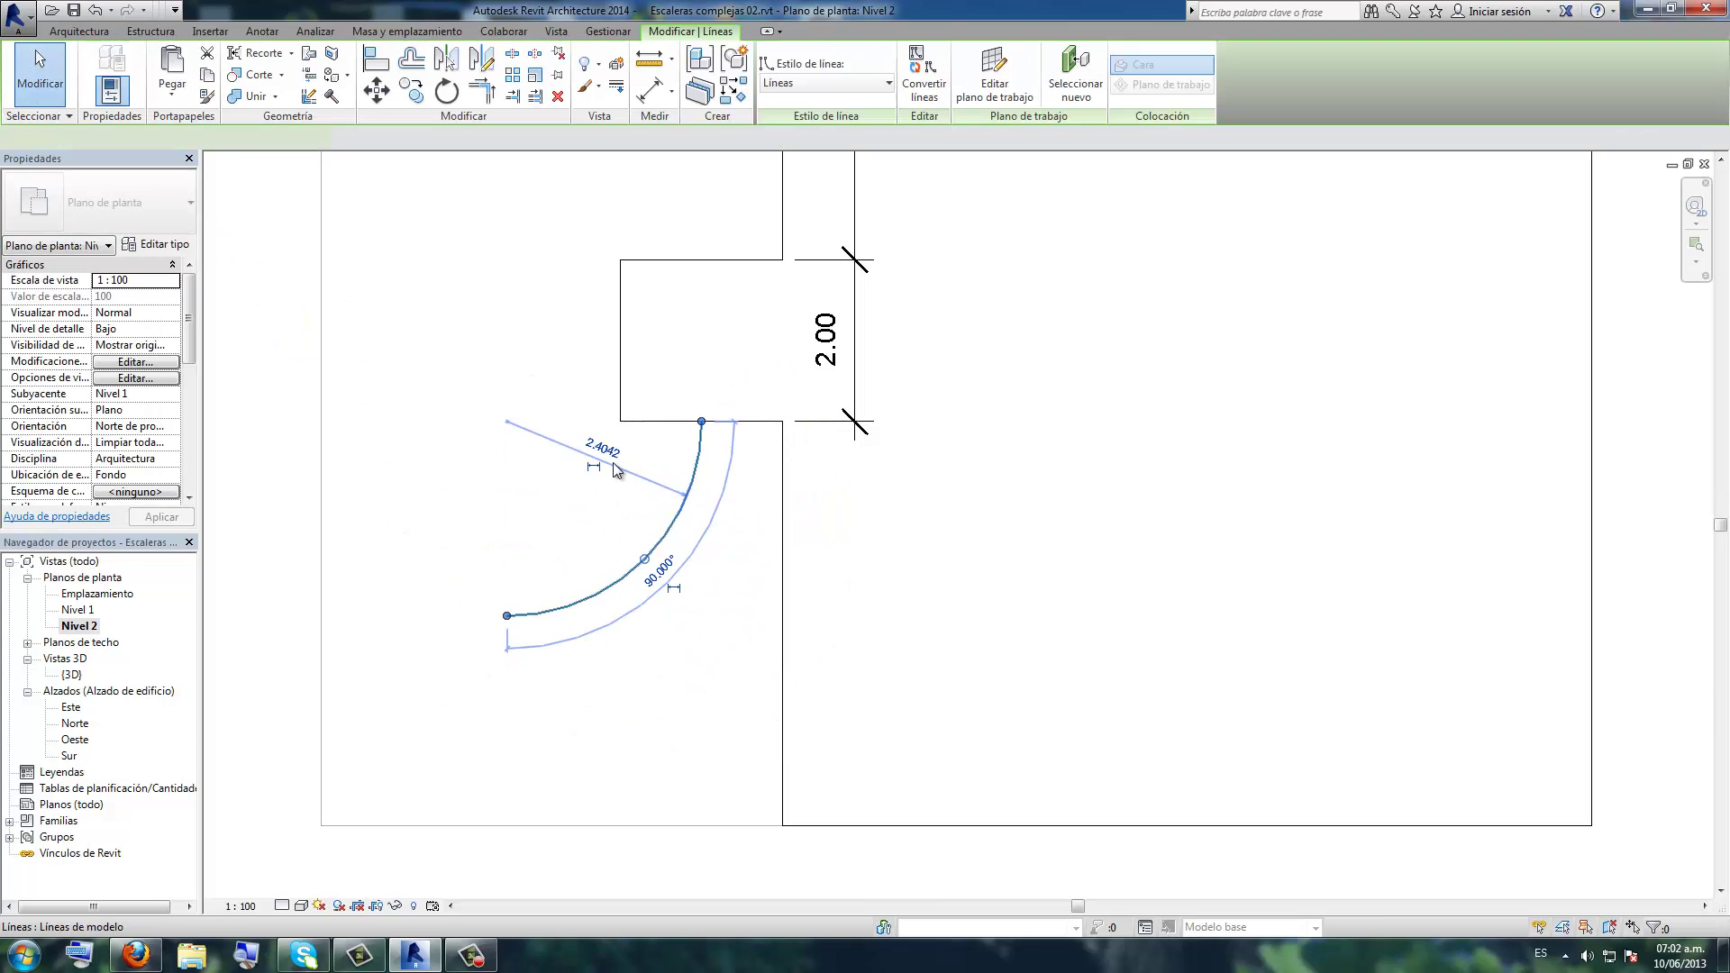
left_click(597, 443)
type("2.5")
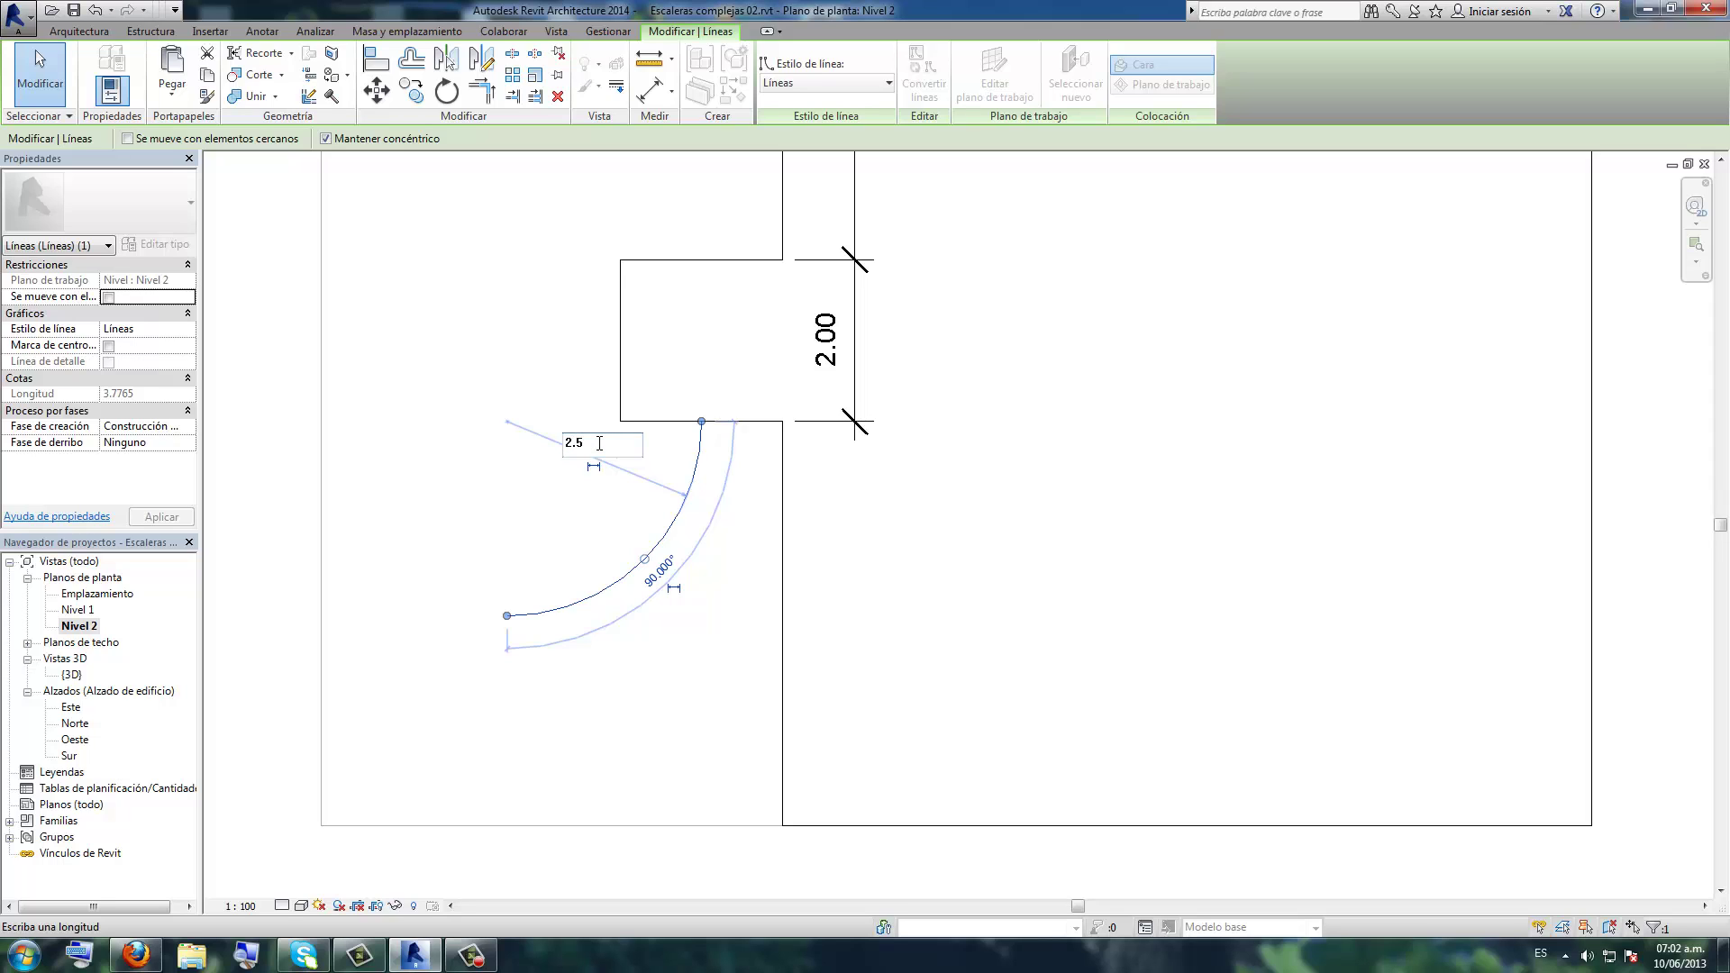
key("Return")
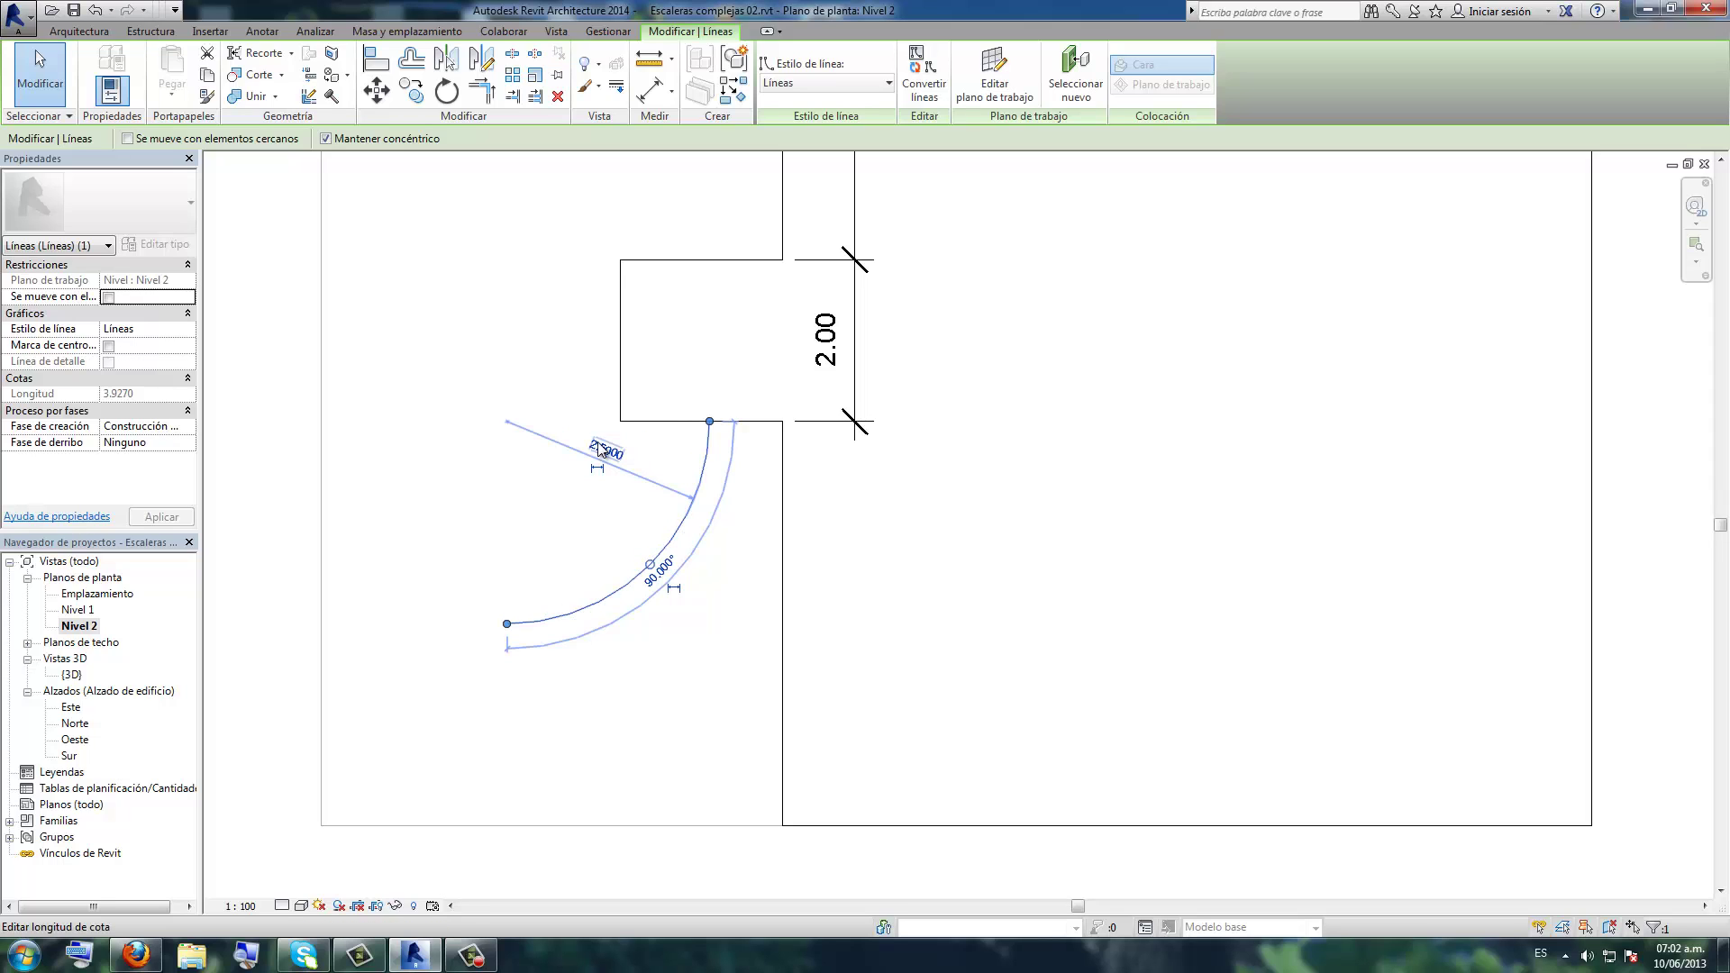
- Move the arc (MV) so its top endpoint sits on the slab edge
scroll(576, 334, "up", 2)
key("m")
key("v")
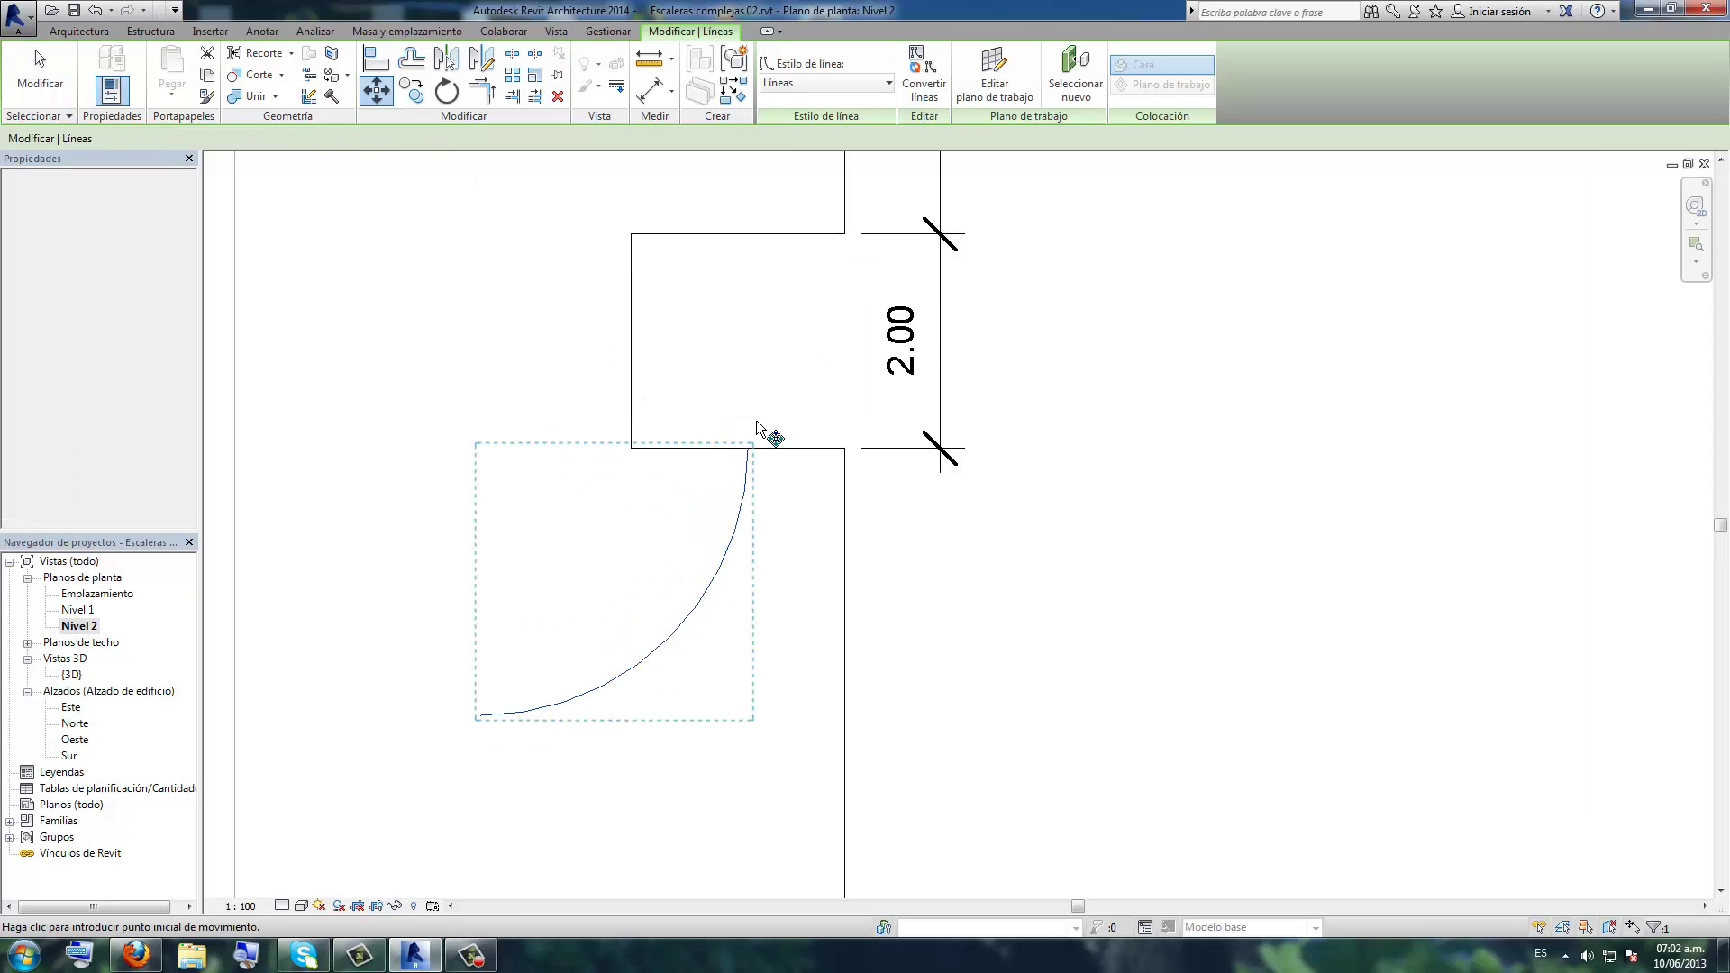
scroll(754, 465, "up", 2)
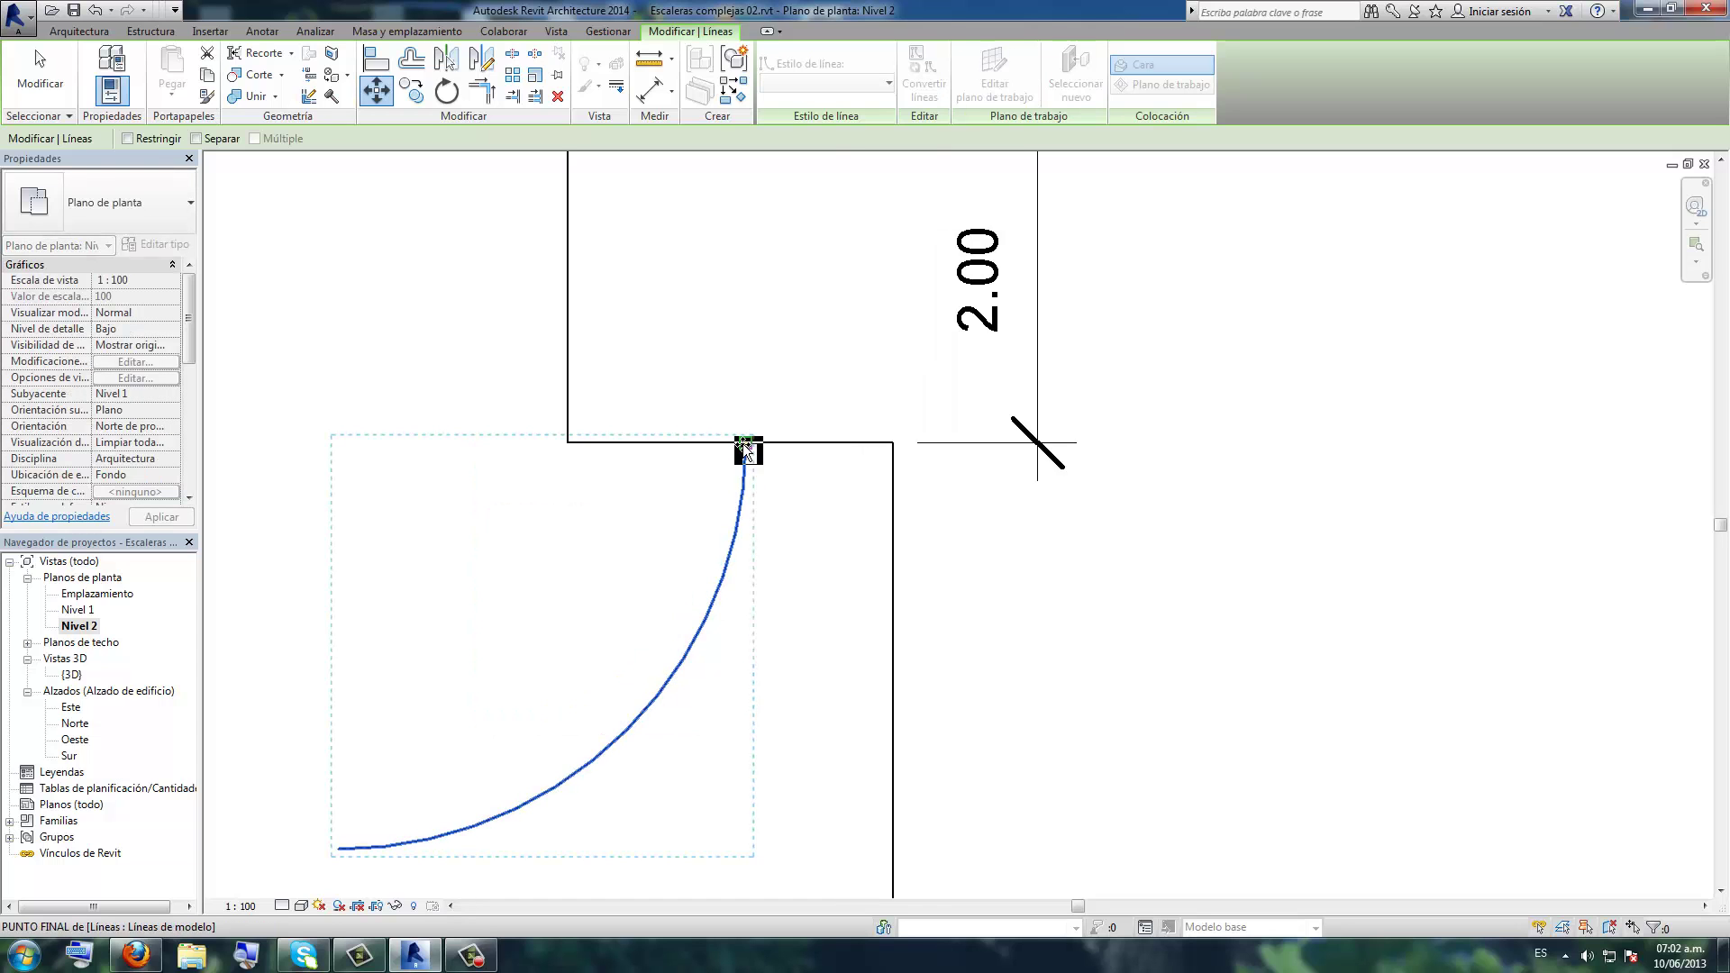
left_click(737, 448)
left_click(730, 443)
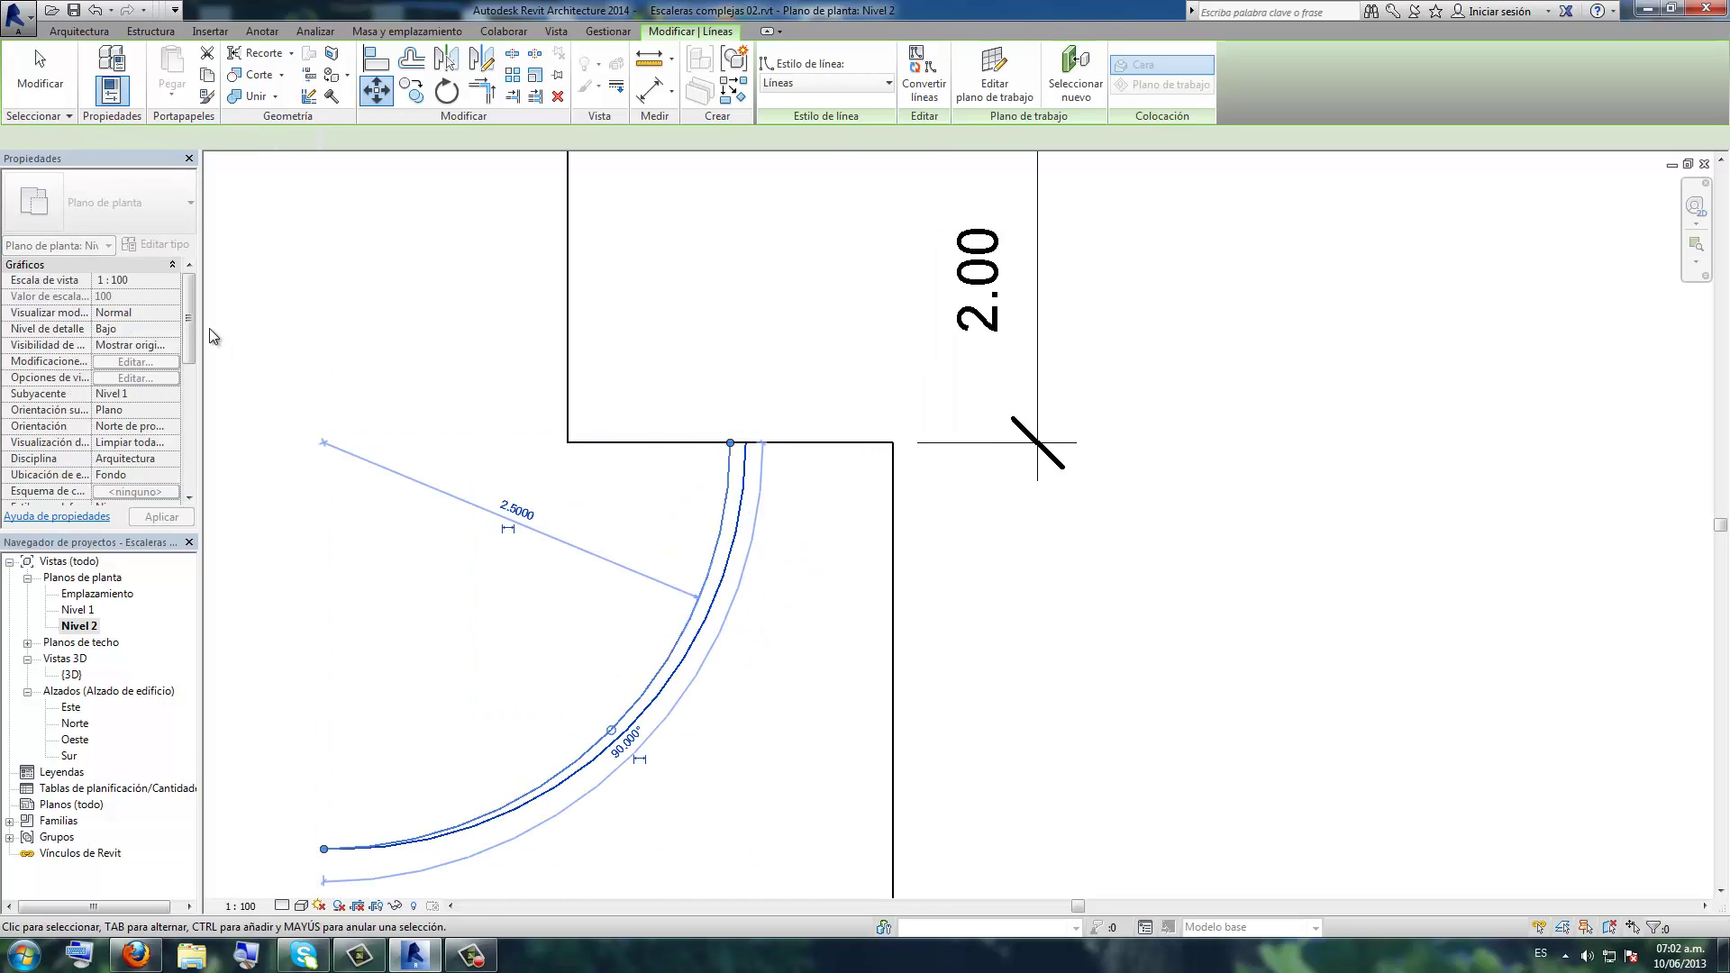
left_click(601, 395)
- Reselect the arc and bring up its right-click menu
scroll(532, 509, "down", 2)
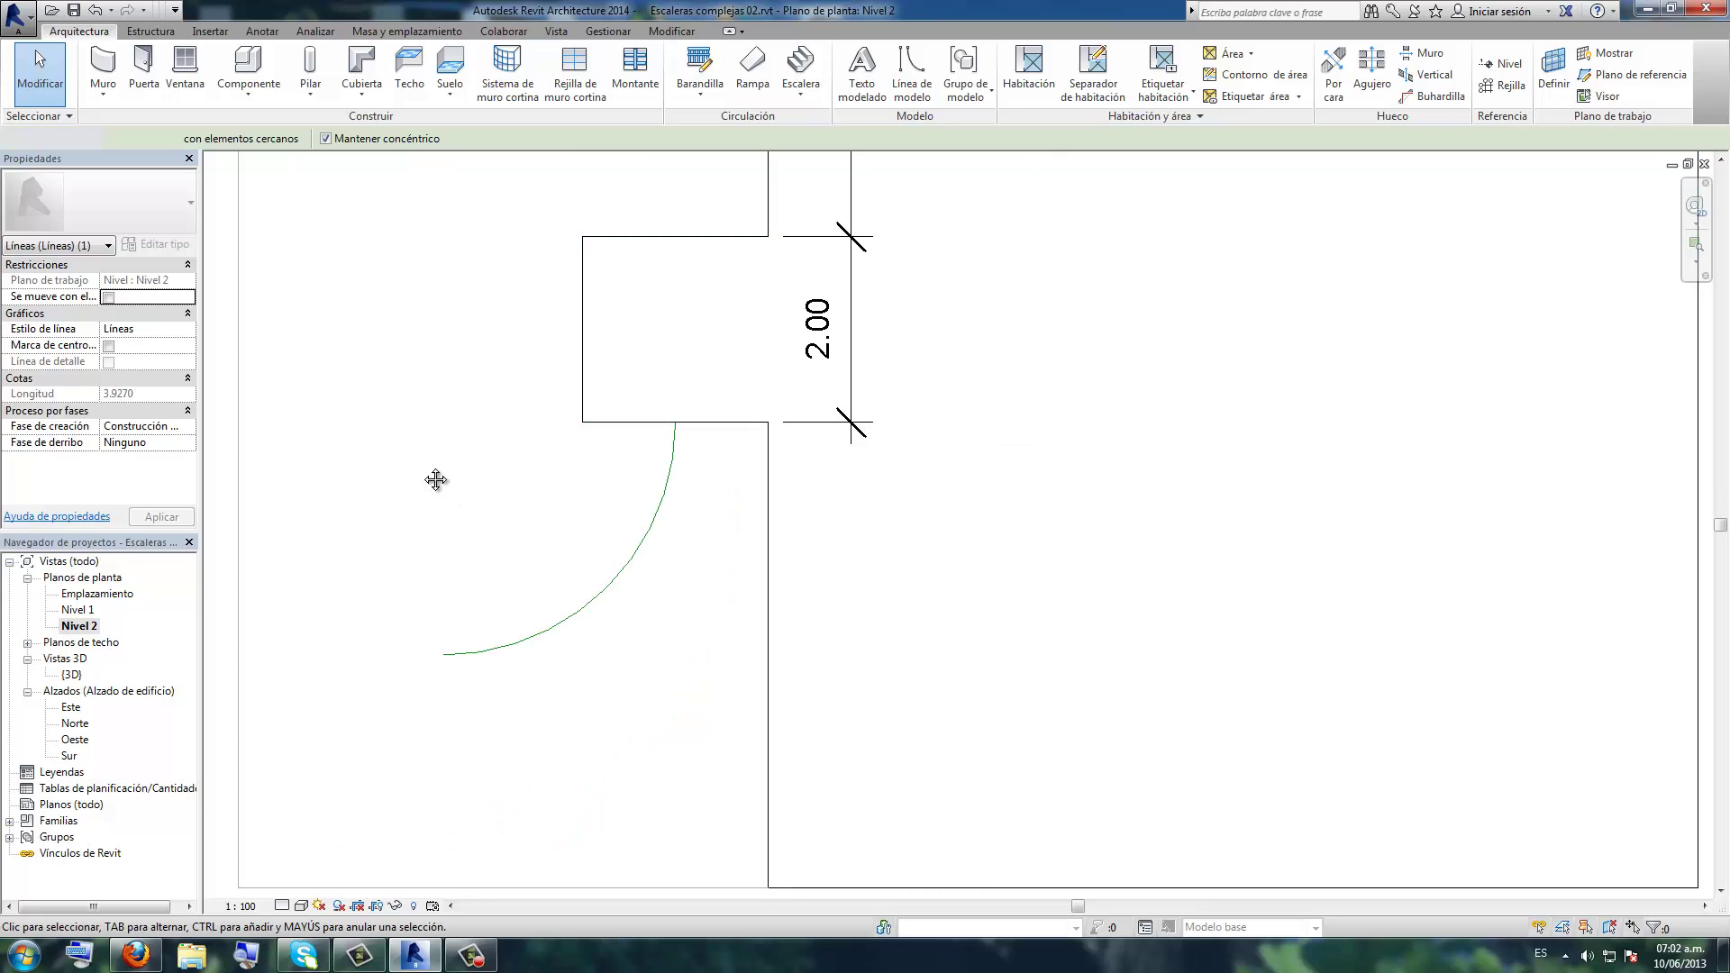
left_click(771, 504)
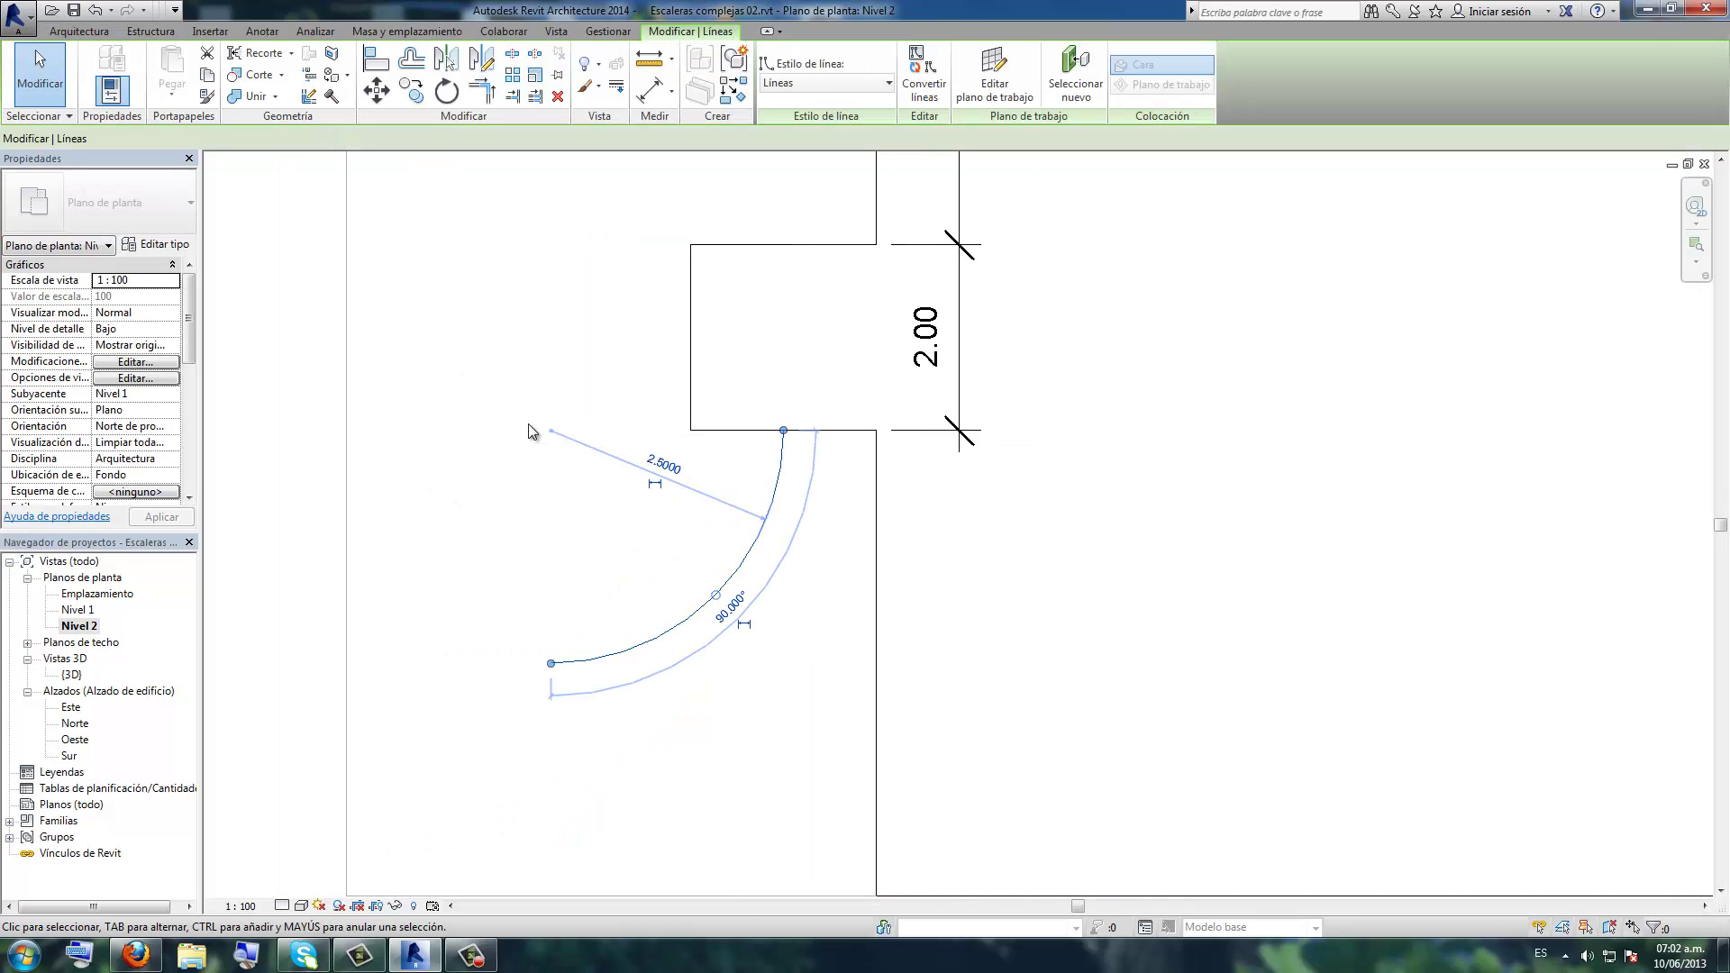
left_click(770, 510)
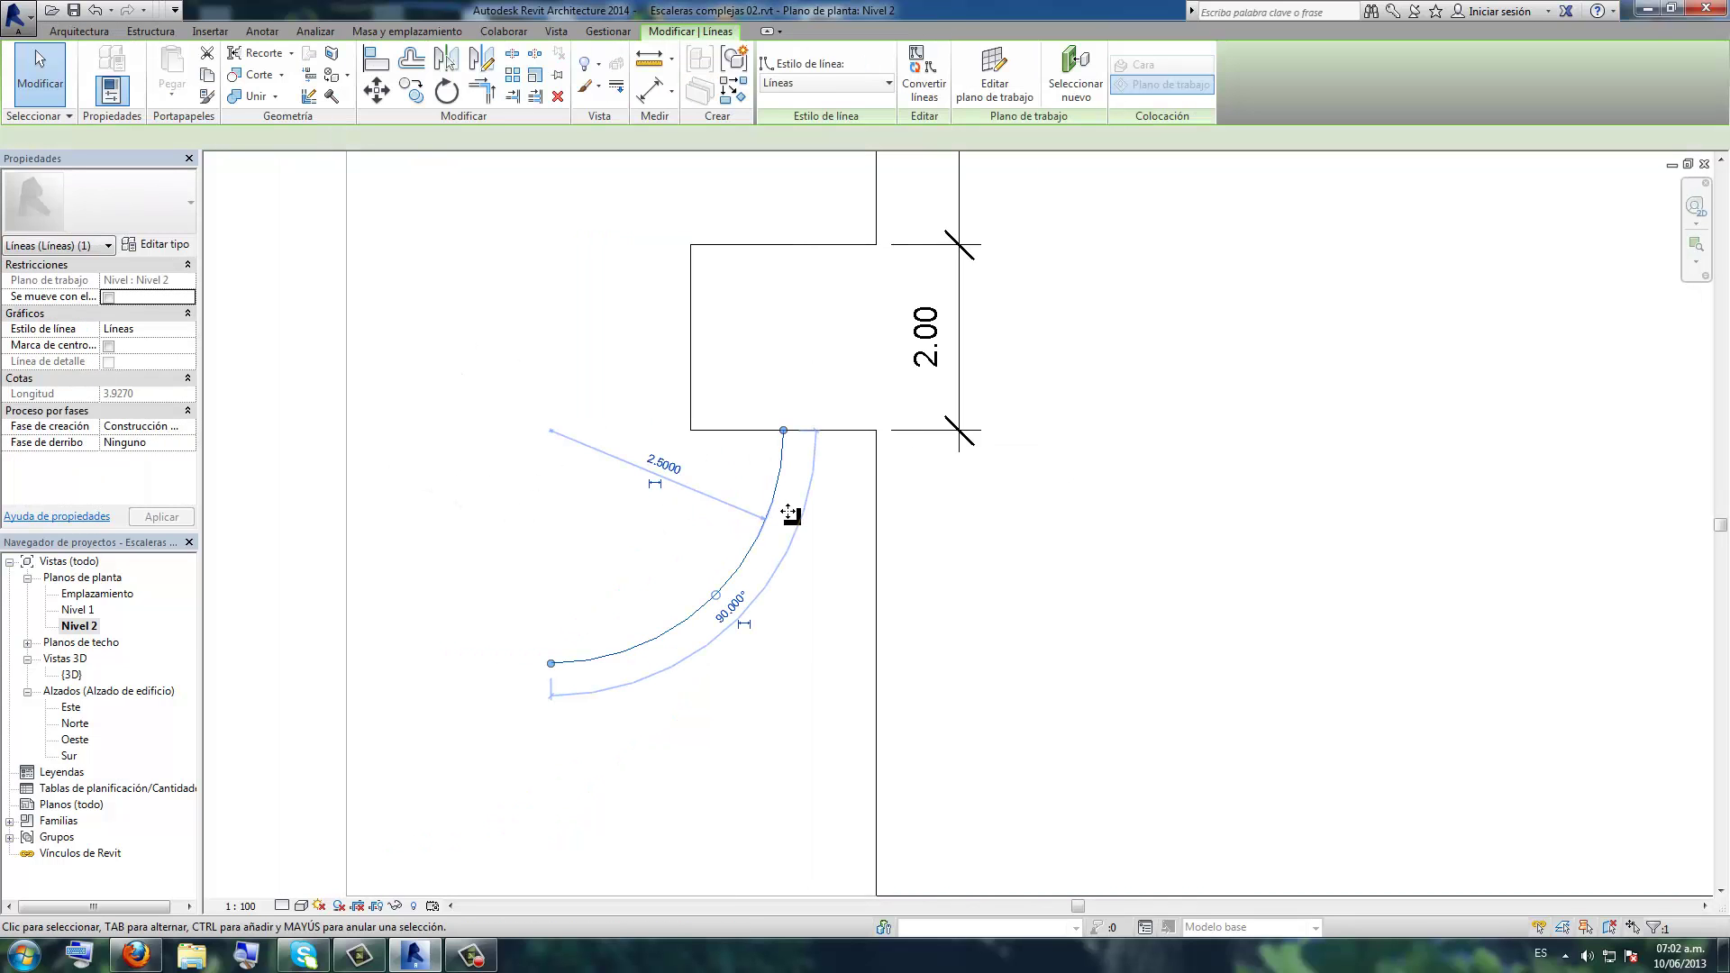
right_click(597, 502)
- Create two concentric arcs 0.6 inside and 0.6 outside the original using Pick Lines
left_click(762, 658)
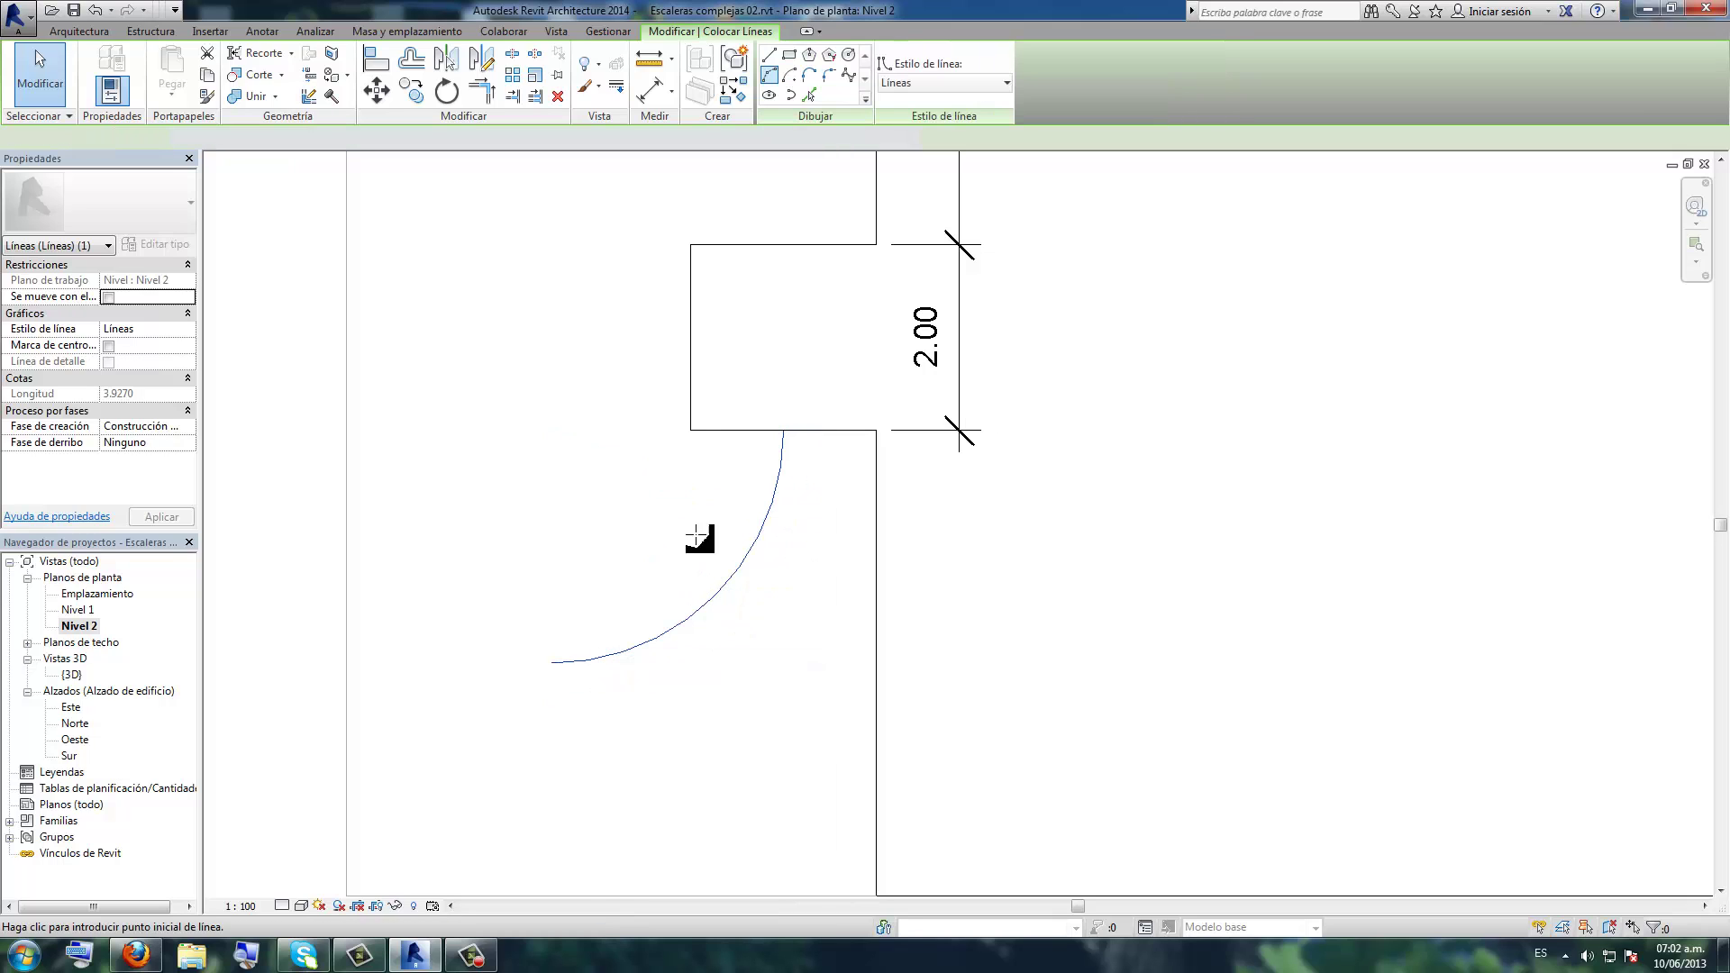
left_click(809, 94)
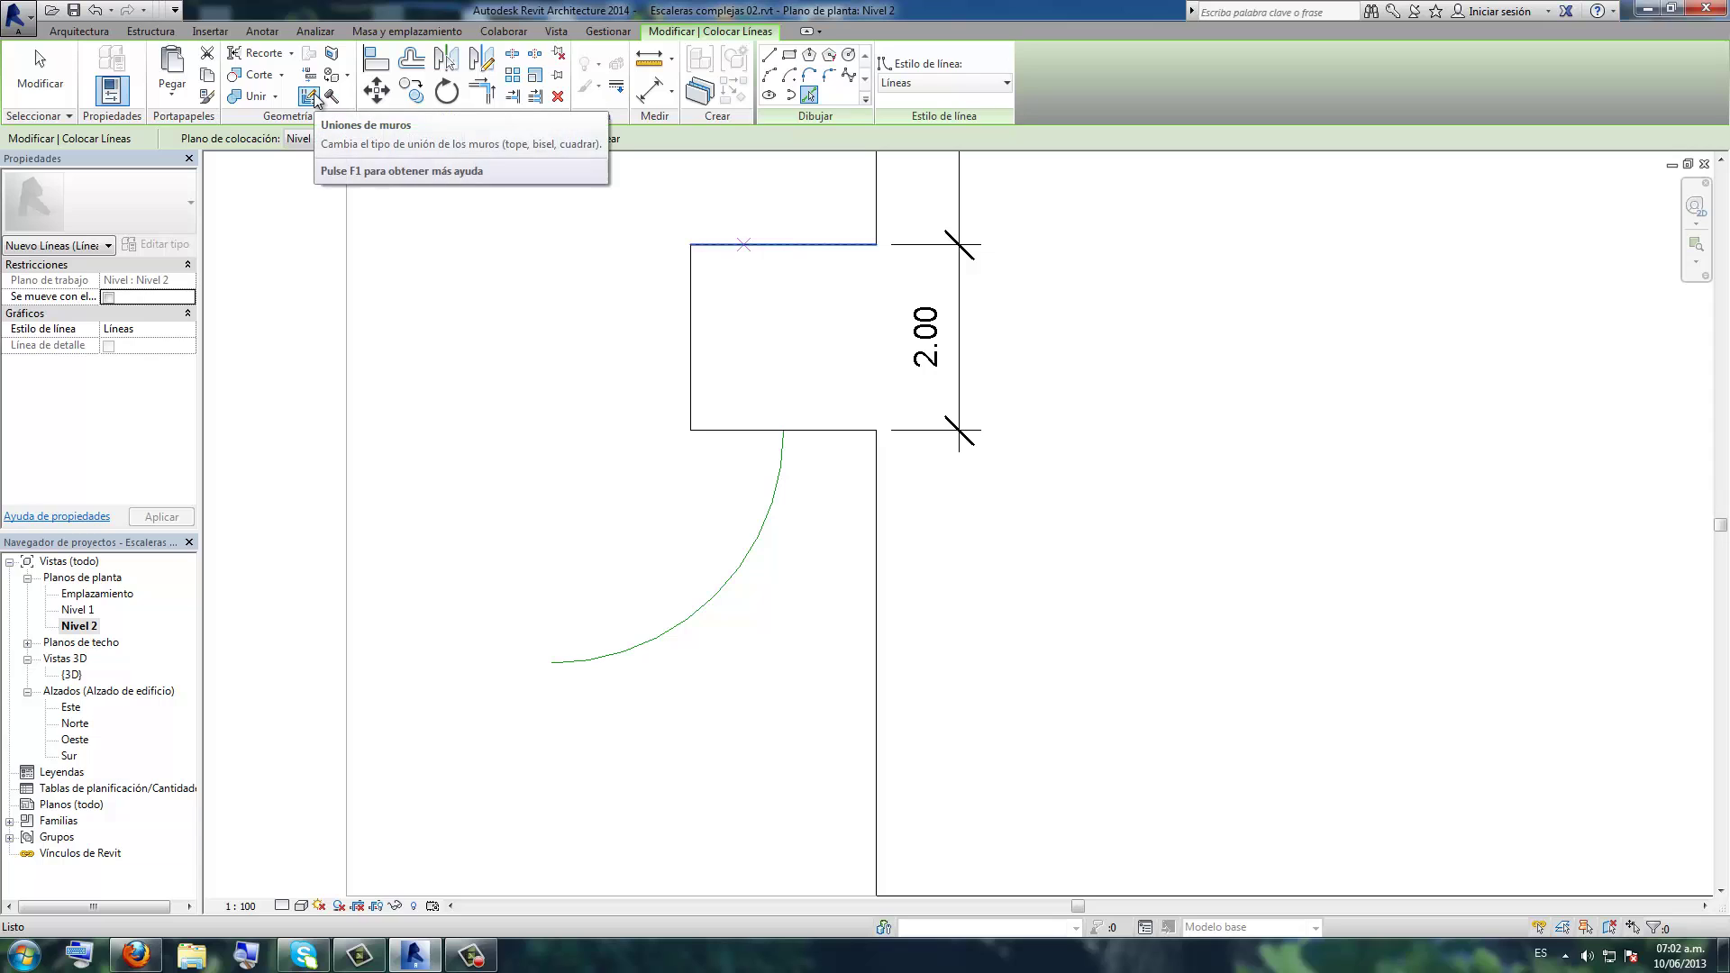
left_click(761, 523)
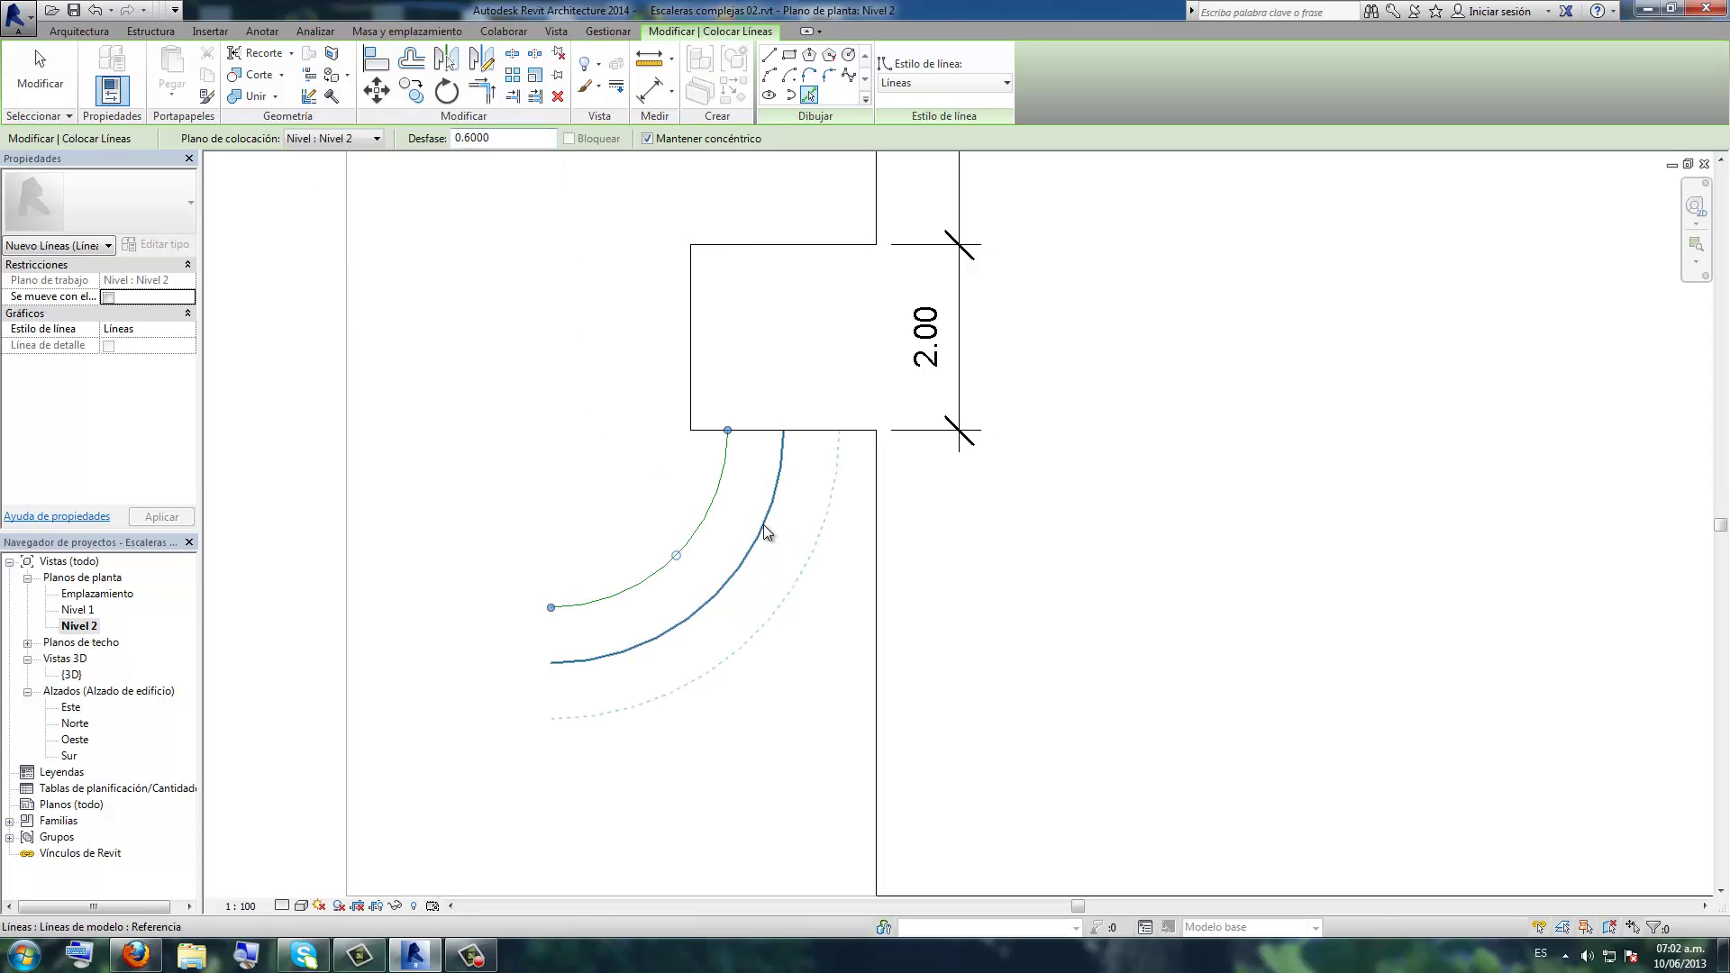
left_click(764, 525)
left_click(40, 72)
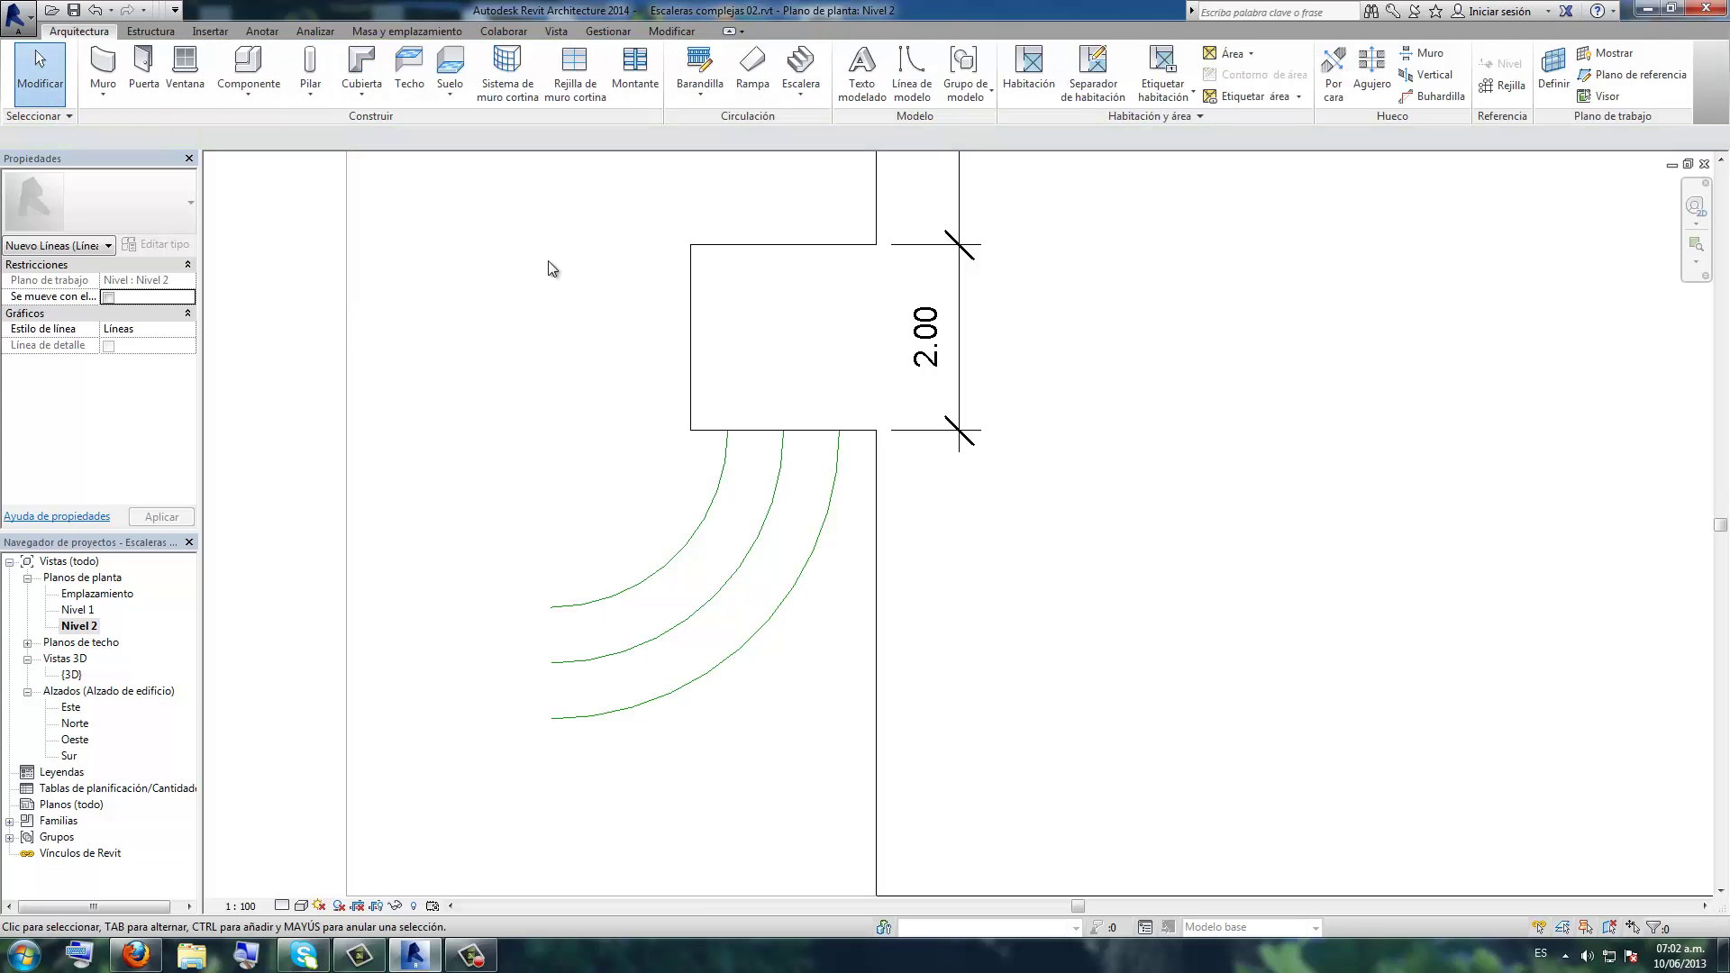
left_click(911, 70)
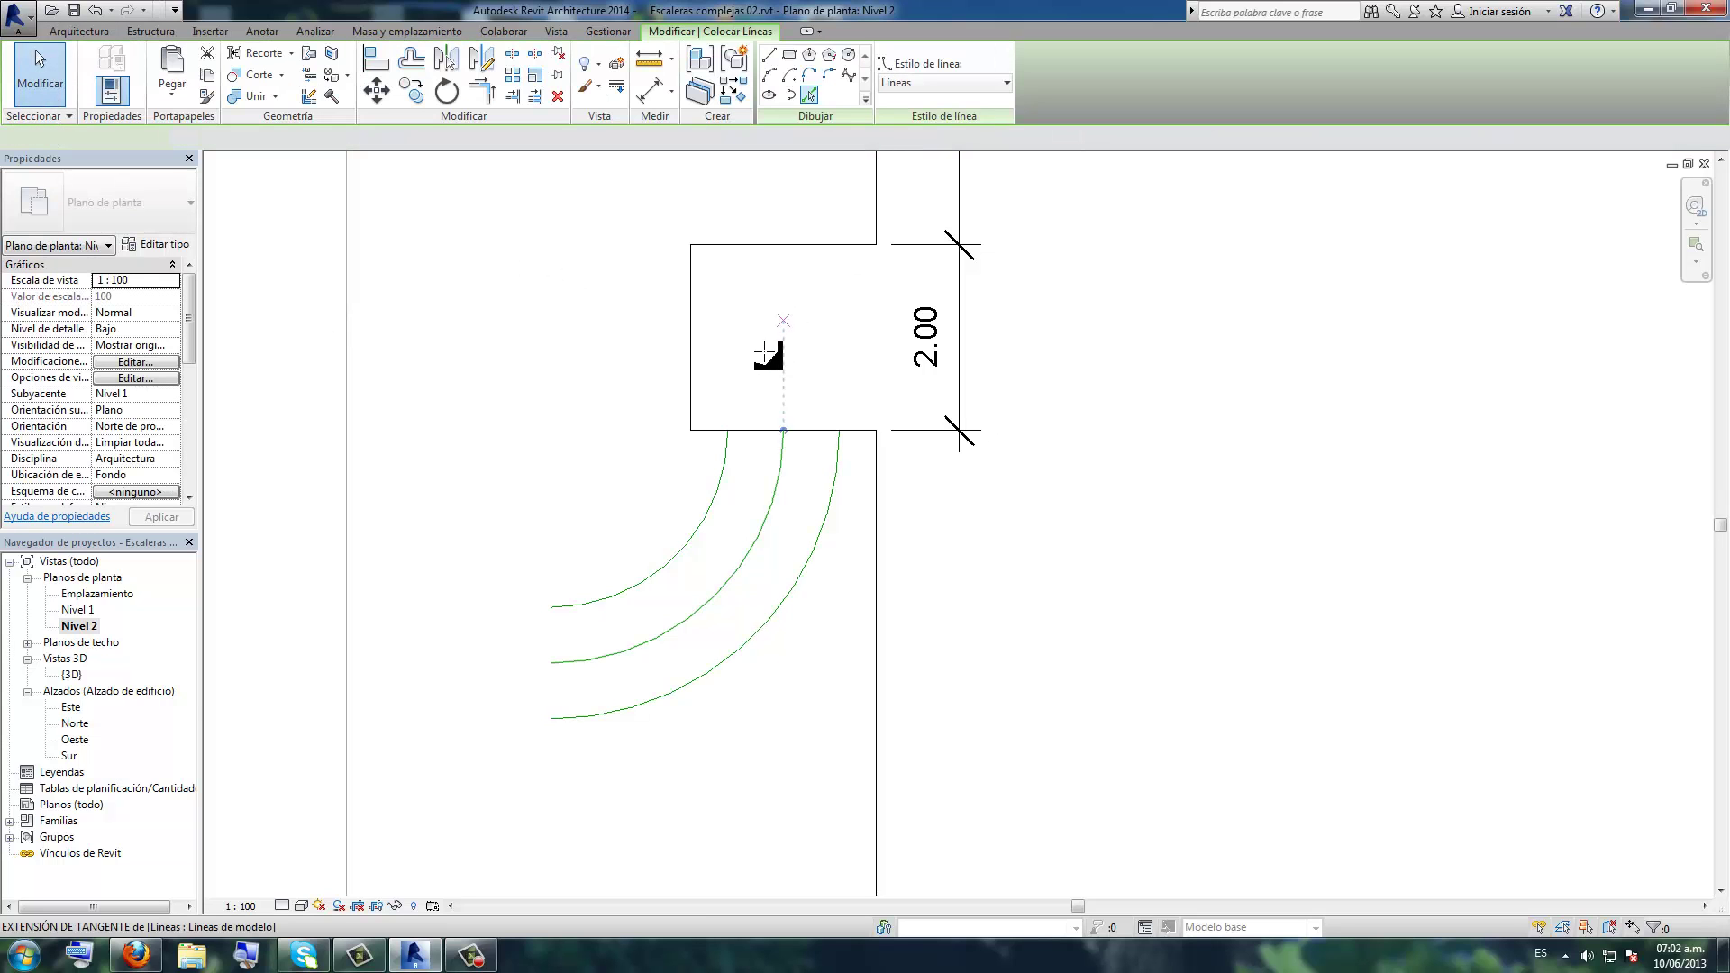
- Draw straight lines (LI) closing the ends of the curved arc band
key("l")
key("i")
left_click(728, 430)
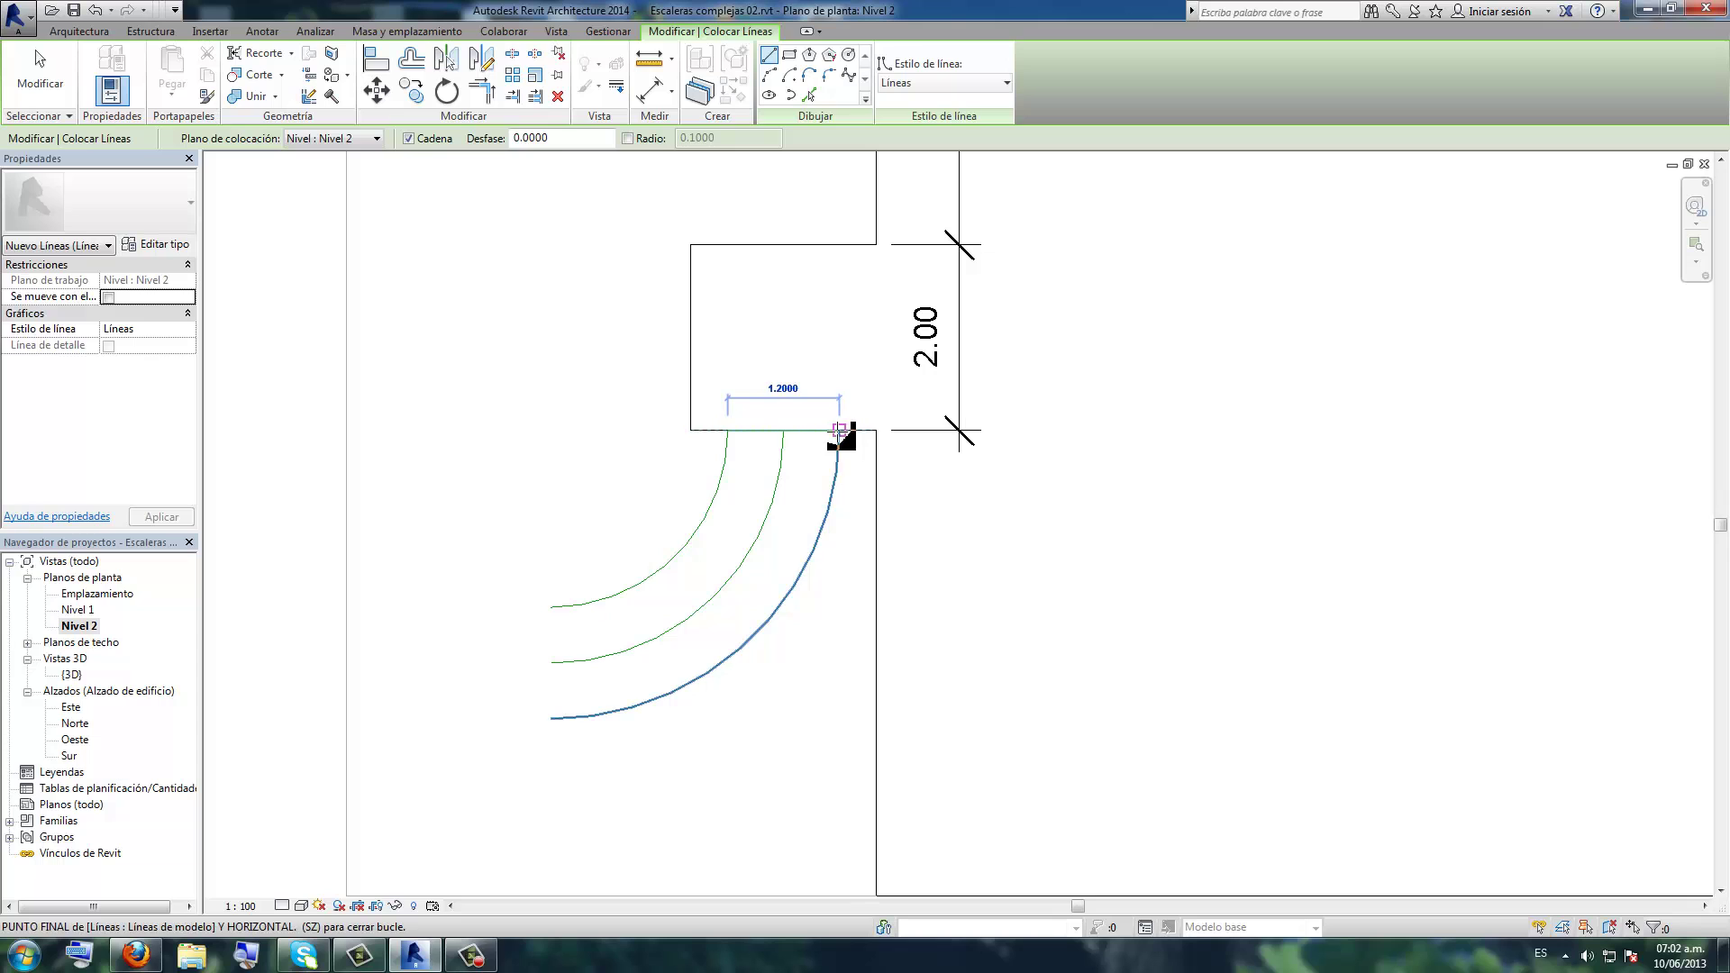
key("Escape")
left_click(552, 607)
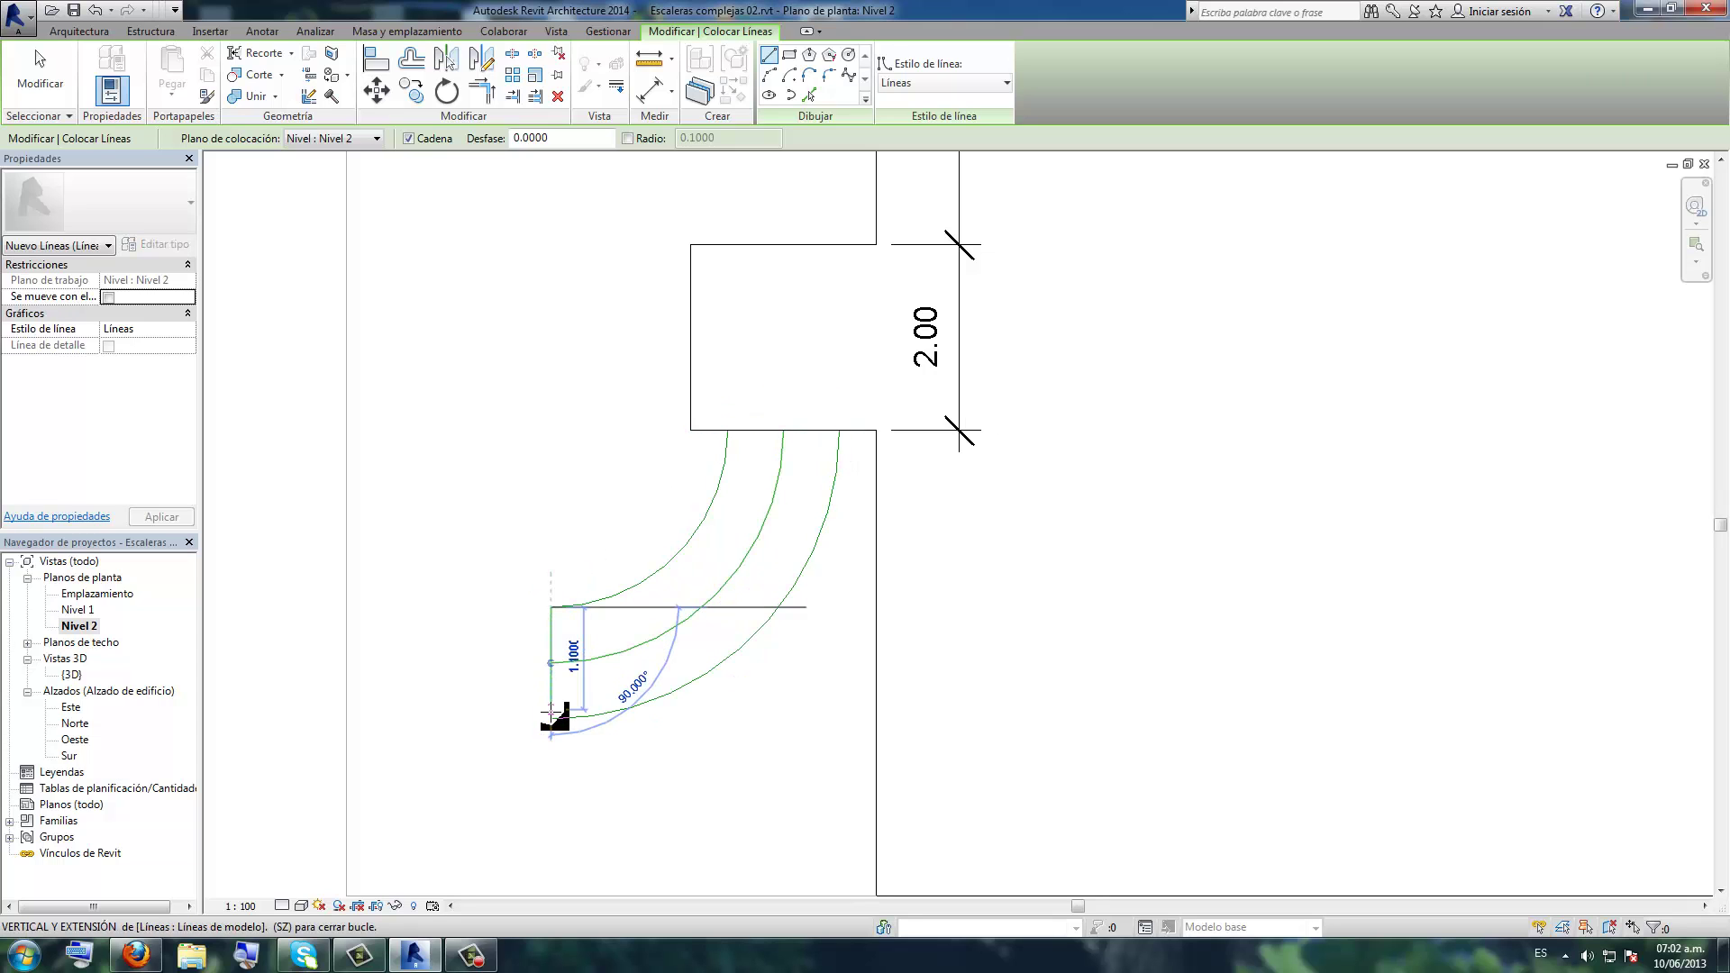
left_click(551, 713)
key("Escape")
key("Escape")
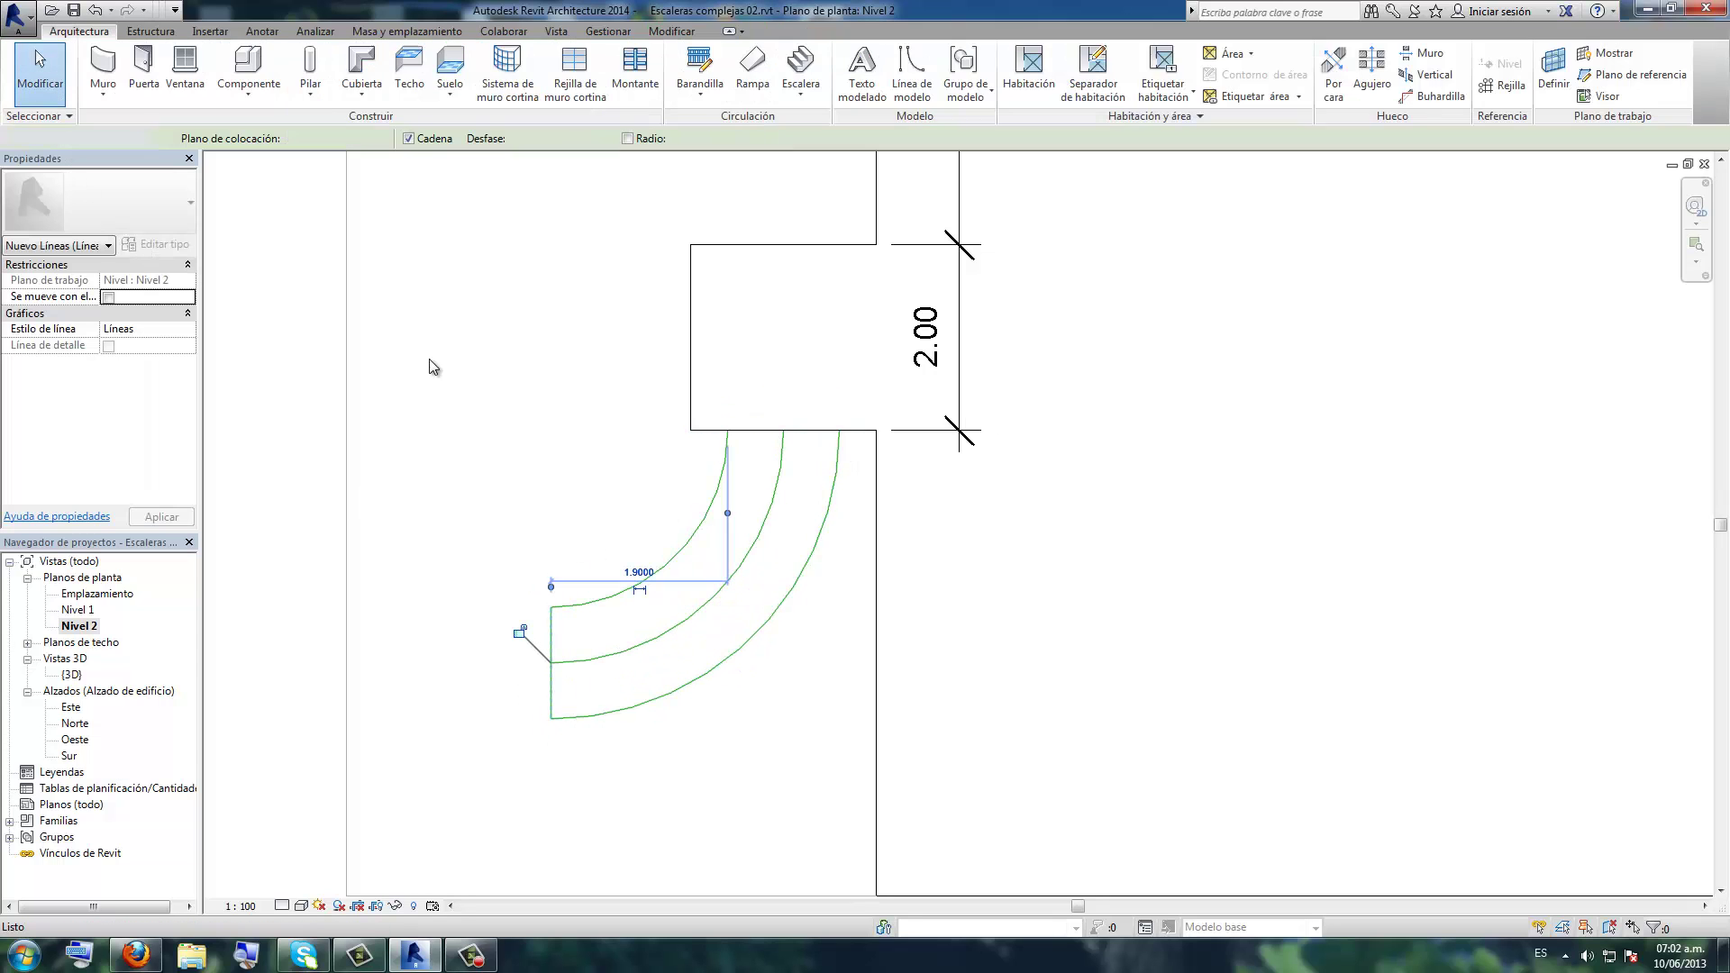
- Turn on Center Mark Visible for the middle arc and recentre the plan
left_click(772, 504)
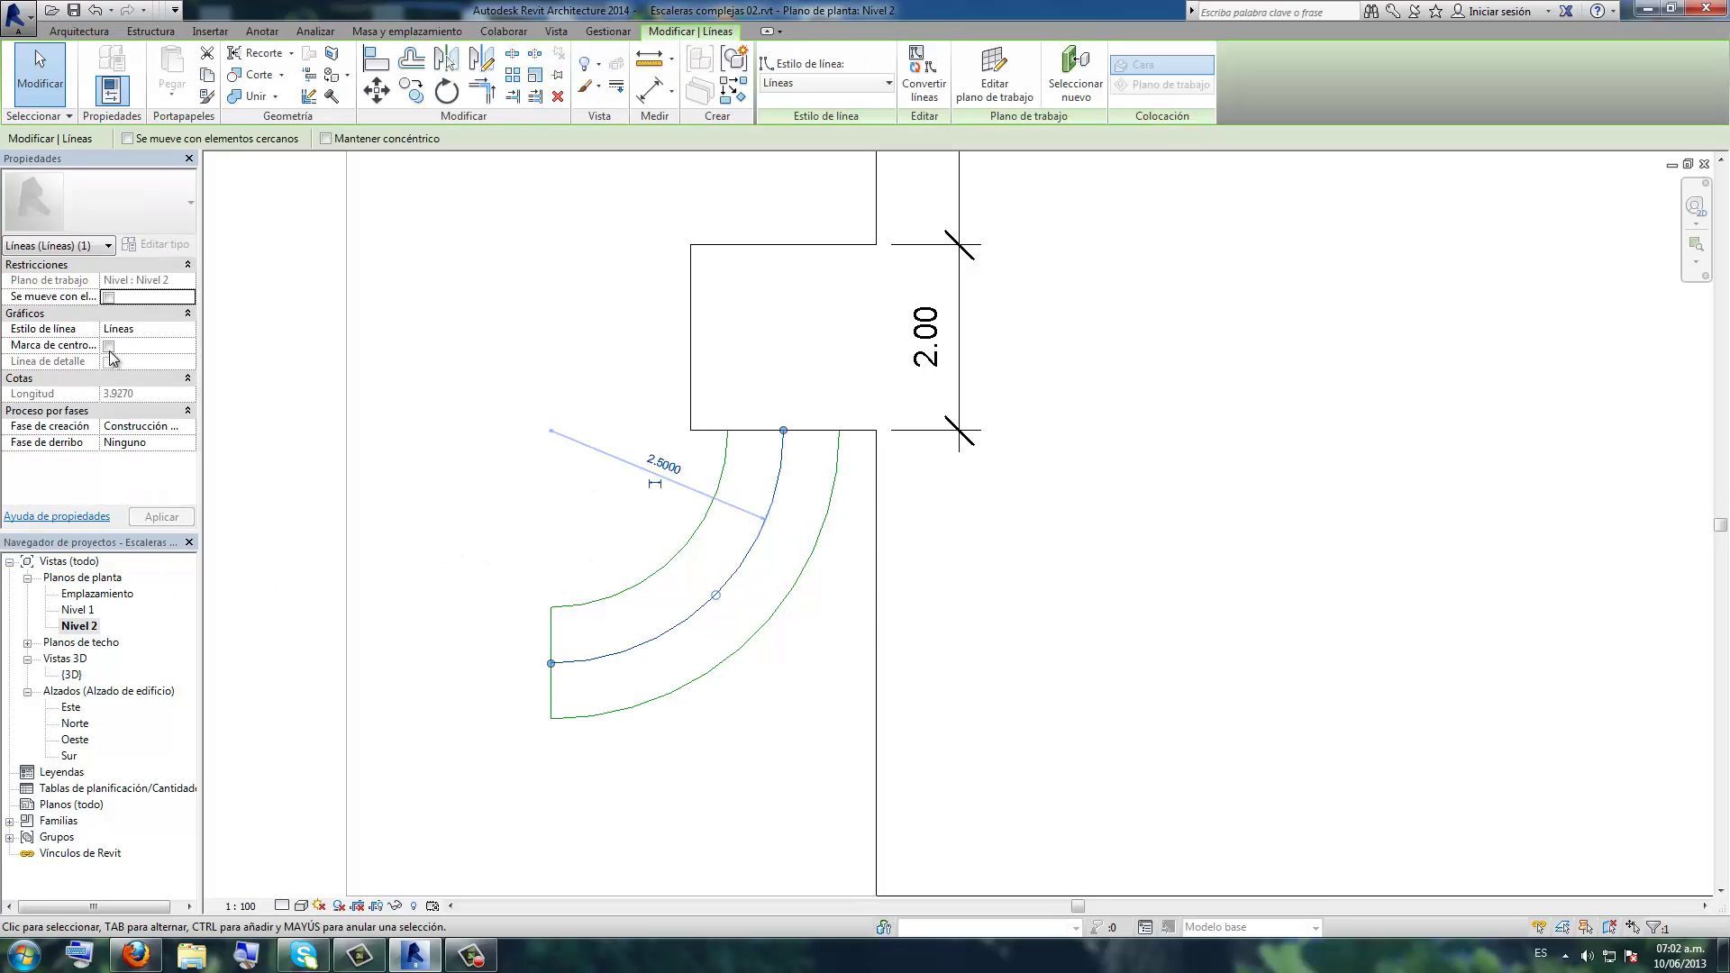
left_click(108, 346)
left_click(440, 543)
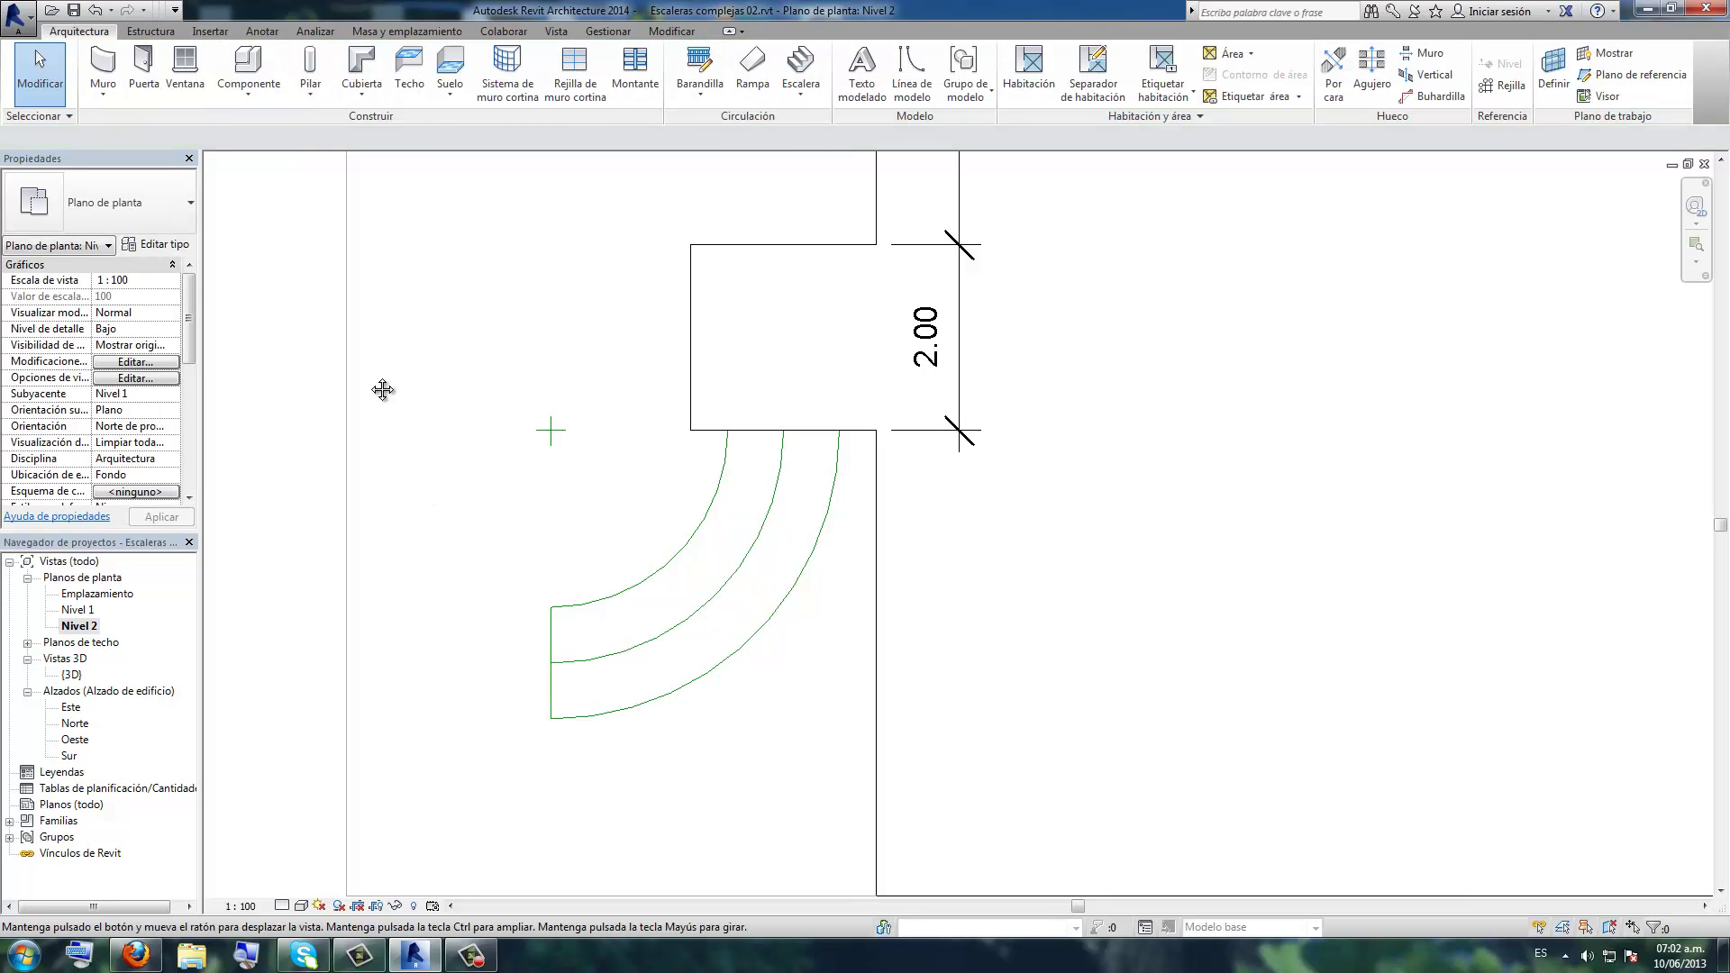
middle_click_drag(382, 390, 345, 406)
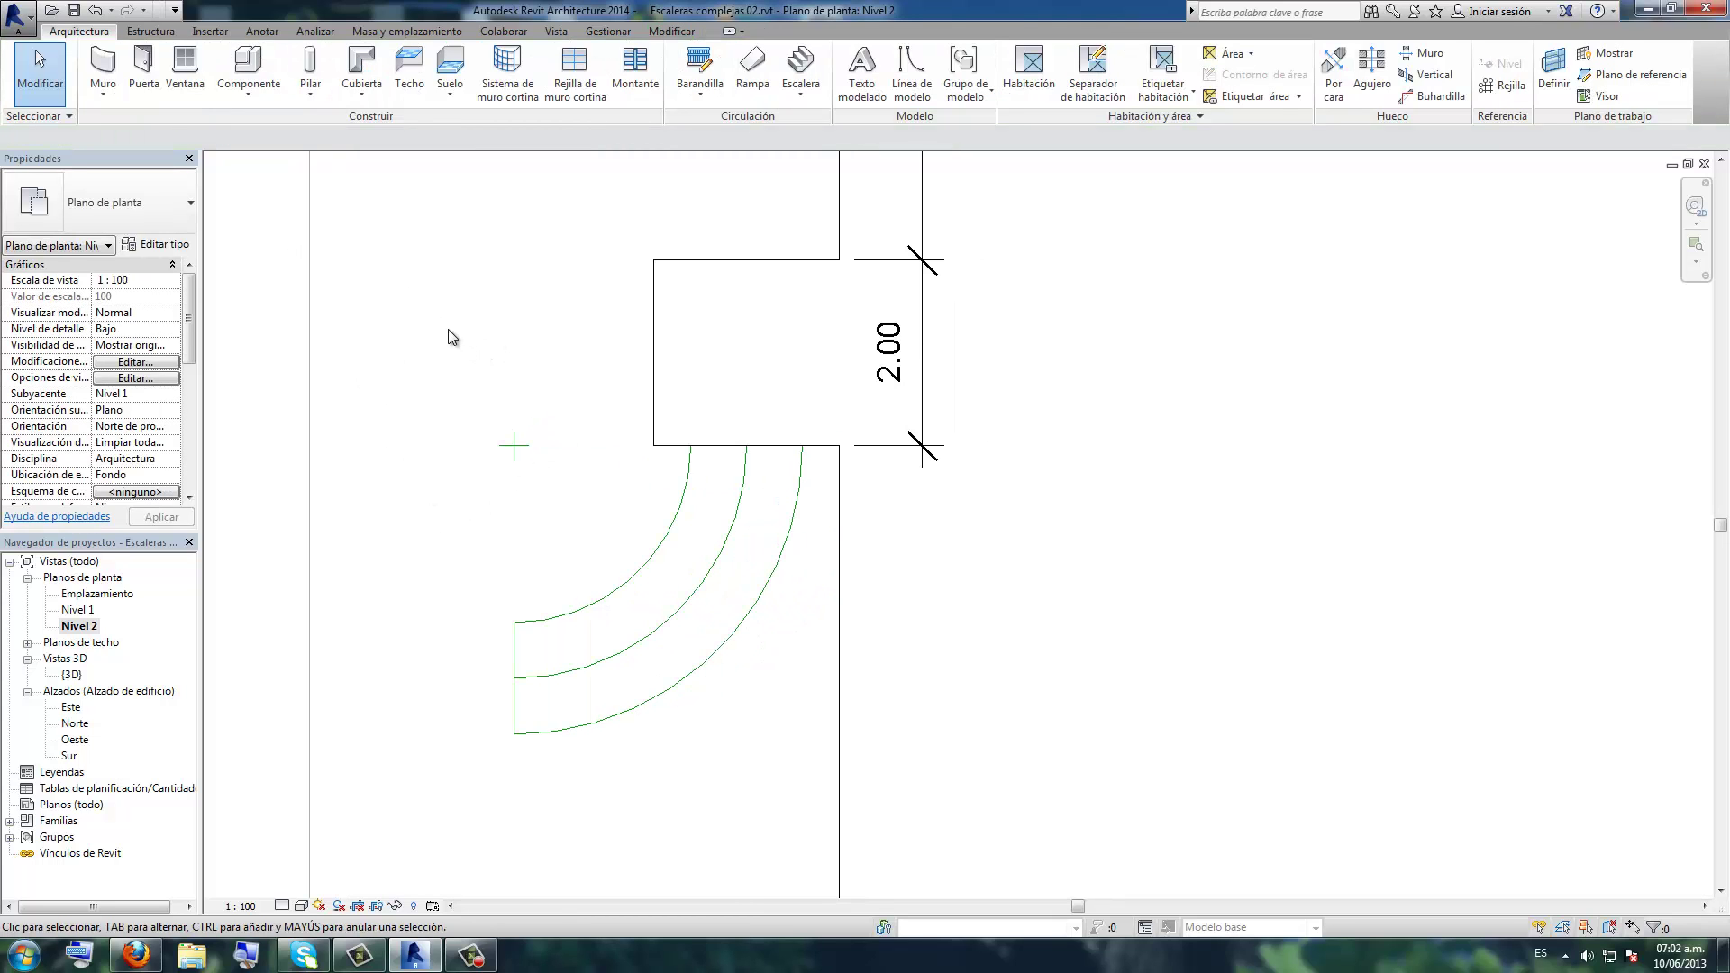
left_click(723, 447)
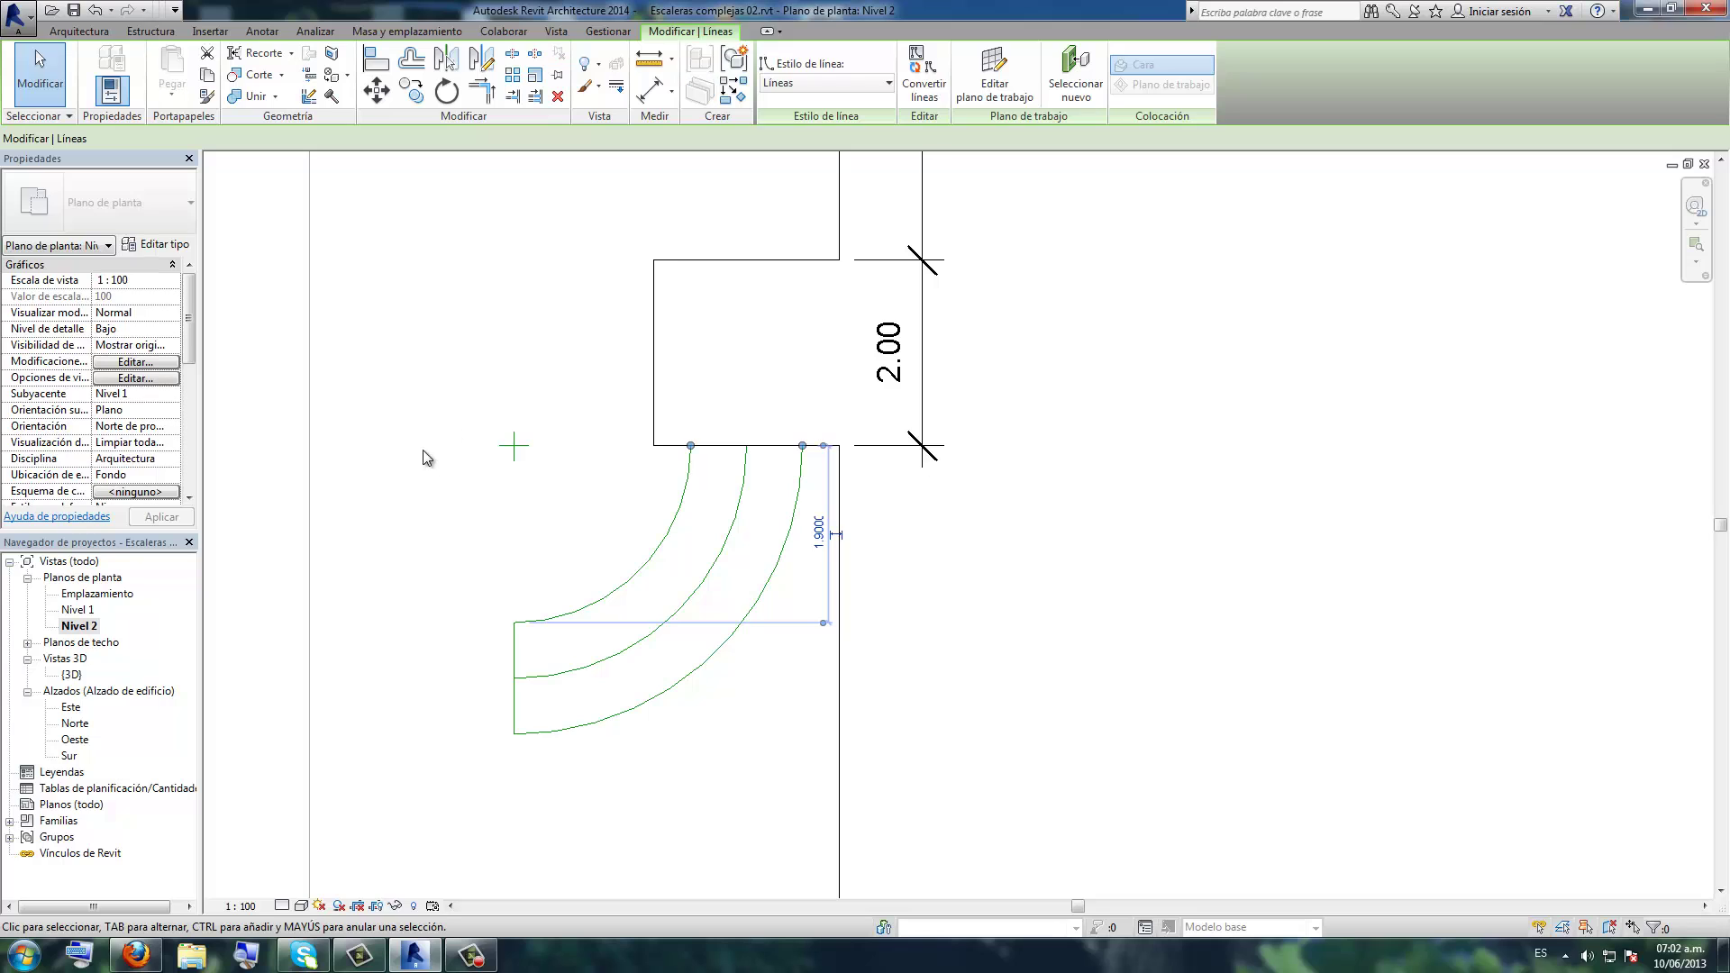
- Radially array the notch-edge line 18 times through 90° about the arcs' shared centre
middle_click_drag(594, 358, 598, 297)
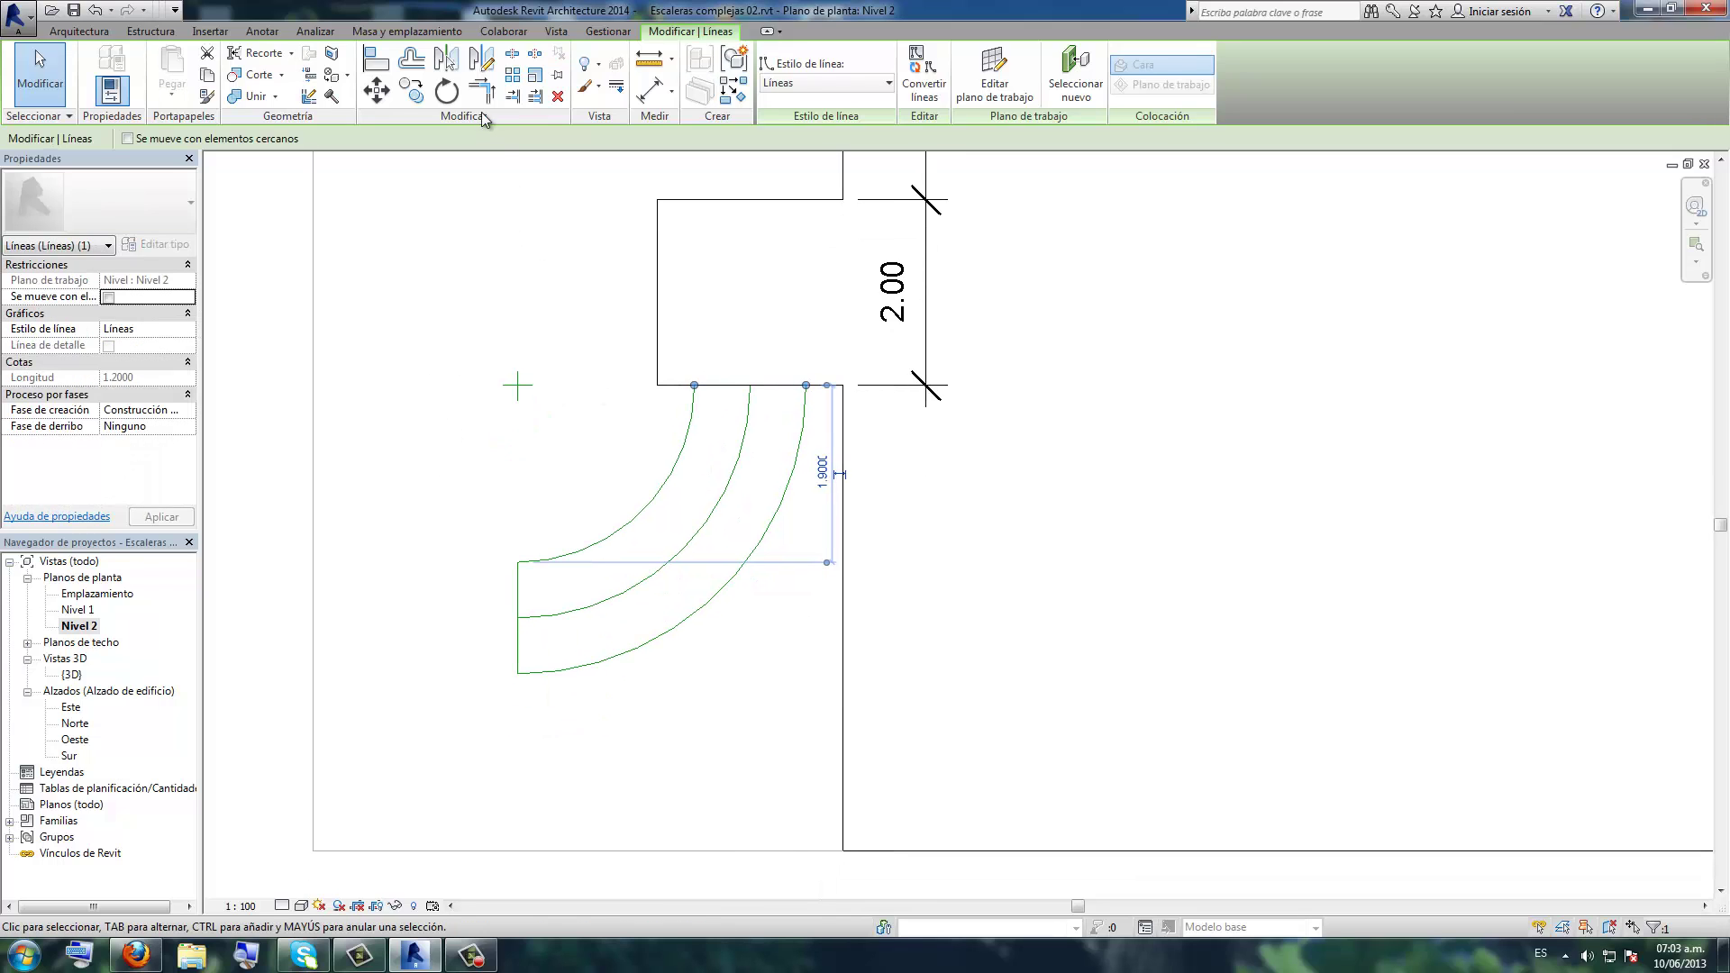
left_click(512, 79)
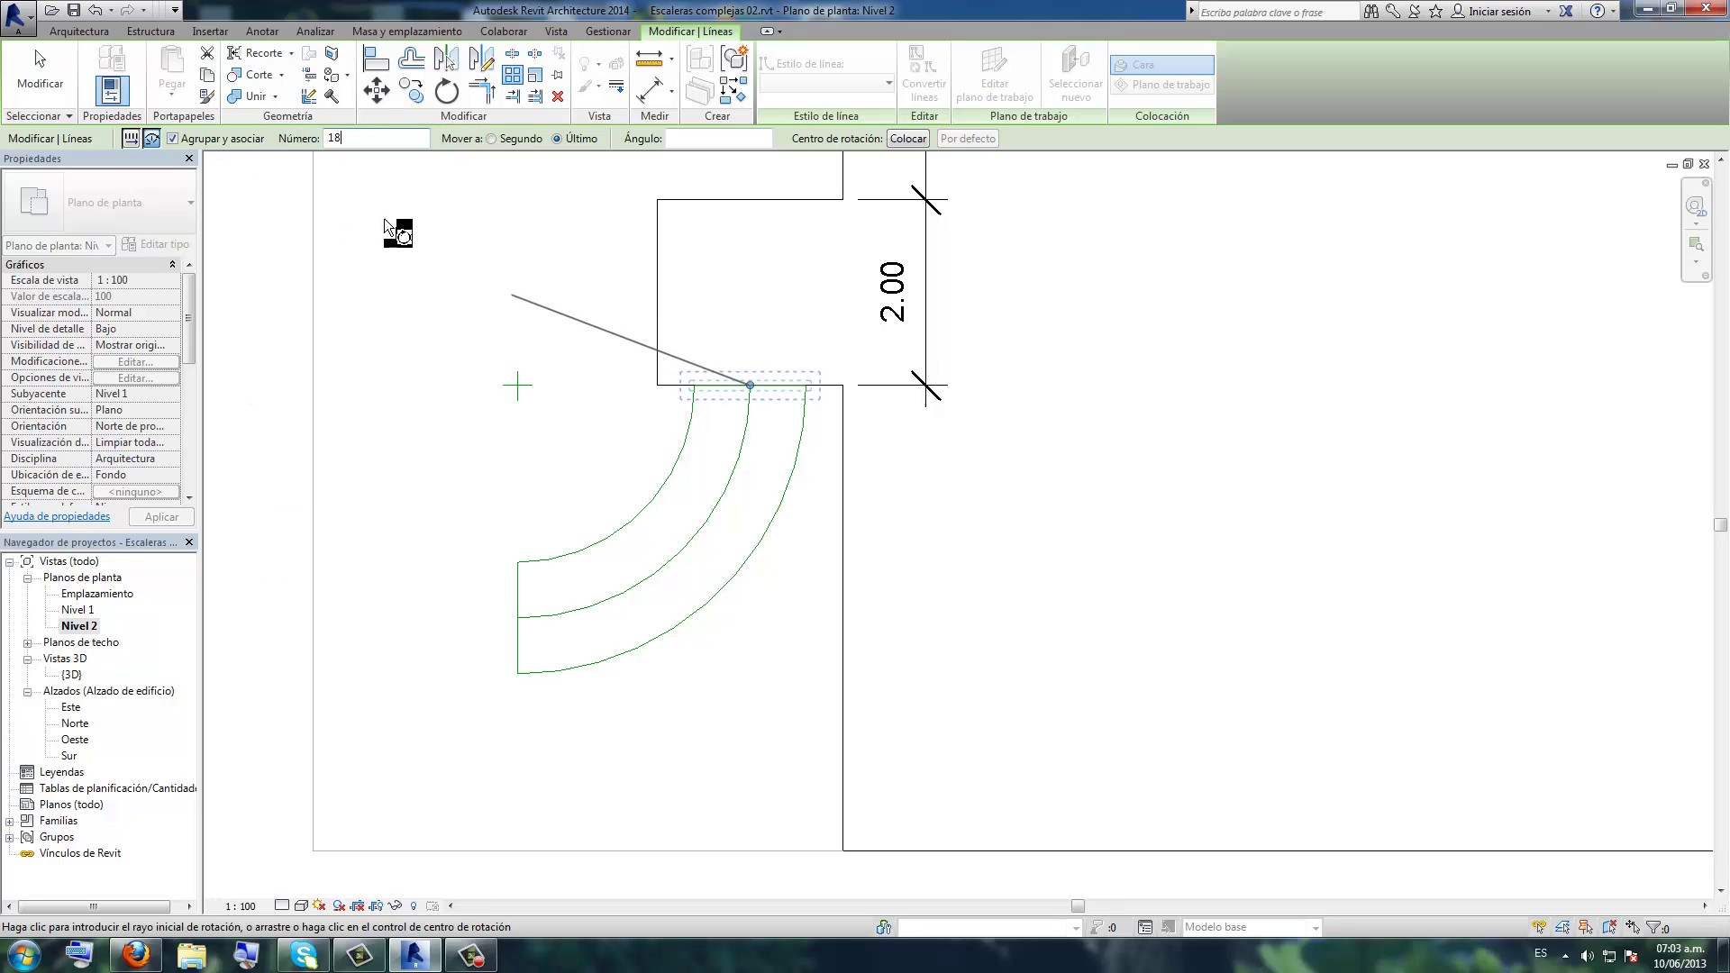
left_click(910, 157)
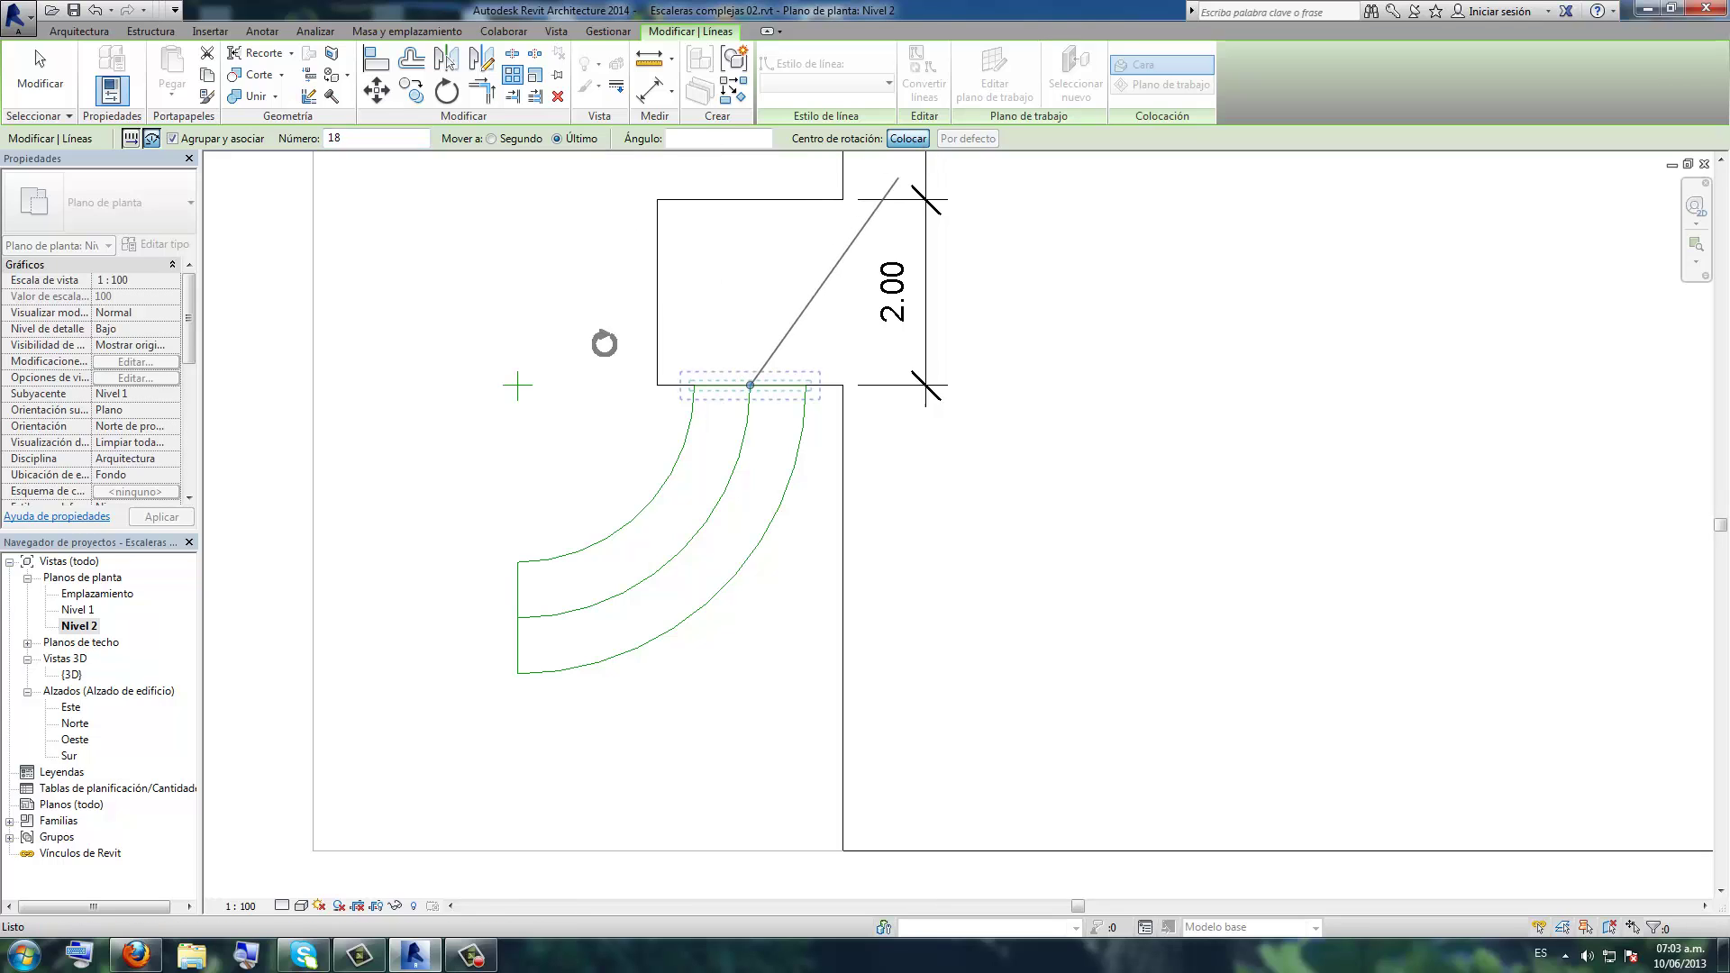
left_click(520, 385)
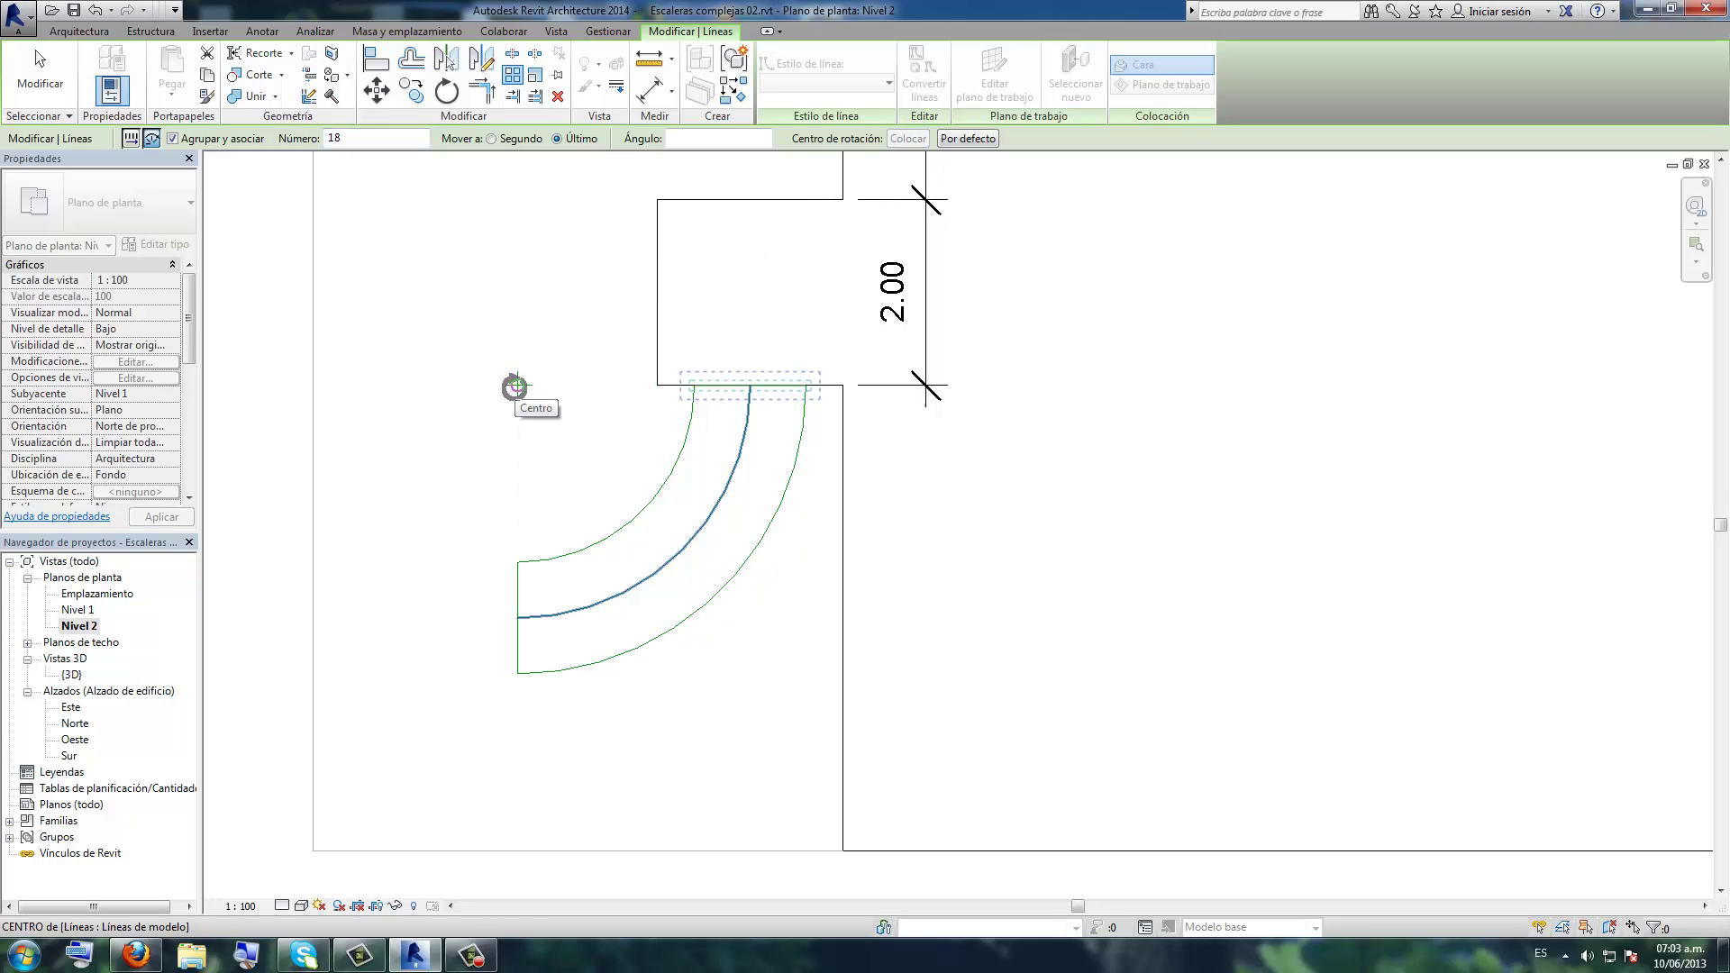
left_click(517, 385)
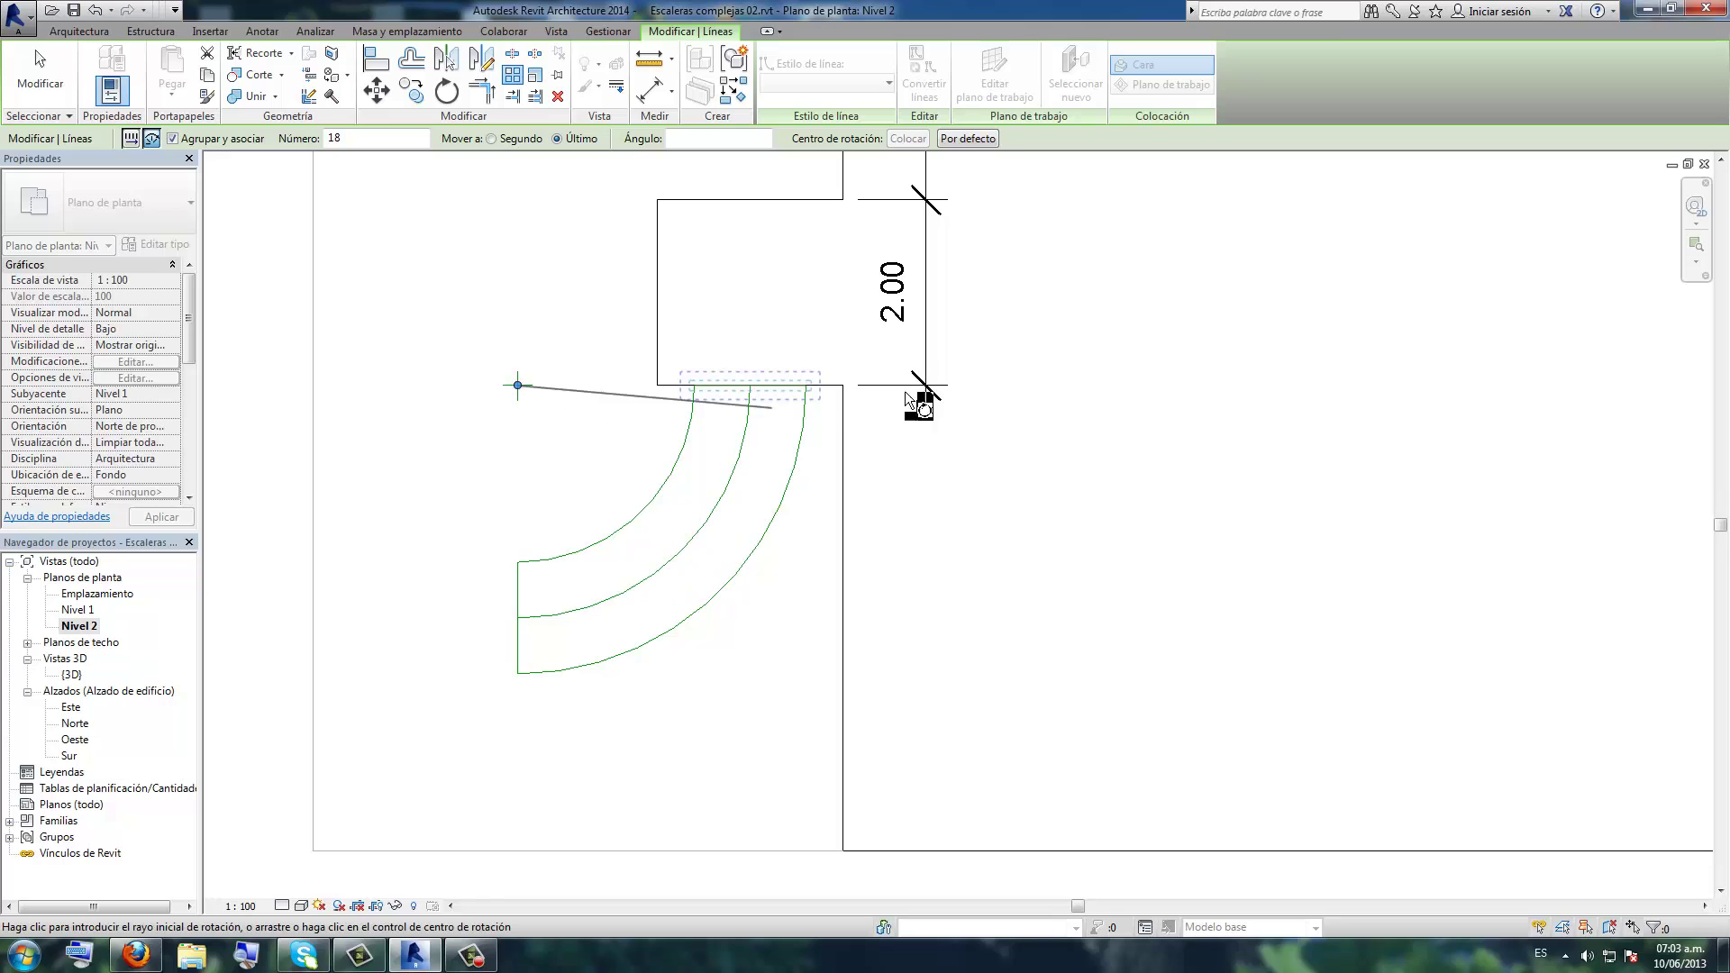
left_click(1057, 381)
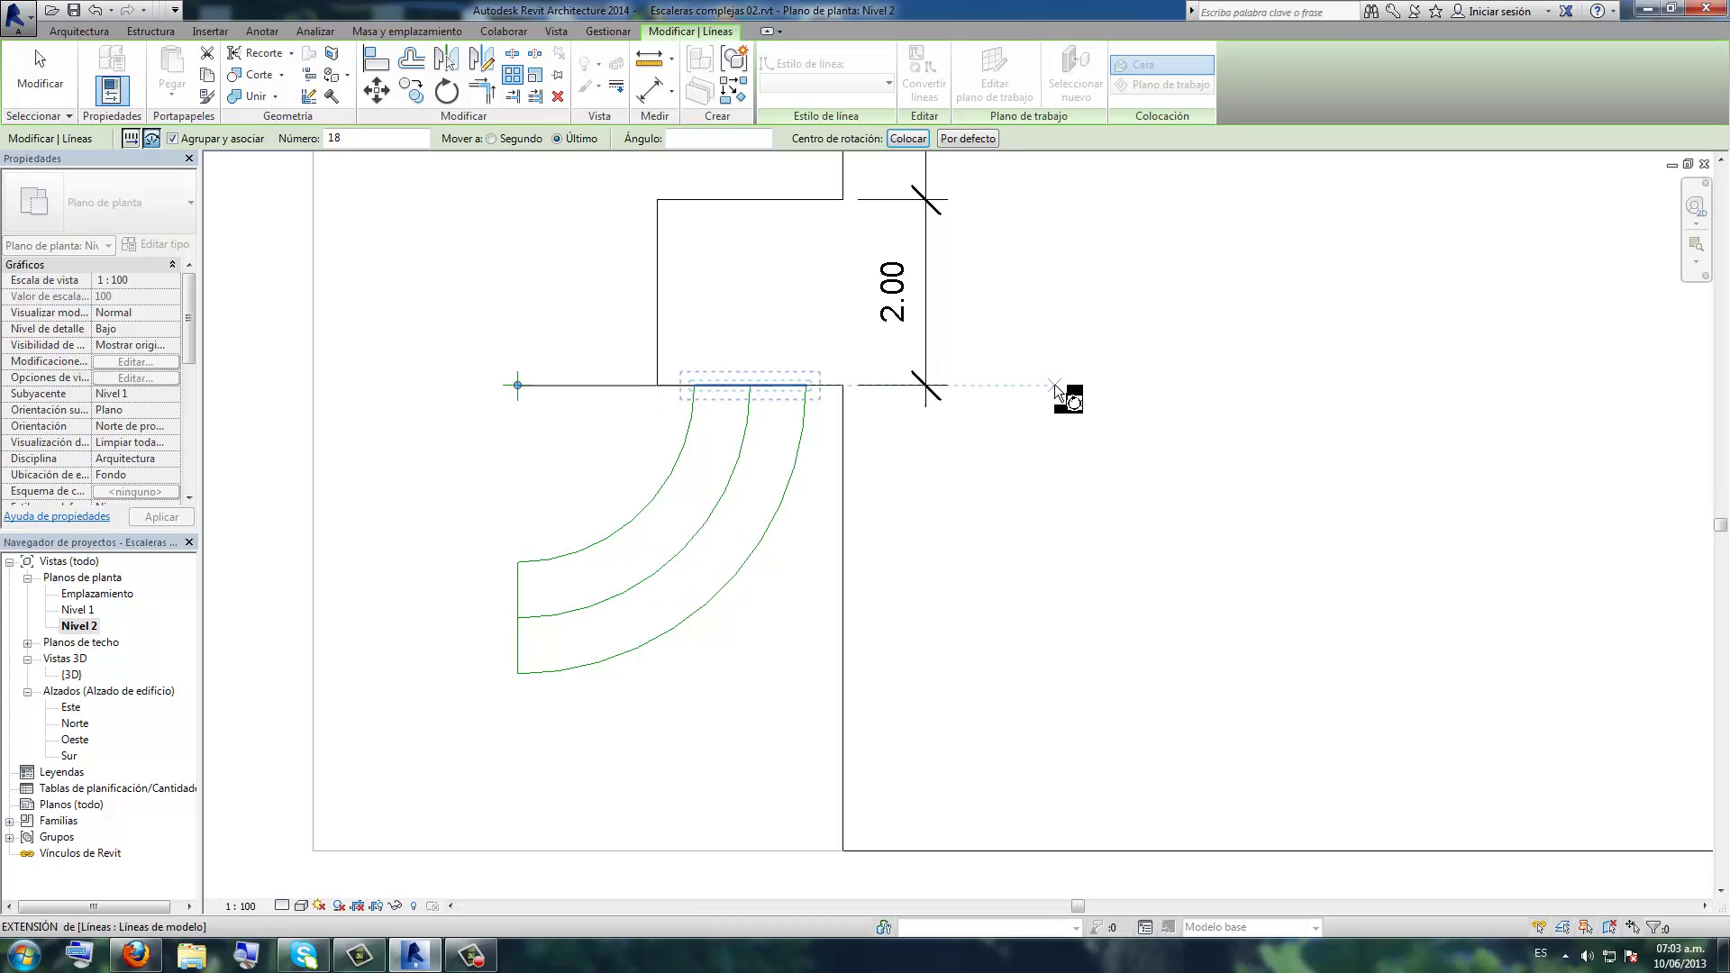
left_click(520, 766)
key("Escape")
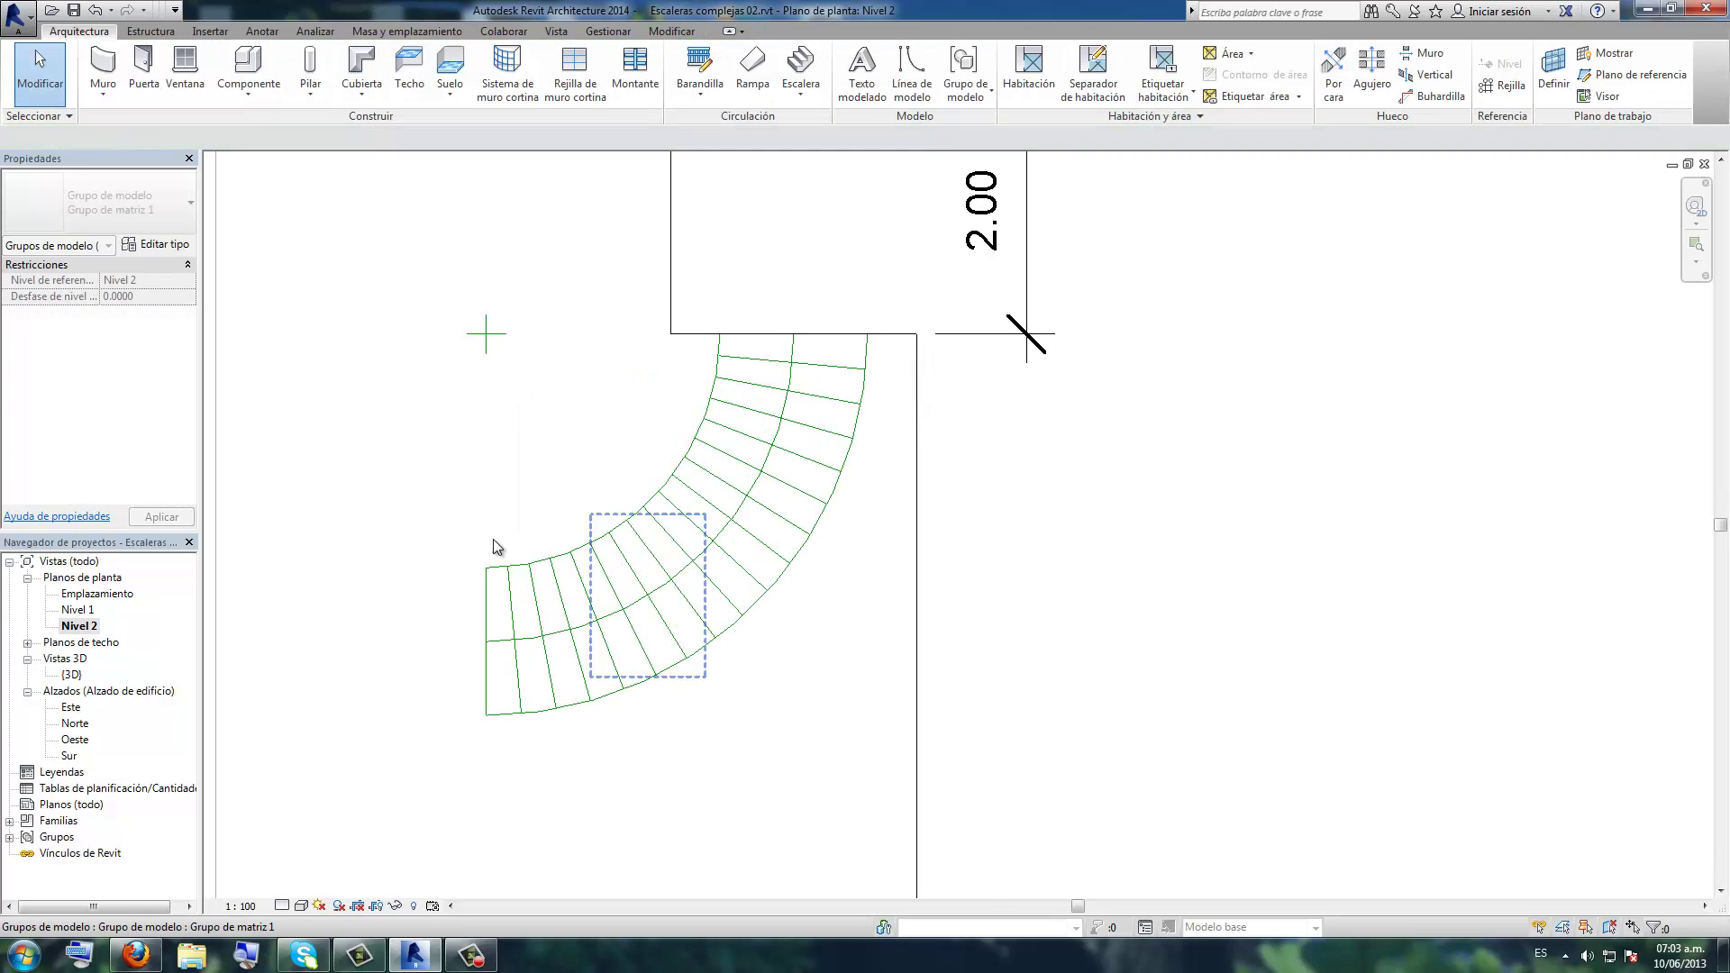
scroll(409, 539, "up", 3)
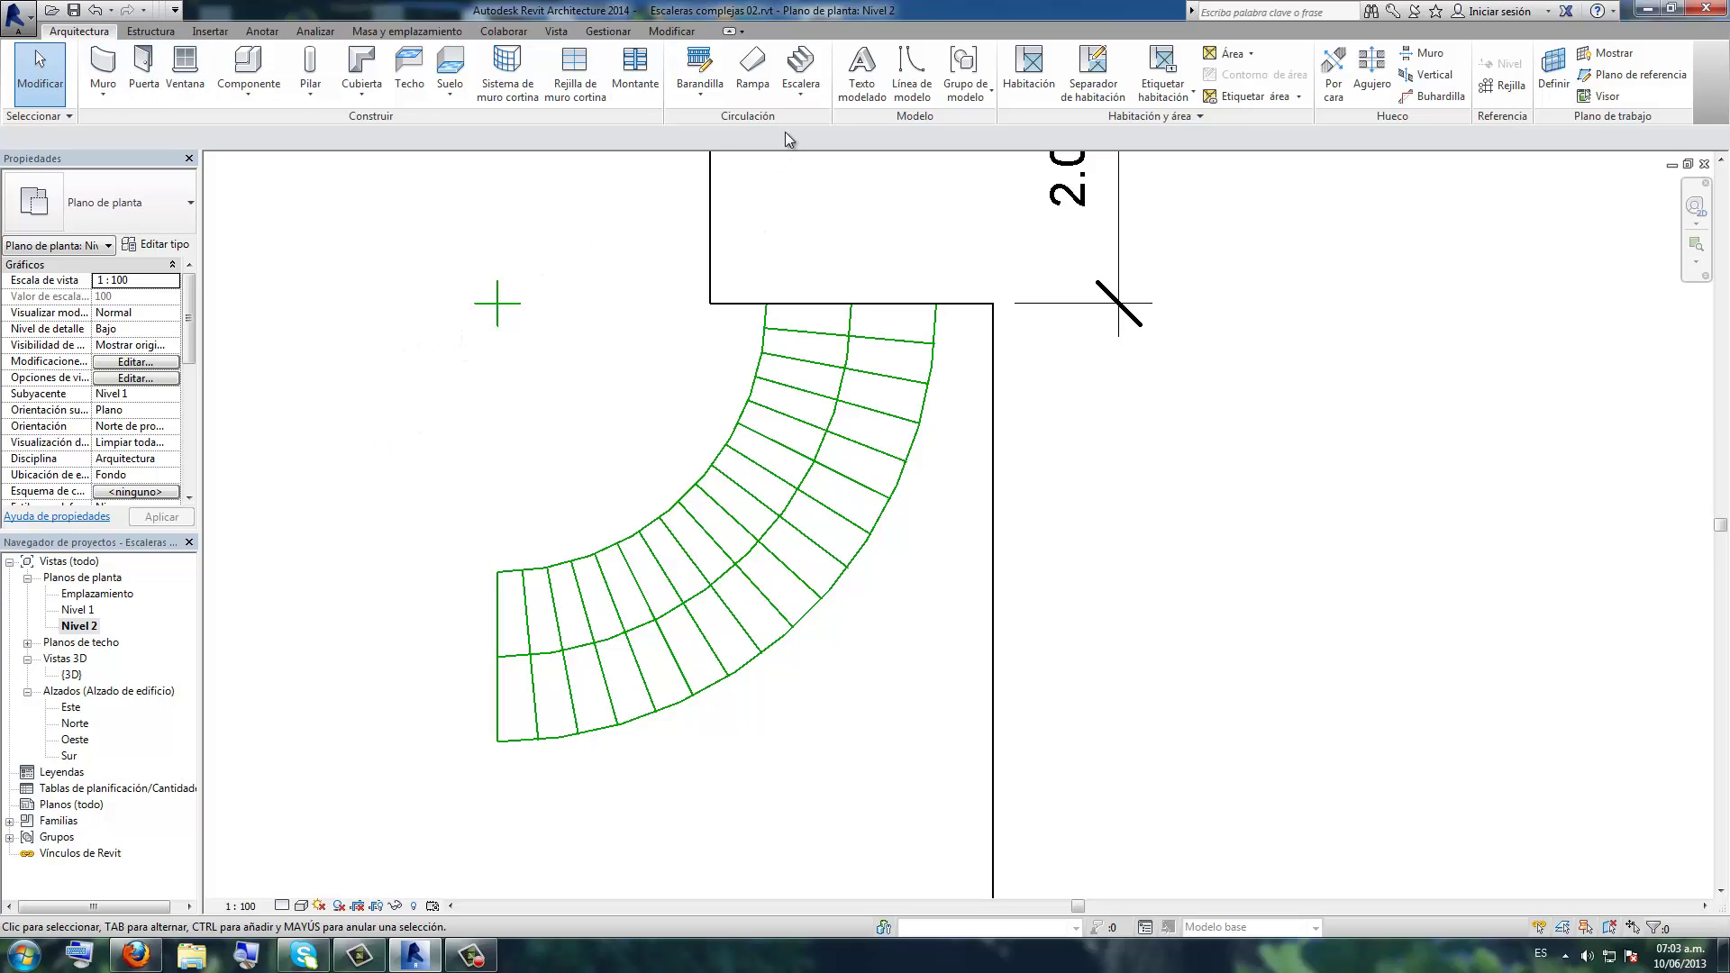
- Start a Stair by Sketch with Base Level Nivel 1 and Top Level Nivel 2
left_click(806, 94)
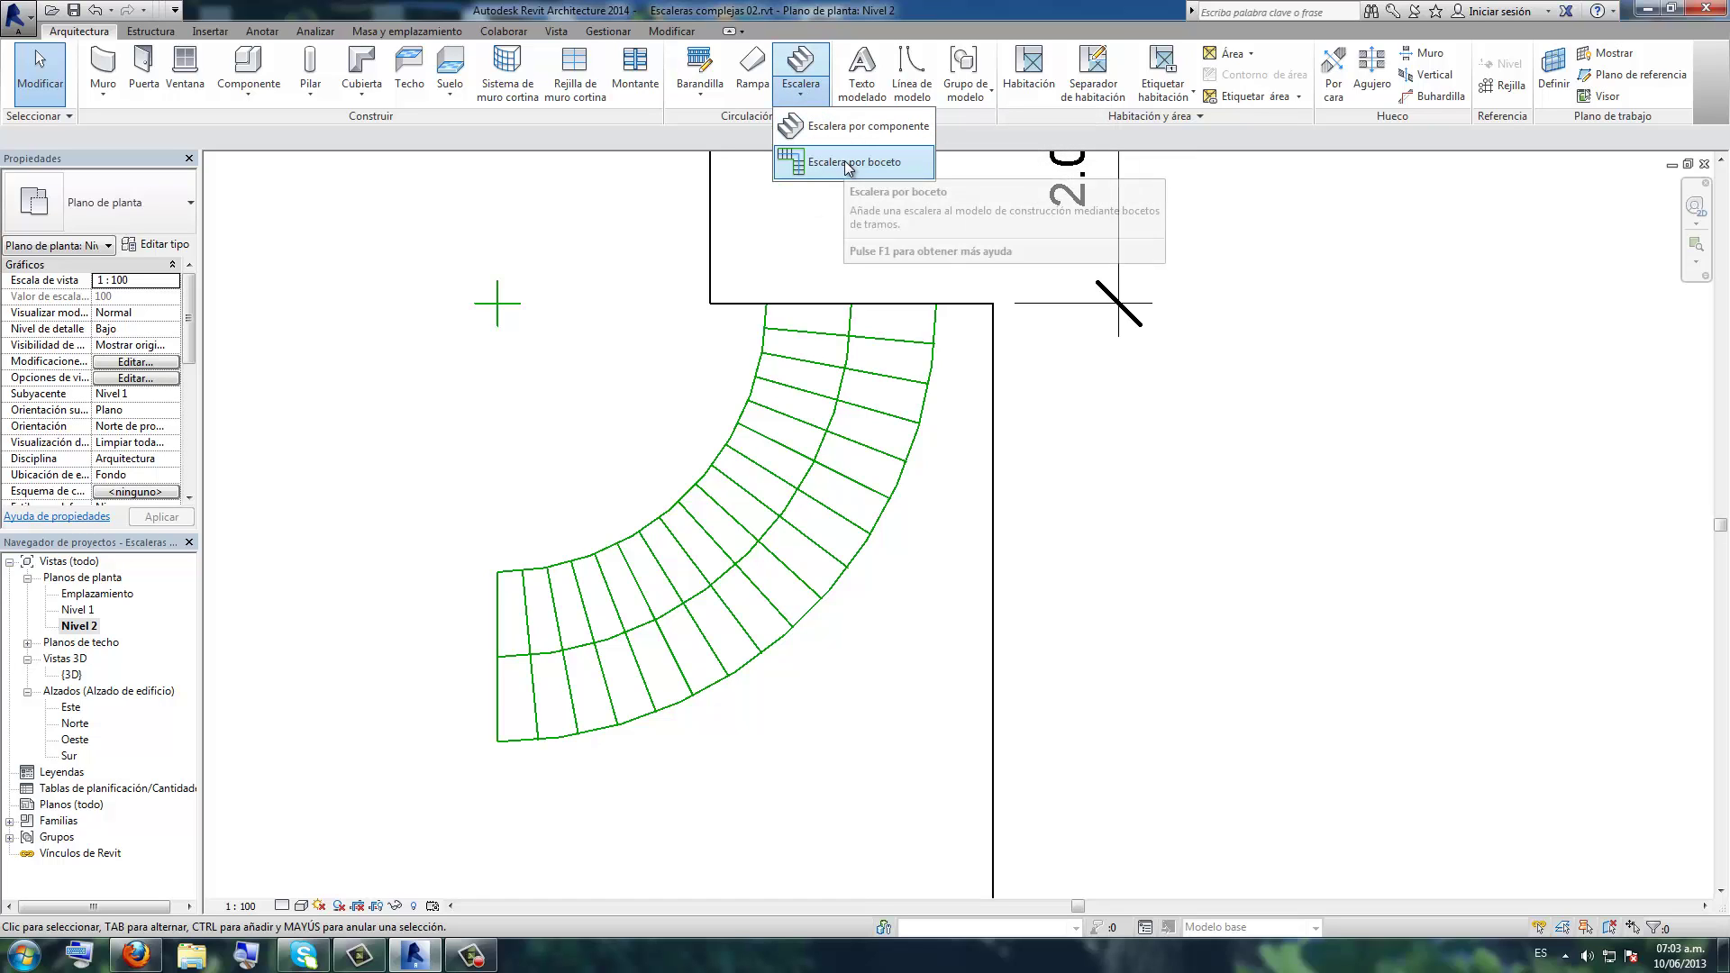
left_click(876, 166)
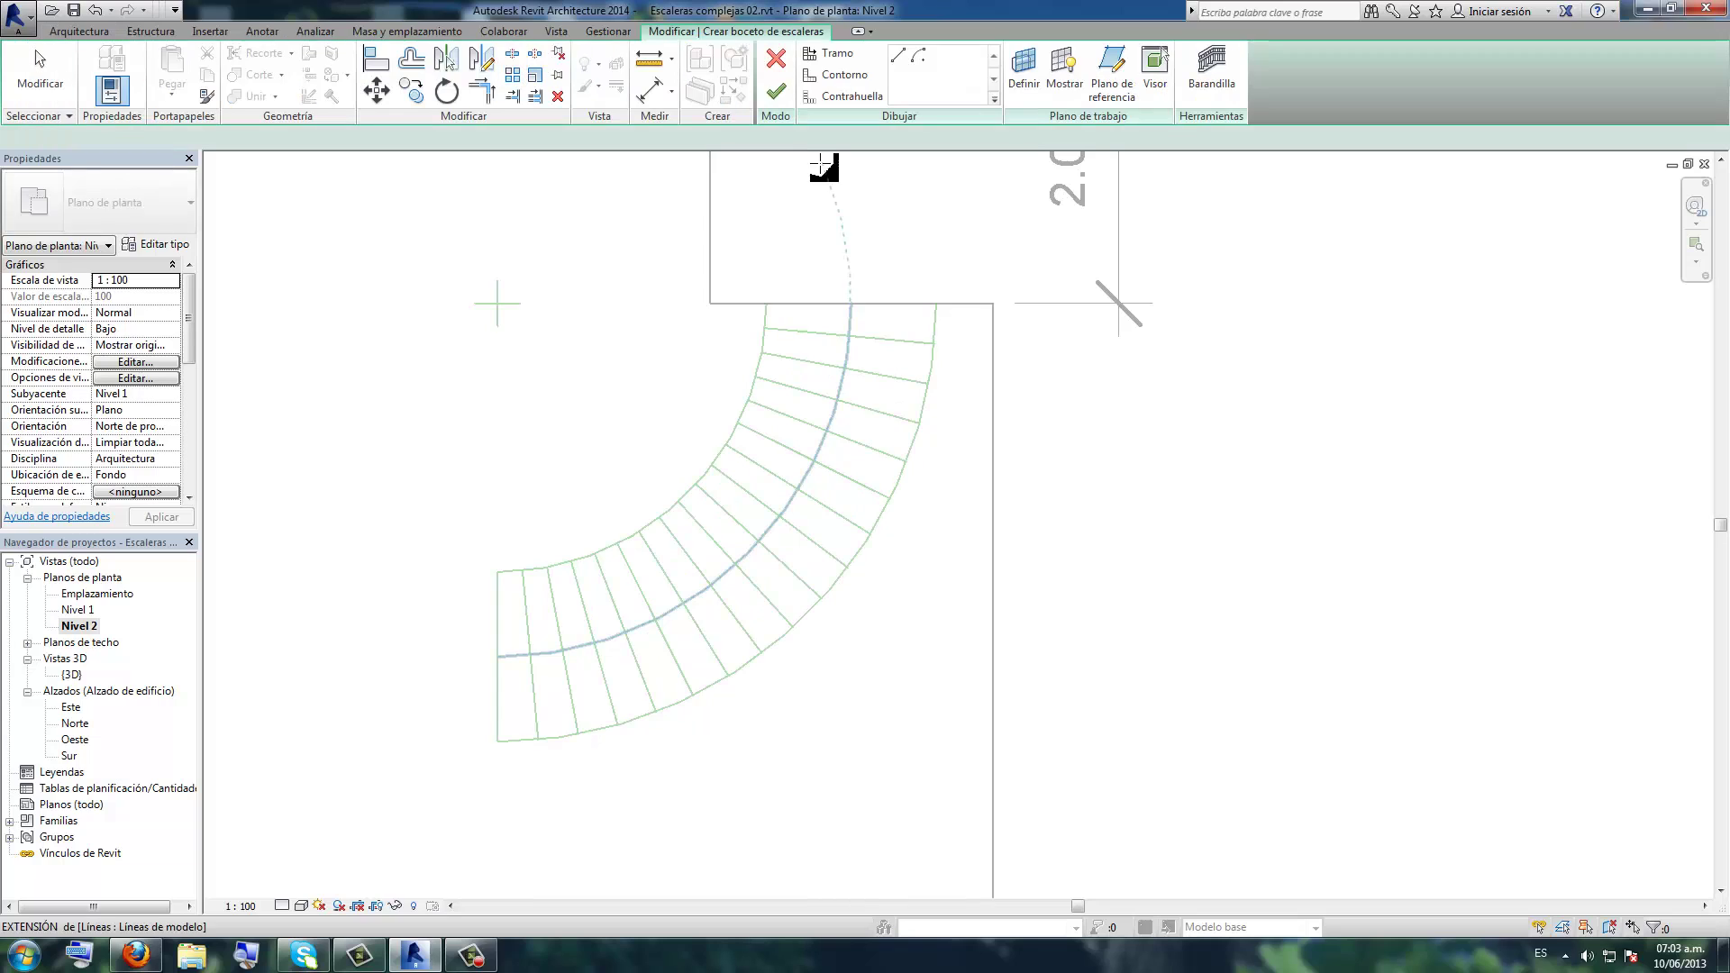
left_click(136, 280)
left_click(171, 280)
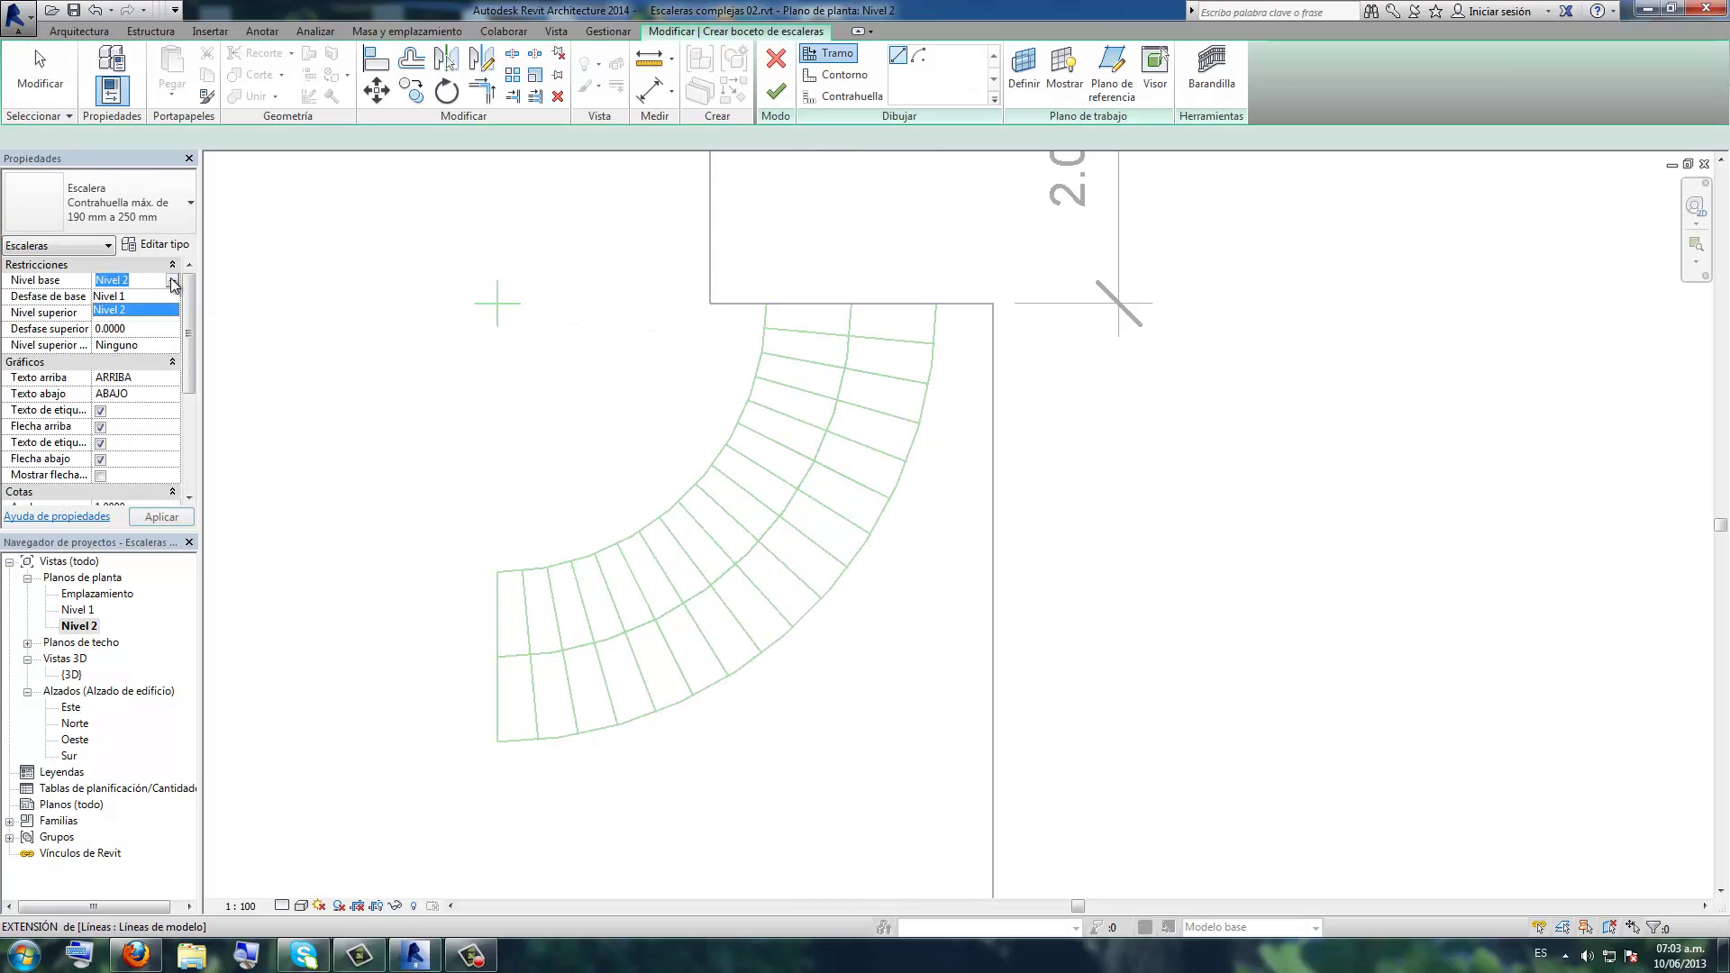
left_click(126, 308)
left_click(171, 313)
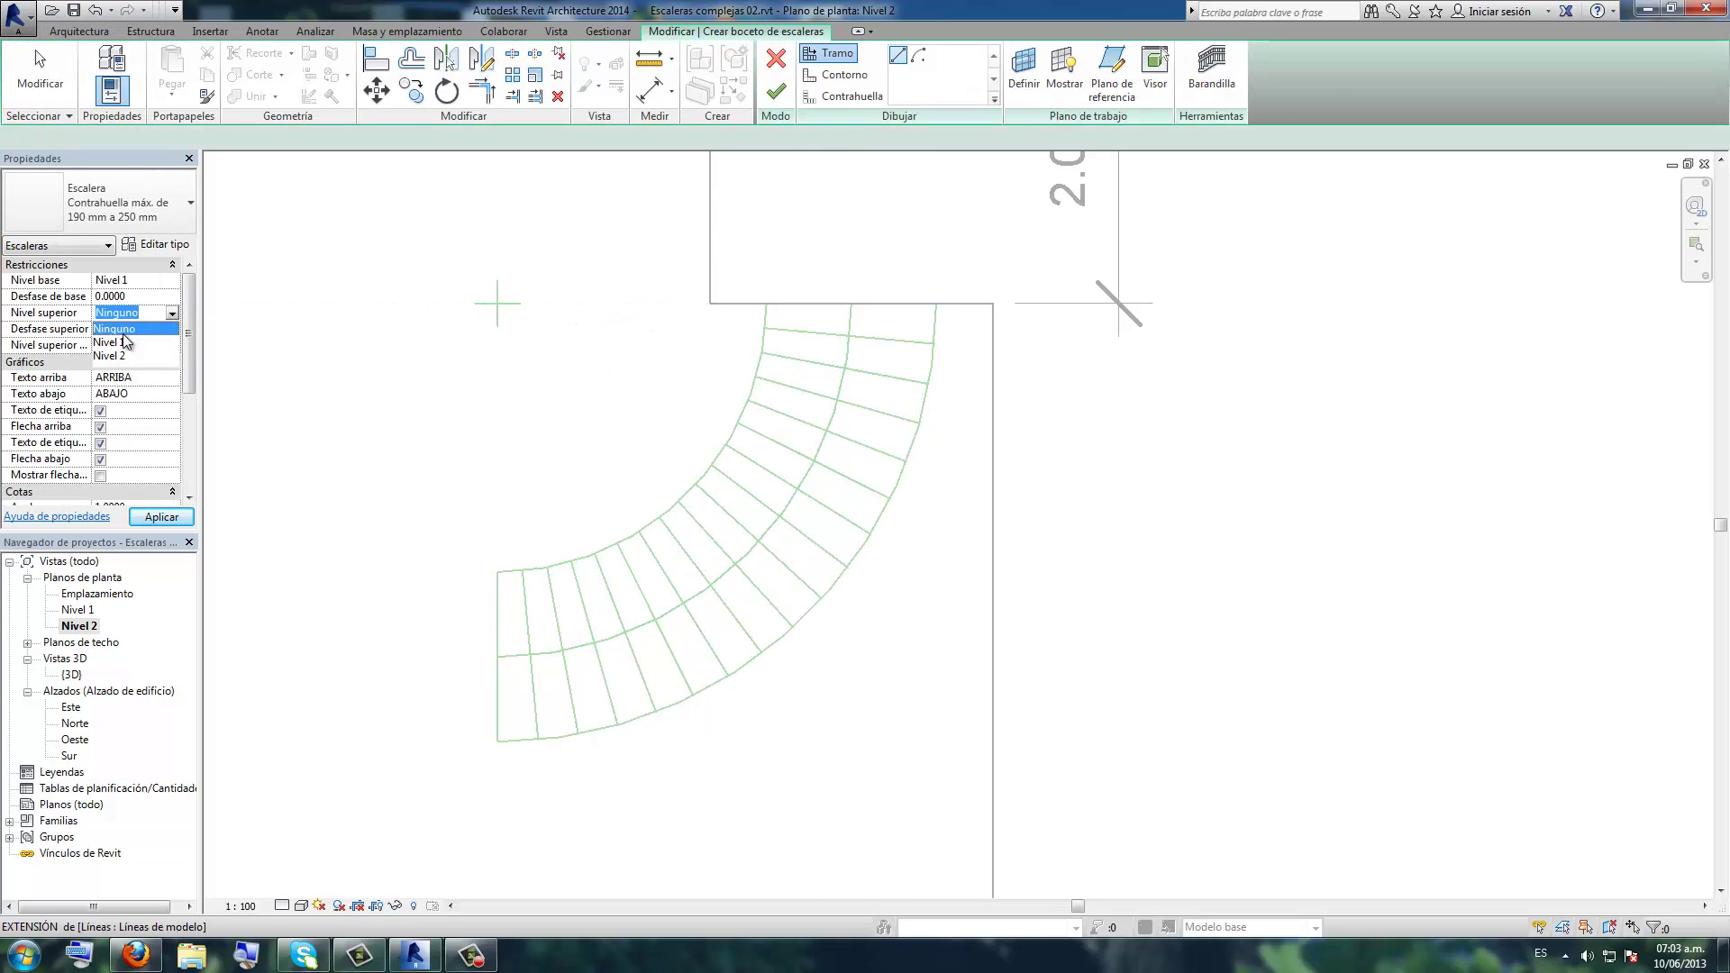
left_click(122, 356)
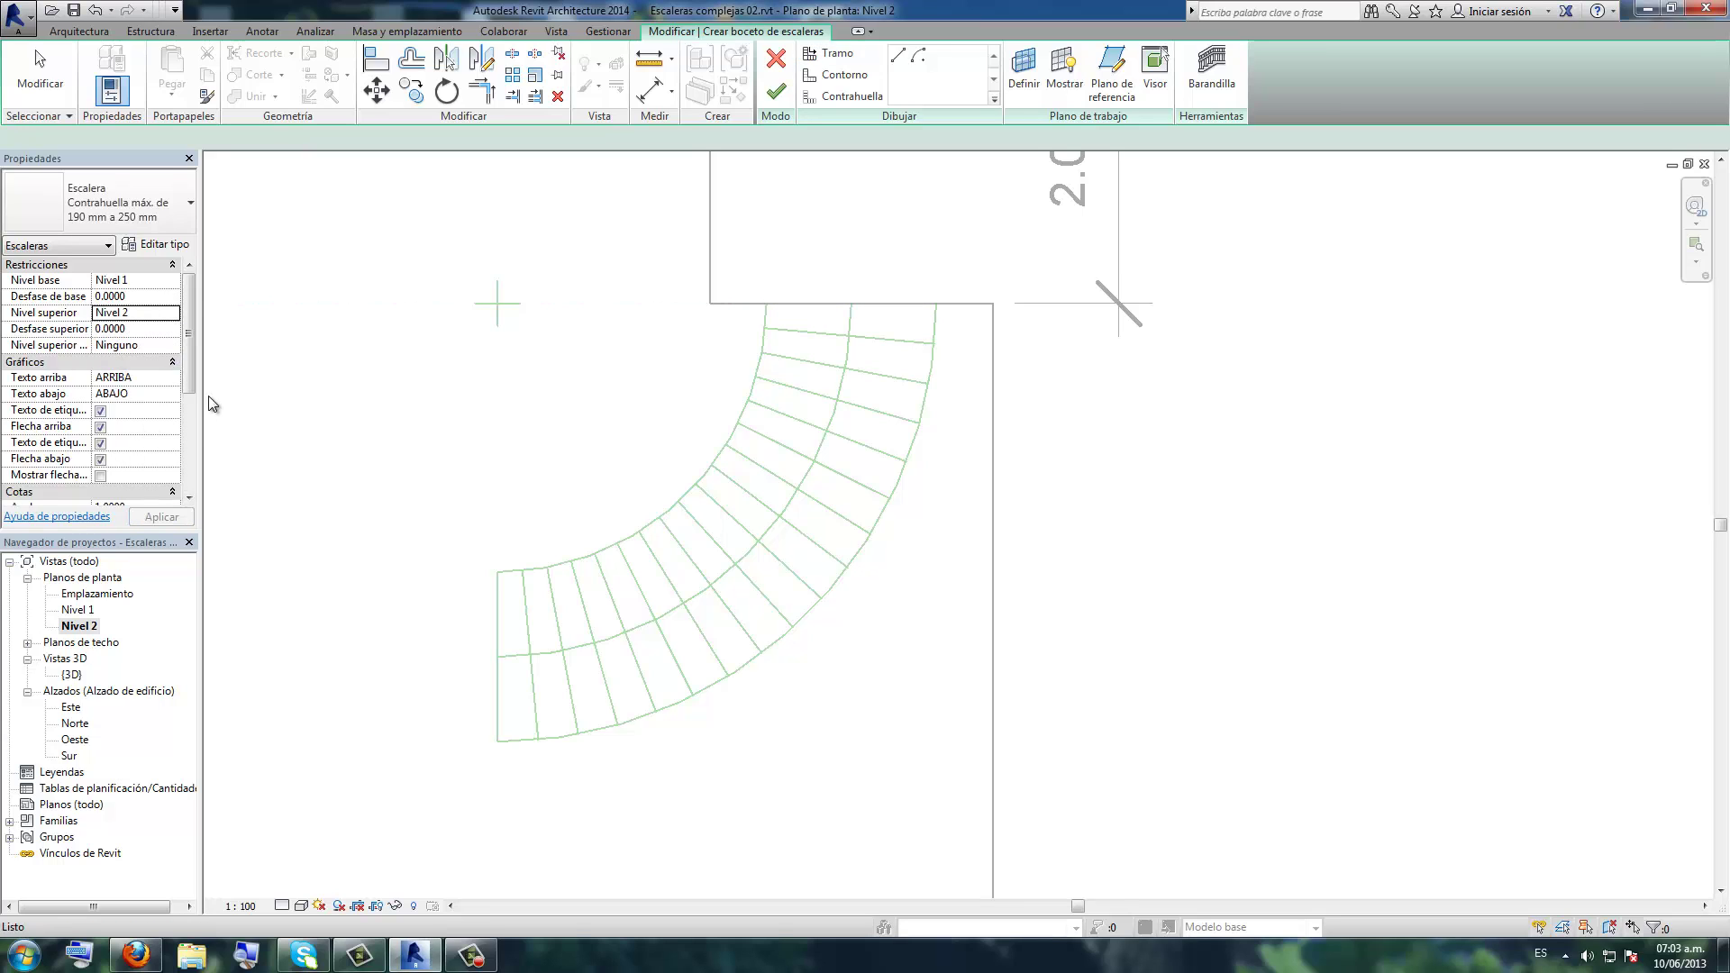
- Pick the inner and outer arcs as the stair's boundary lines
left_click(845, 75)
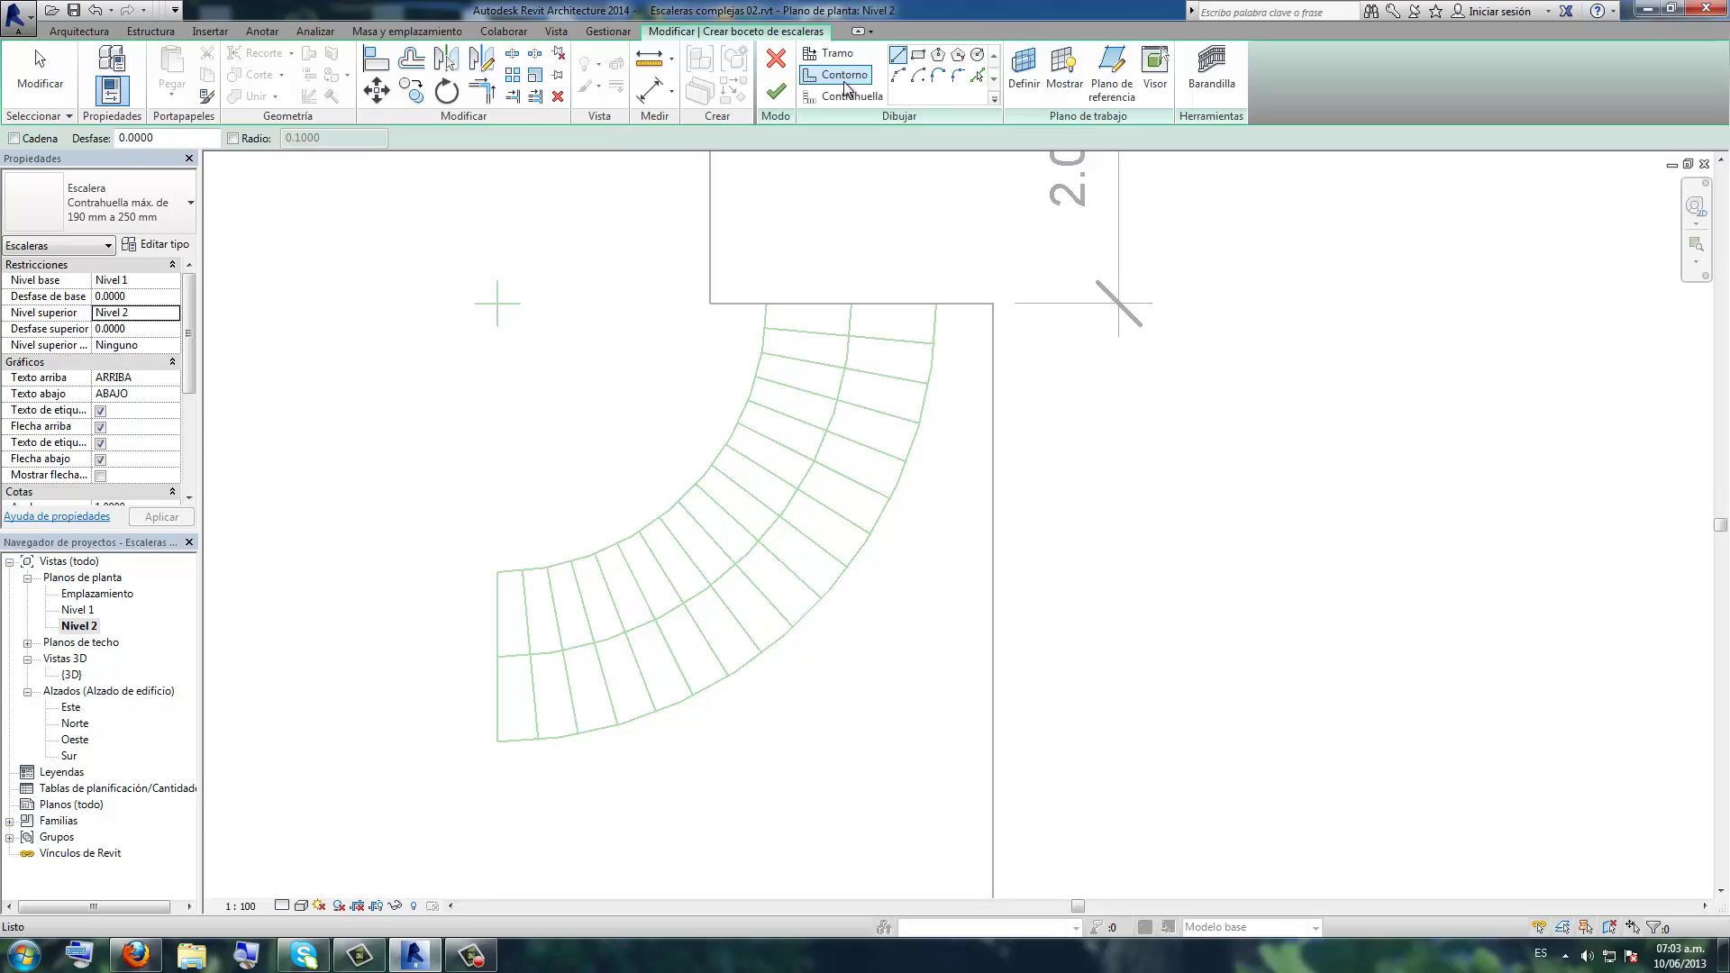
left_click(981, 78)
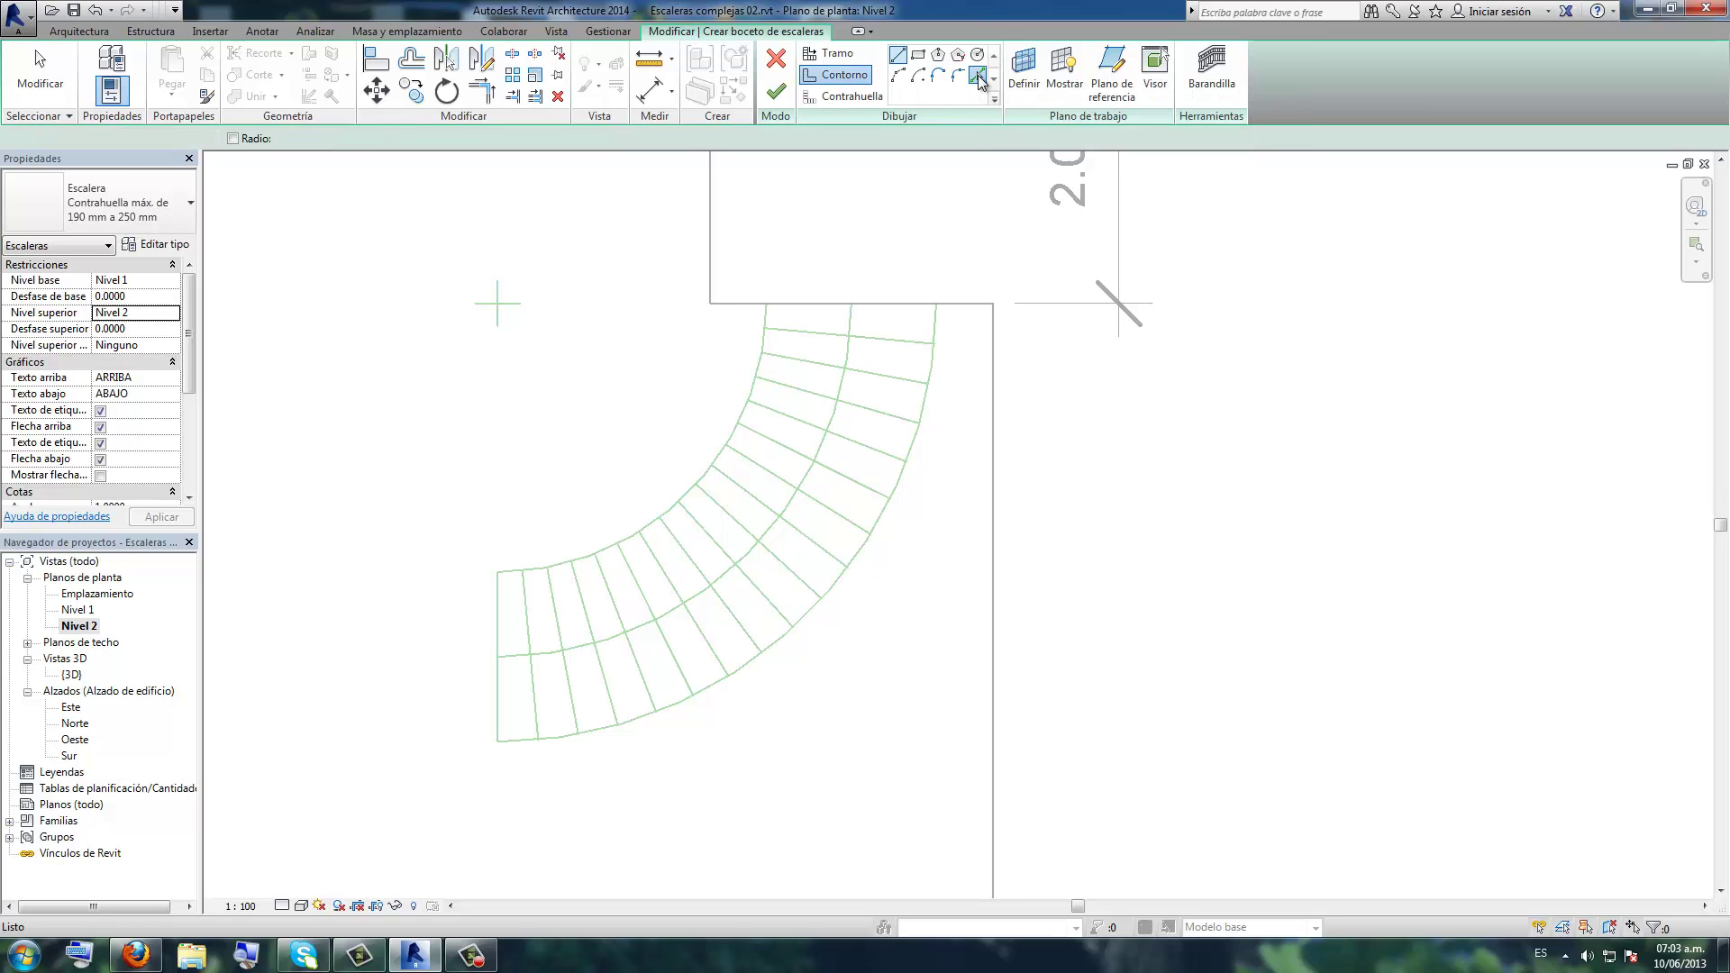
left_click(739, 413)
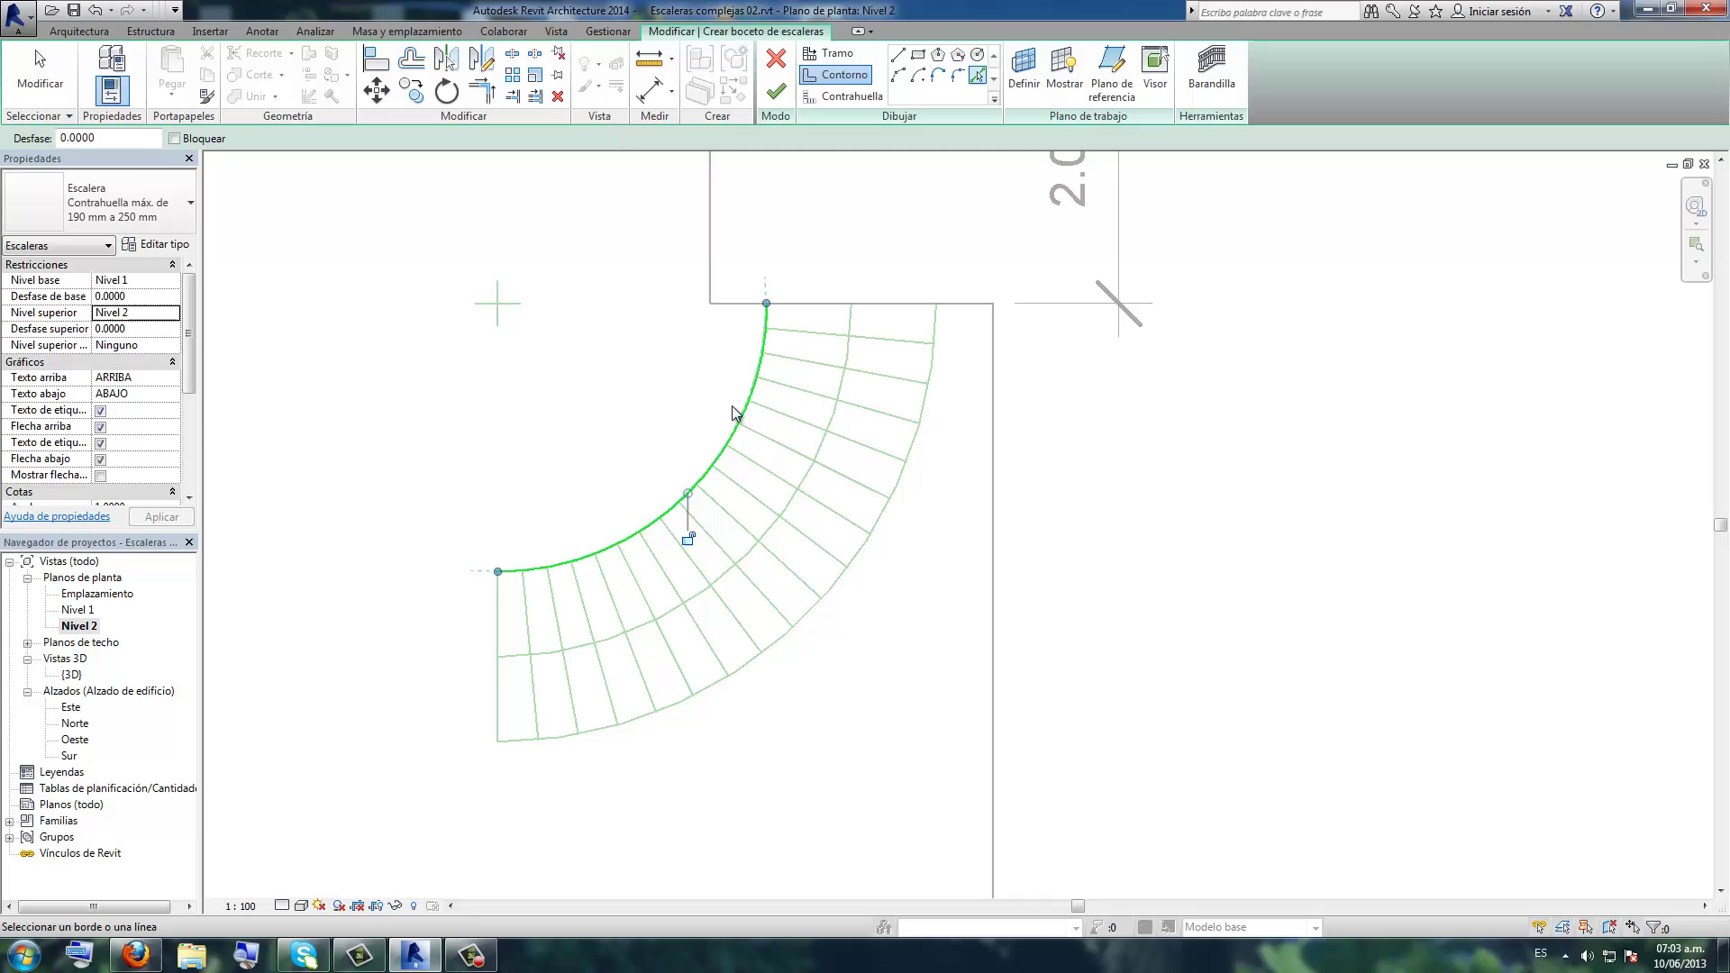
left_click(856, 548)
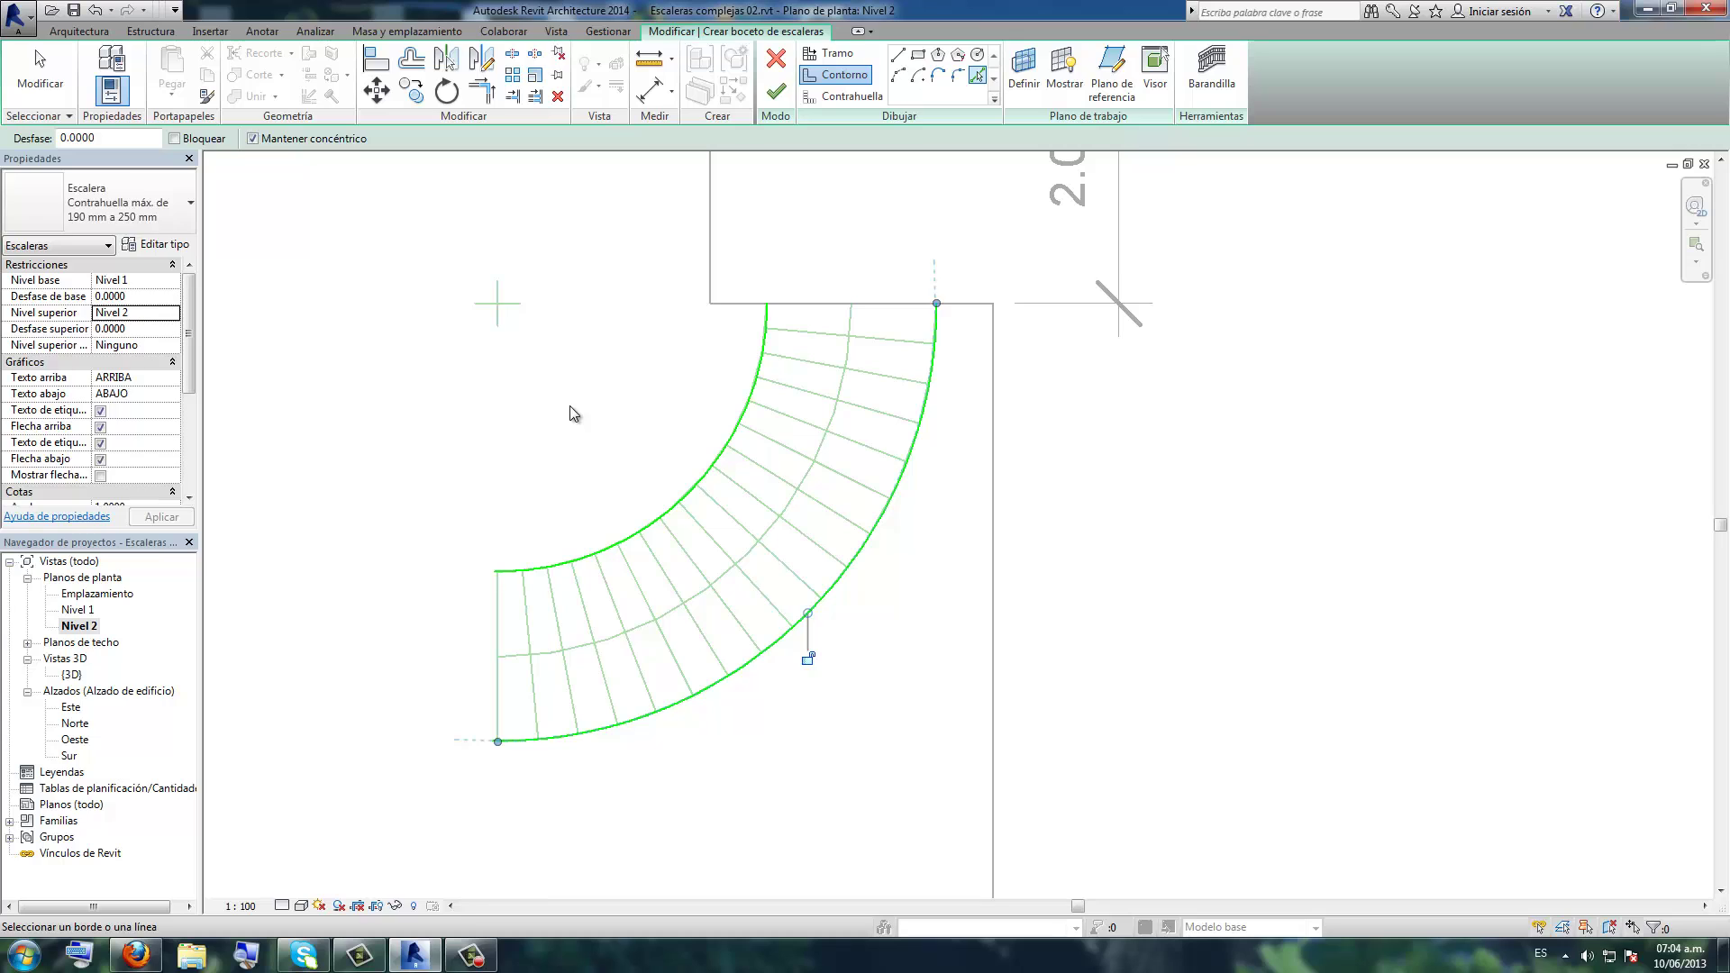
left_click(843, 96)
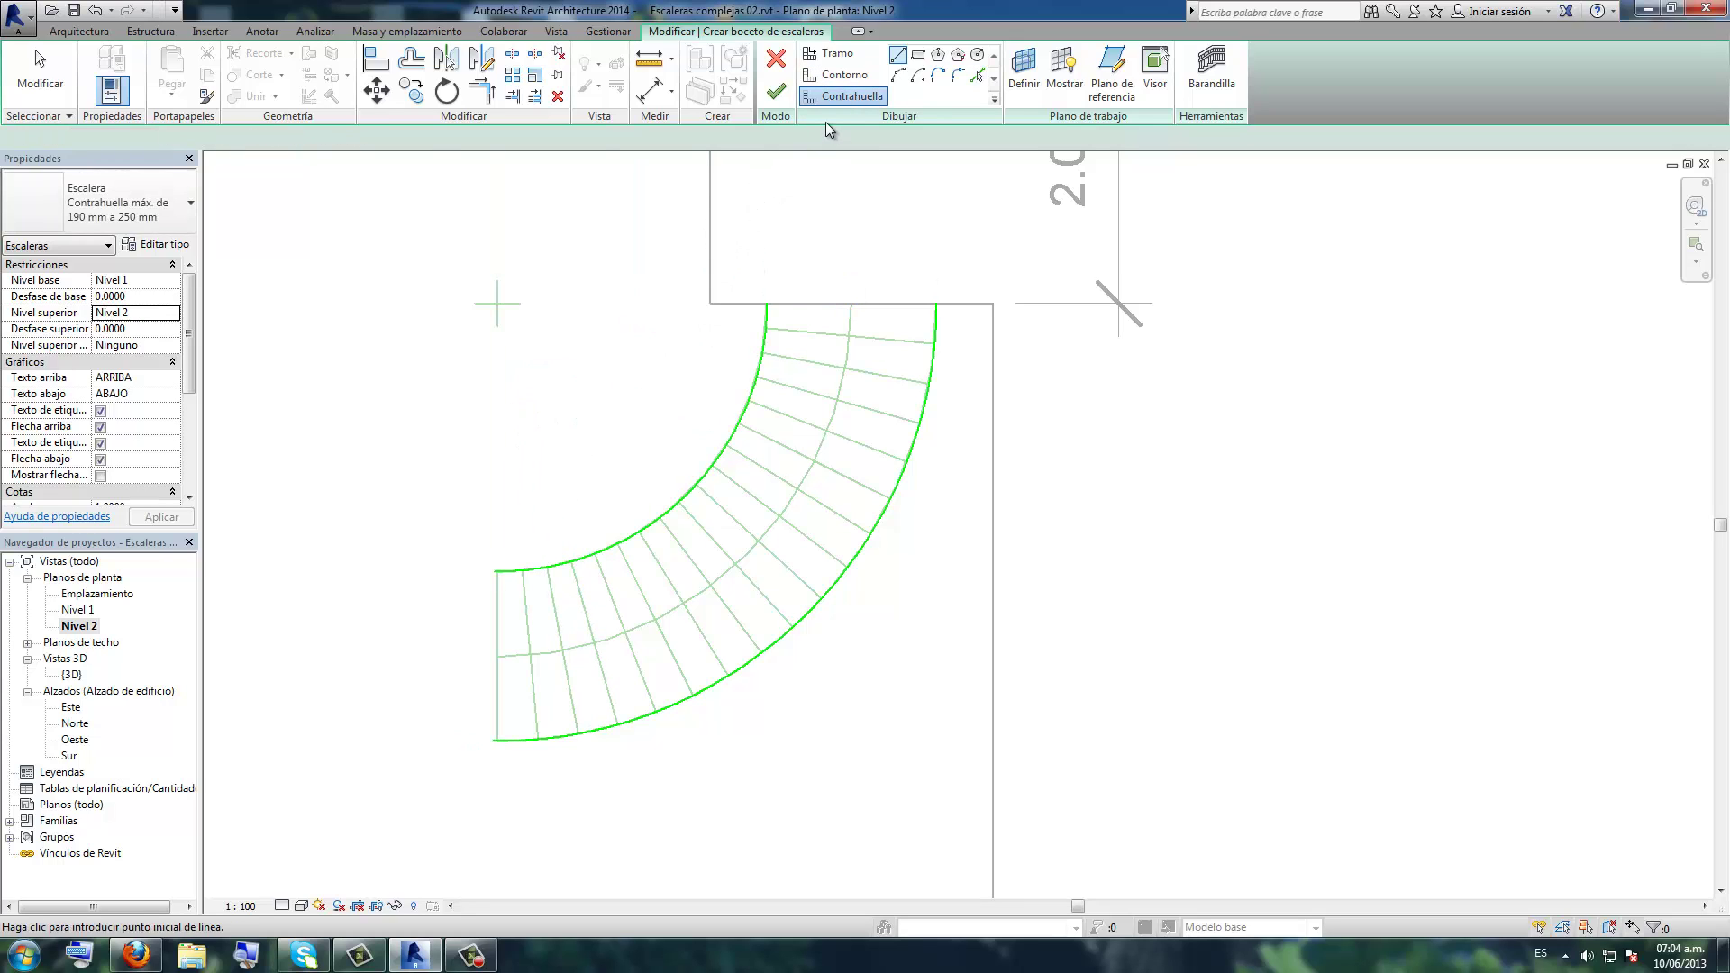
- Pick the slab notch edge and every radial tread line down the curve as risers
left_click(843, 97)
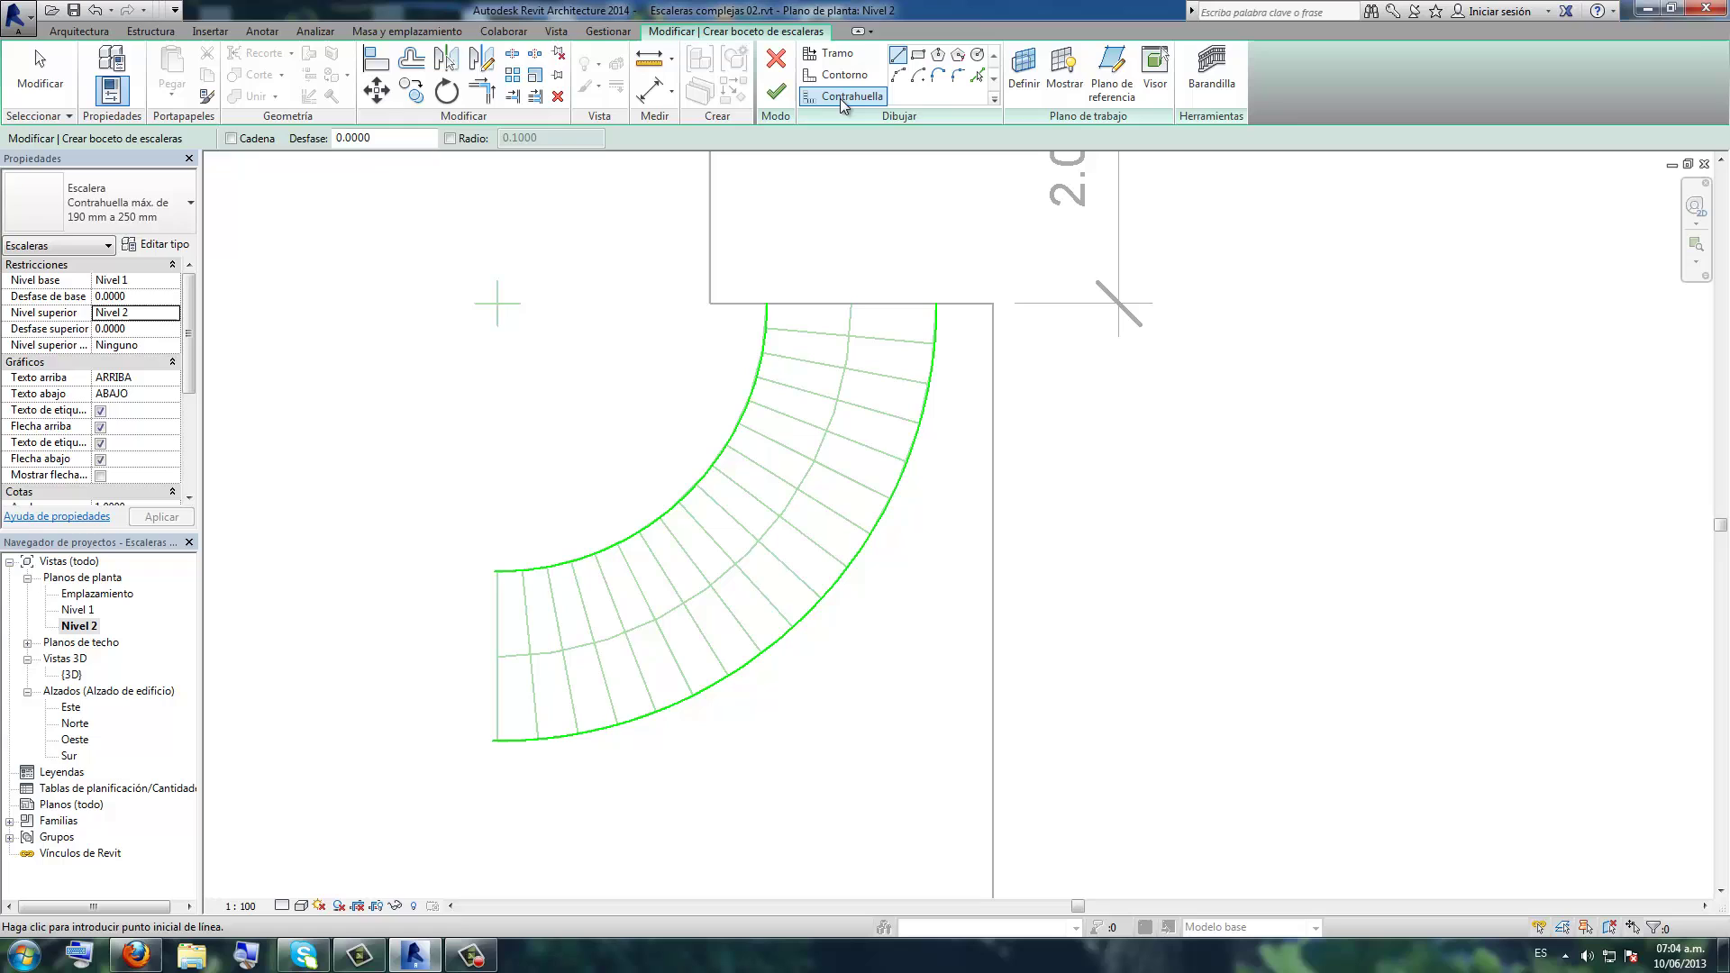
left_click(979, 76)
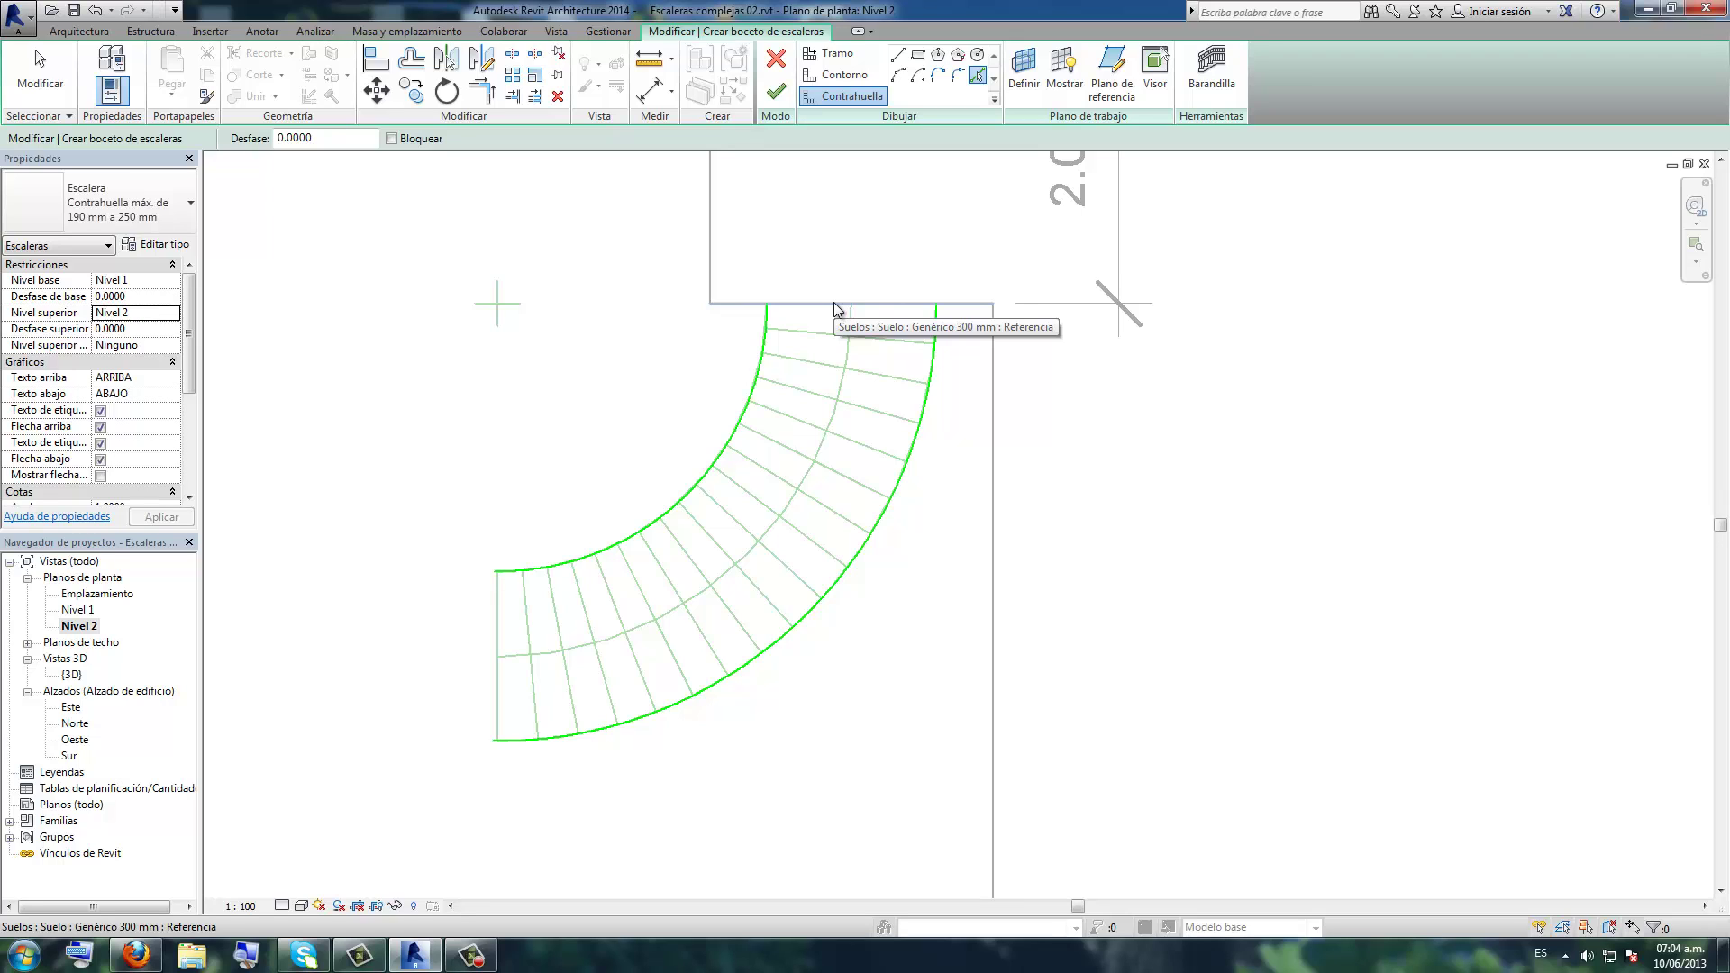
left_click(845, 306)
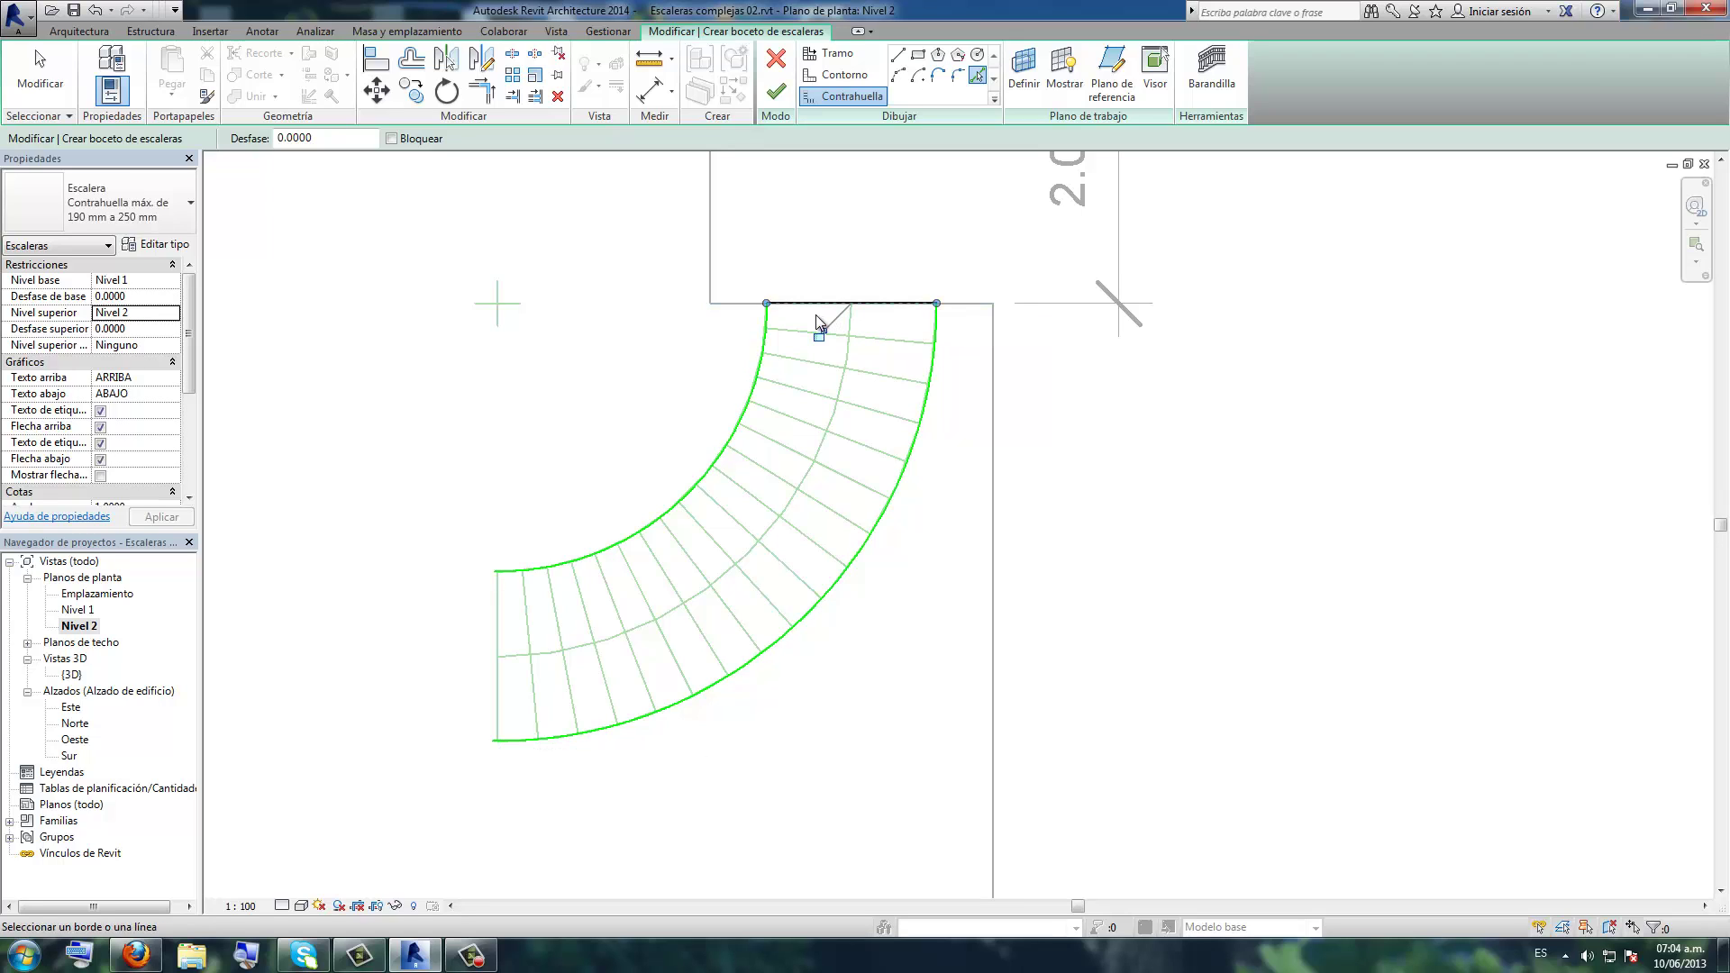
left_click(900, 348)
left_click(912, 381)
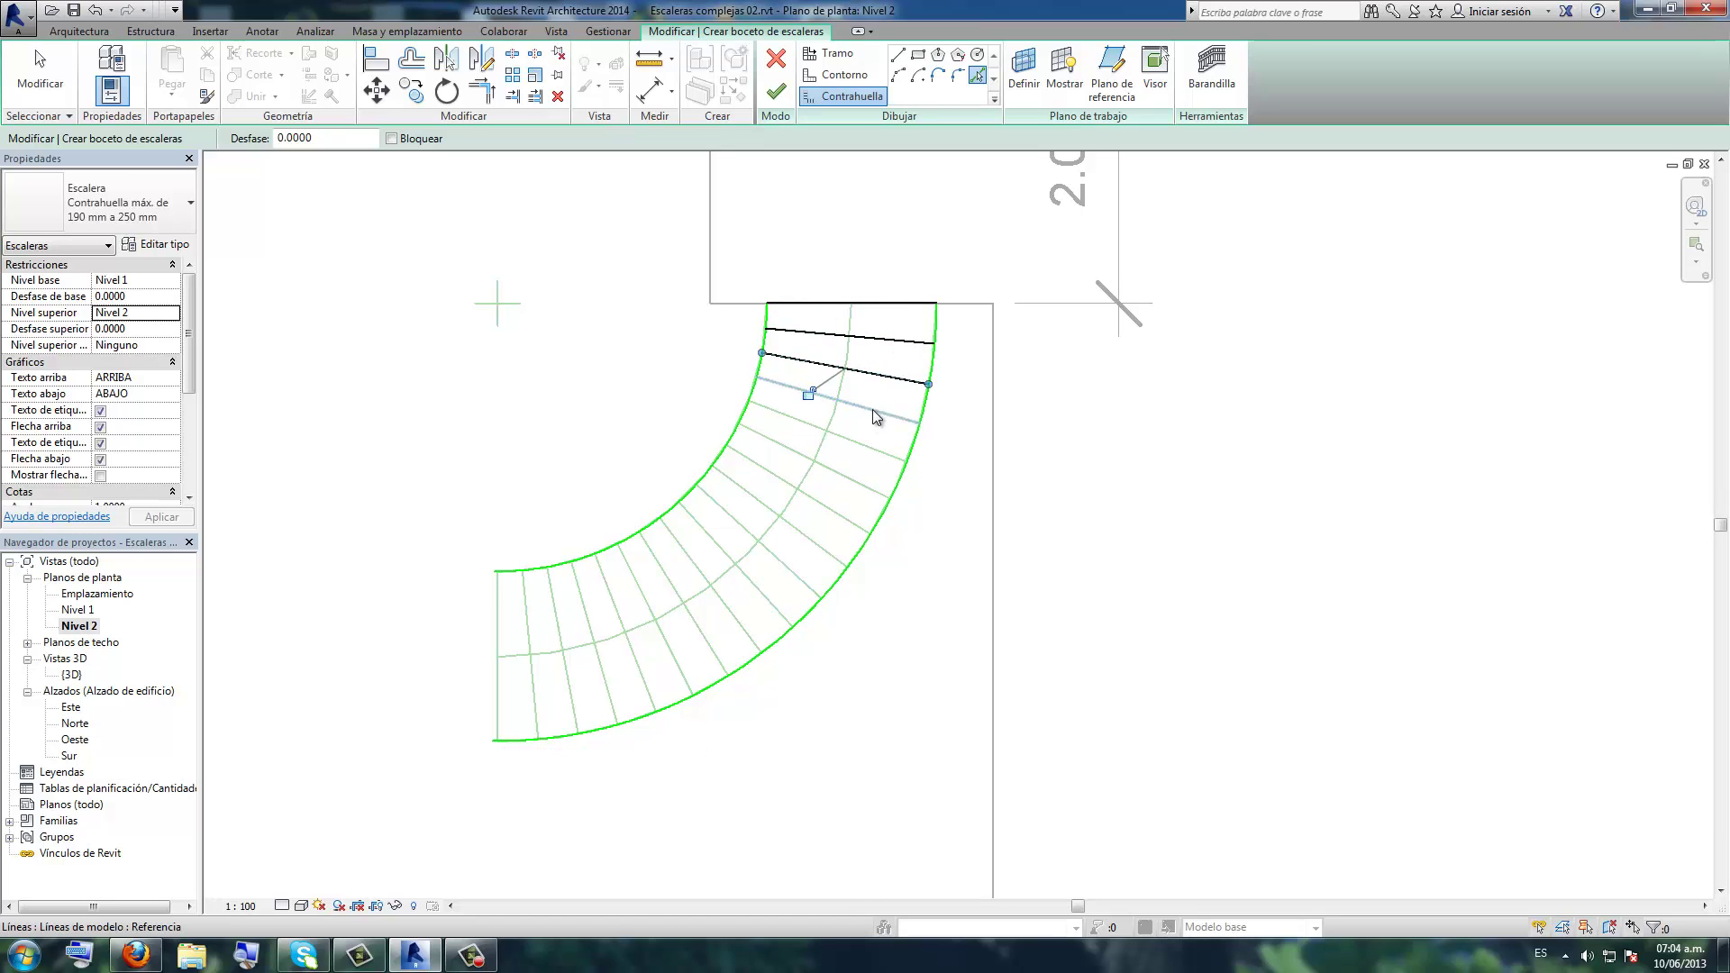
left_click(872, 411)
left_click(858, 445)
left_click(858, 480)
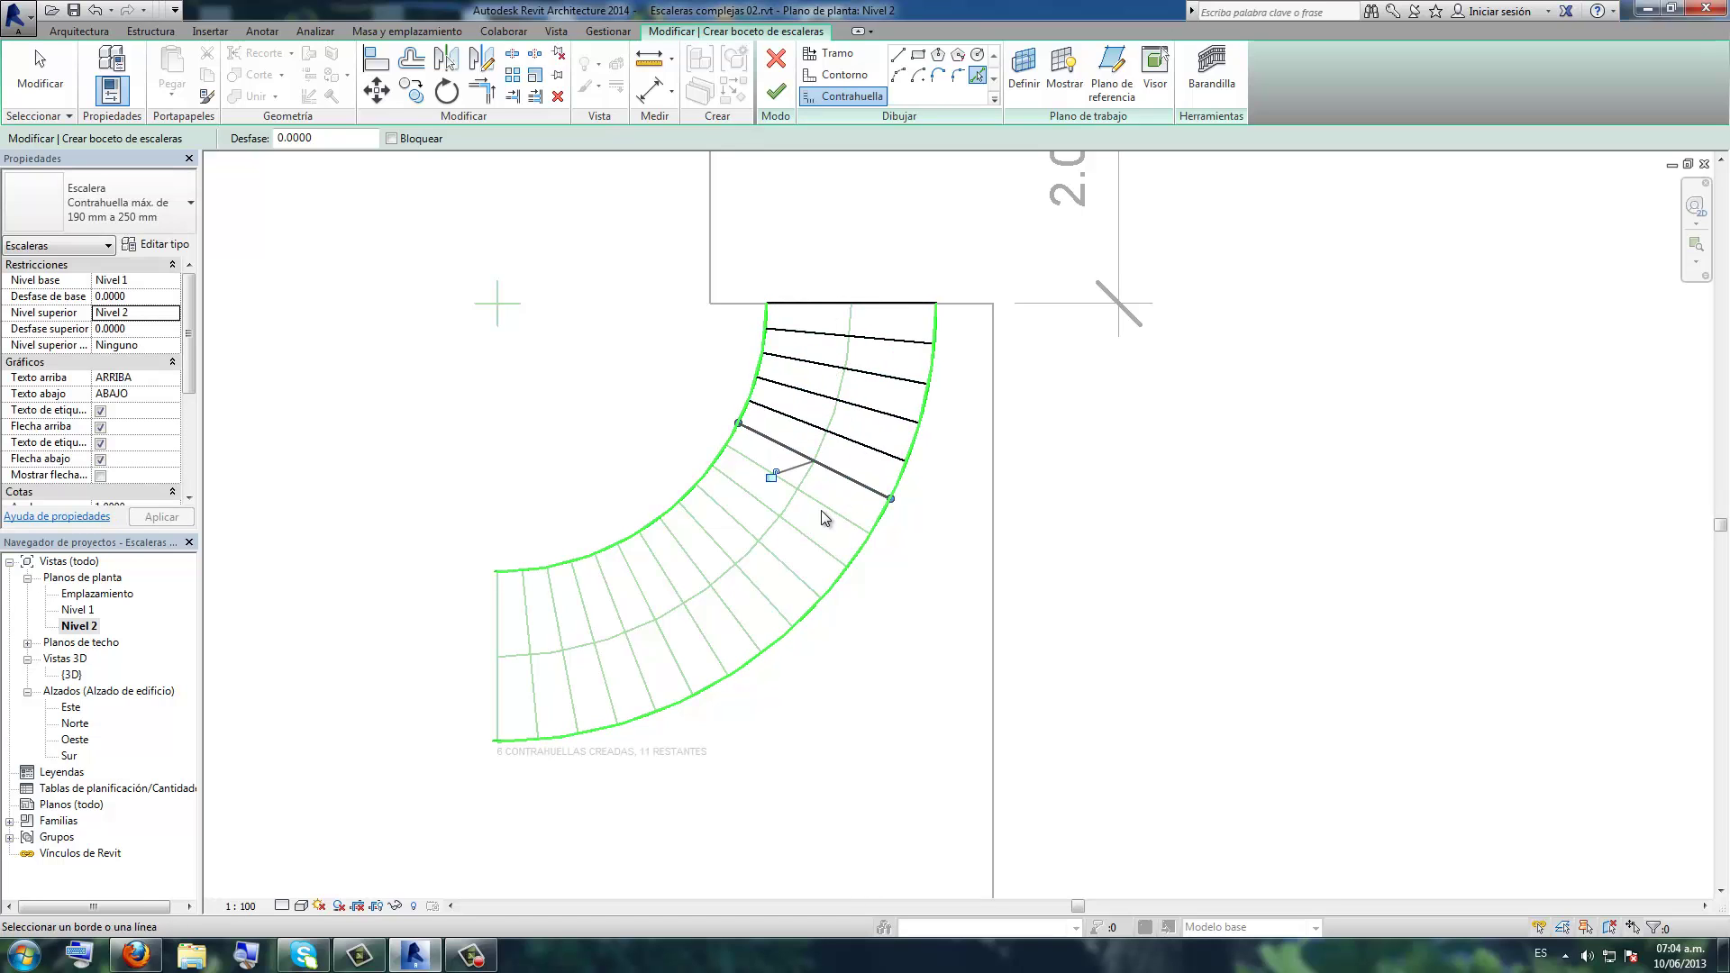
left_click(820, 504)
left_click(811, 539)
left_click(784, 565)
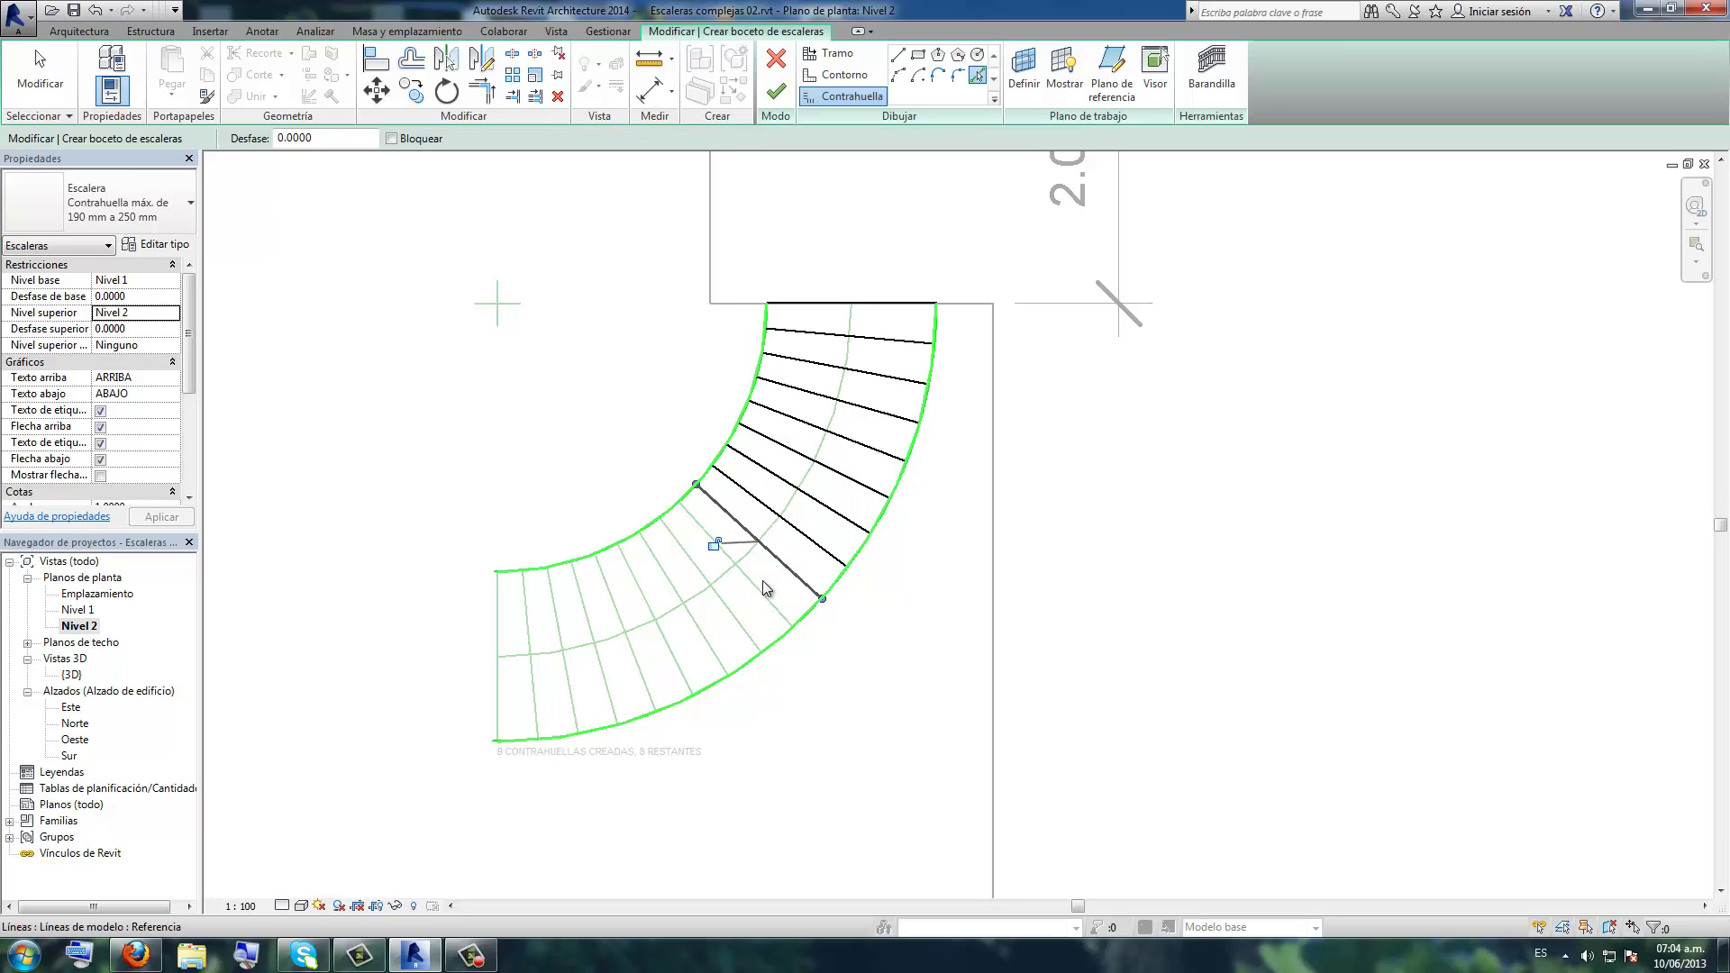
left_click(759, 590)
left_click(726, 613)
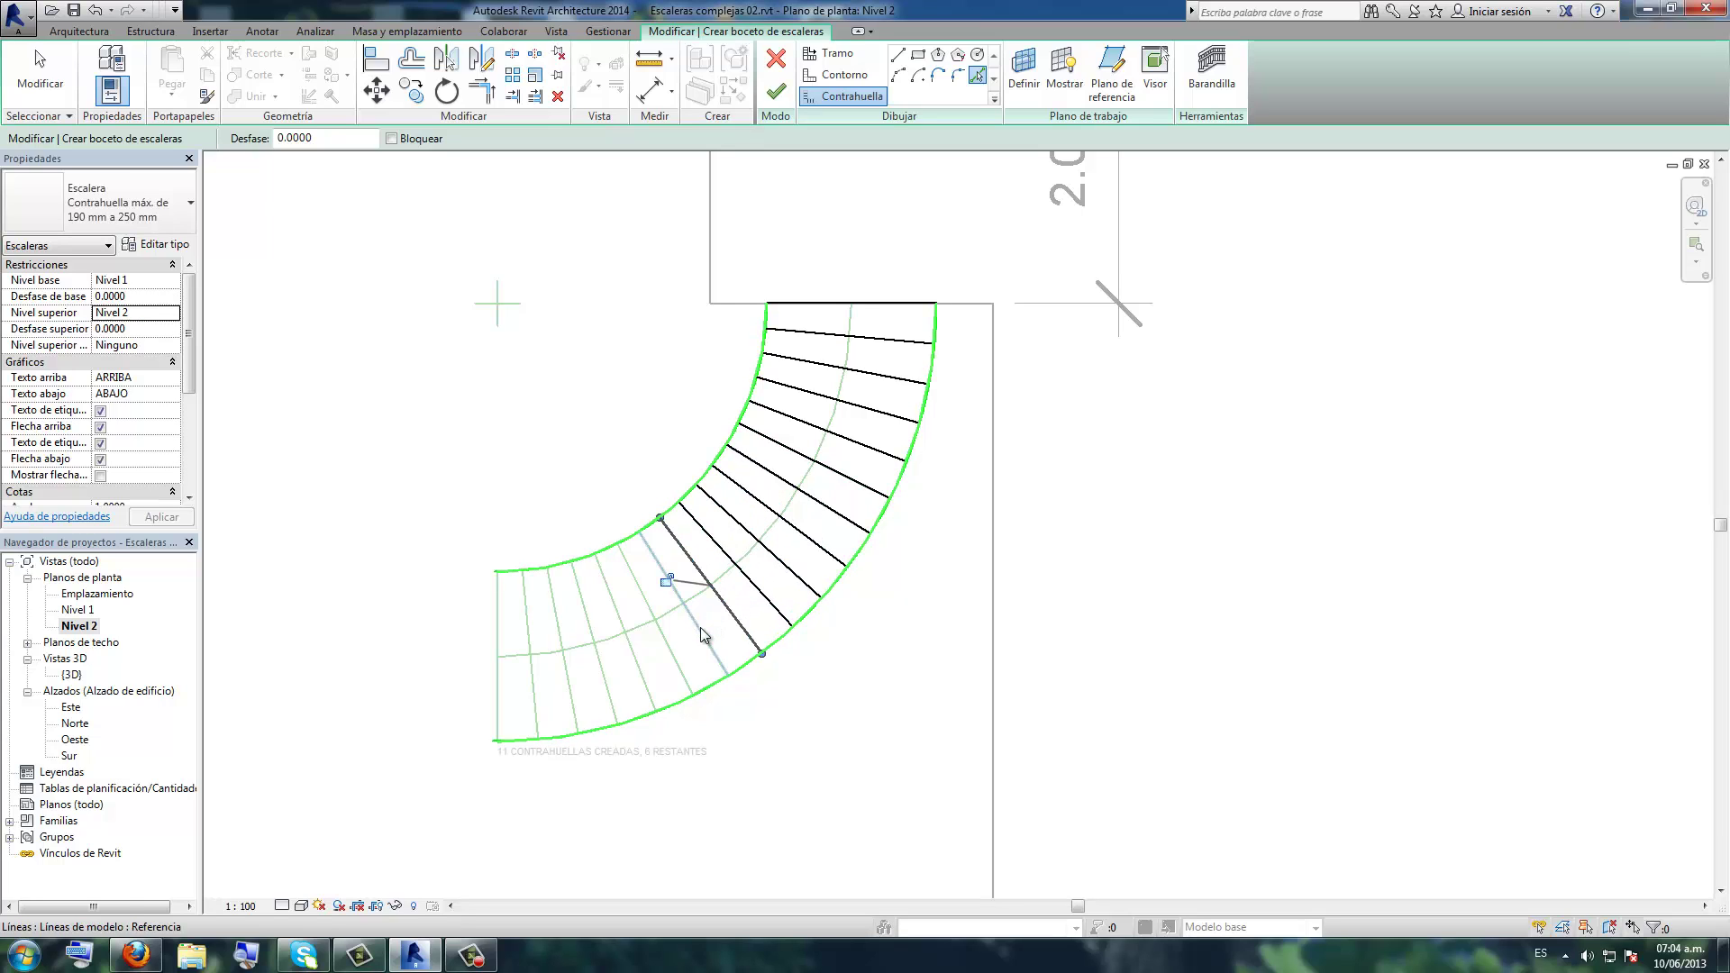
left_click(700, 628)
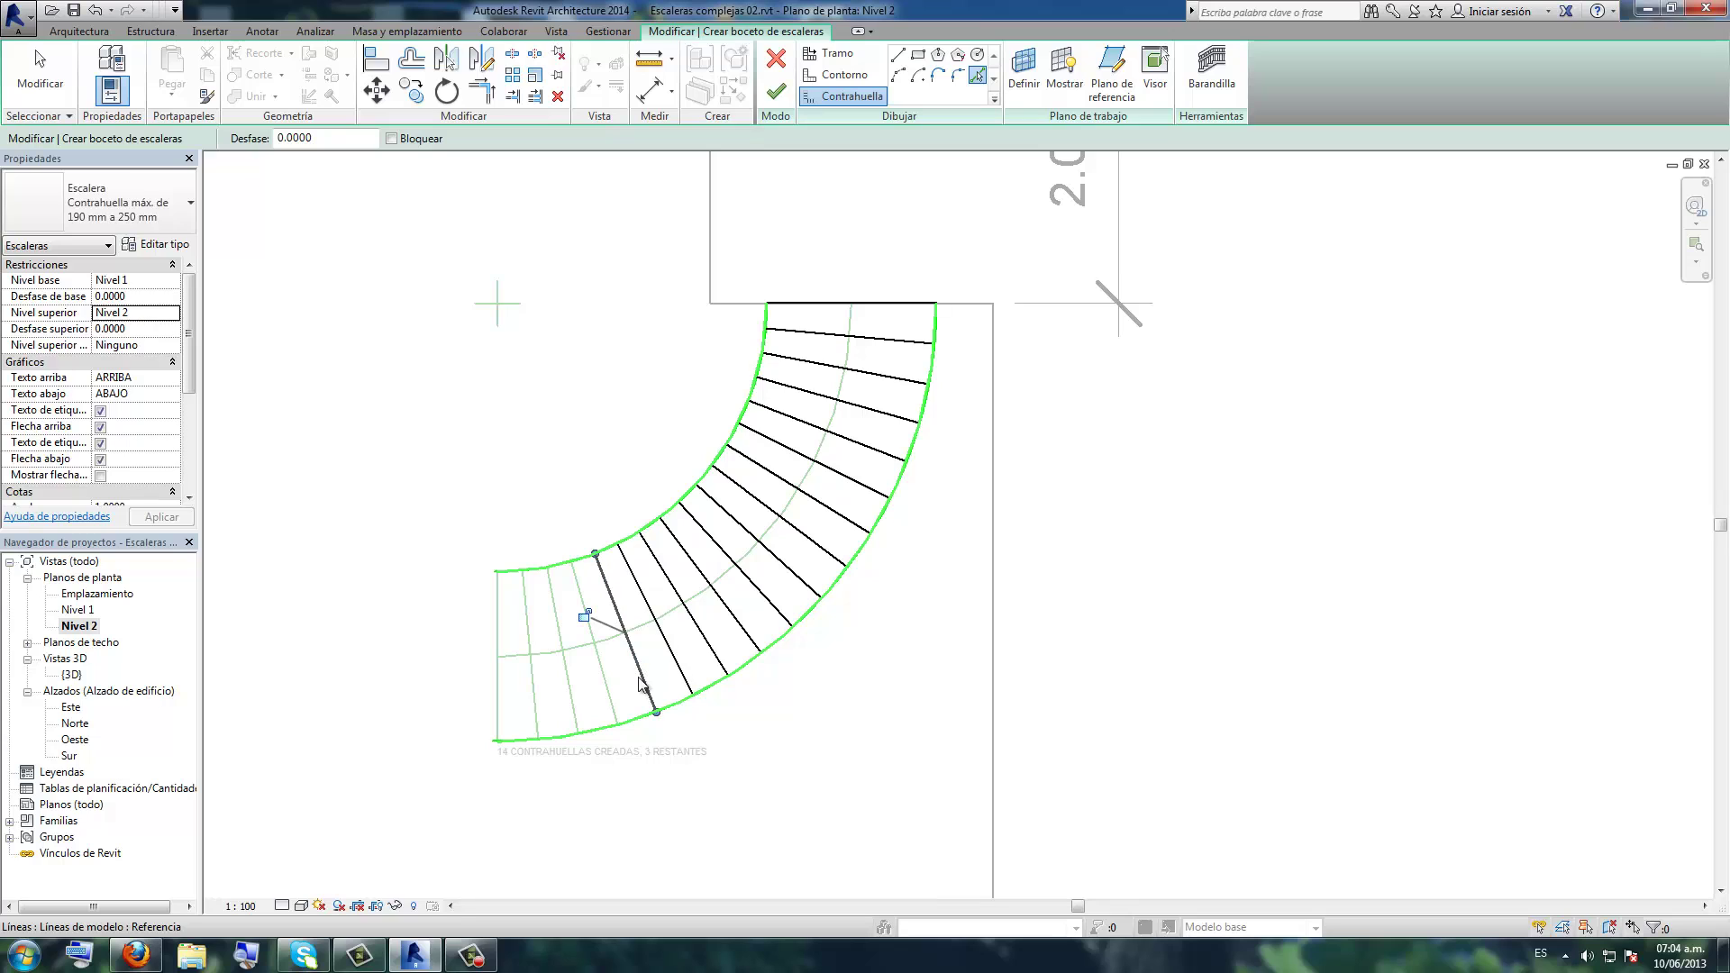
left_click(532, 699)
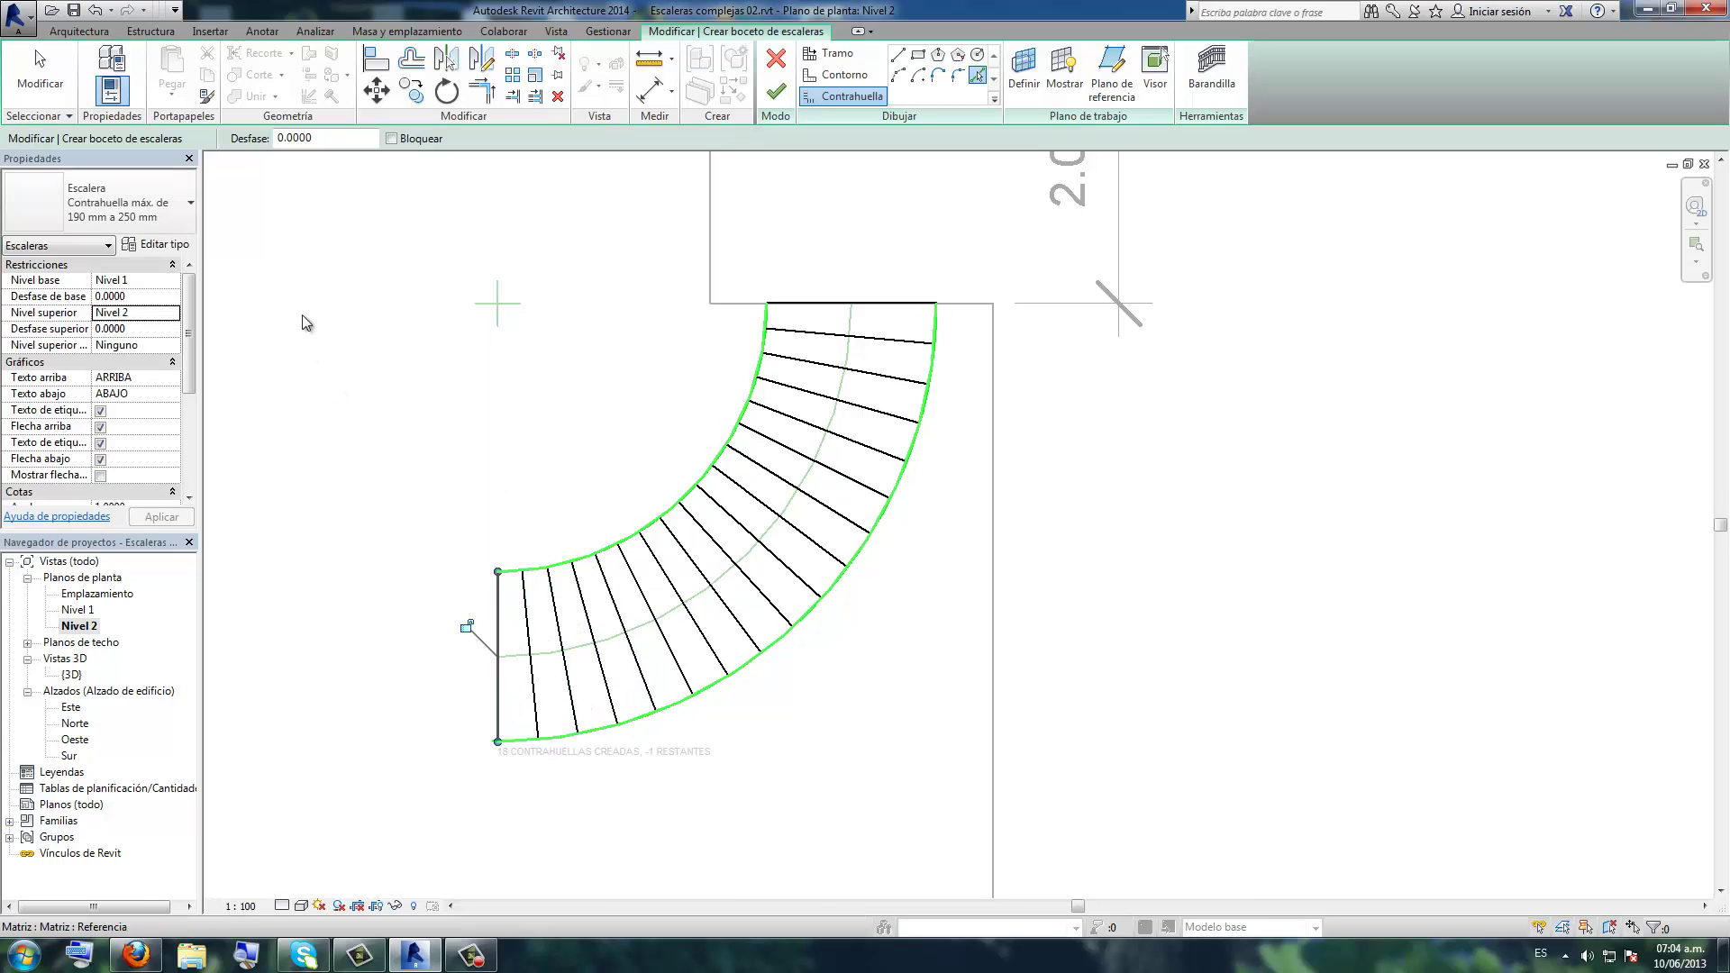
left_click(39, 76)
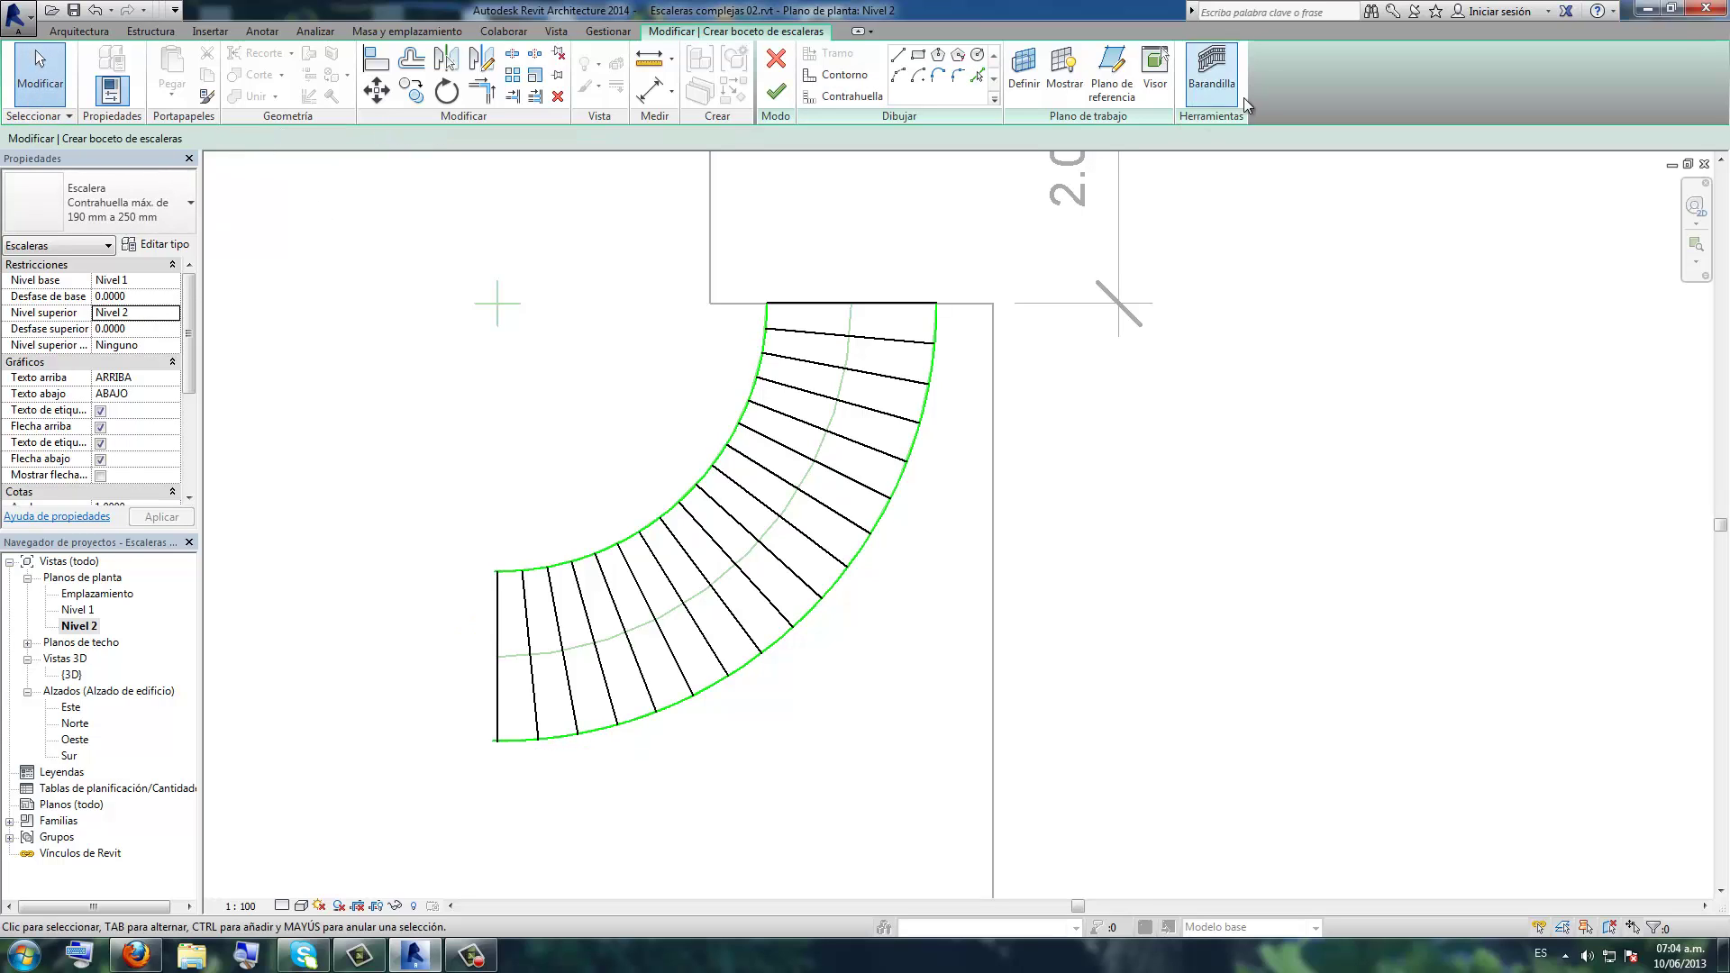
- Set the stair railing to Tubería 900 mm and finish the stair, dismissing the riser warning
left_click(1212, 72)
left_click(592, 382)
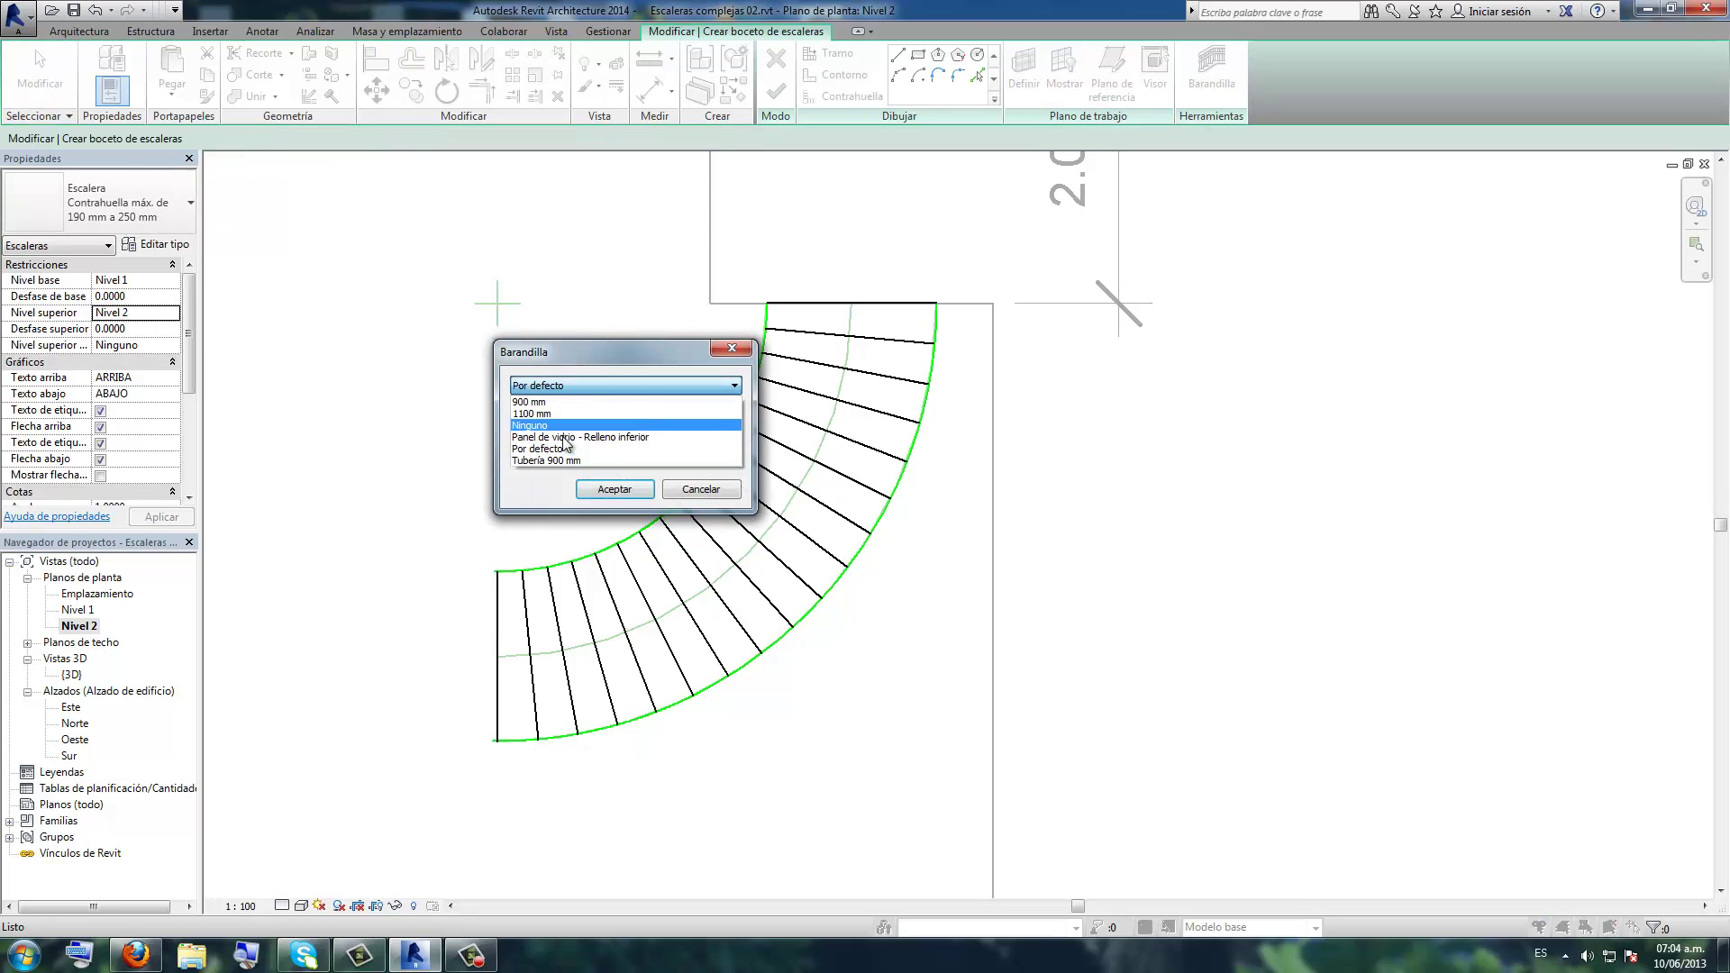
left_click(553, 460)
left_click(606, 491)
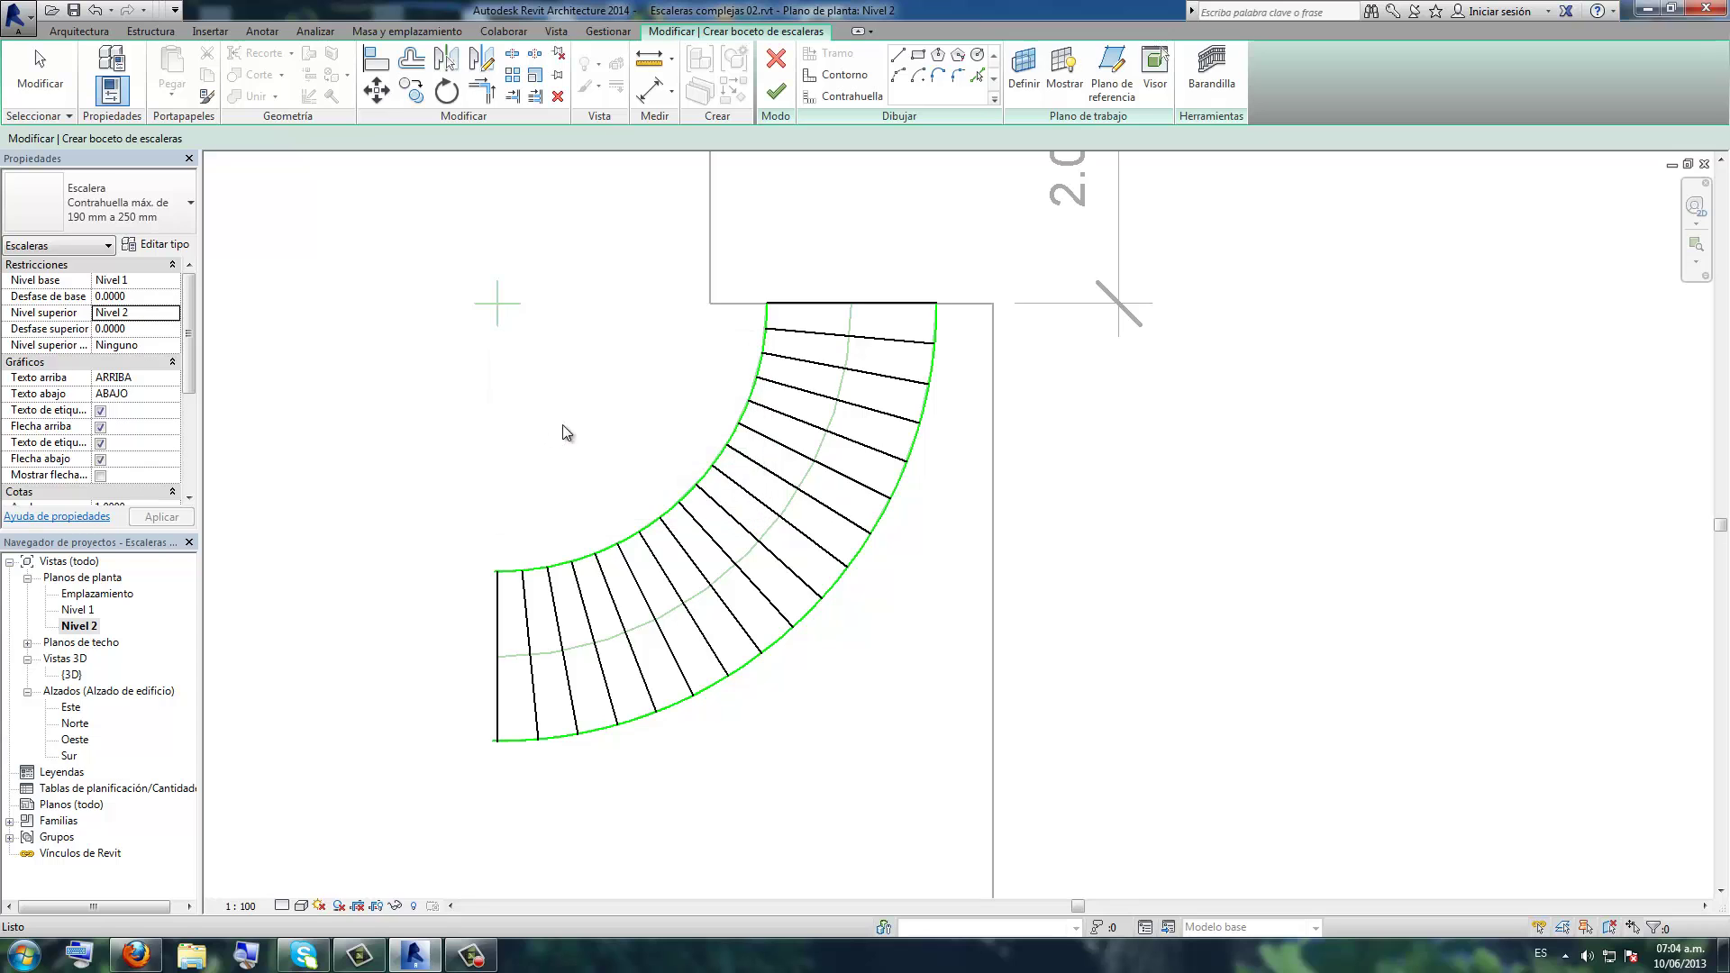
left_click(777, 94)
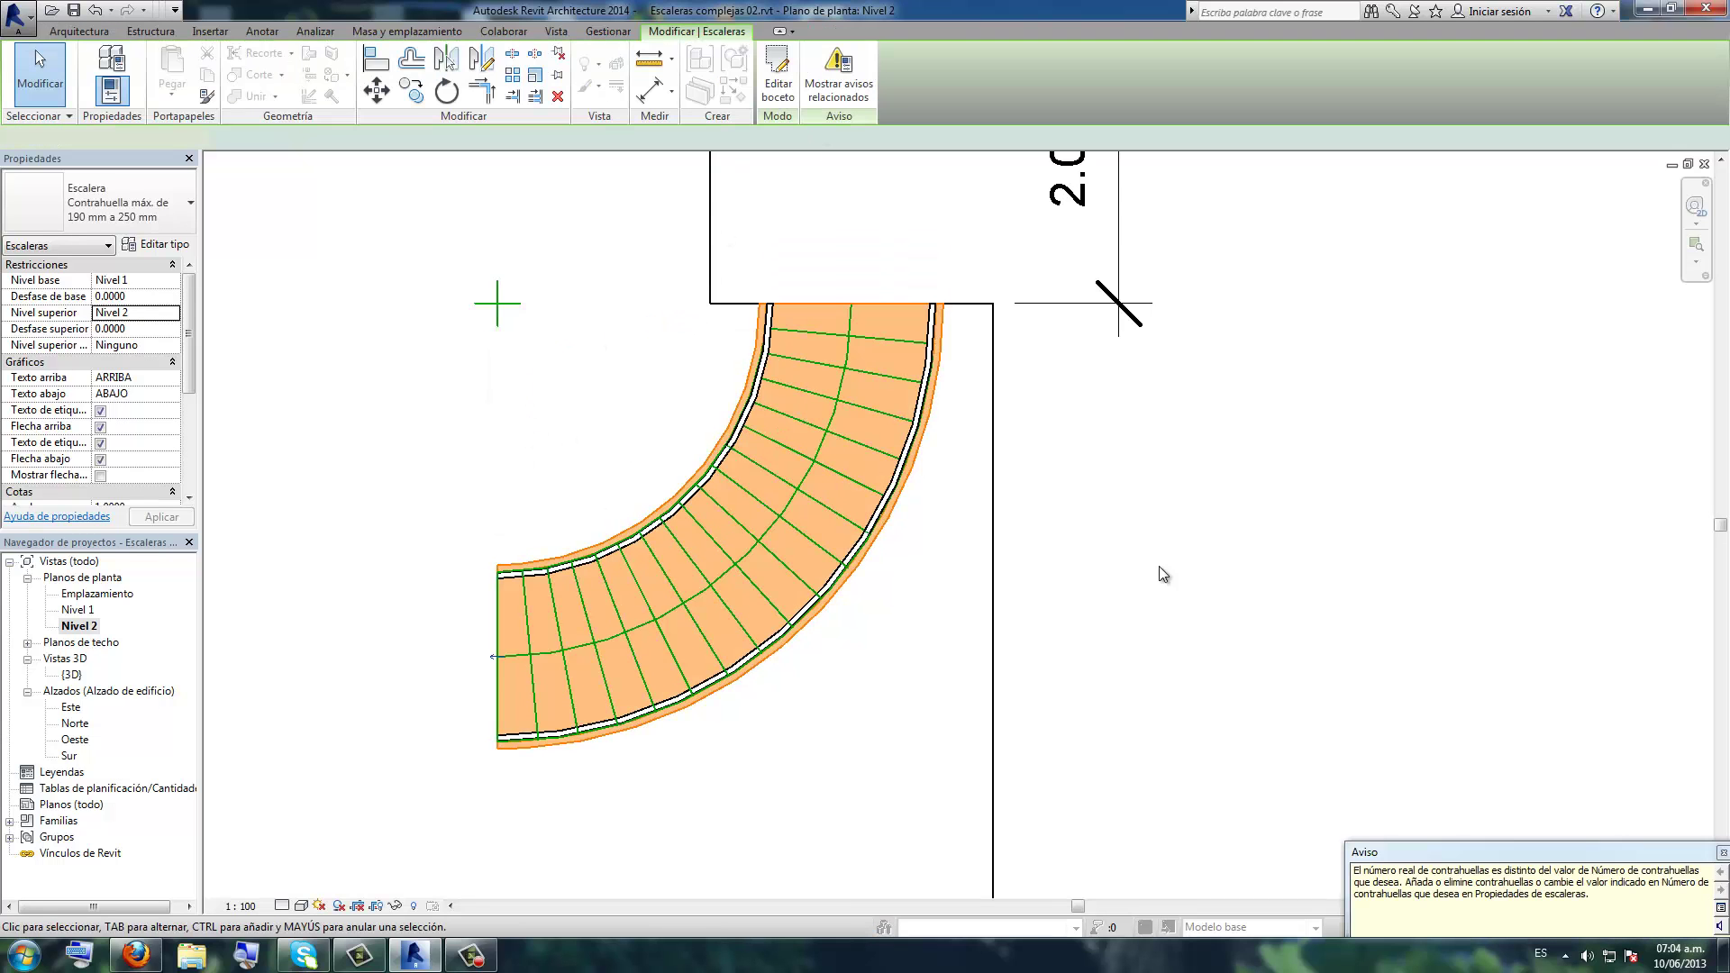
left_click(1722, 852)
left_click(858, 252)
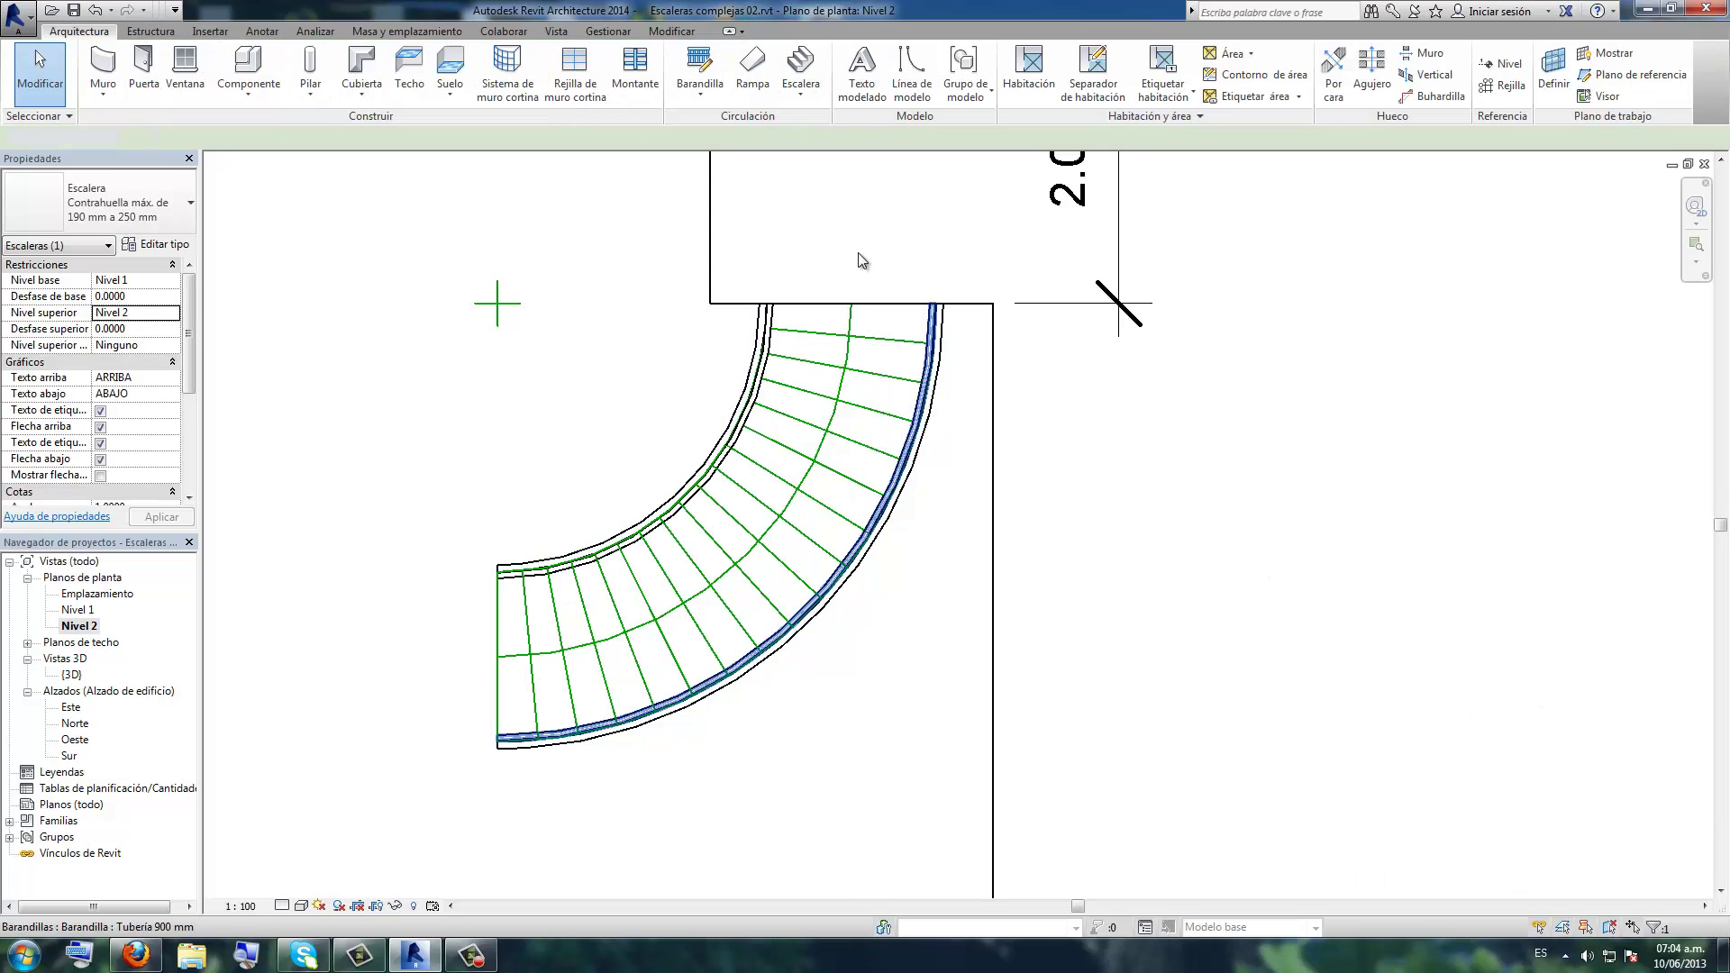
left_click(556, 31)
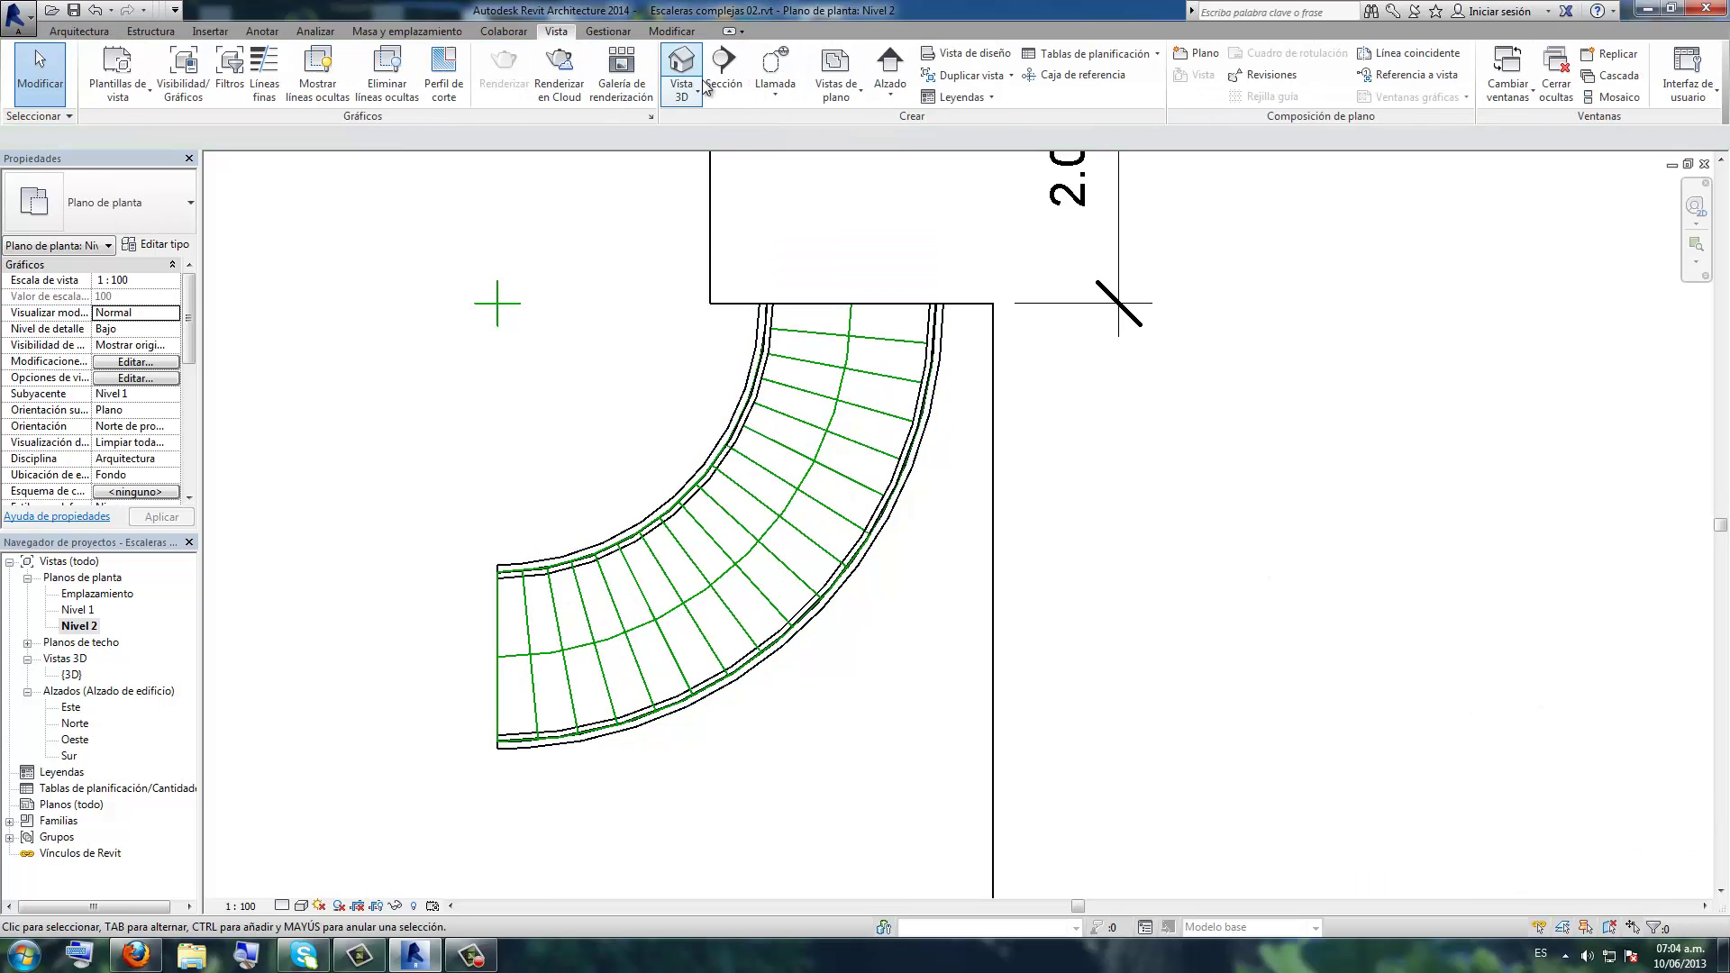
left_click(682, 68)
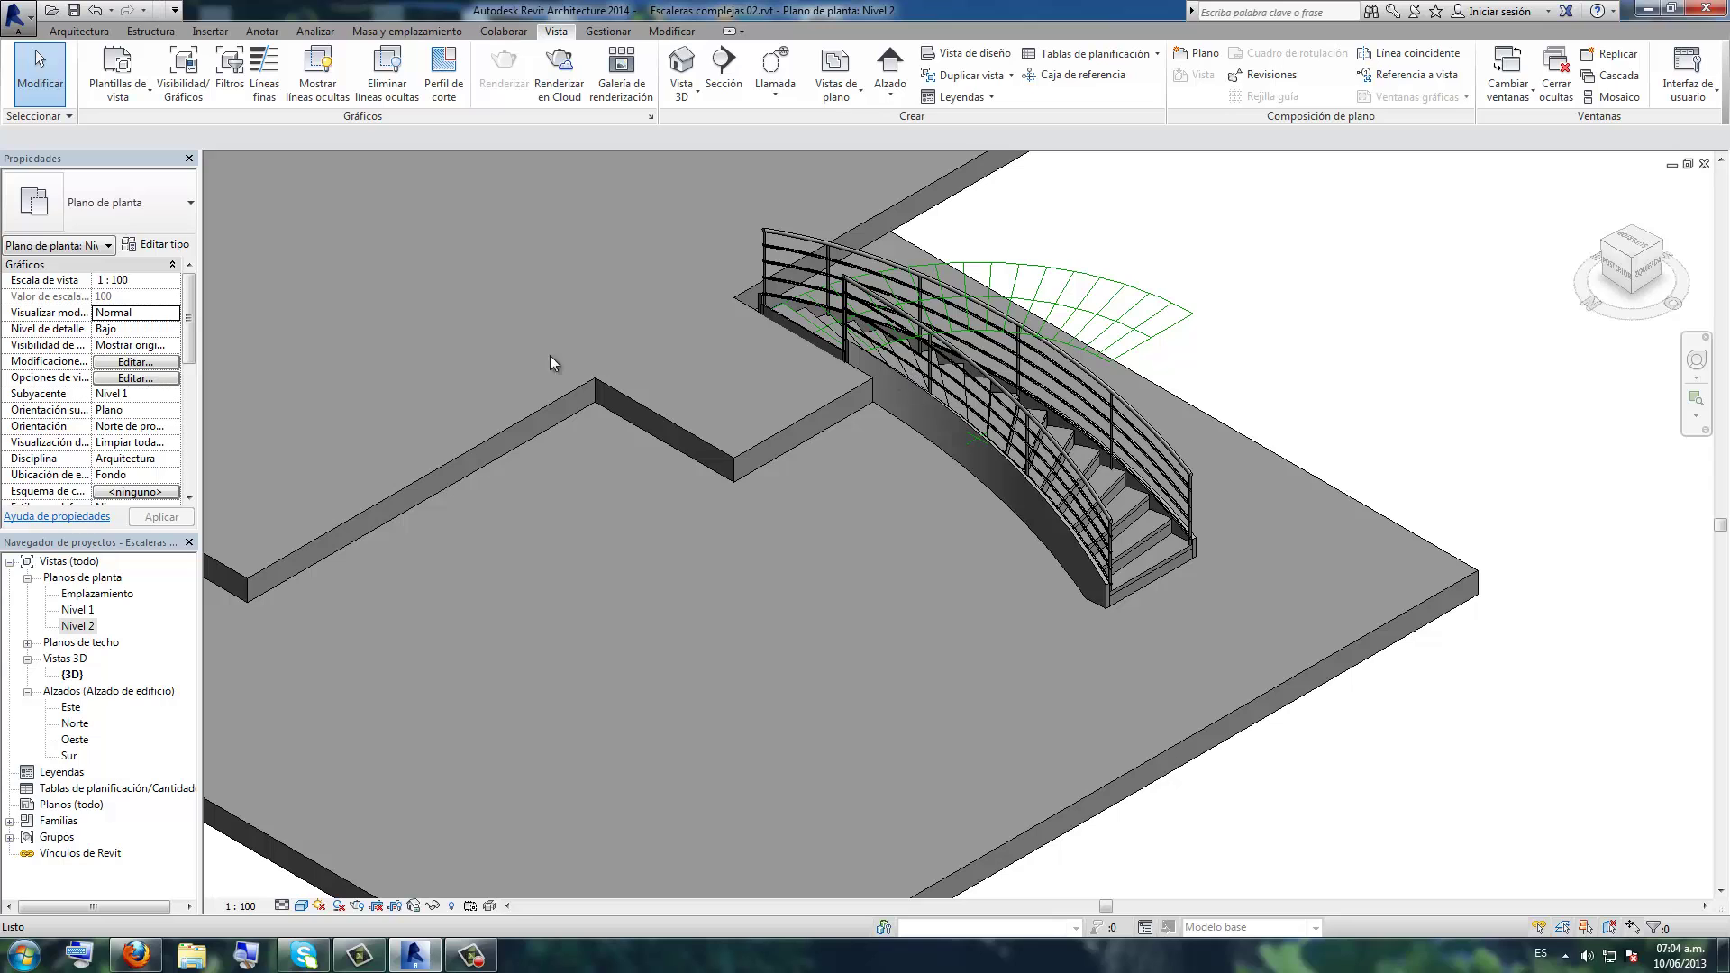
mouse_move(695, 207)
left_mouse_down()
mouse_move(1282, 502)
mouse_move(1178, 488)
left_mouse_up()
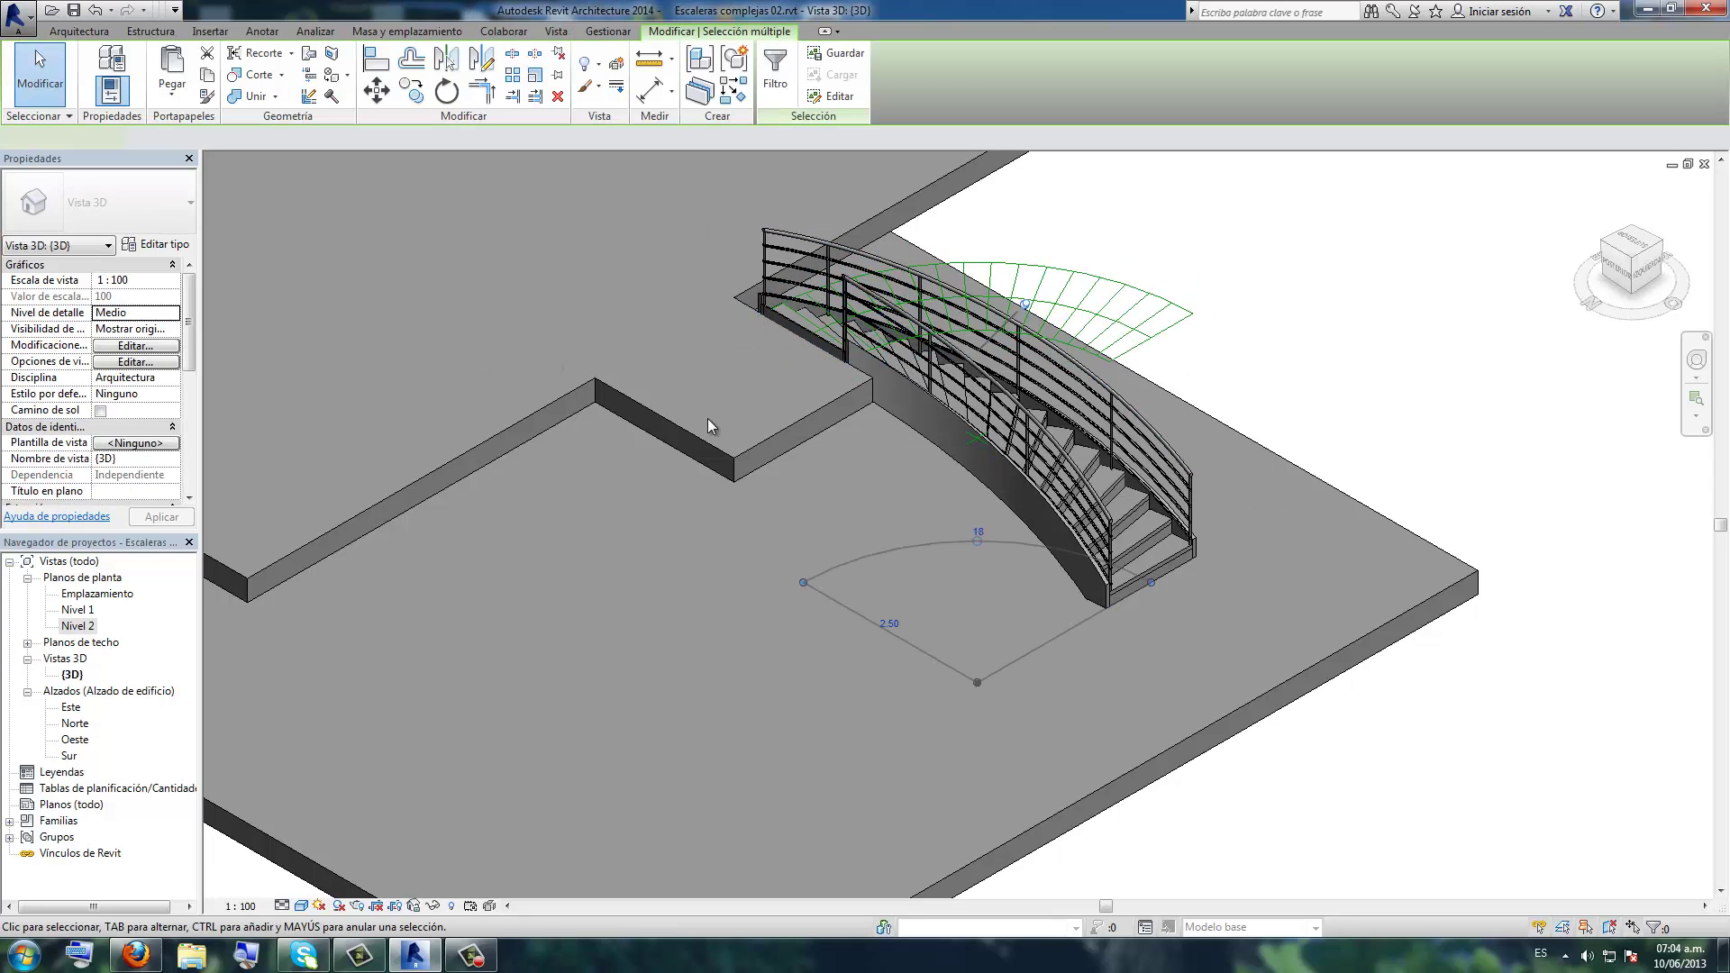
key("Escape")
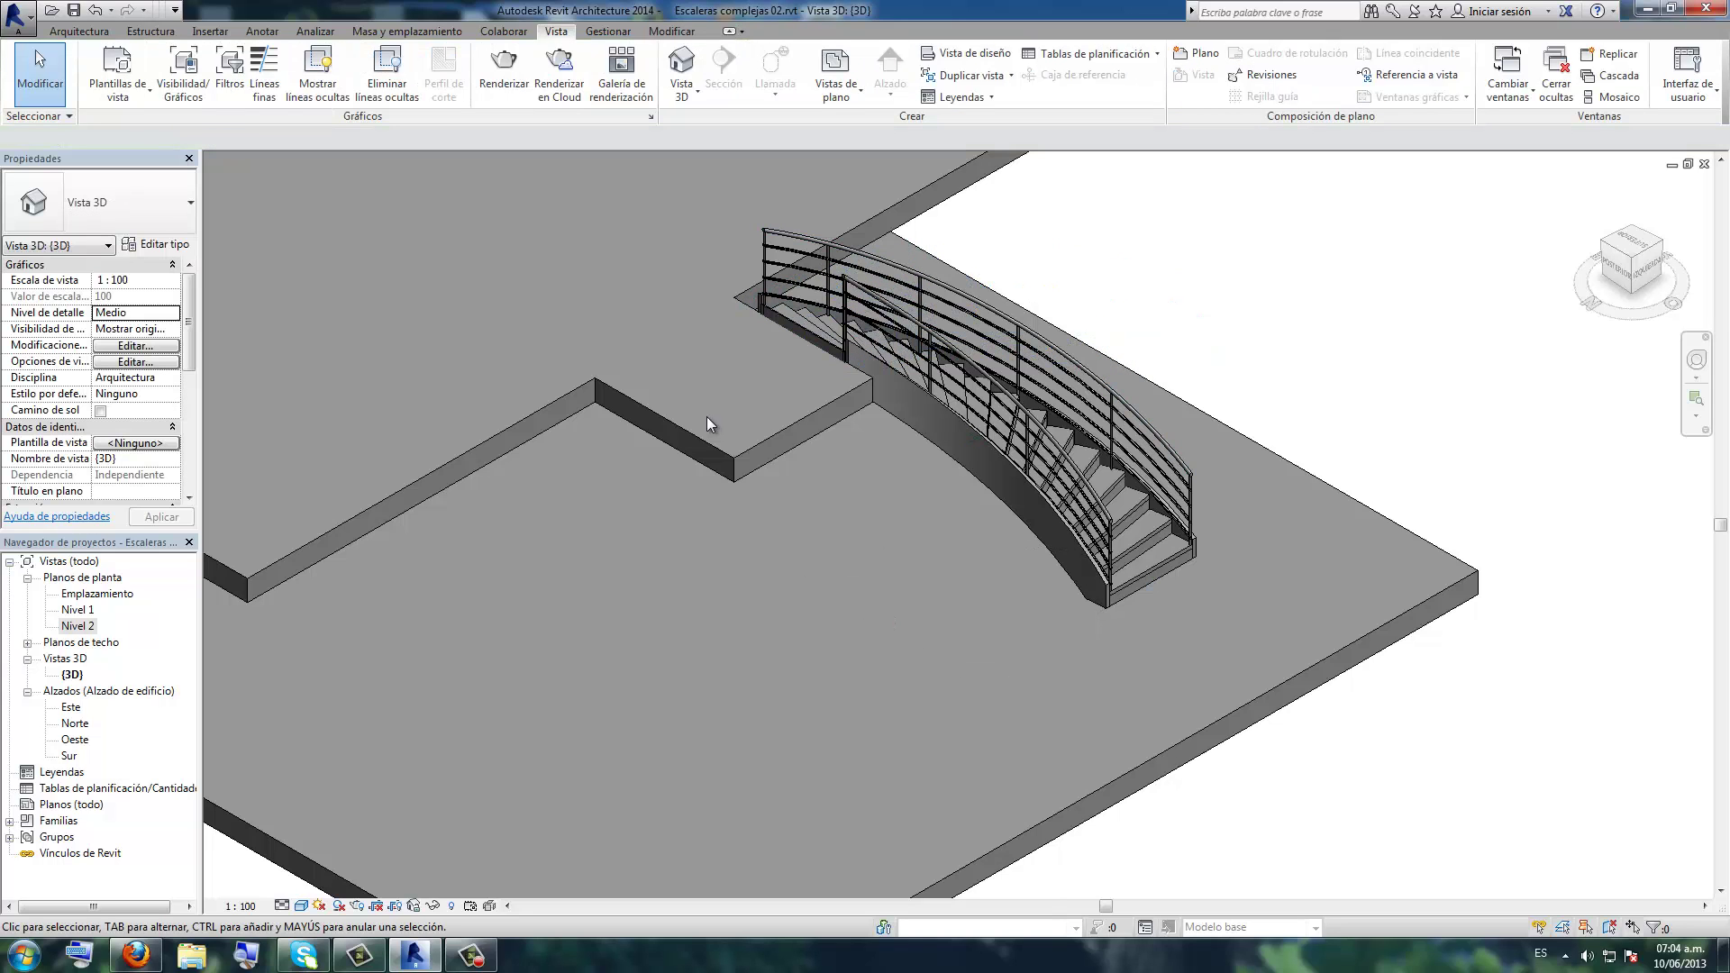
double_click(79, 628)
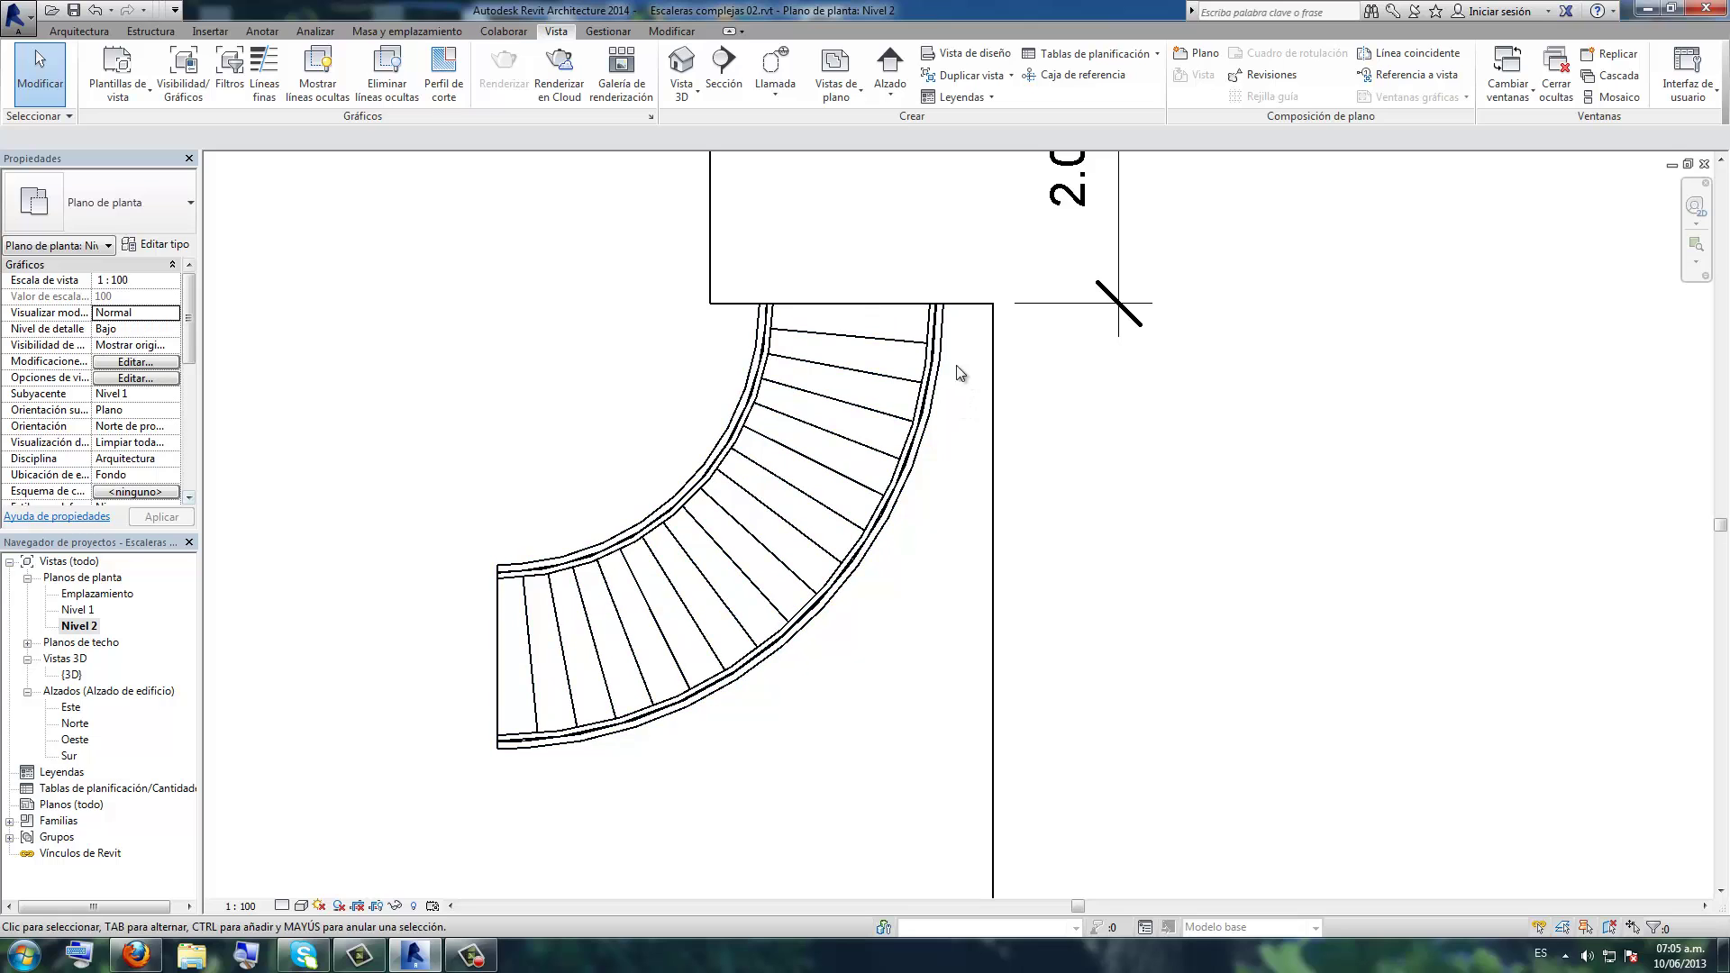
- Mirror-copy the curved stair and railings across a horizontal axis through the notch
left_click_drag(959, 373, 333, 816)
scroll(571, 366, "down", 1)
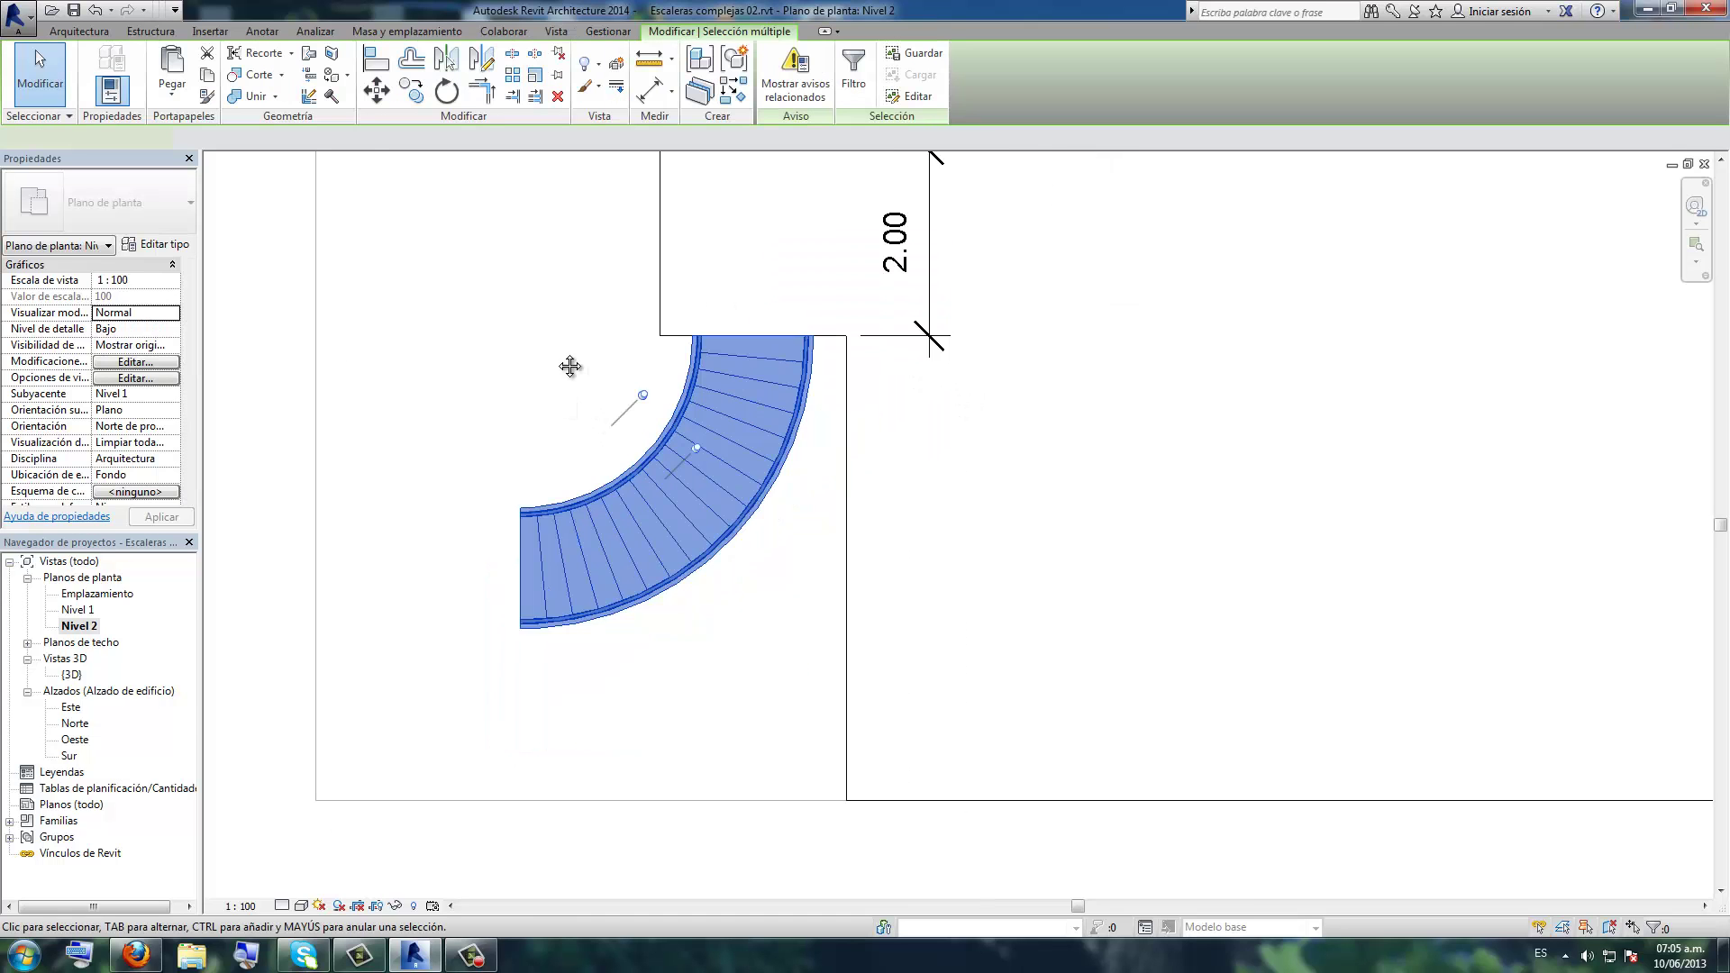
middle_click_drag(571, 366, 496, 467)
scroll(496, 467, "down", 1)
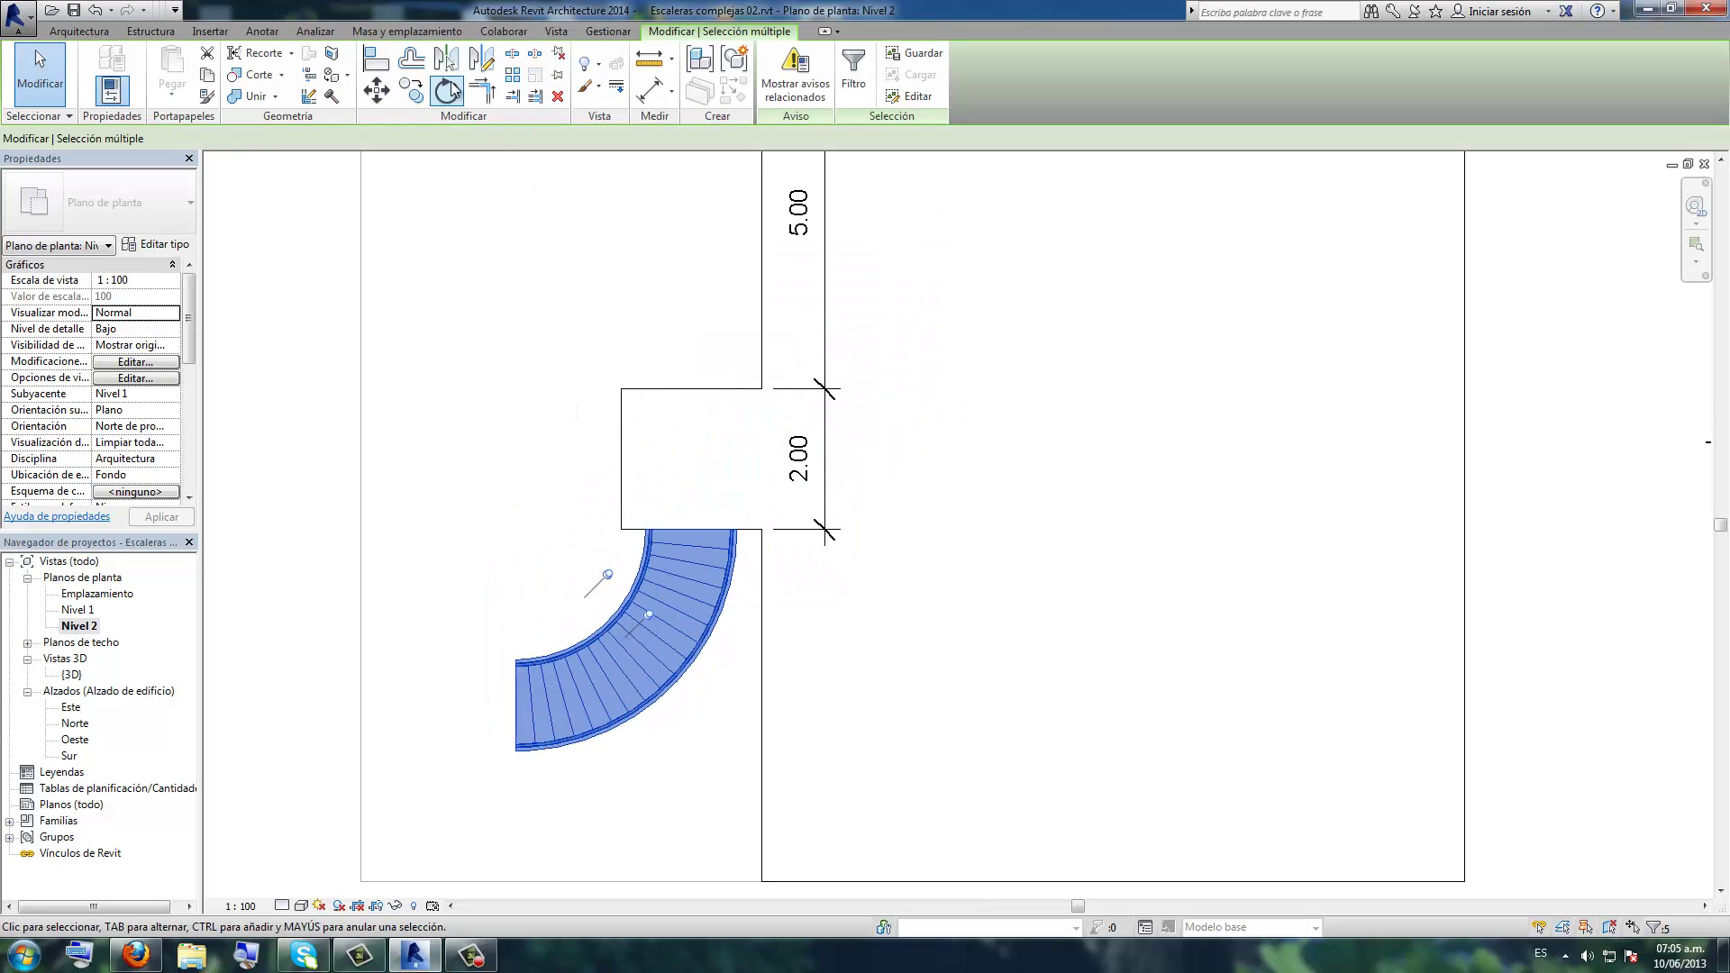
left_click(485, 61)
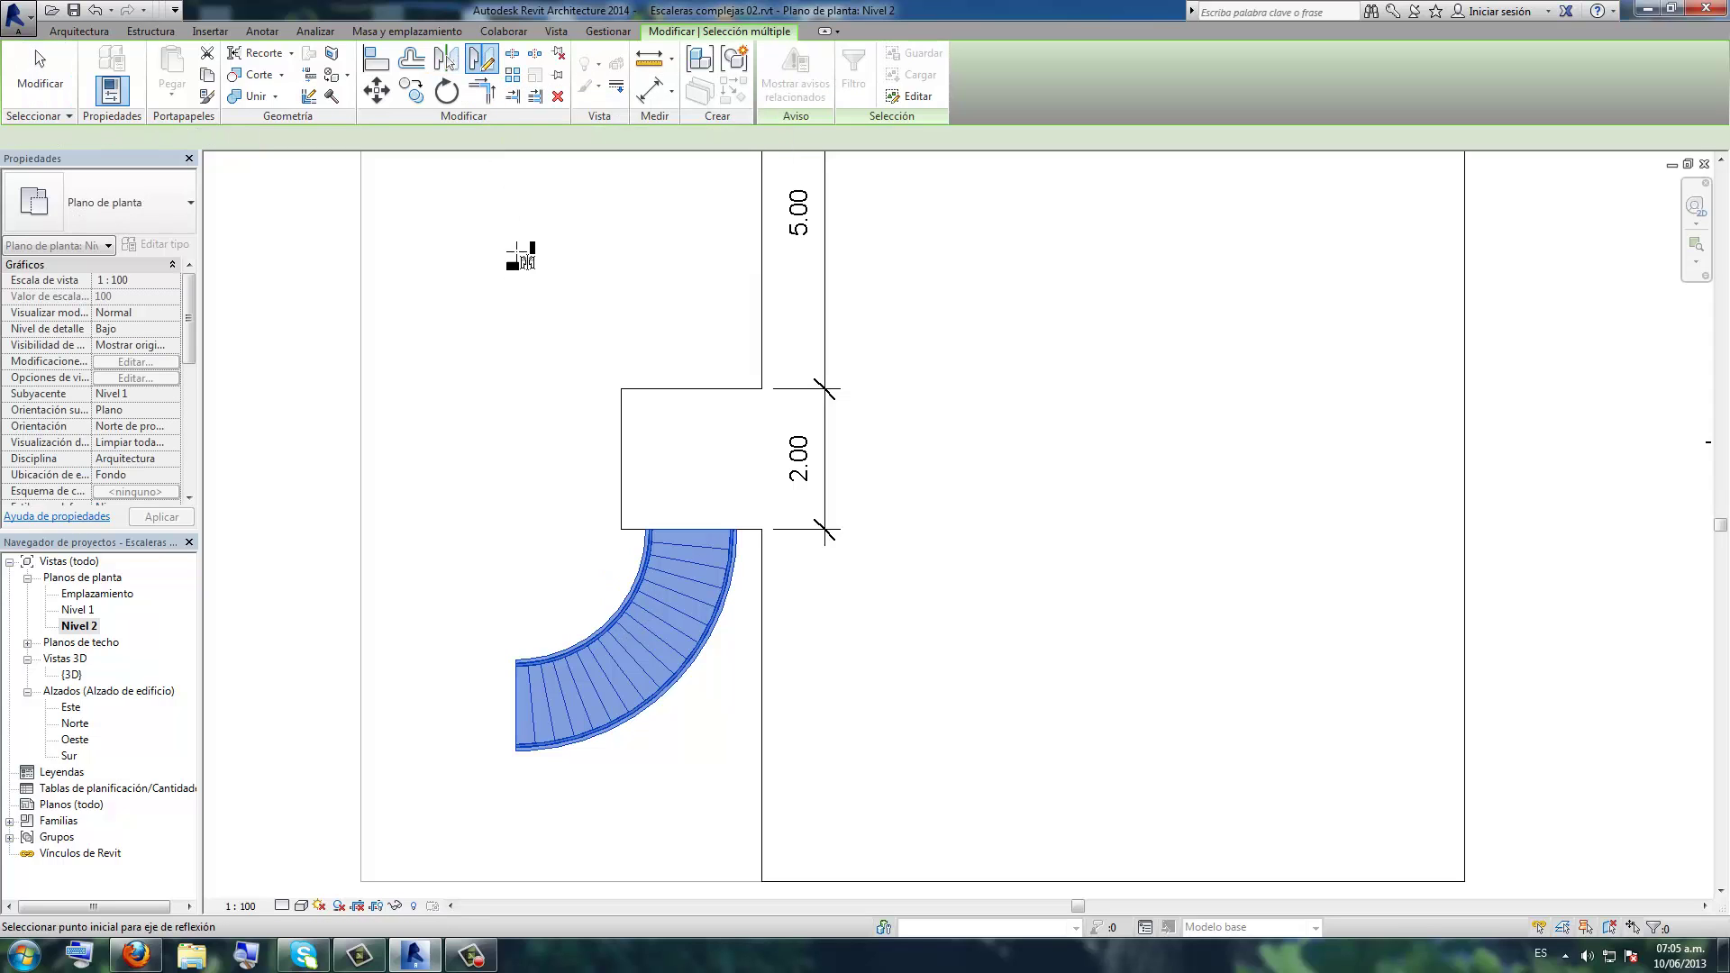
left_click(622, 459)
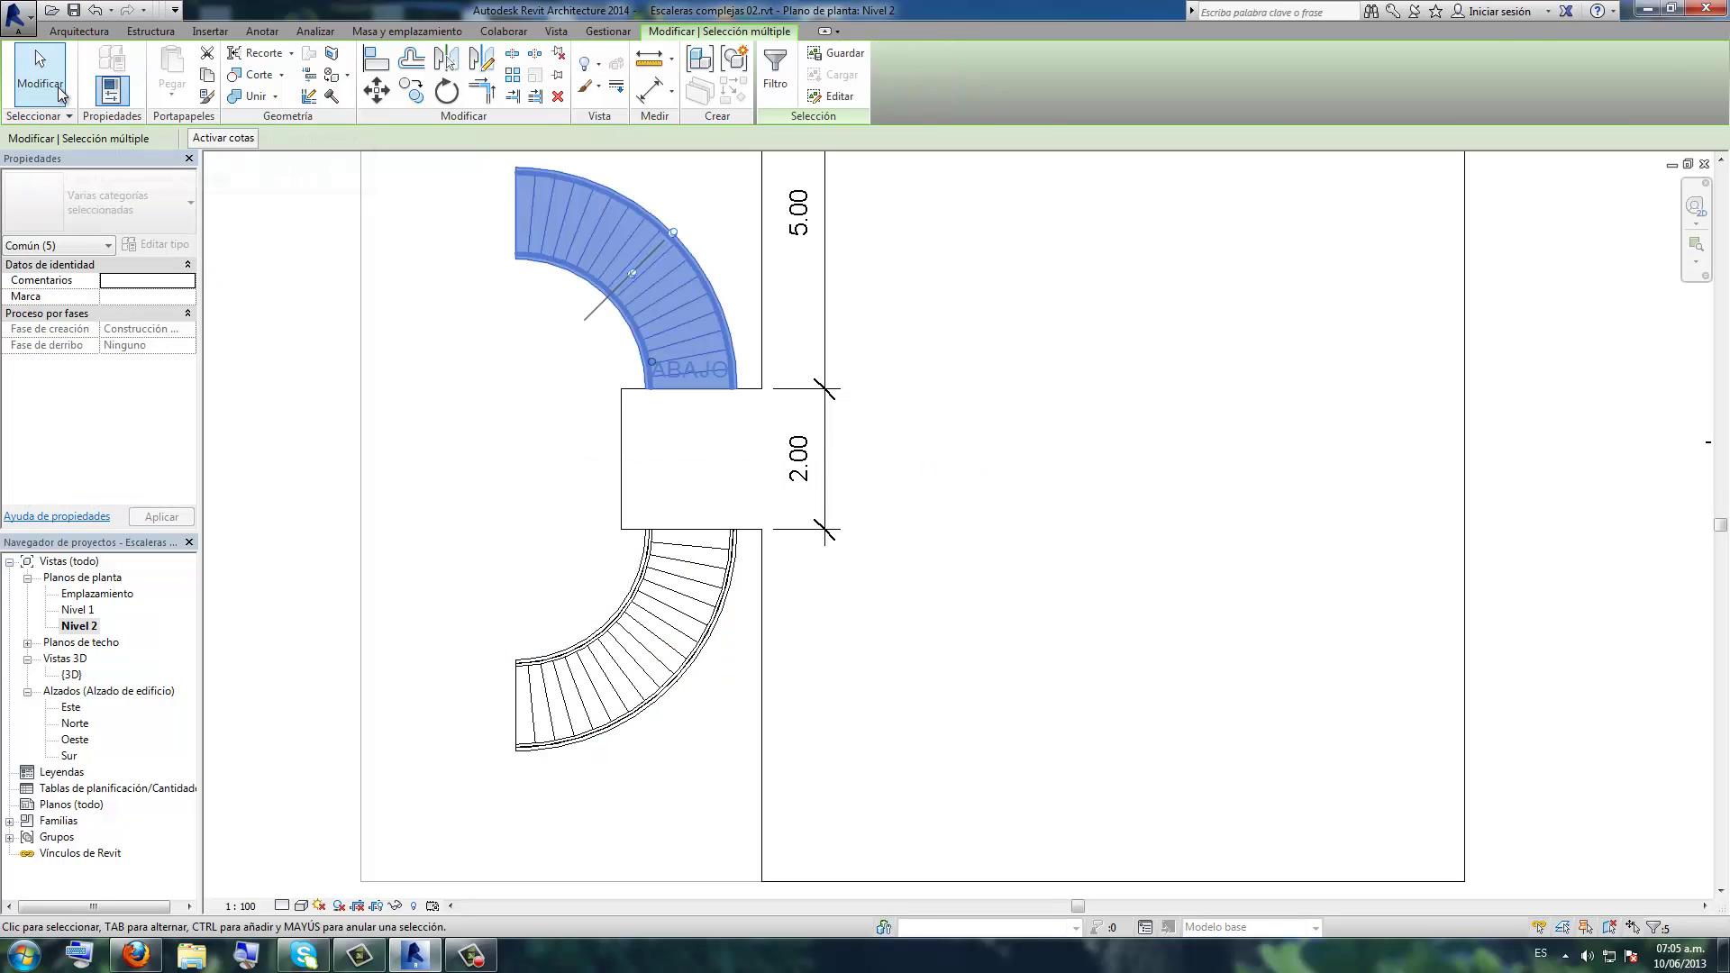
left_click(446, 371)
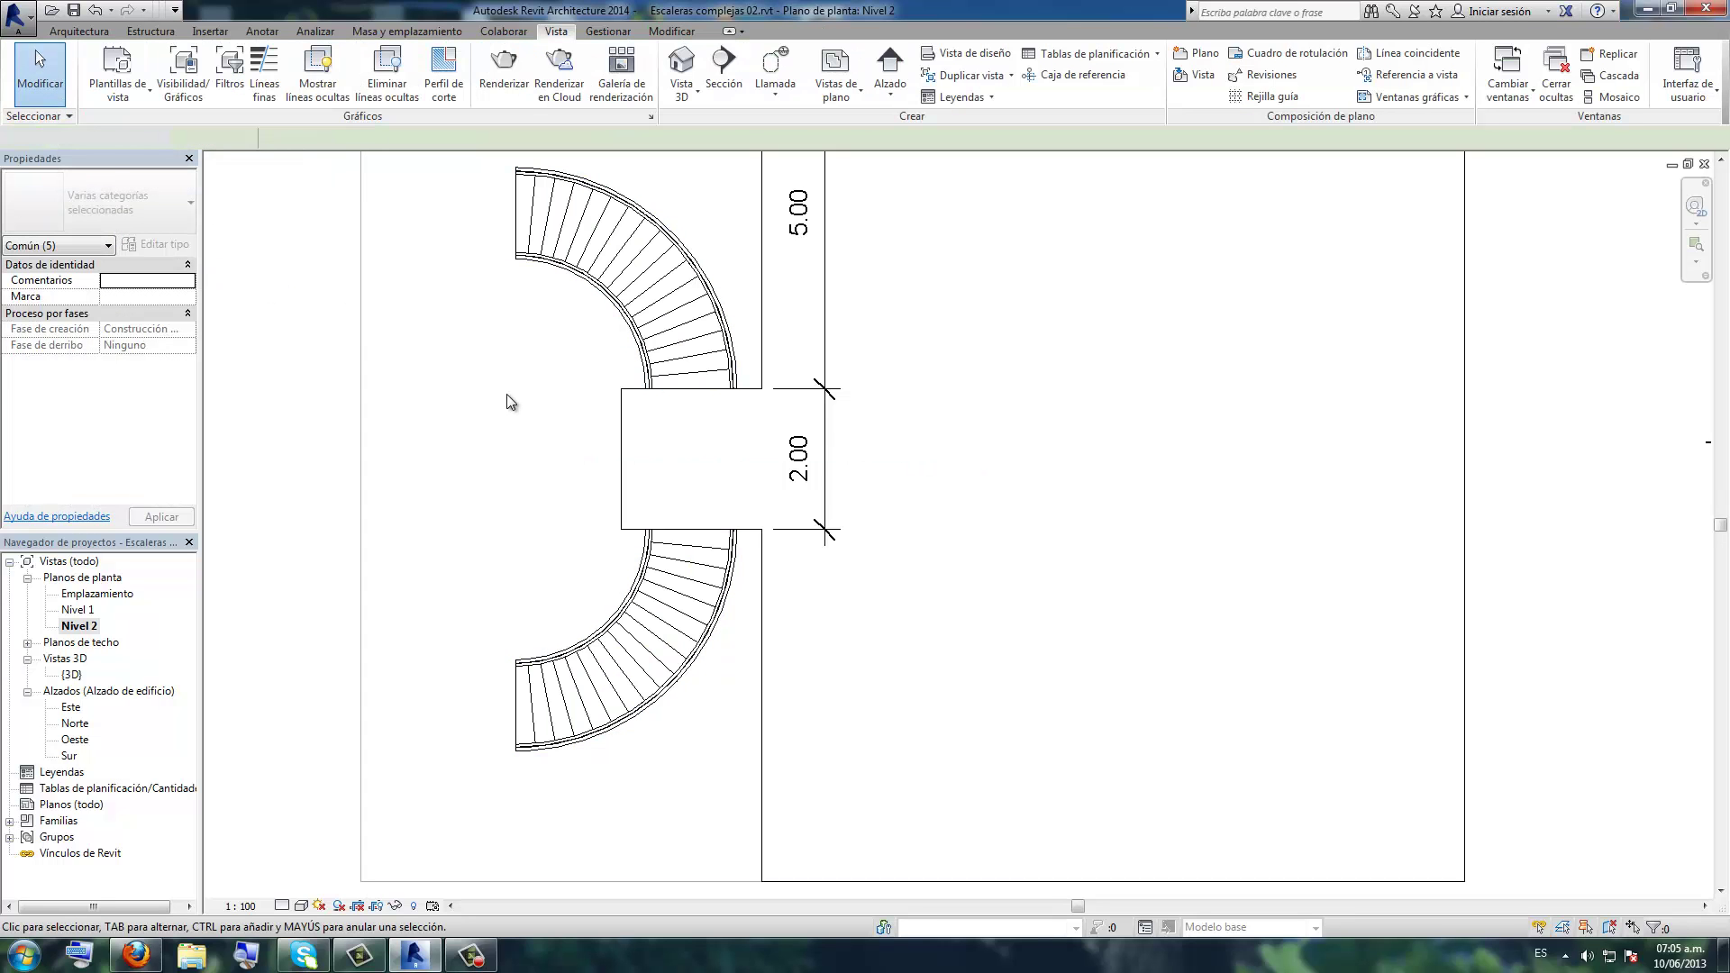
double_click(76, 708)
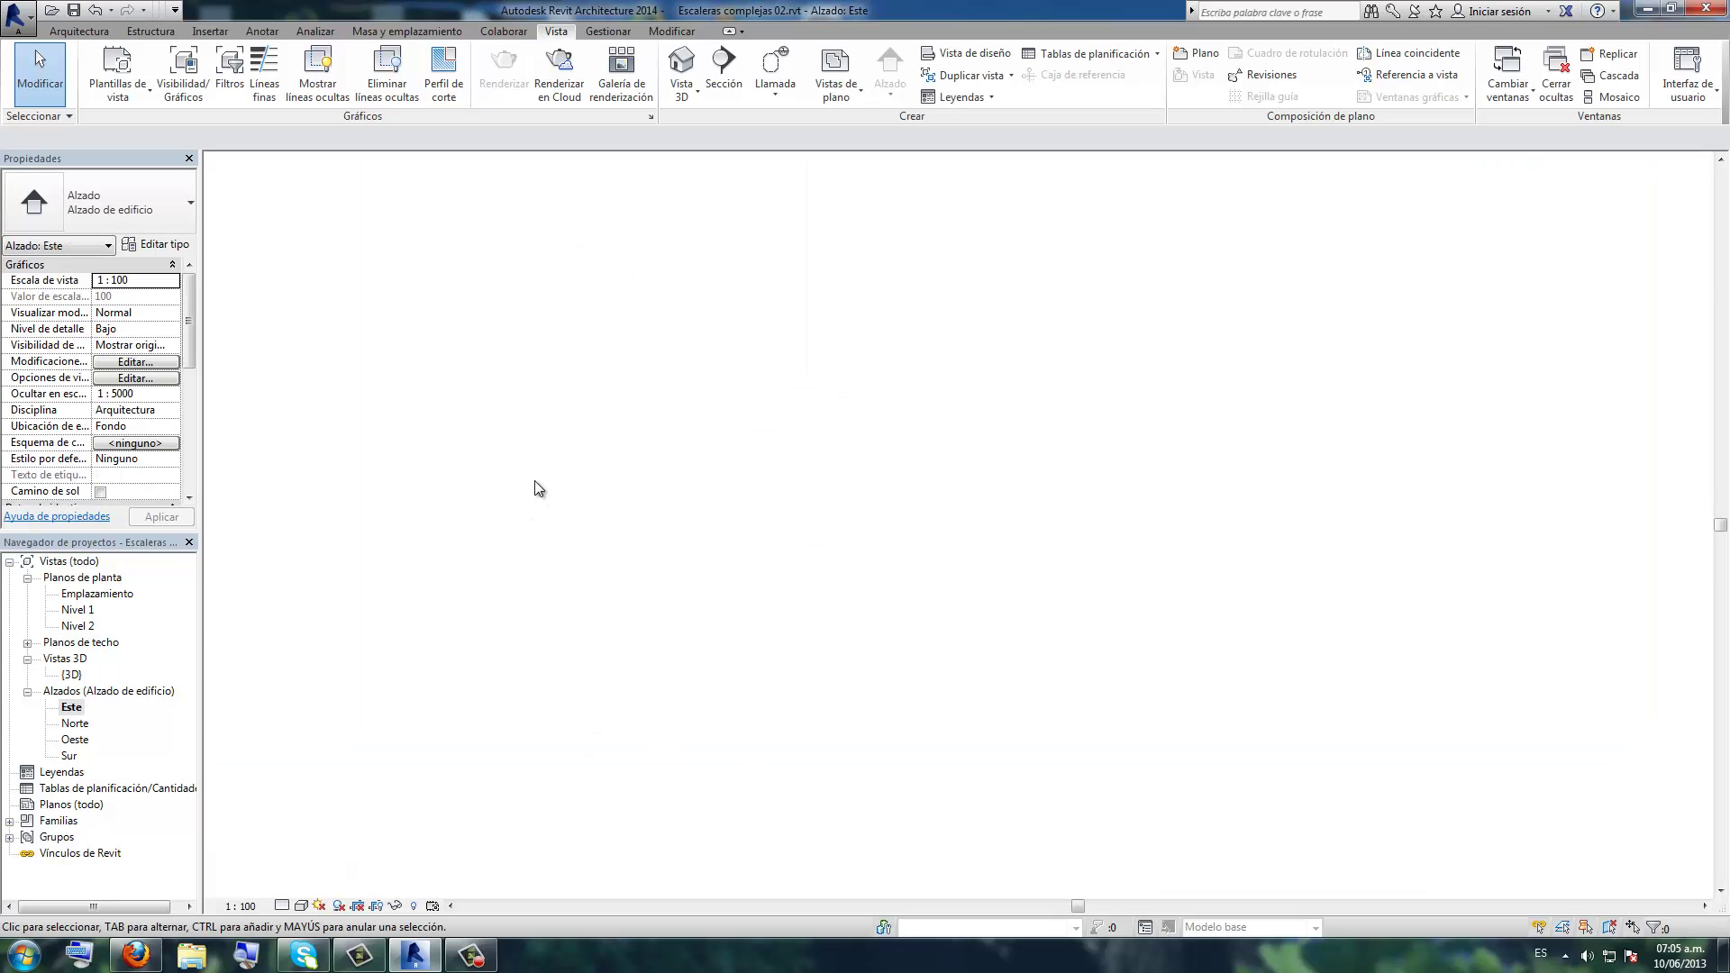
double_click(78, 626)
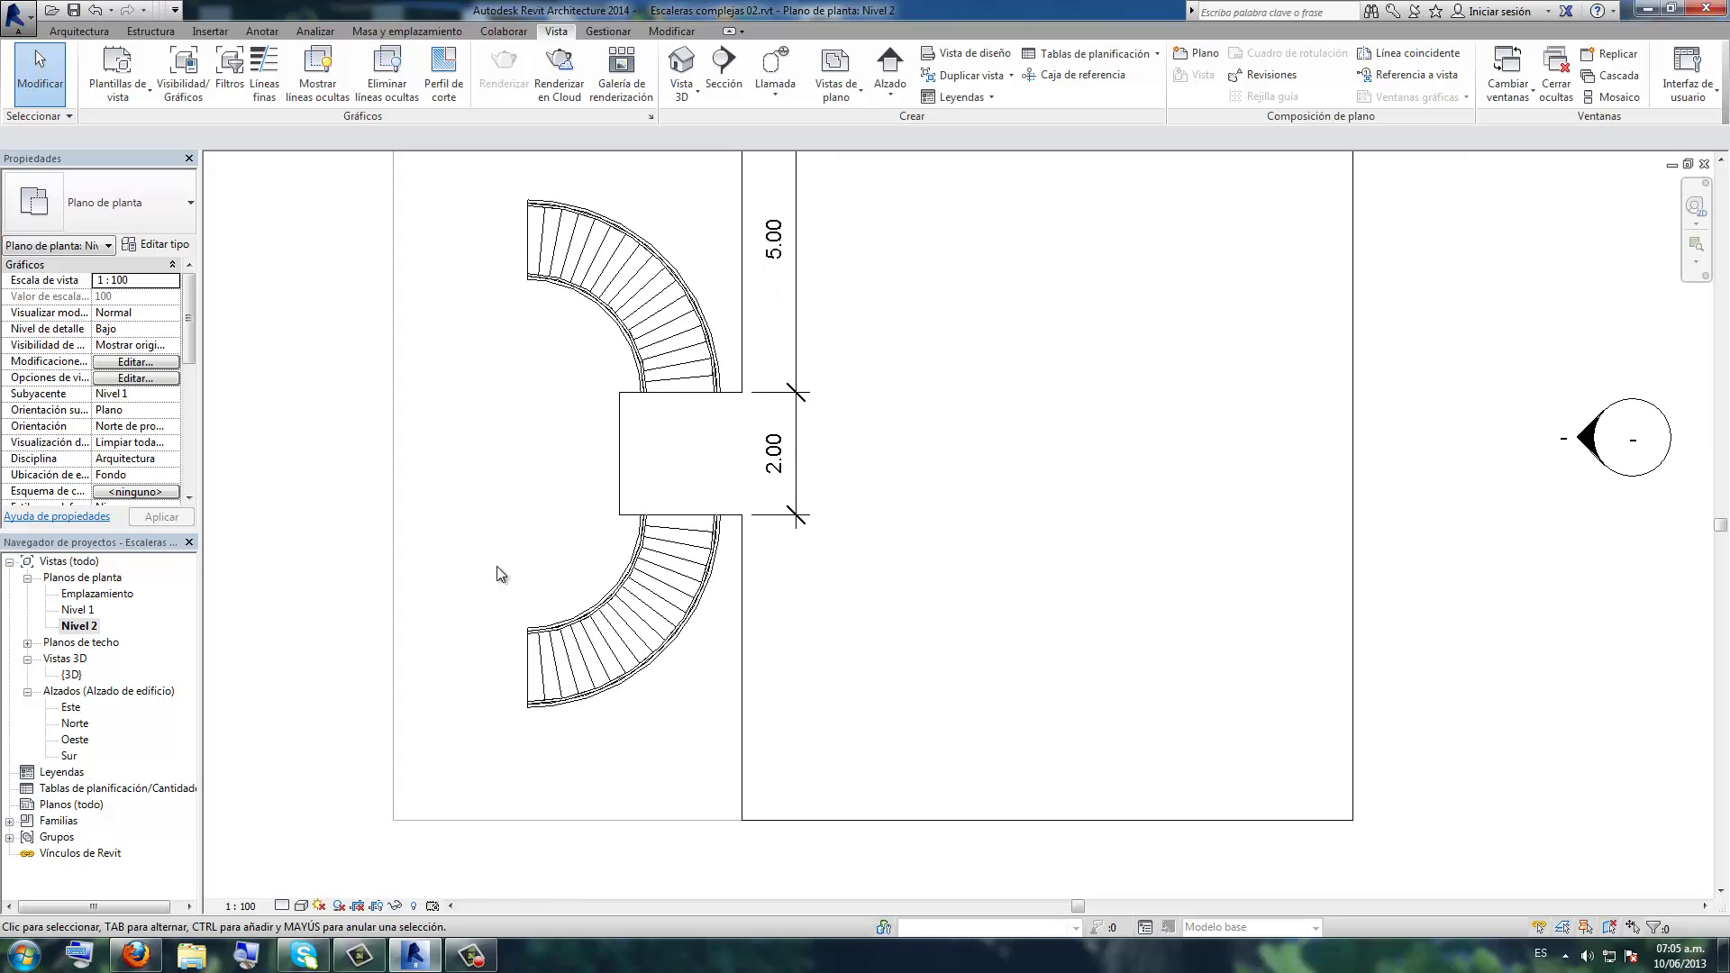
- Delete the lower stair and mirror-copy the upper stair across the notch's horizontal centre line
left_click(685, 563)
key("Delete")
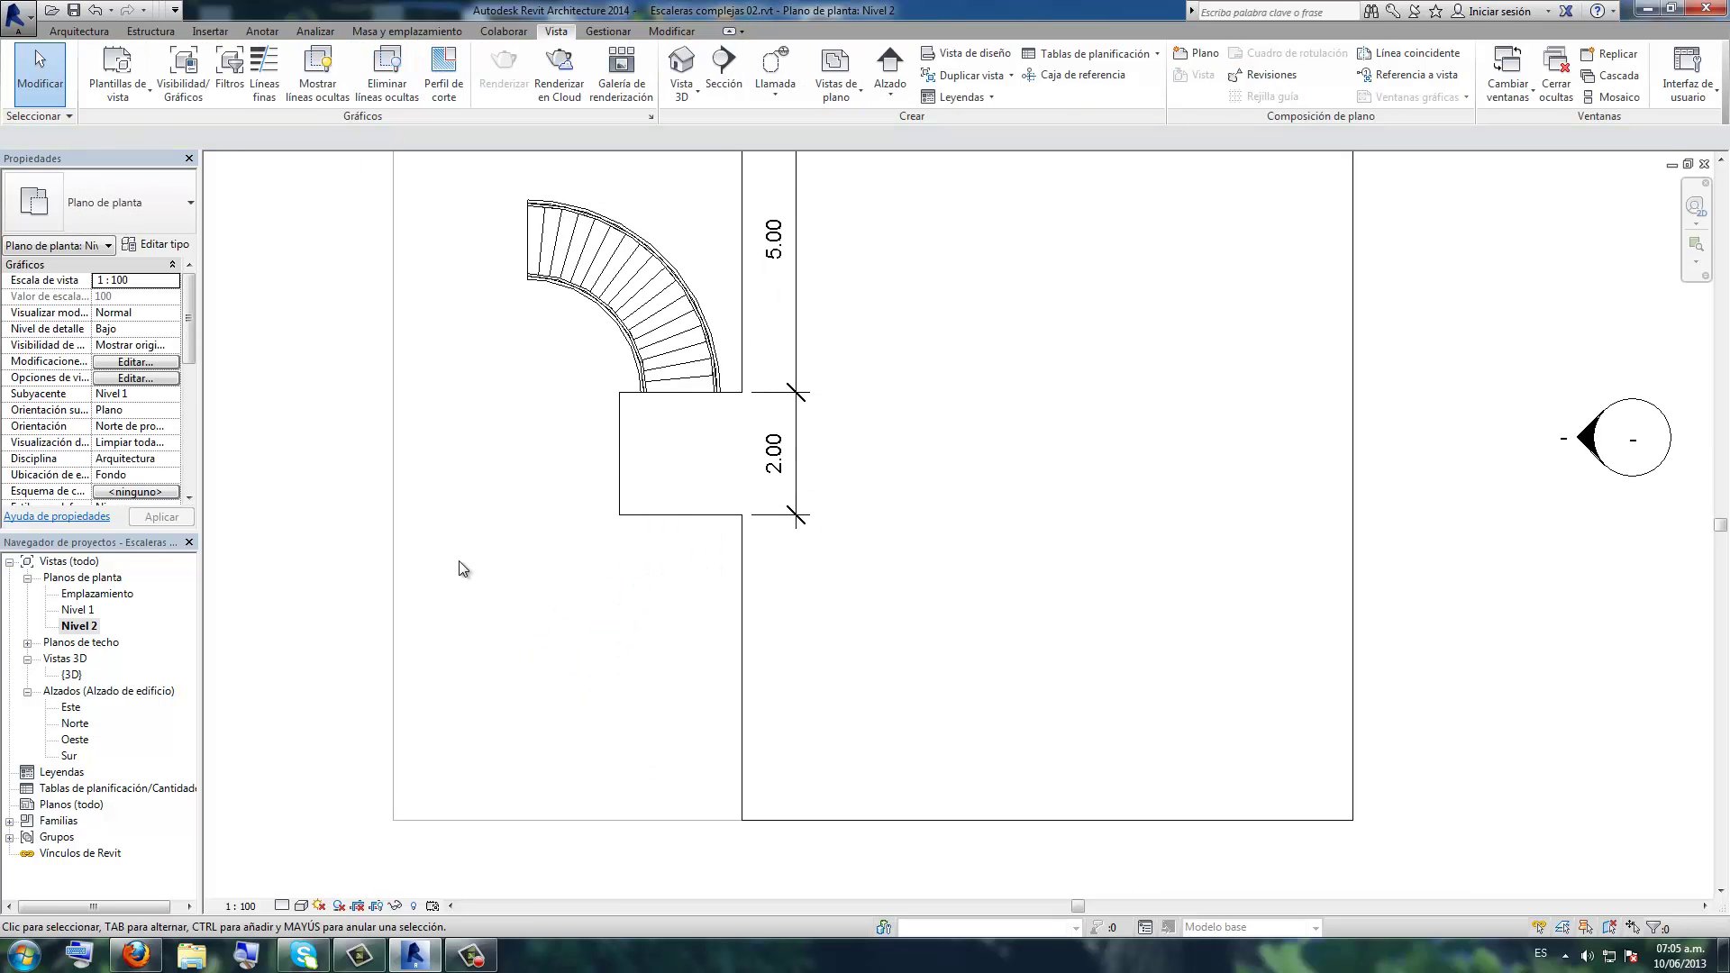
left_click(568, 246)
left_click(481, 58)
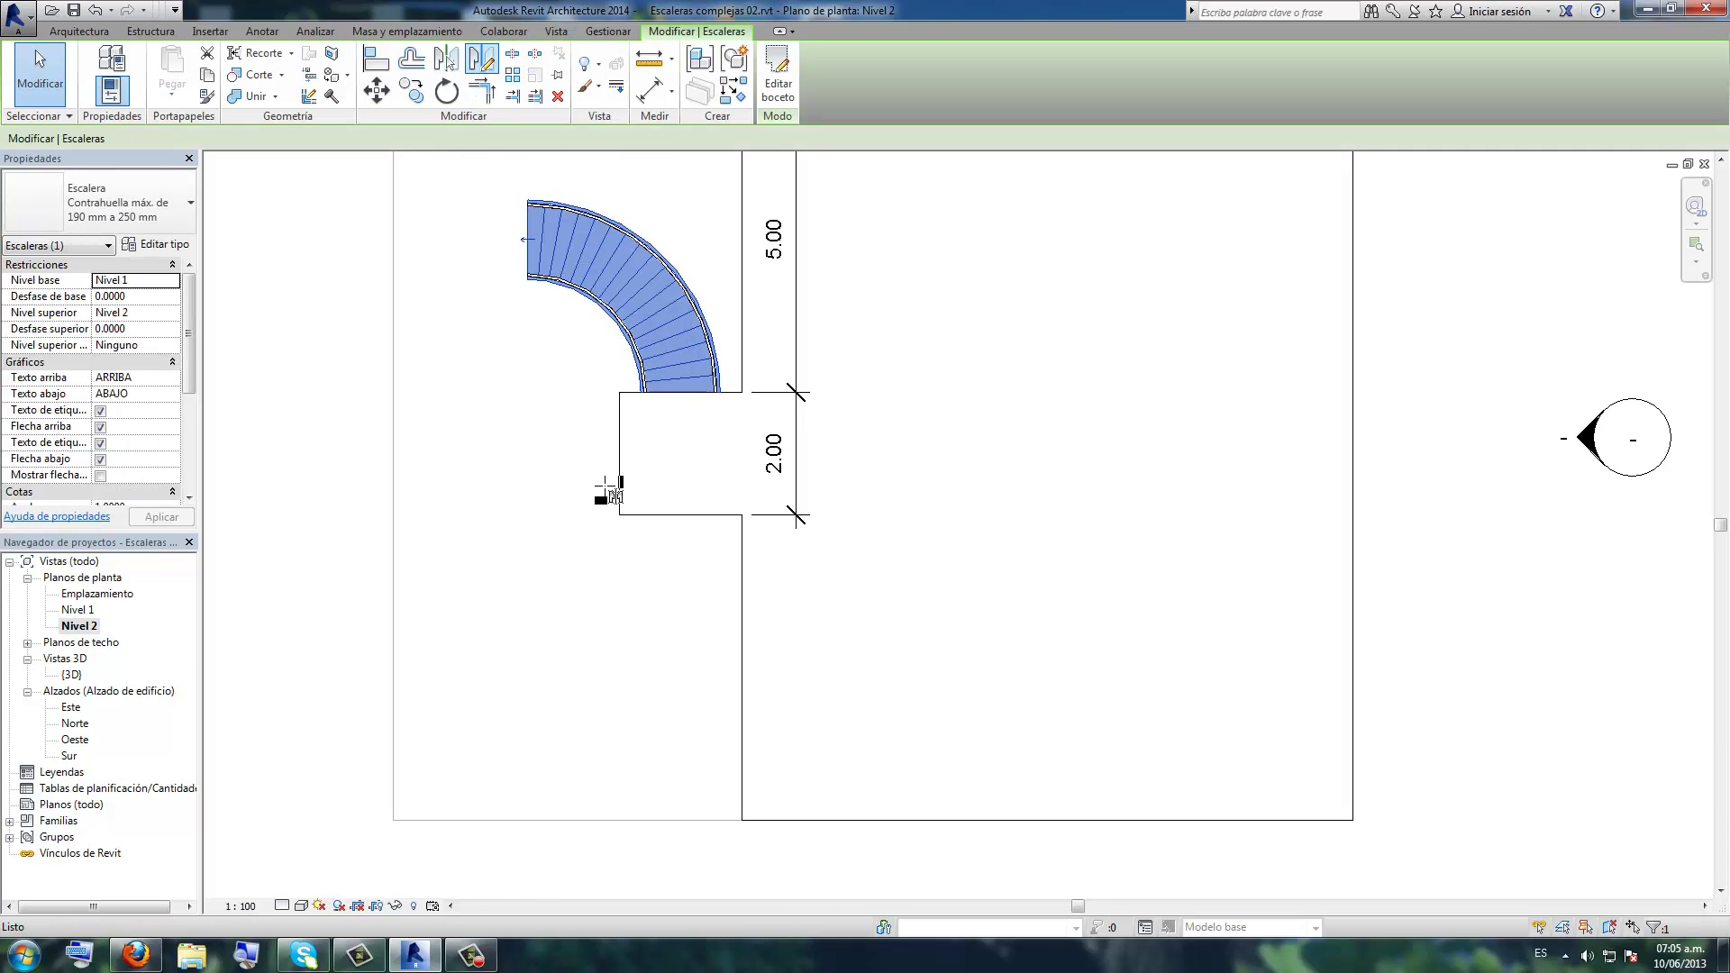
left_click(618, 454)
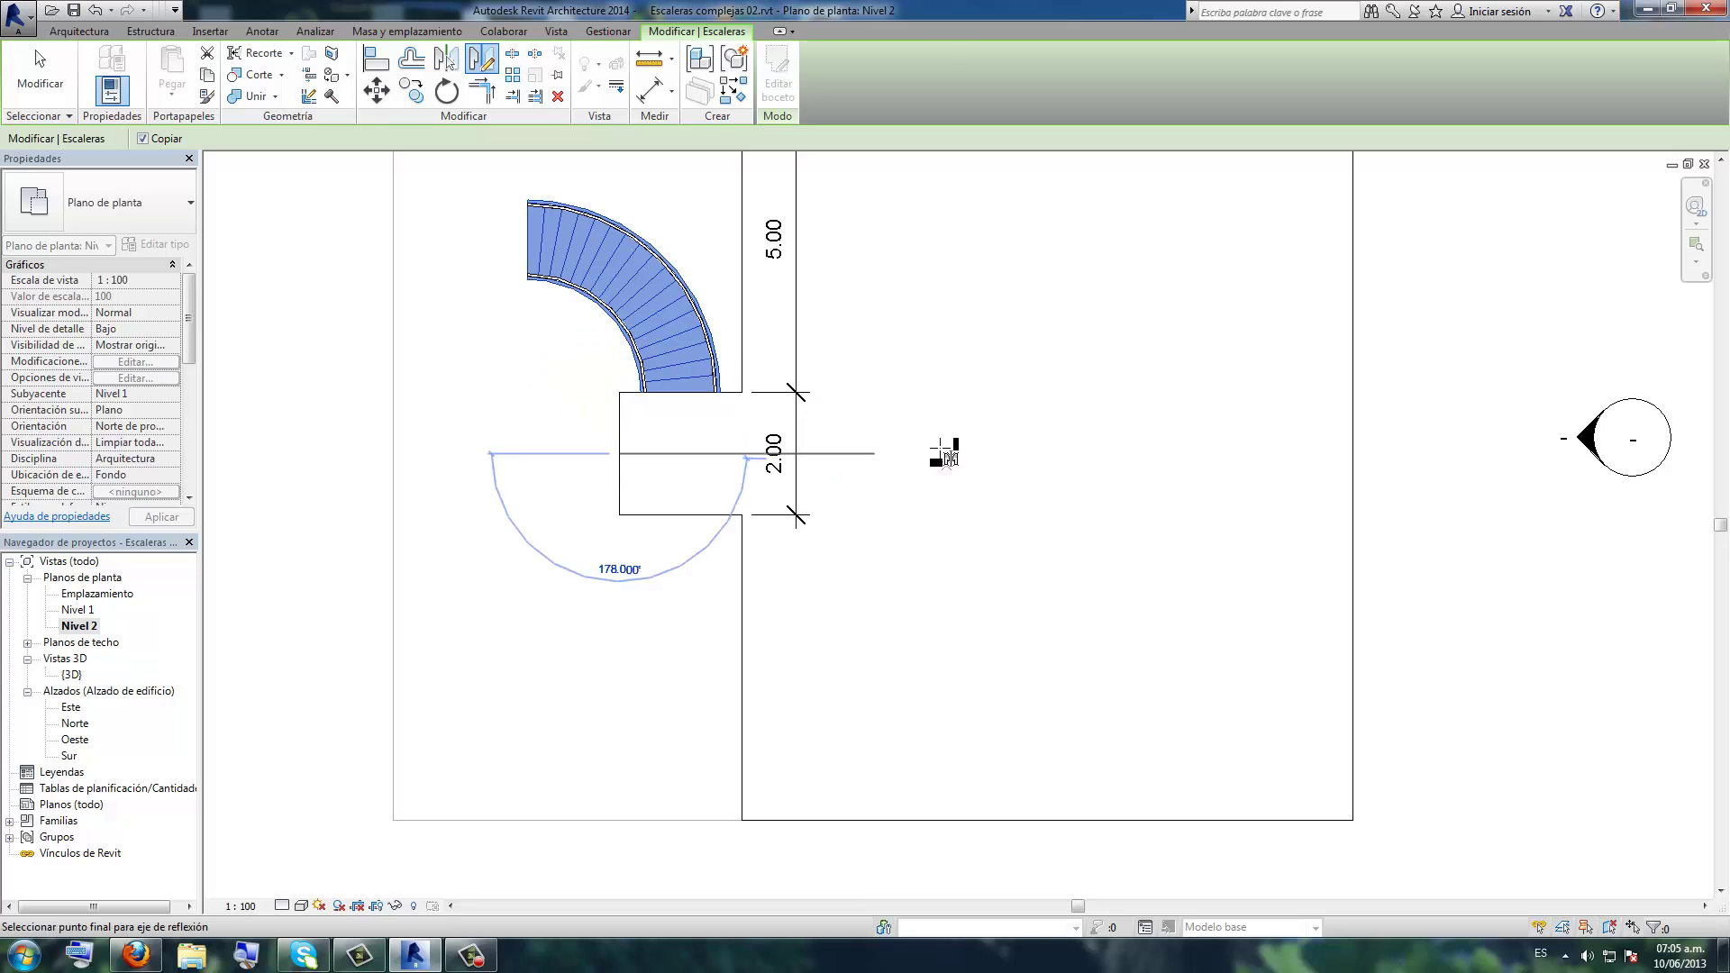
left_click(942, 453)
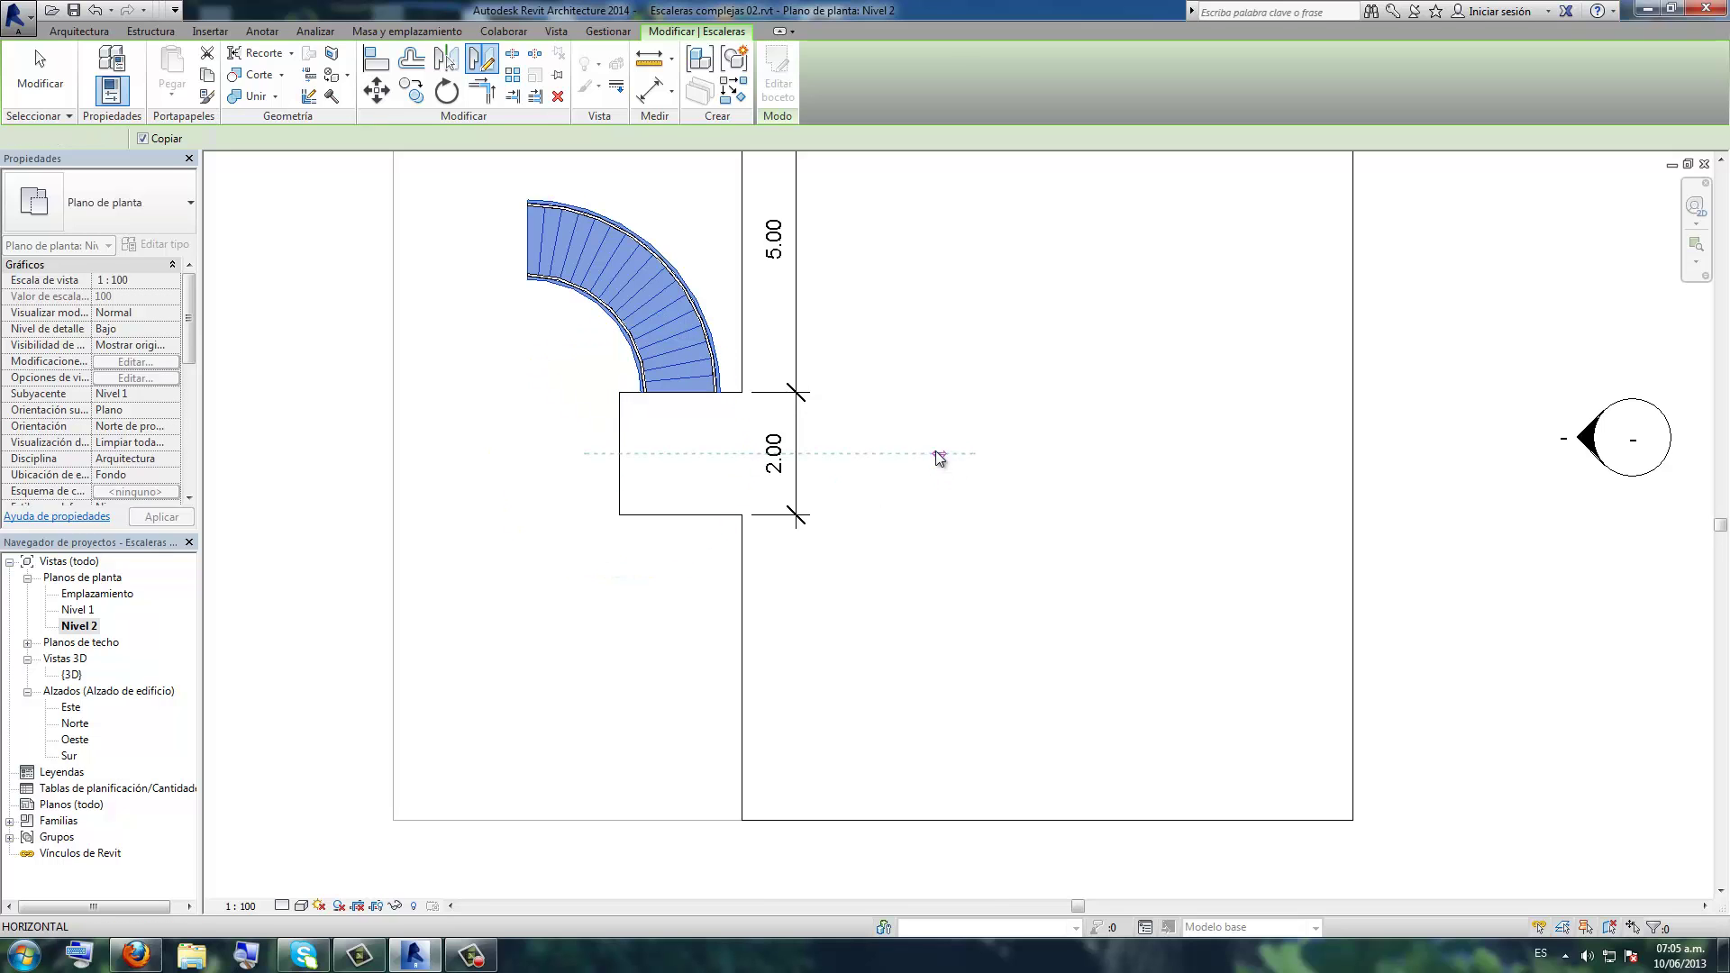
left_click(479, 386)
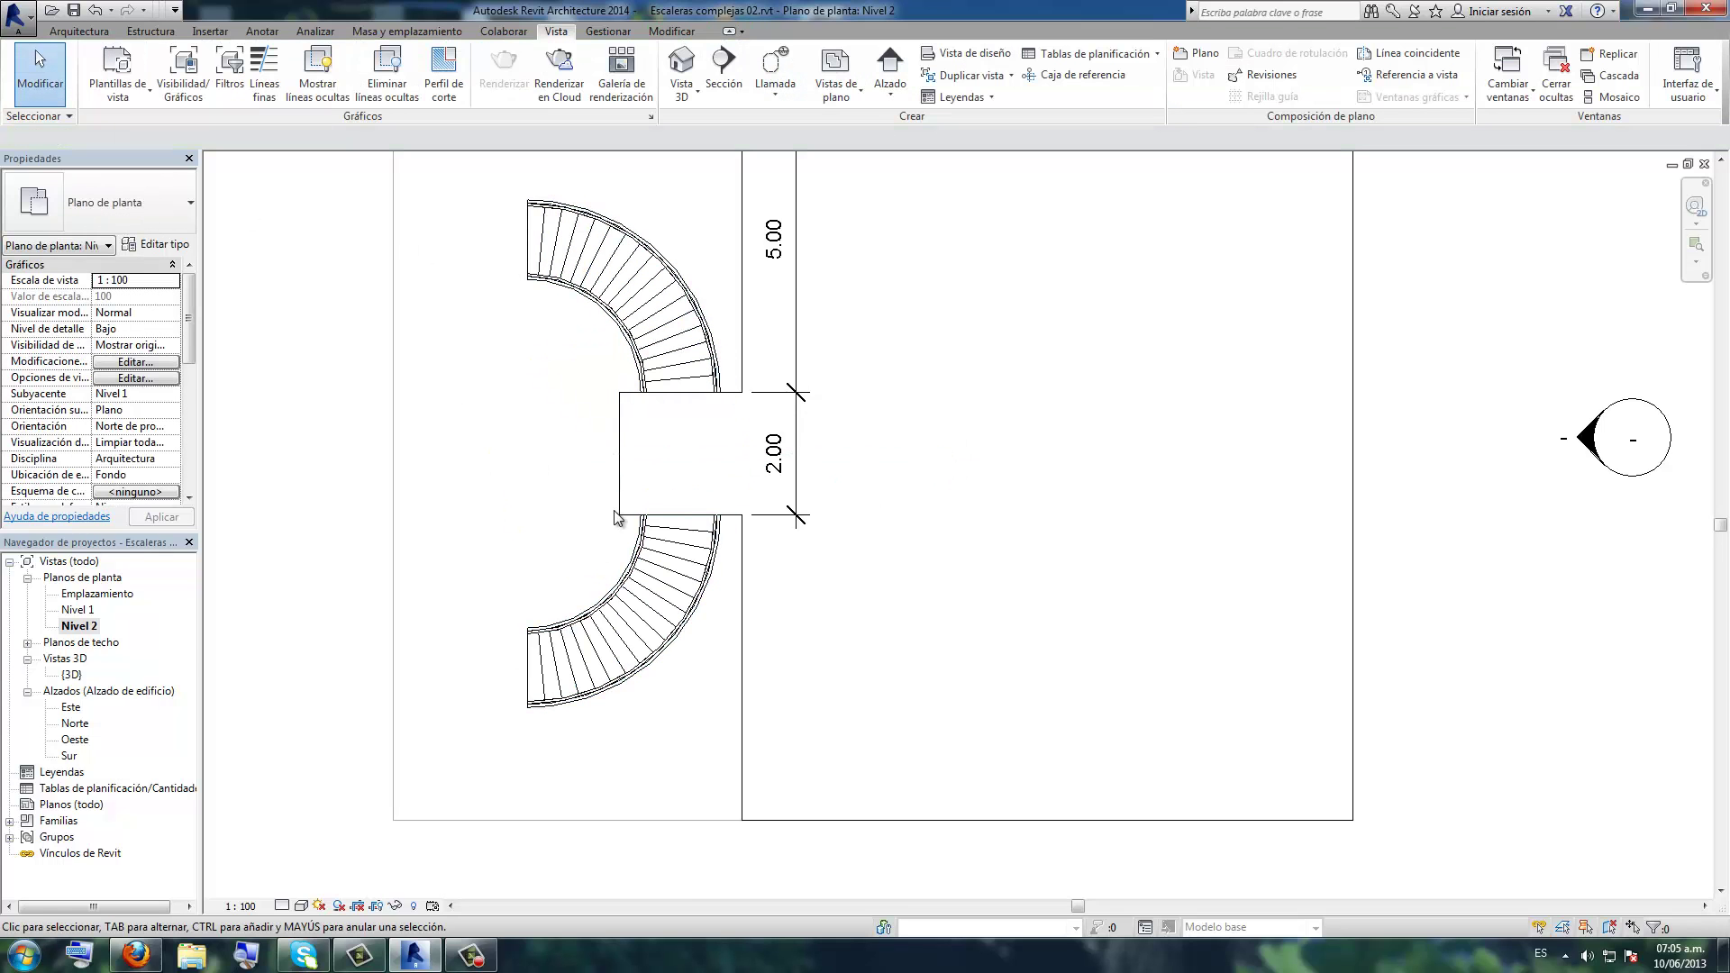
- Check the stairs in the 3D view, then return to the Nivel 2 floor plan
scroll(614, 518, "up", 3)
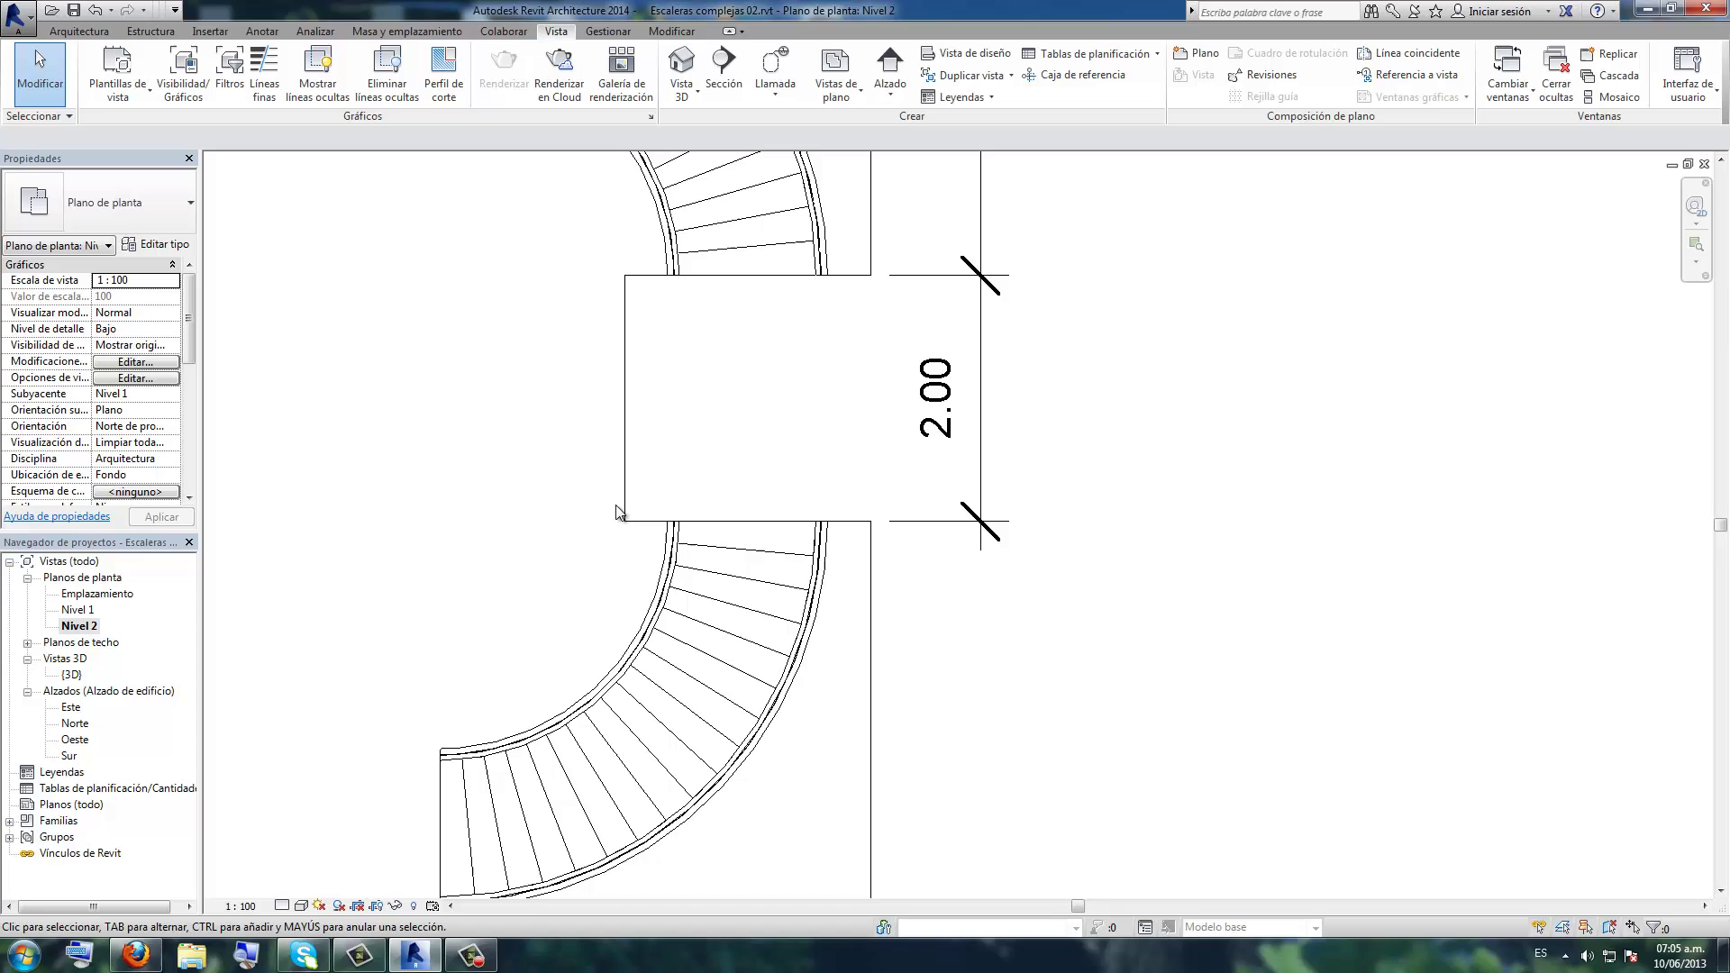
left_click(682, 63)
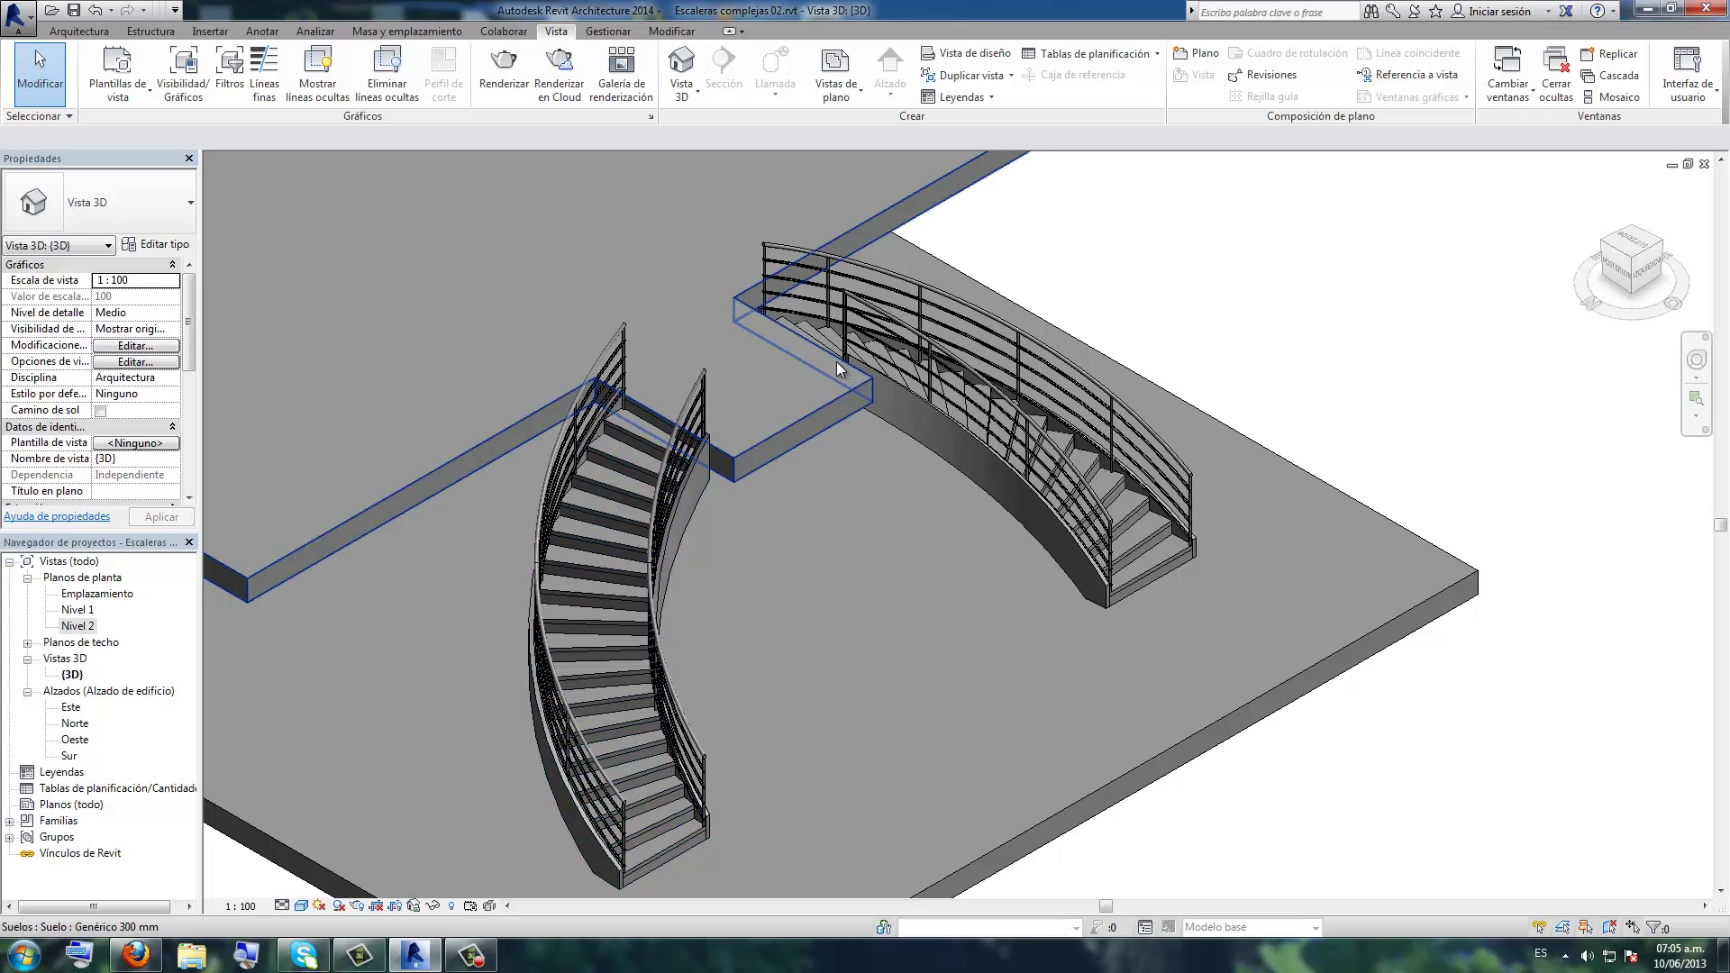
double_click(79, 625)
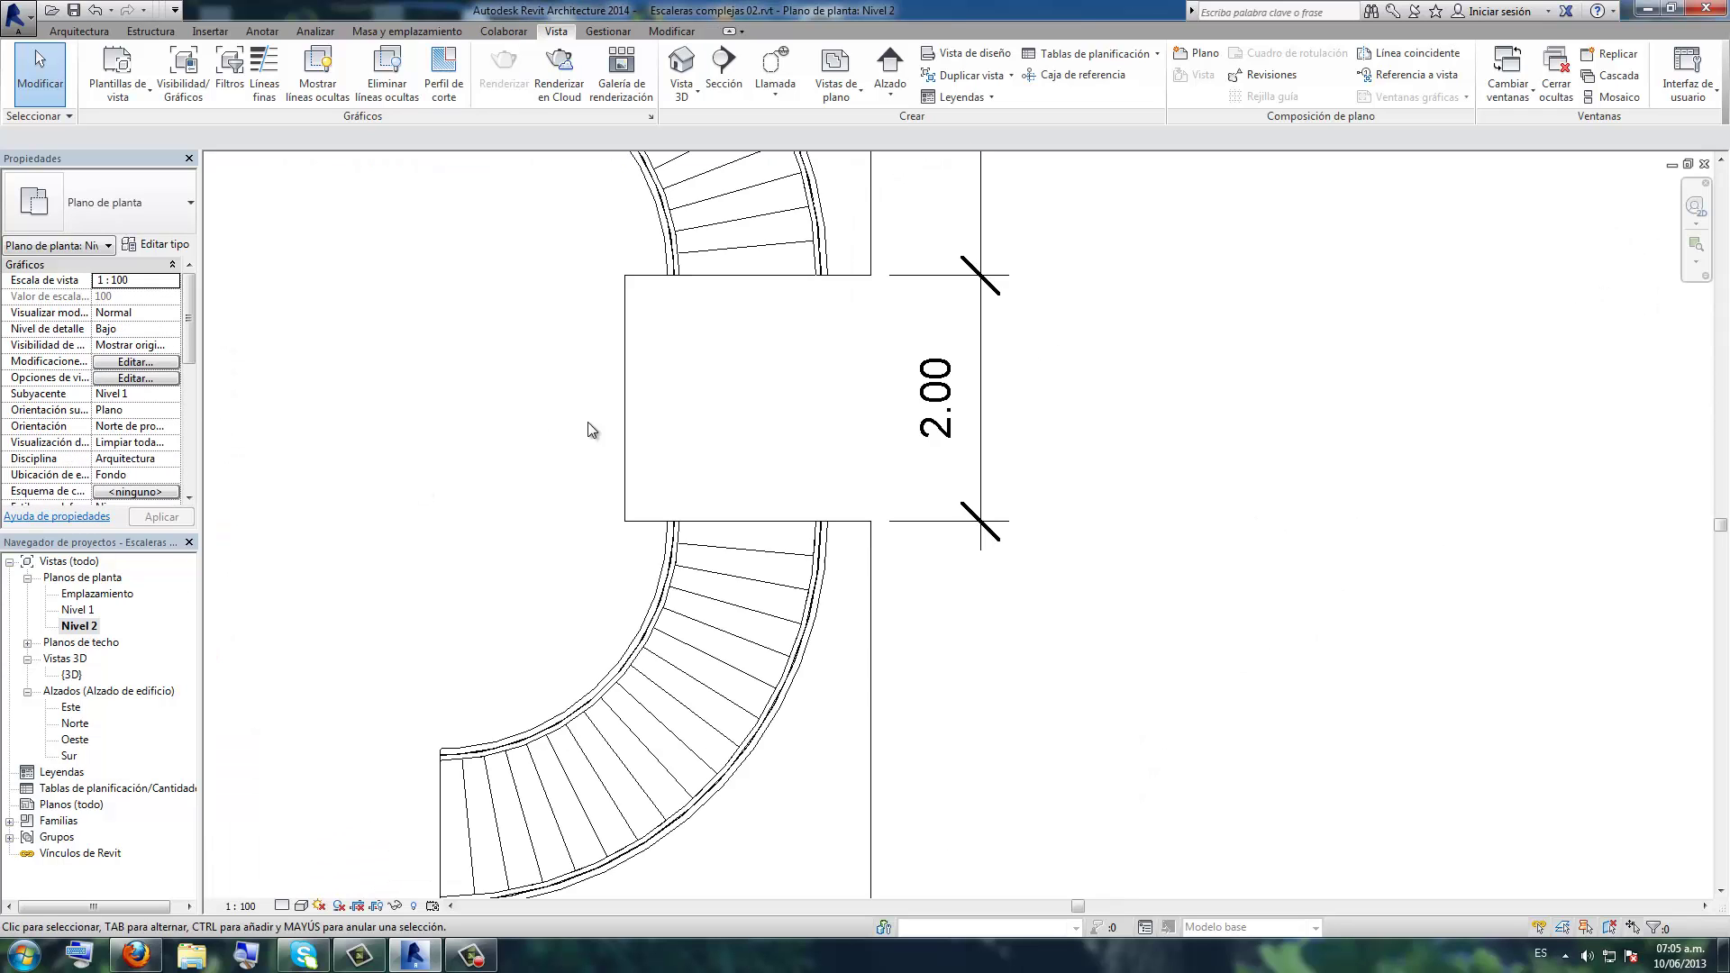
- Start a new Tubería 900 mm railing sketch using Crear similar on the stair railing
scroll(680, 518, "up", 2)
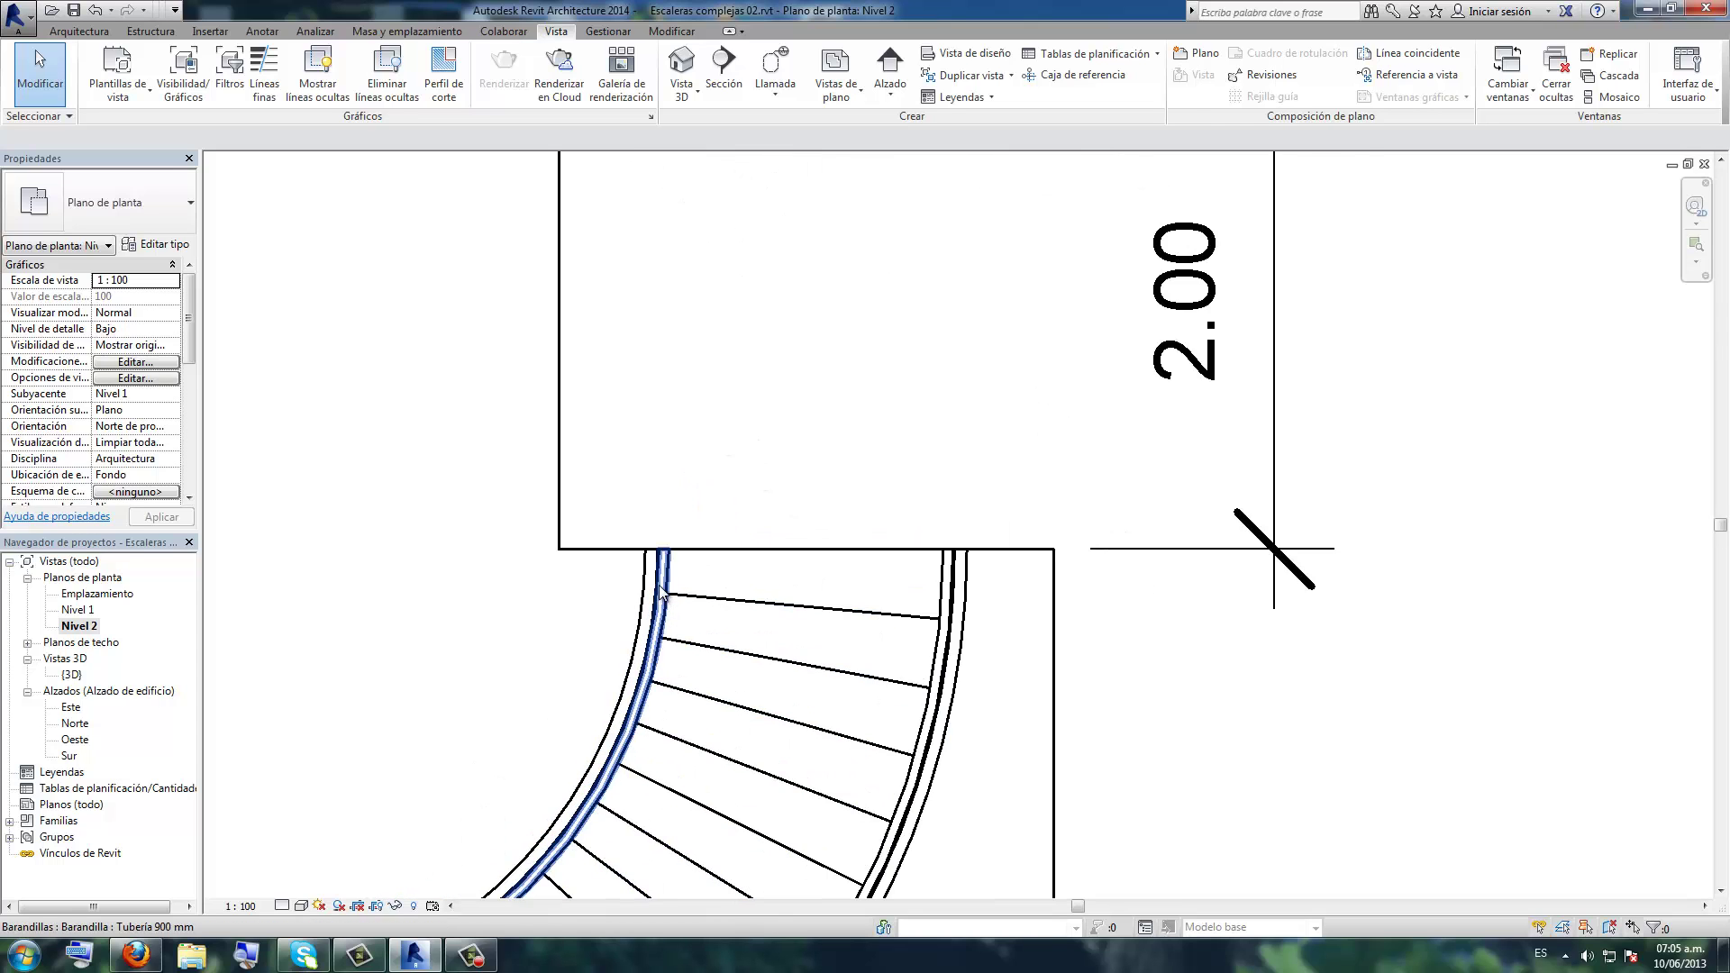
scroll(666, 561, "up", 2)
scroll(666, 561, "up", 1)
scroll(663, 559, "up", 1)
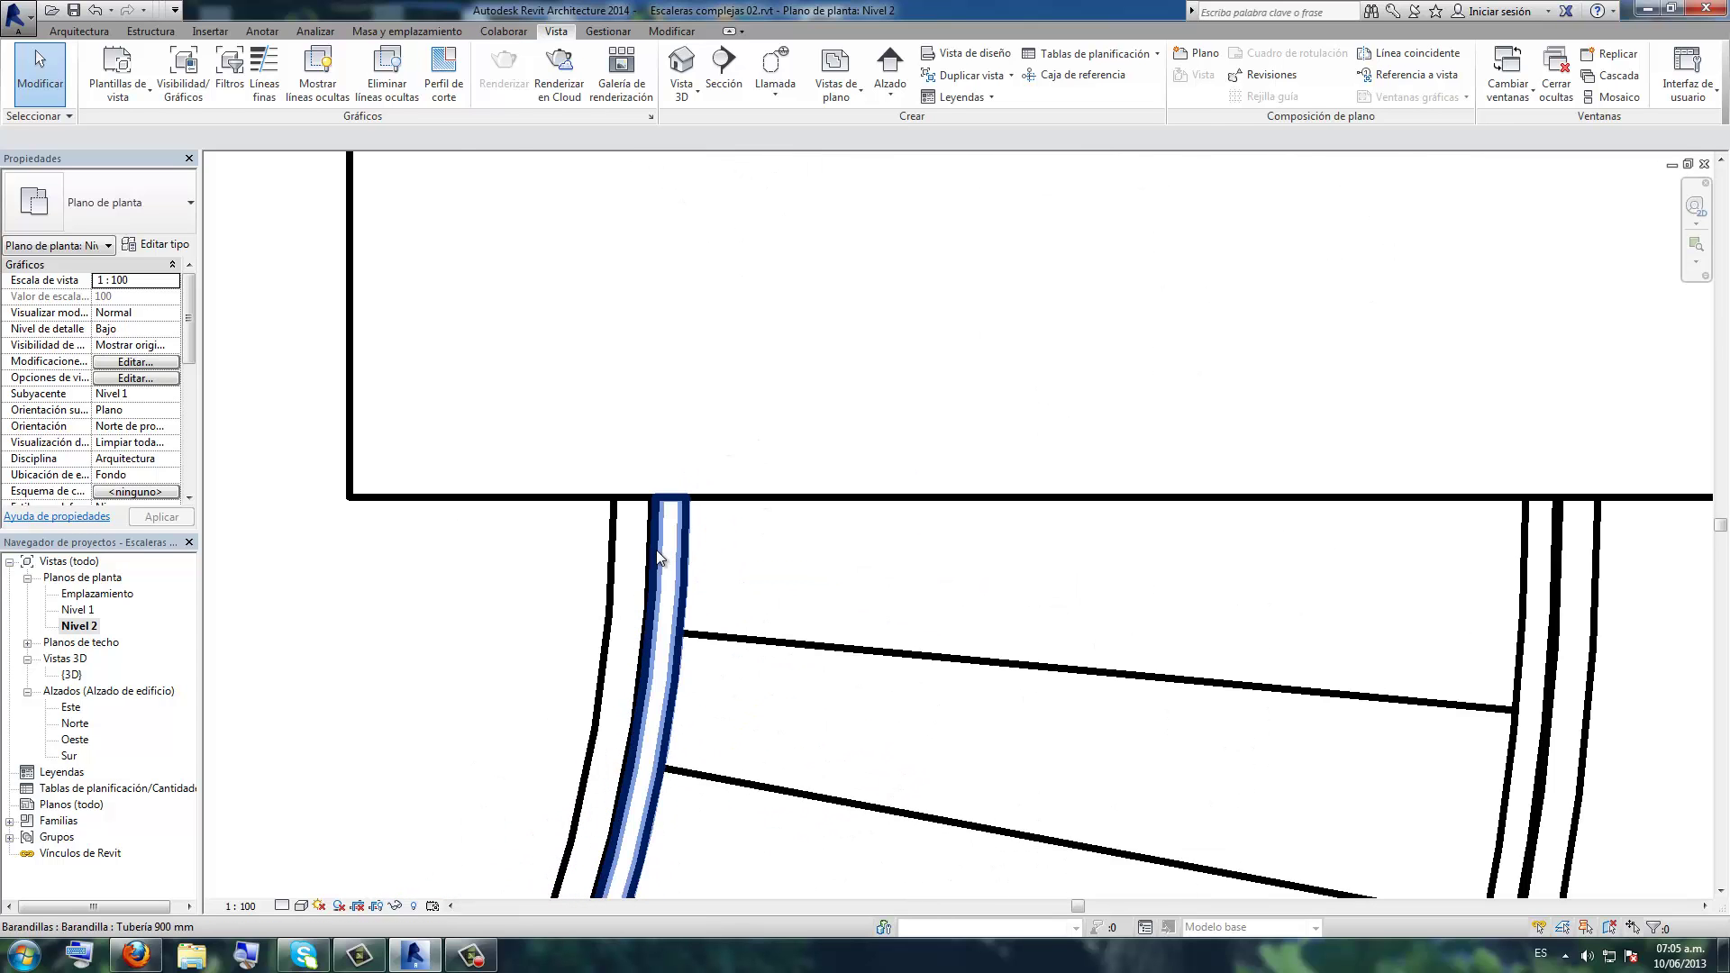
left_click(659, 559)
scroll(563, 415, "down", 3)
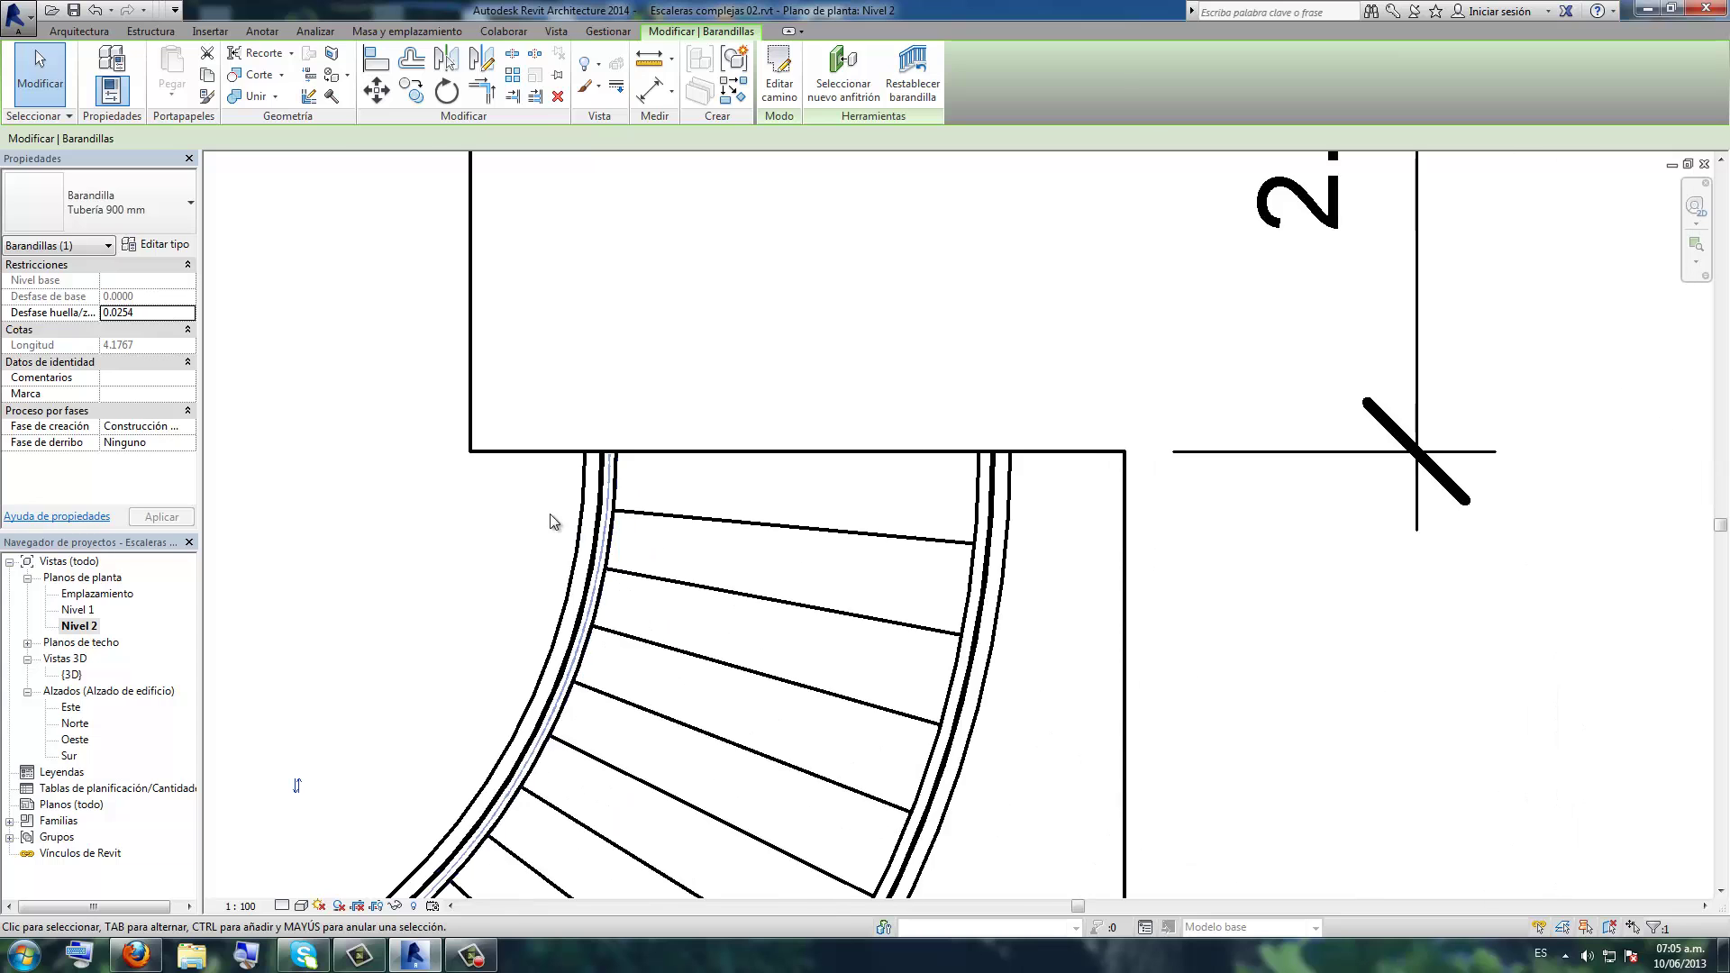
right_click(499, 483)
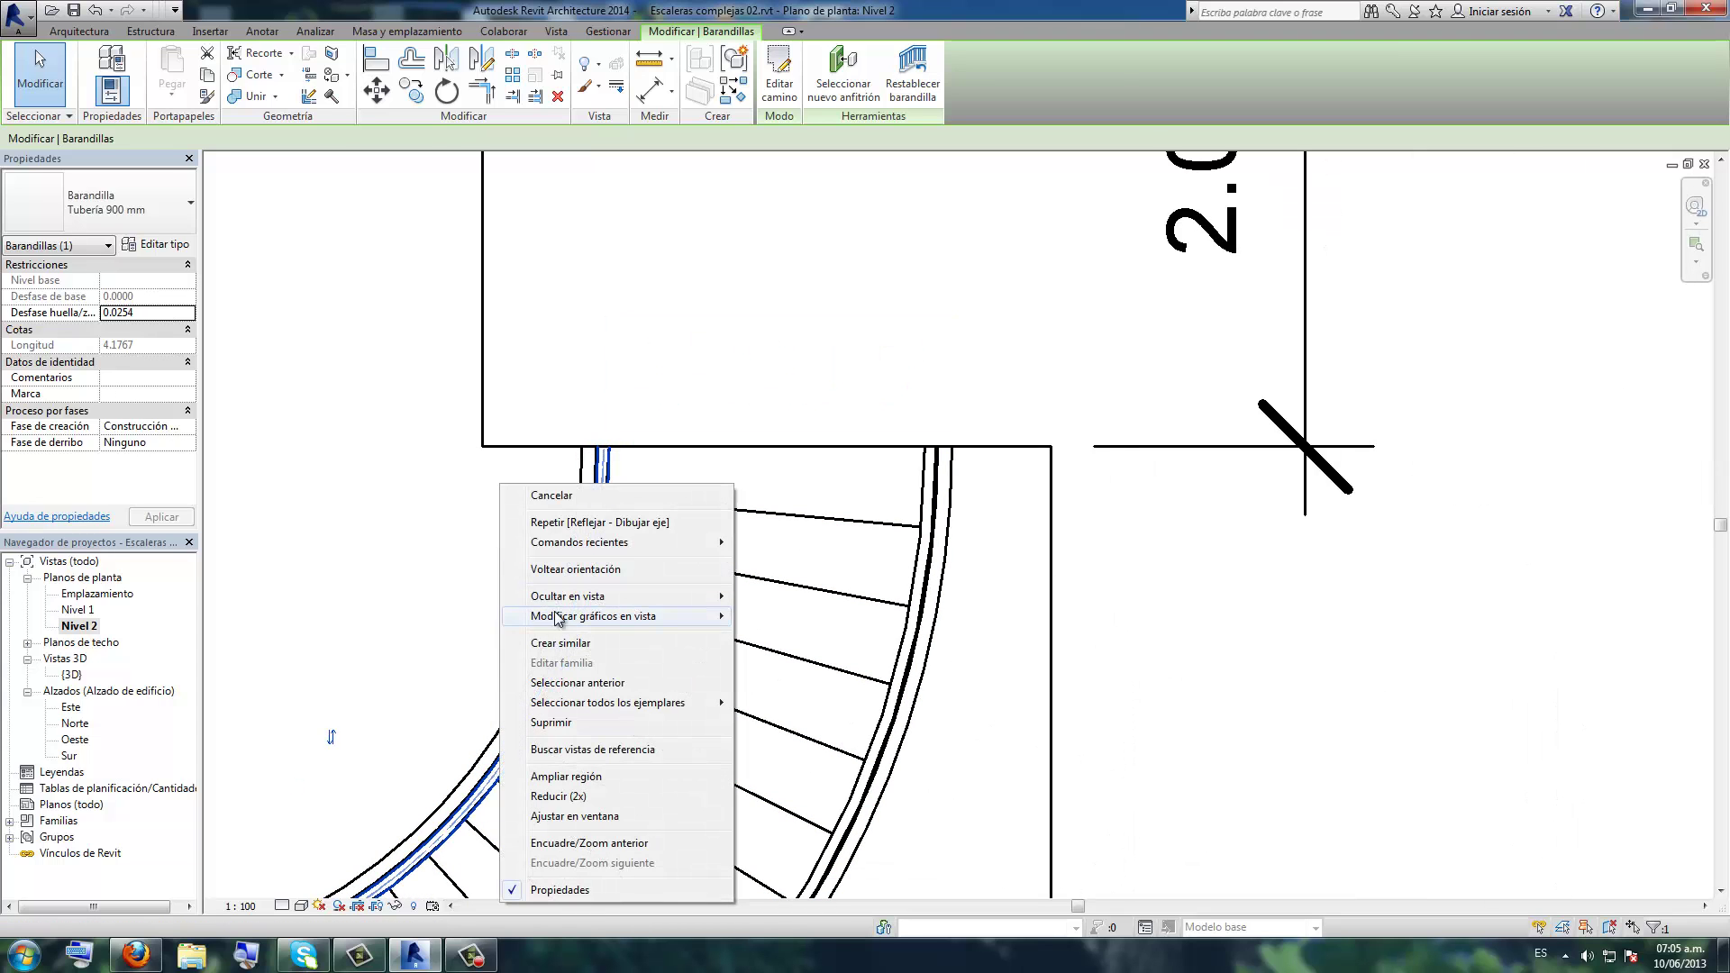
left_click(558, 643)
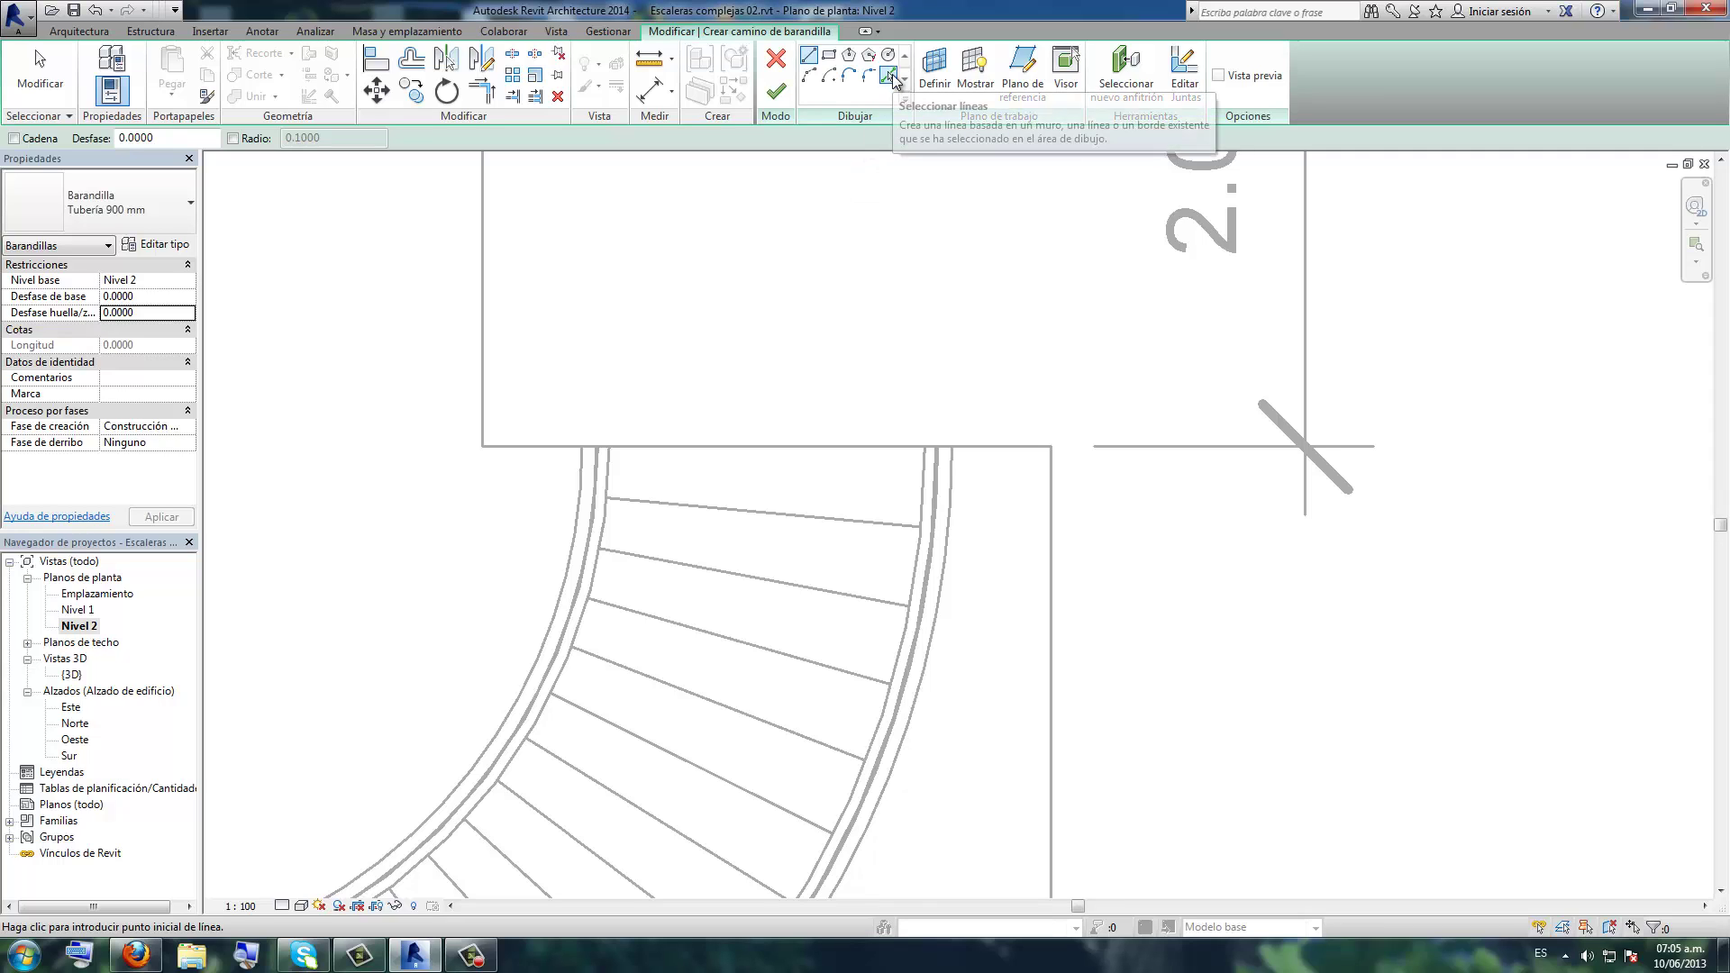
- Pick the notch's top, left and bottom slab edges as the railing path, offset 0.15
left_click(890, 77)
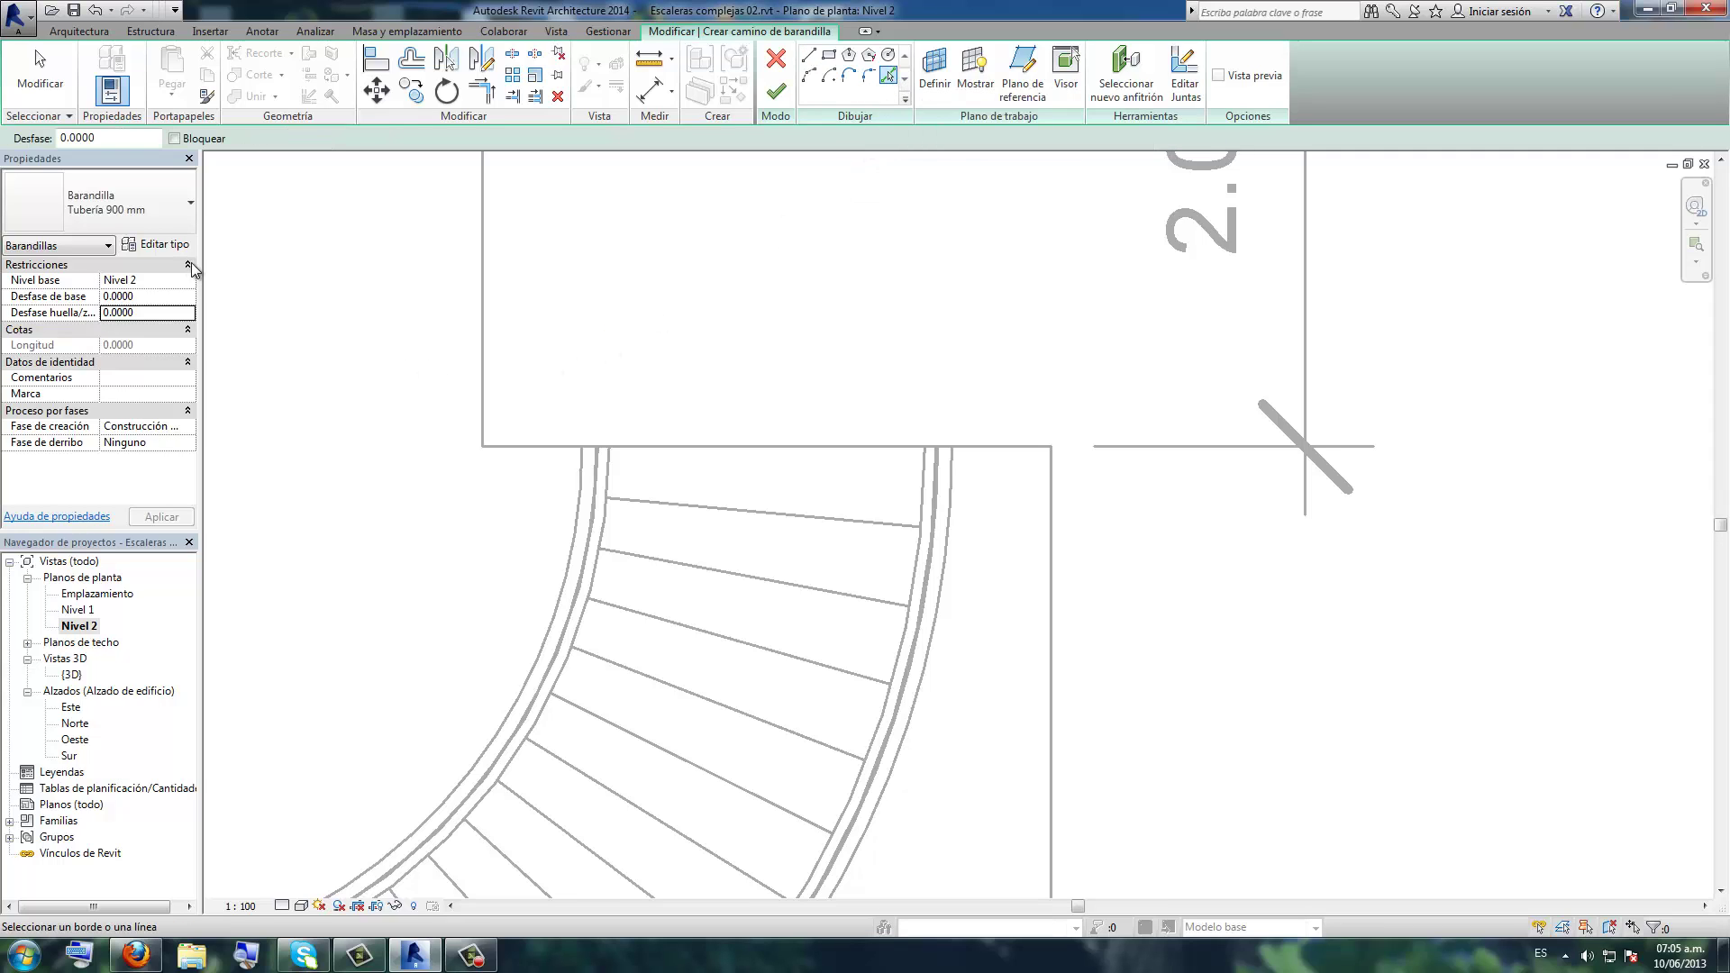
left_click(81, 138)
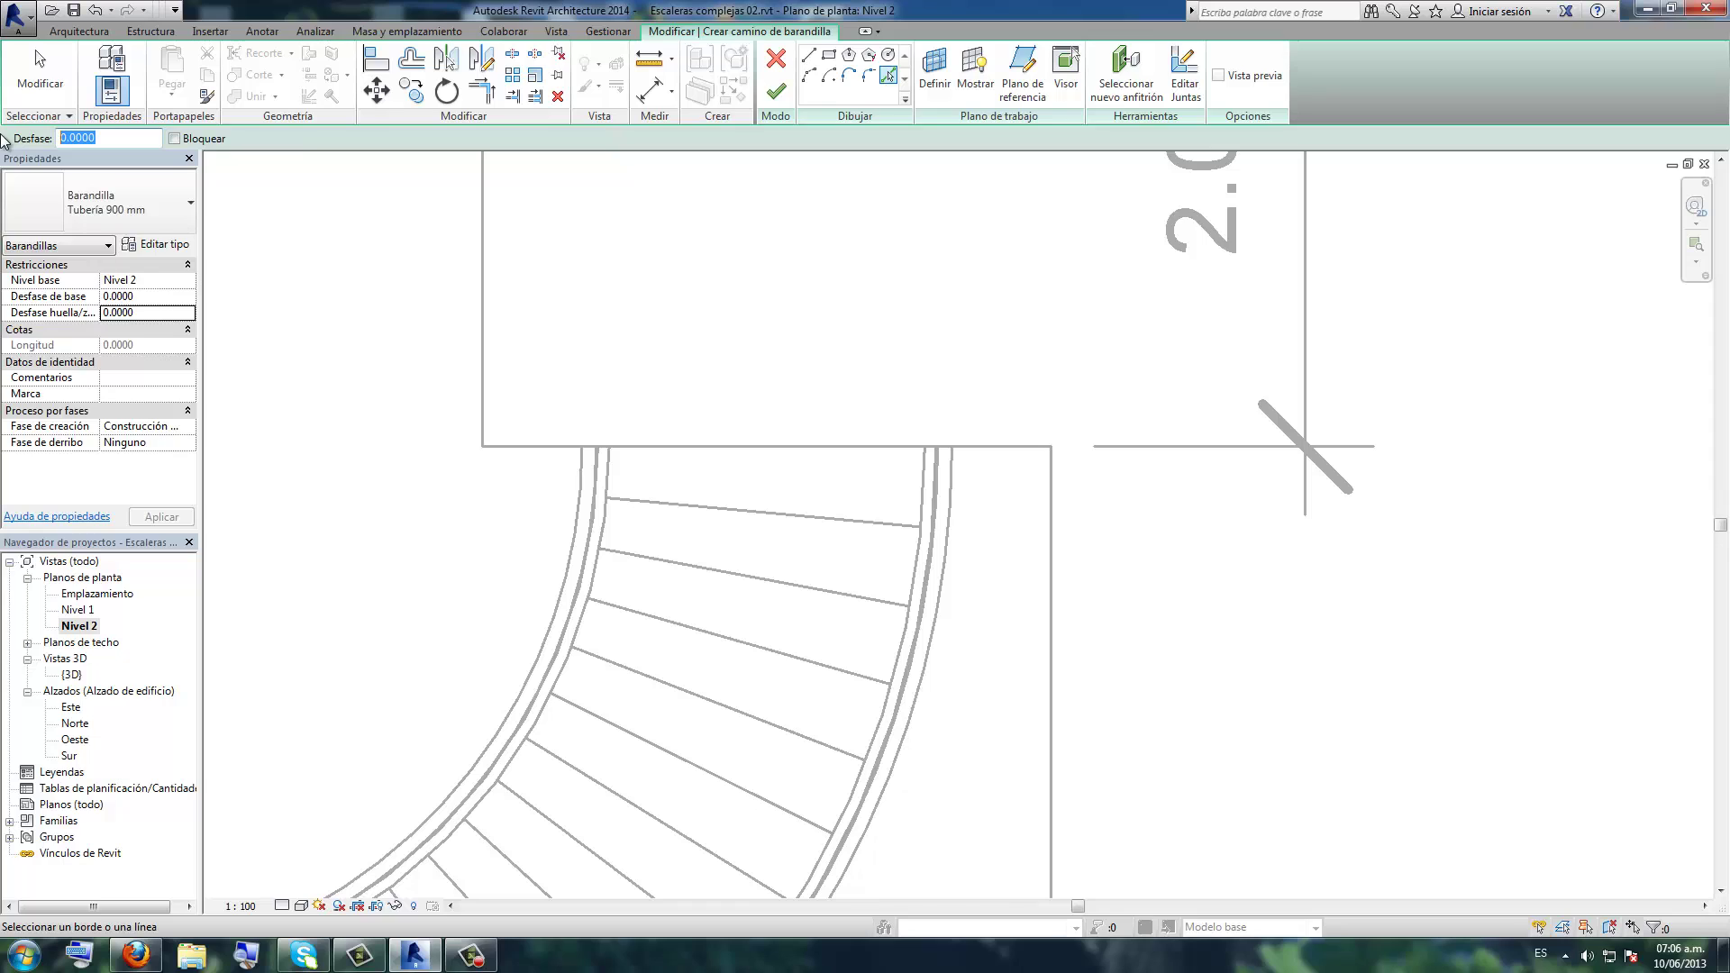
type("0.15")
key("Return")
left_click(510, 445)
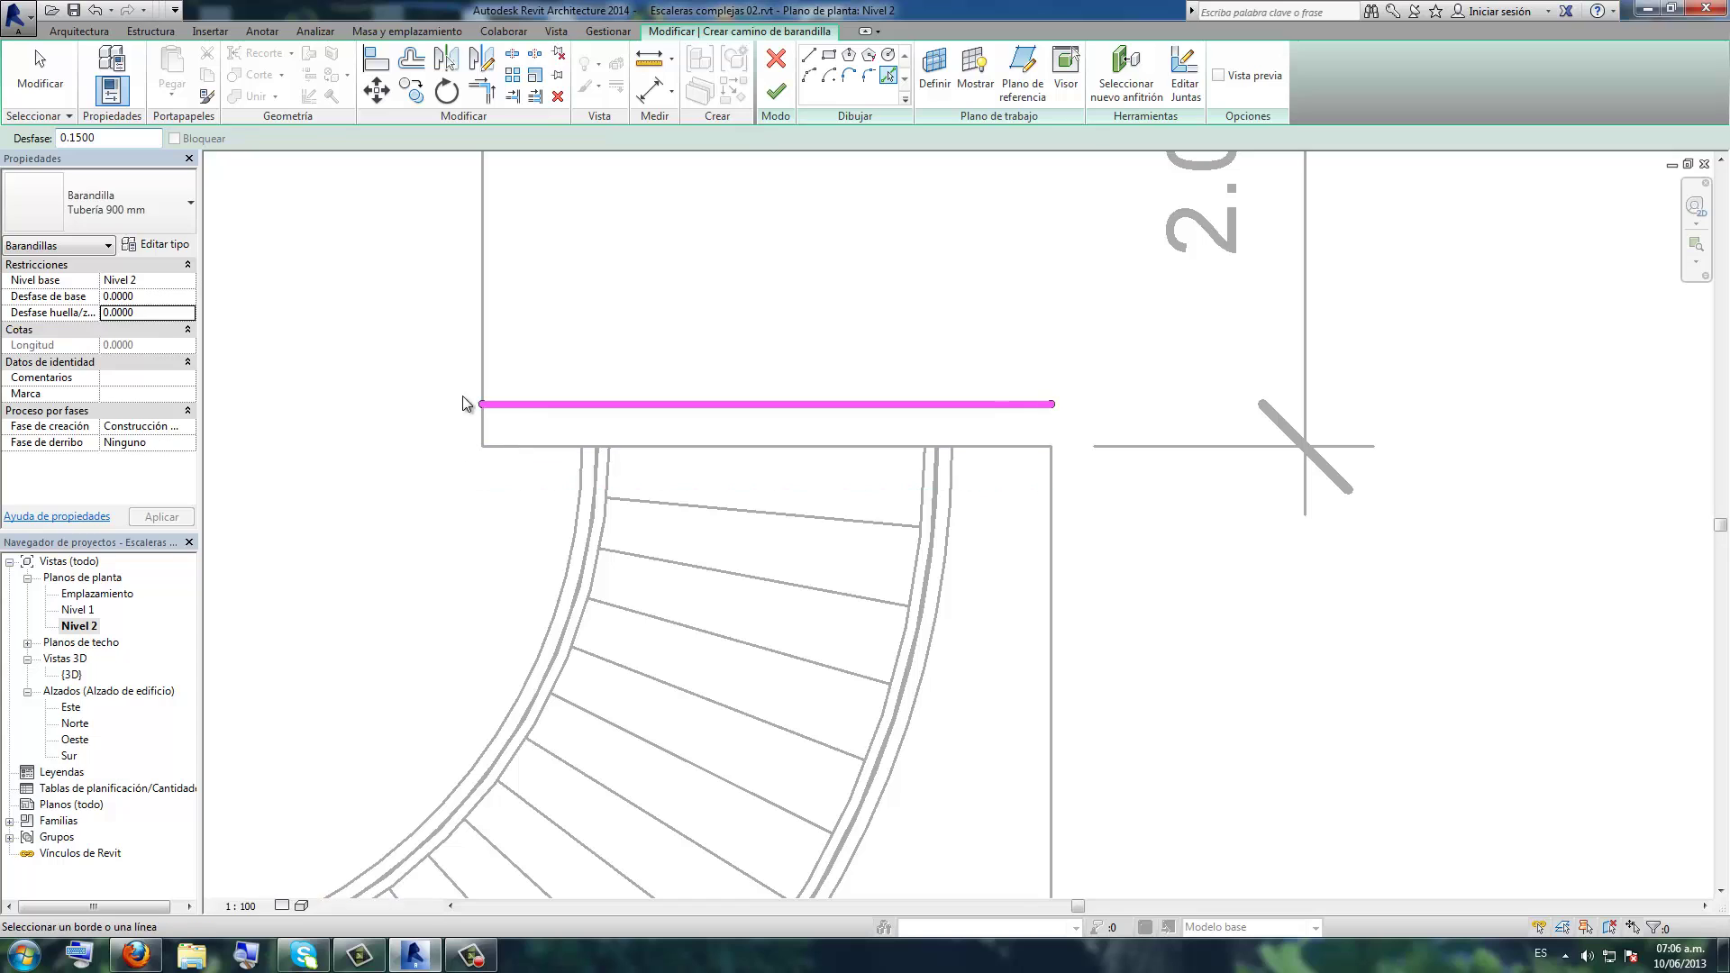
left_click(480, 306)
scroll(622, 296, "down", 3)
middle_click_drag(599, 415, 594, 478)
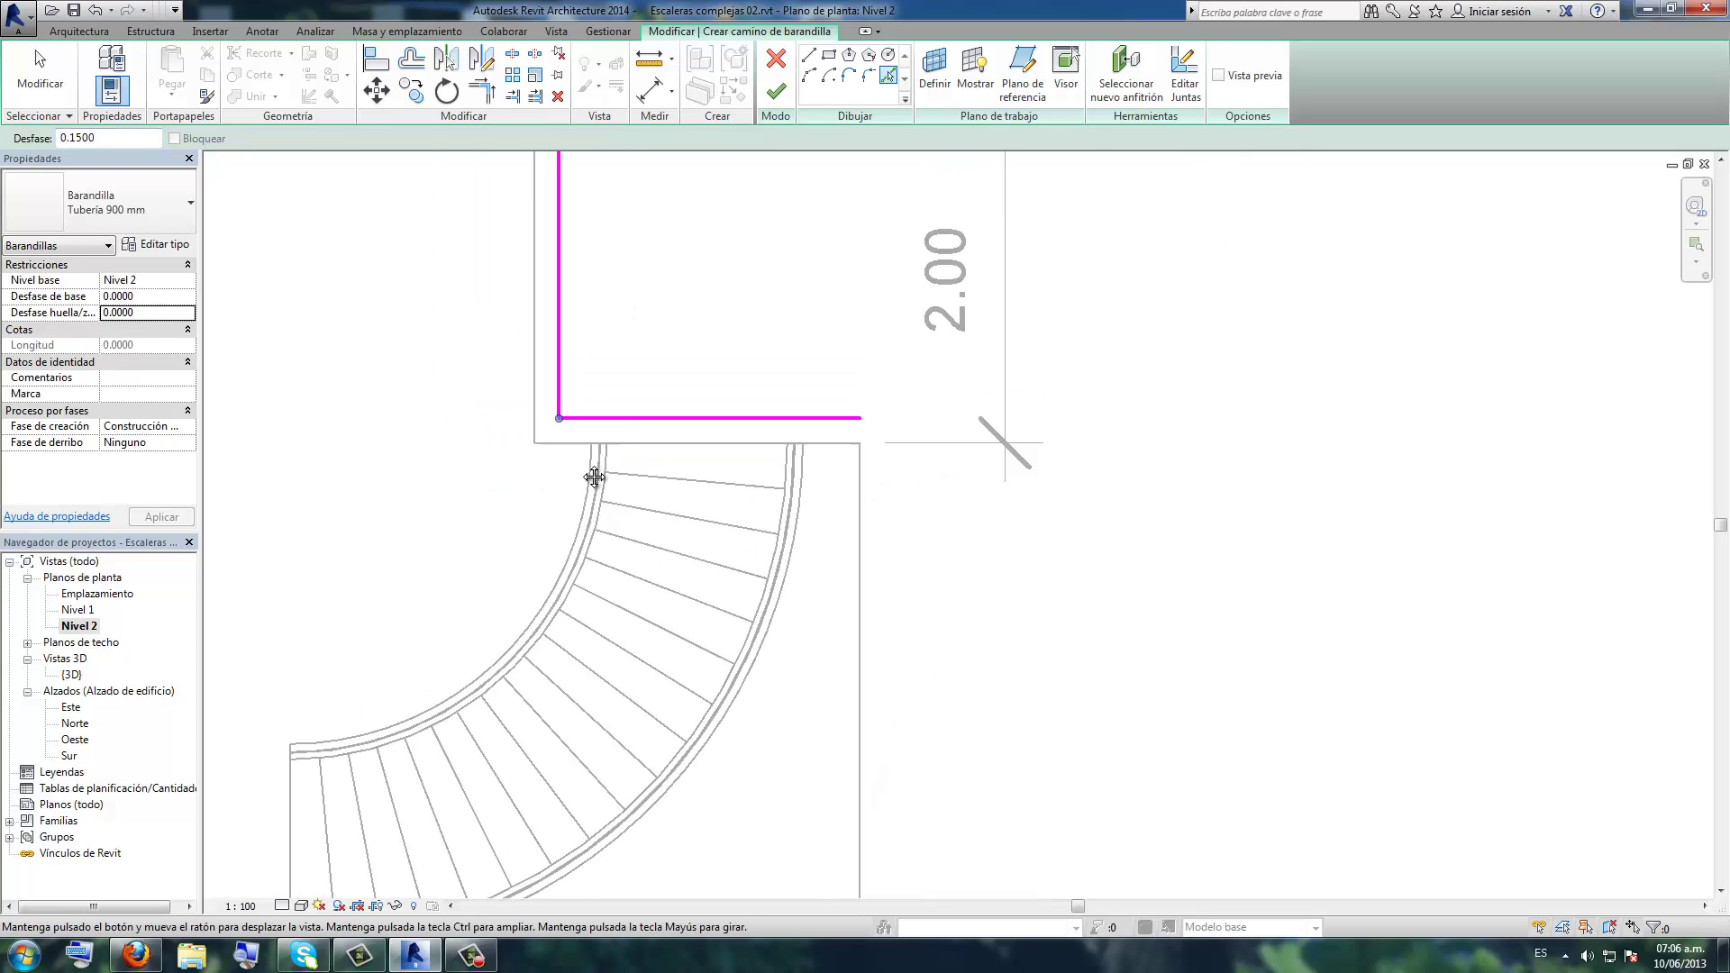
scroll(511, 270, "up", 2)
scroll(511, 263, "up", 1)
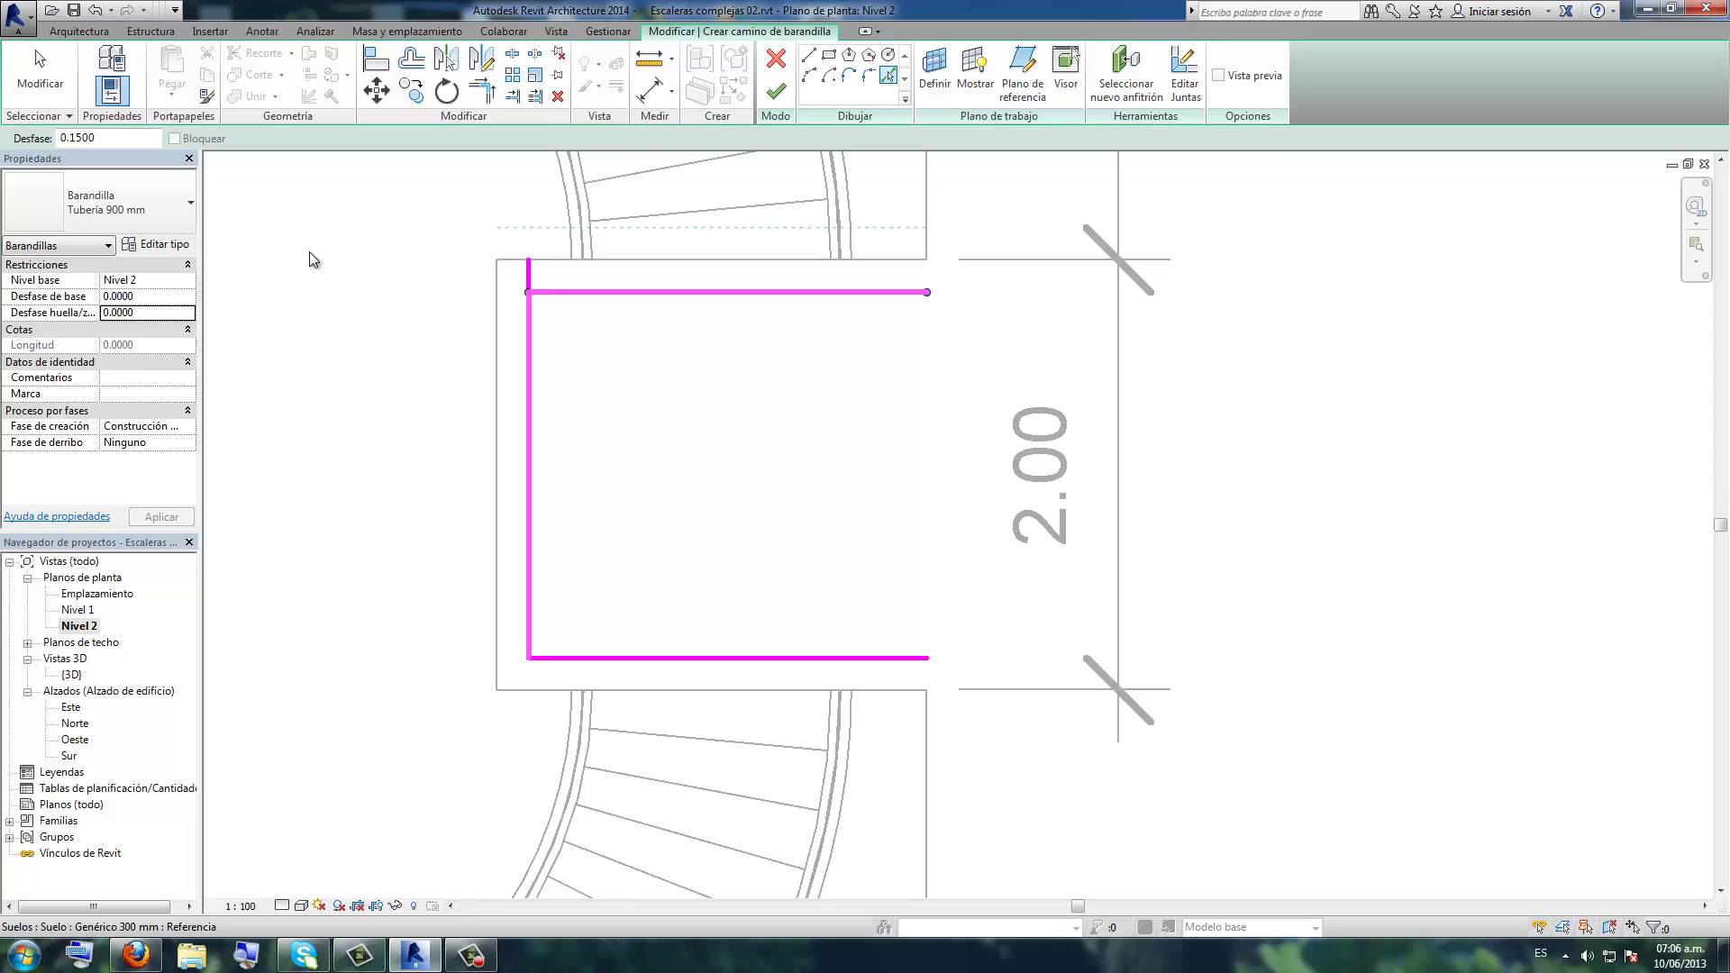
key("Escape")
key("Escape")
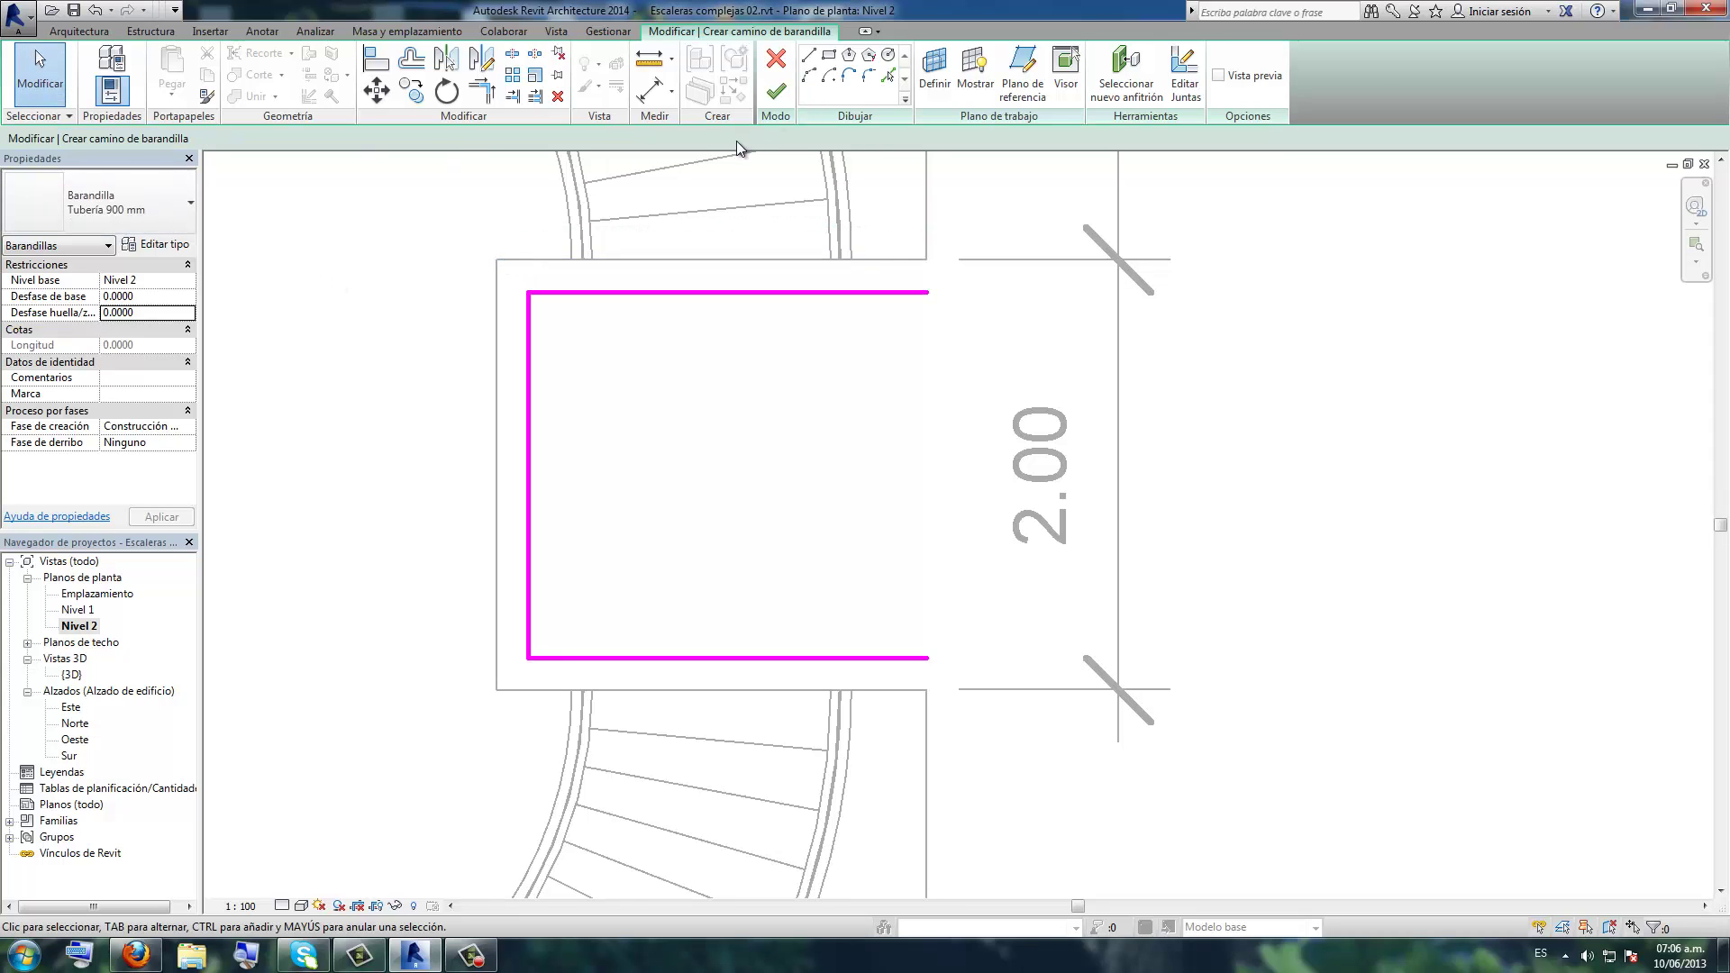
scroll(737, 149, "up", 1)
- Draw a short line linking the upper stair railing to the railing path
left_click(809, 60)
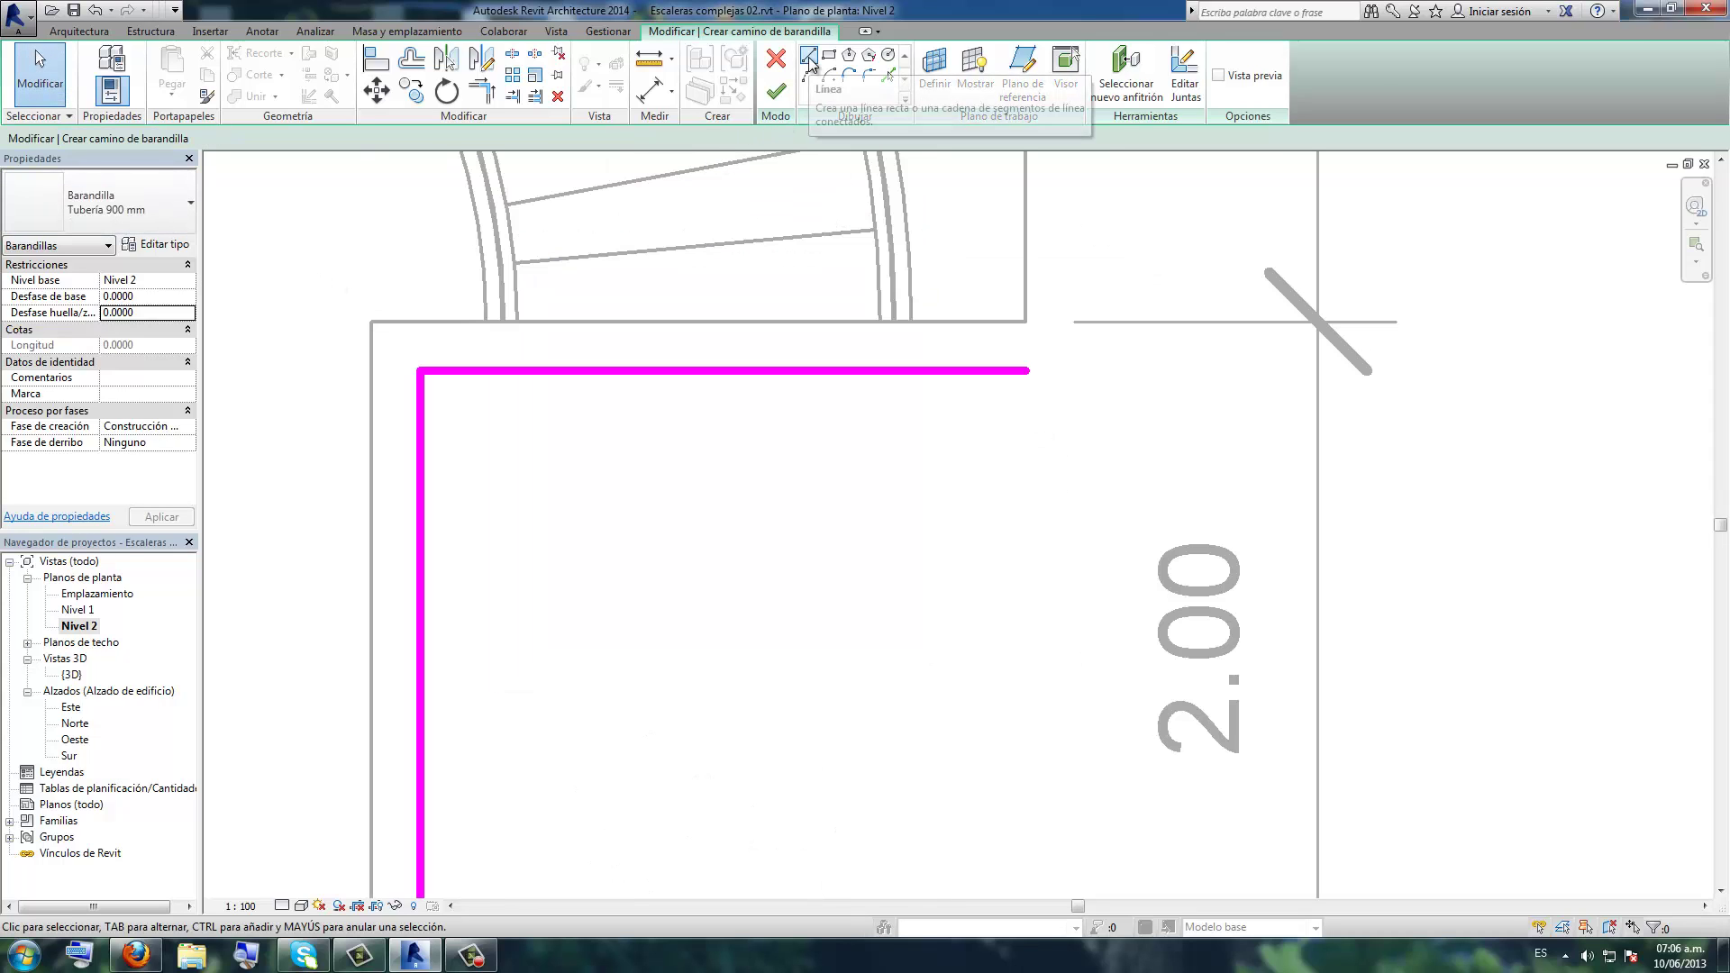
scroll(506, 350, "up", 2)
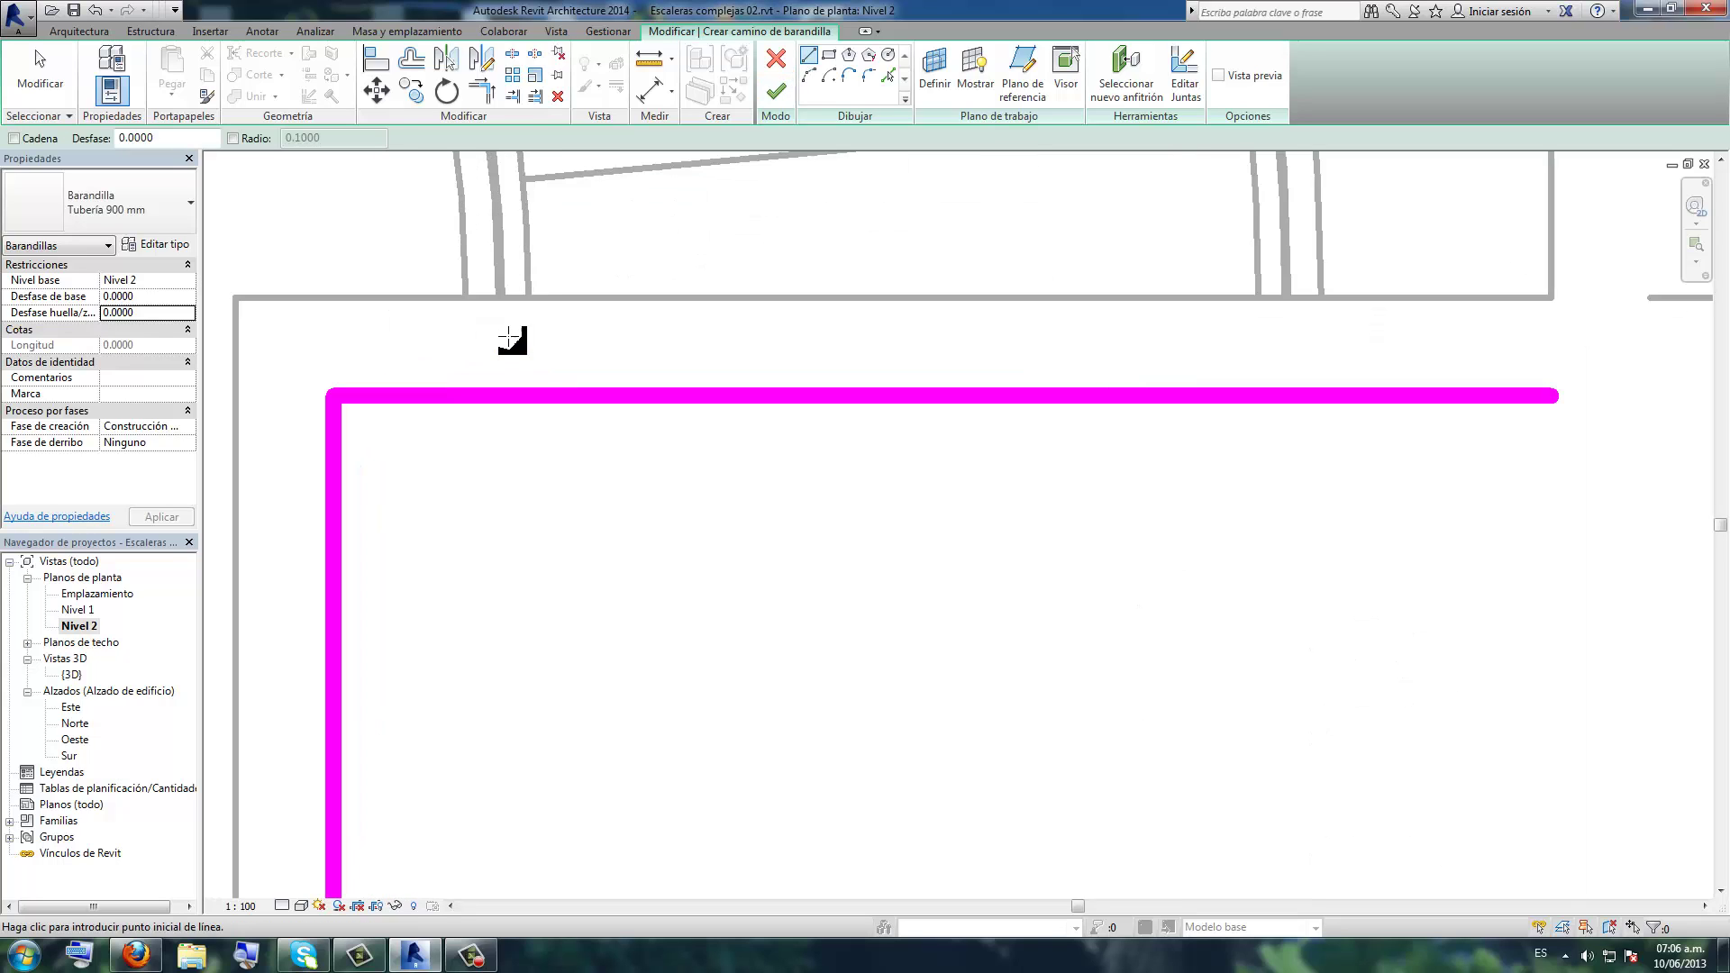
left_click(515, 297)
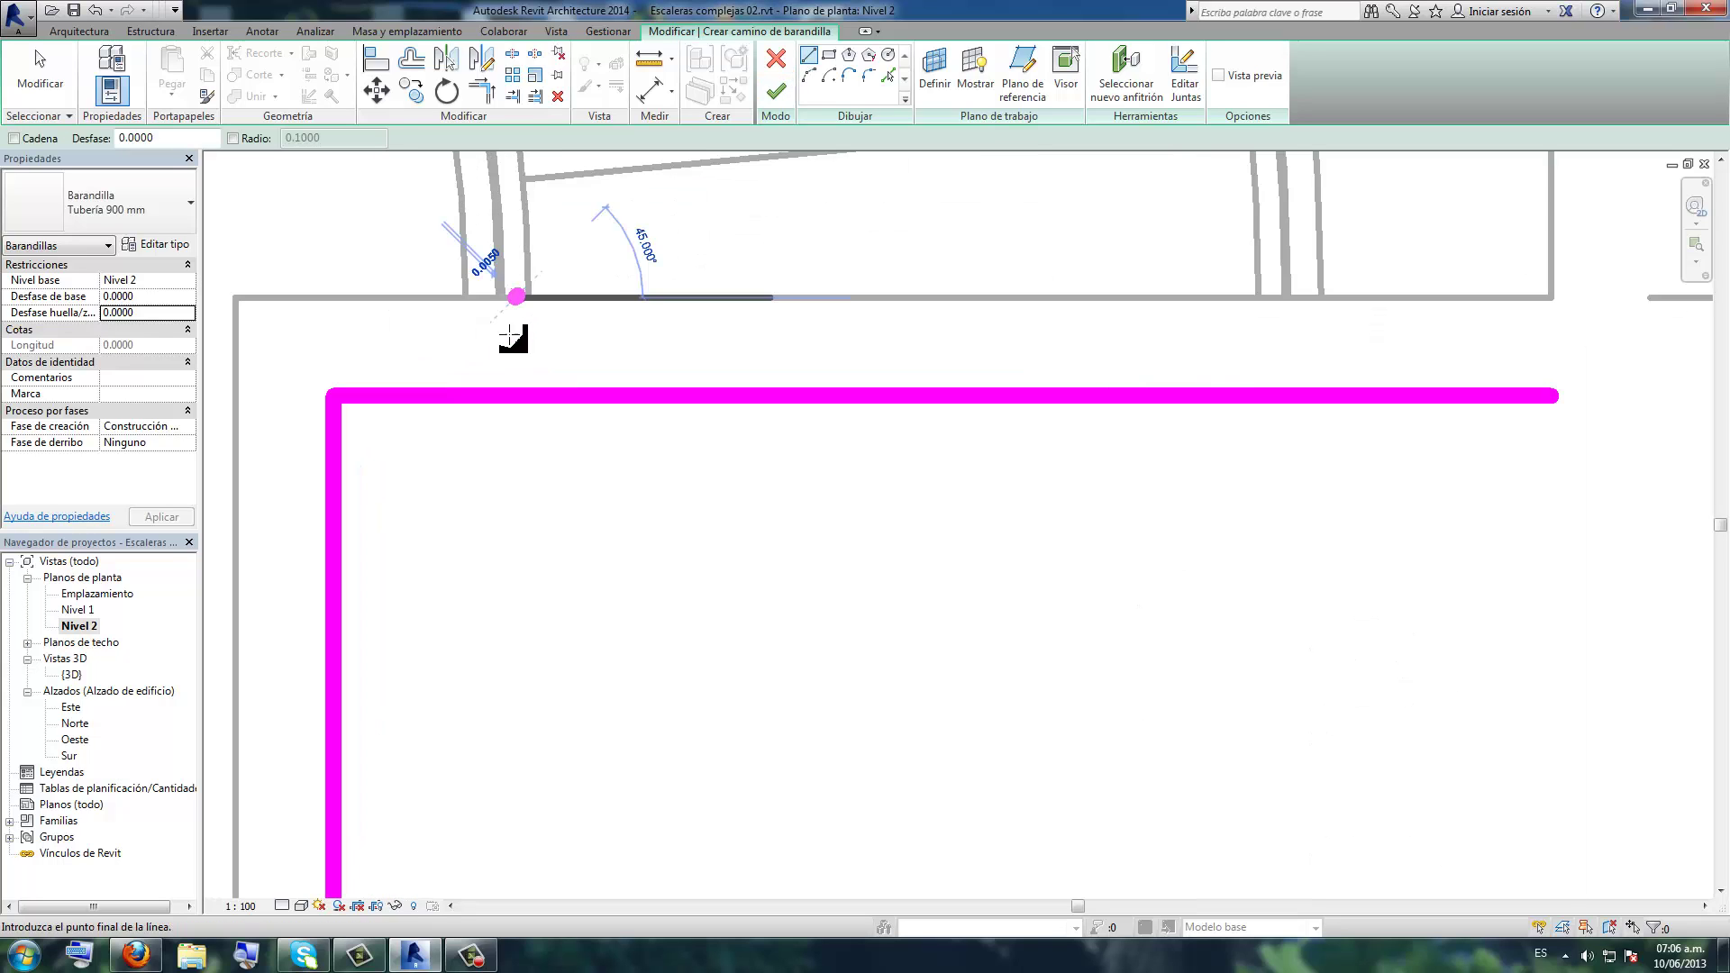
left_click(512, 394)
key("Escape")
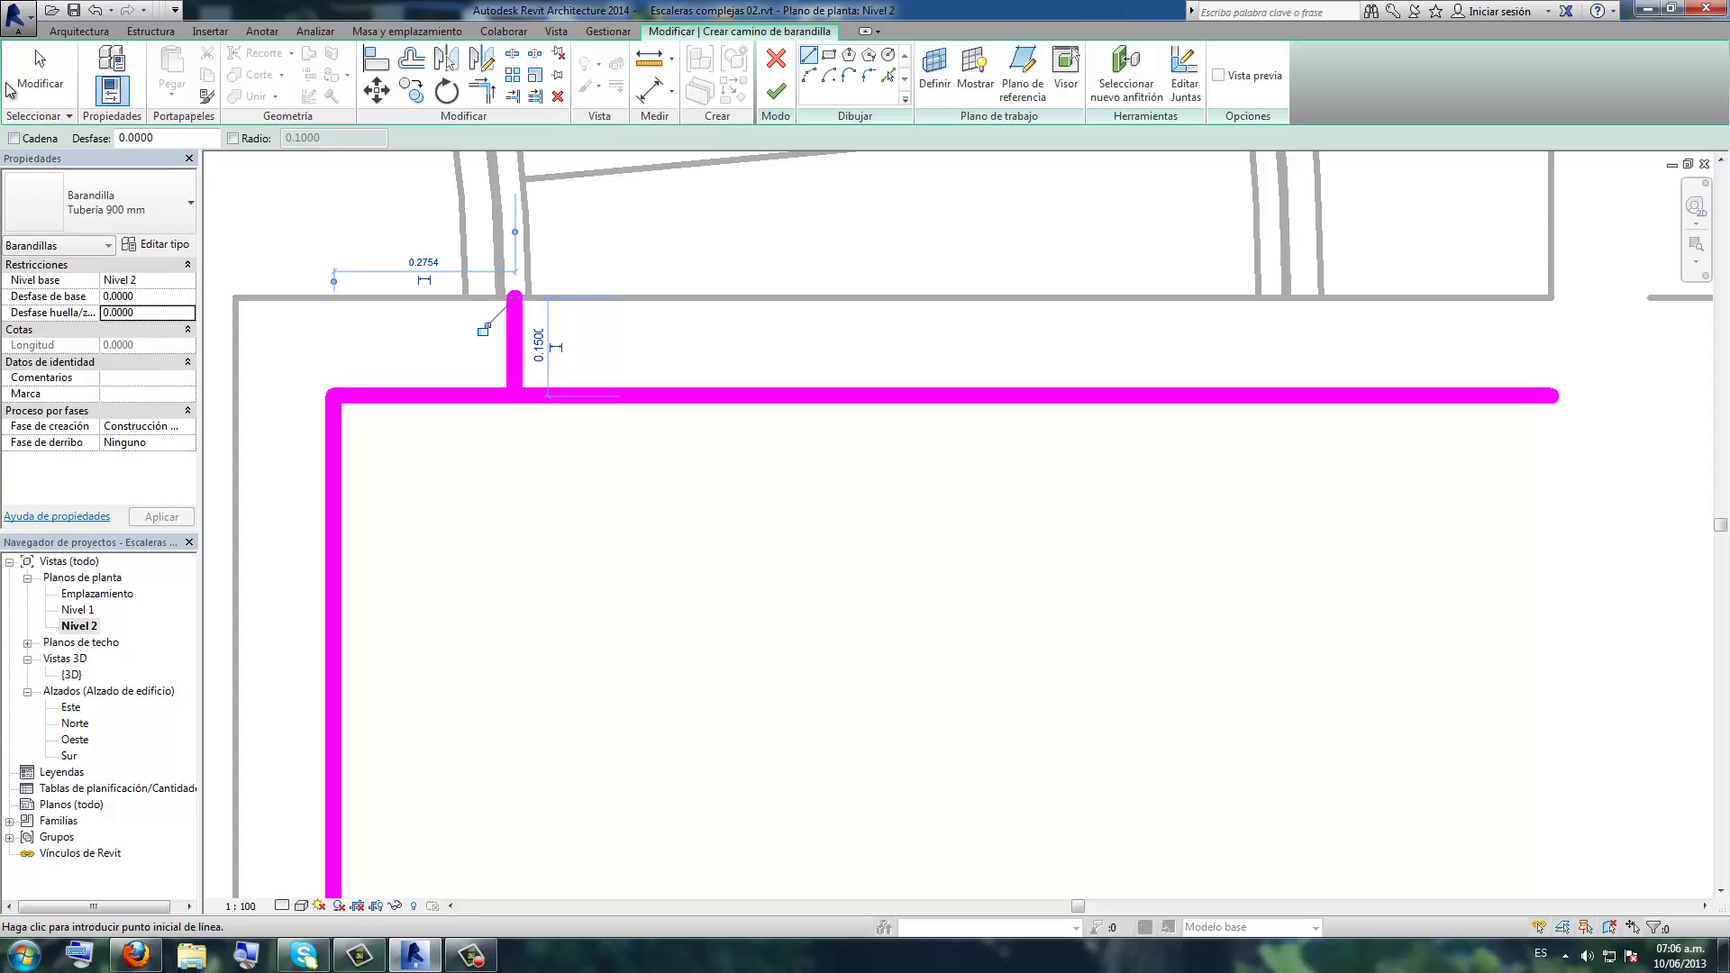
key("Escape")
key("Escape")
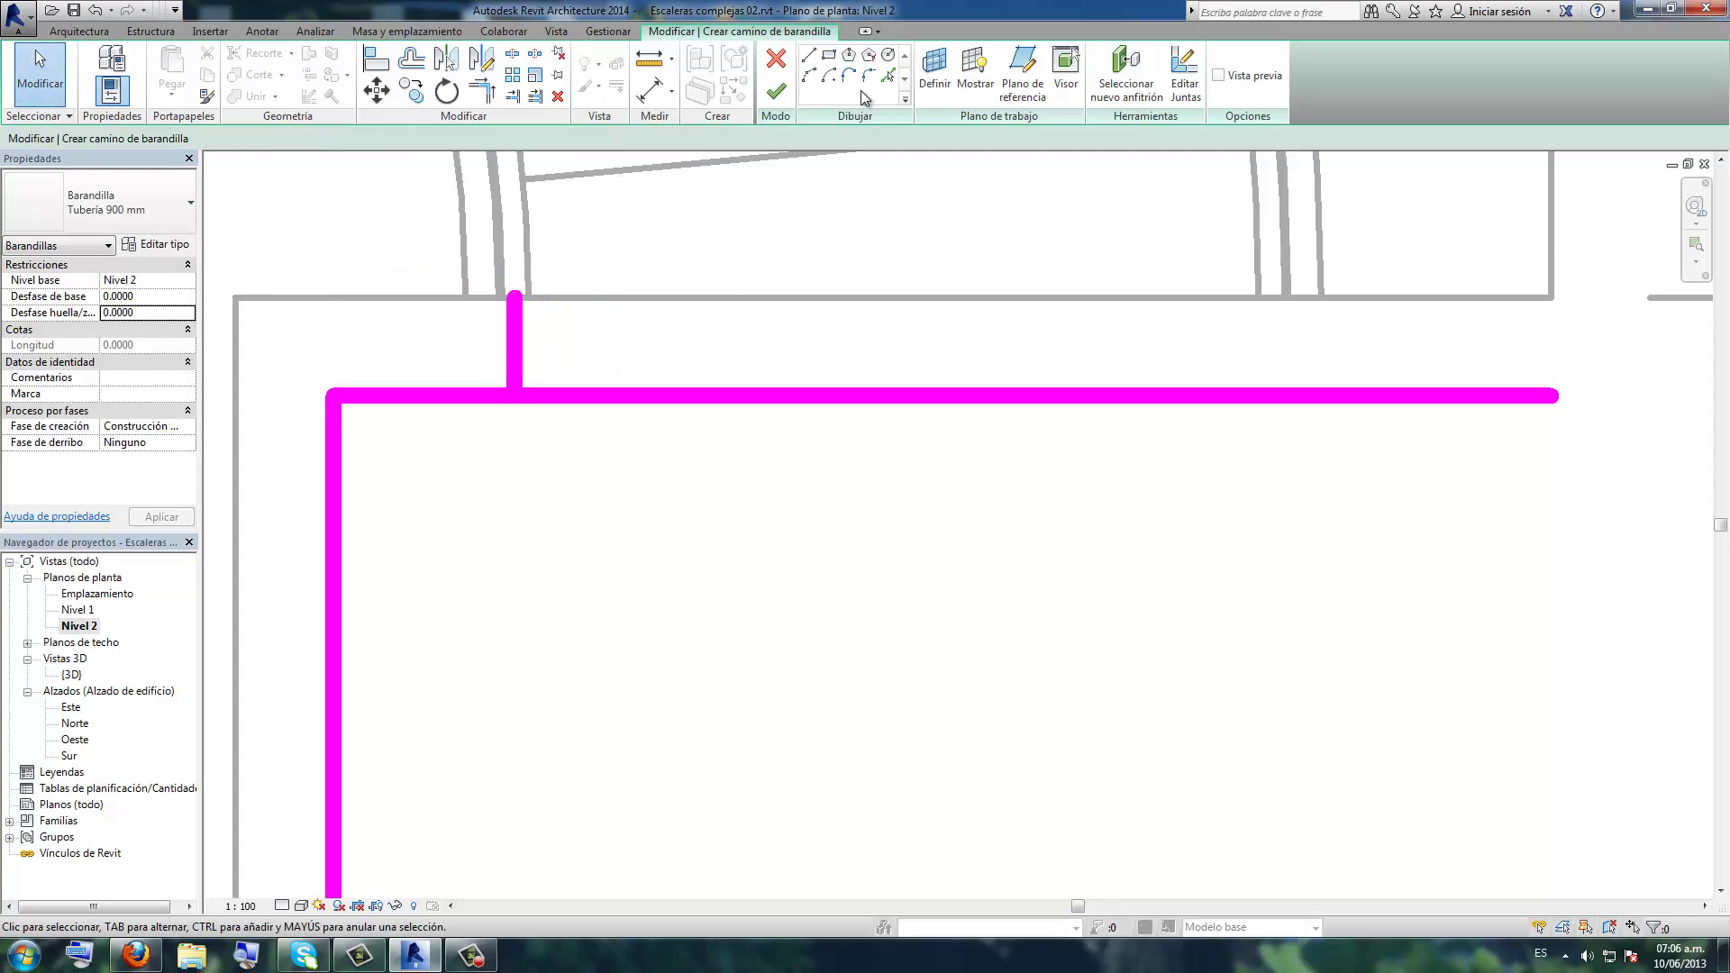
- Round the path's two upper corners with 0.1000-radius fillet arcs
left_click(868, 77)
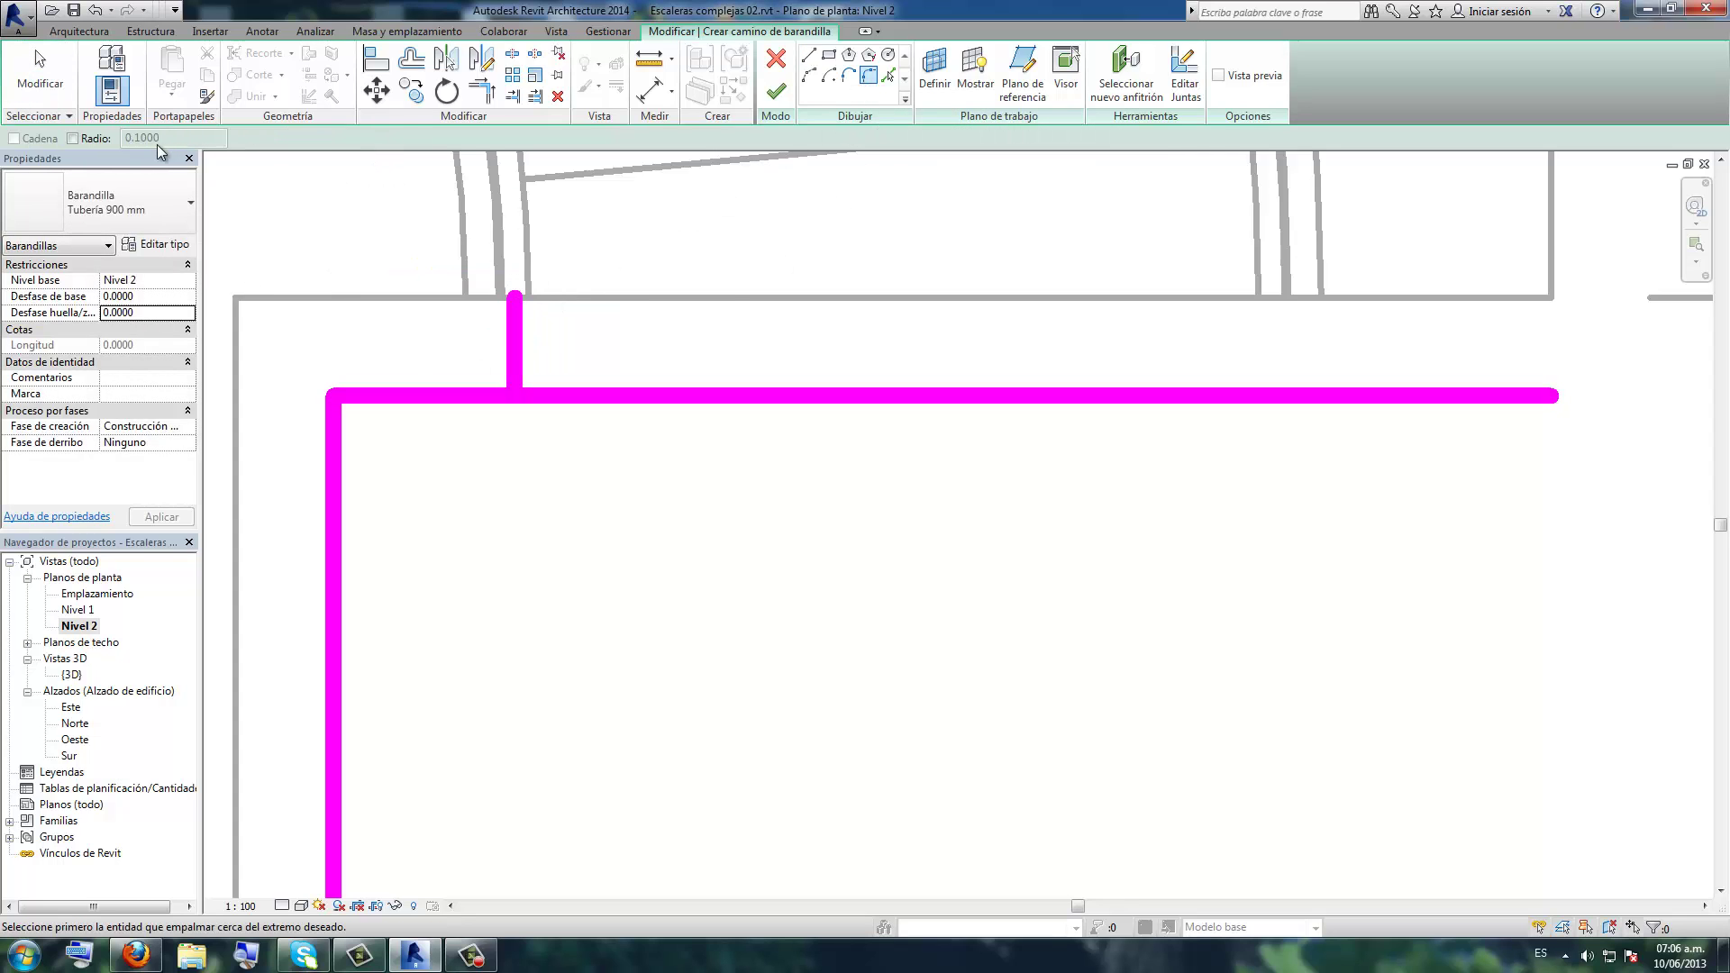
left_click(75, 139)
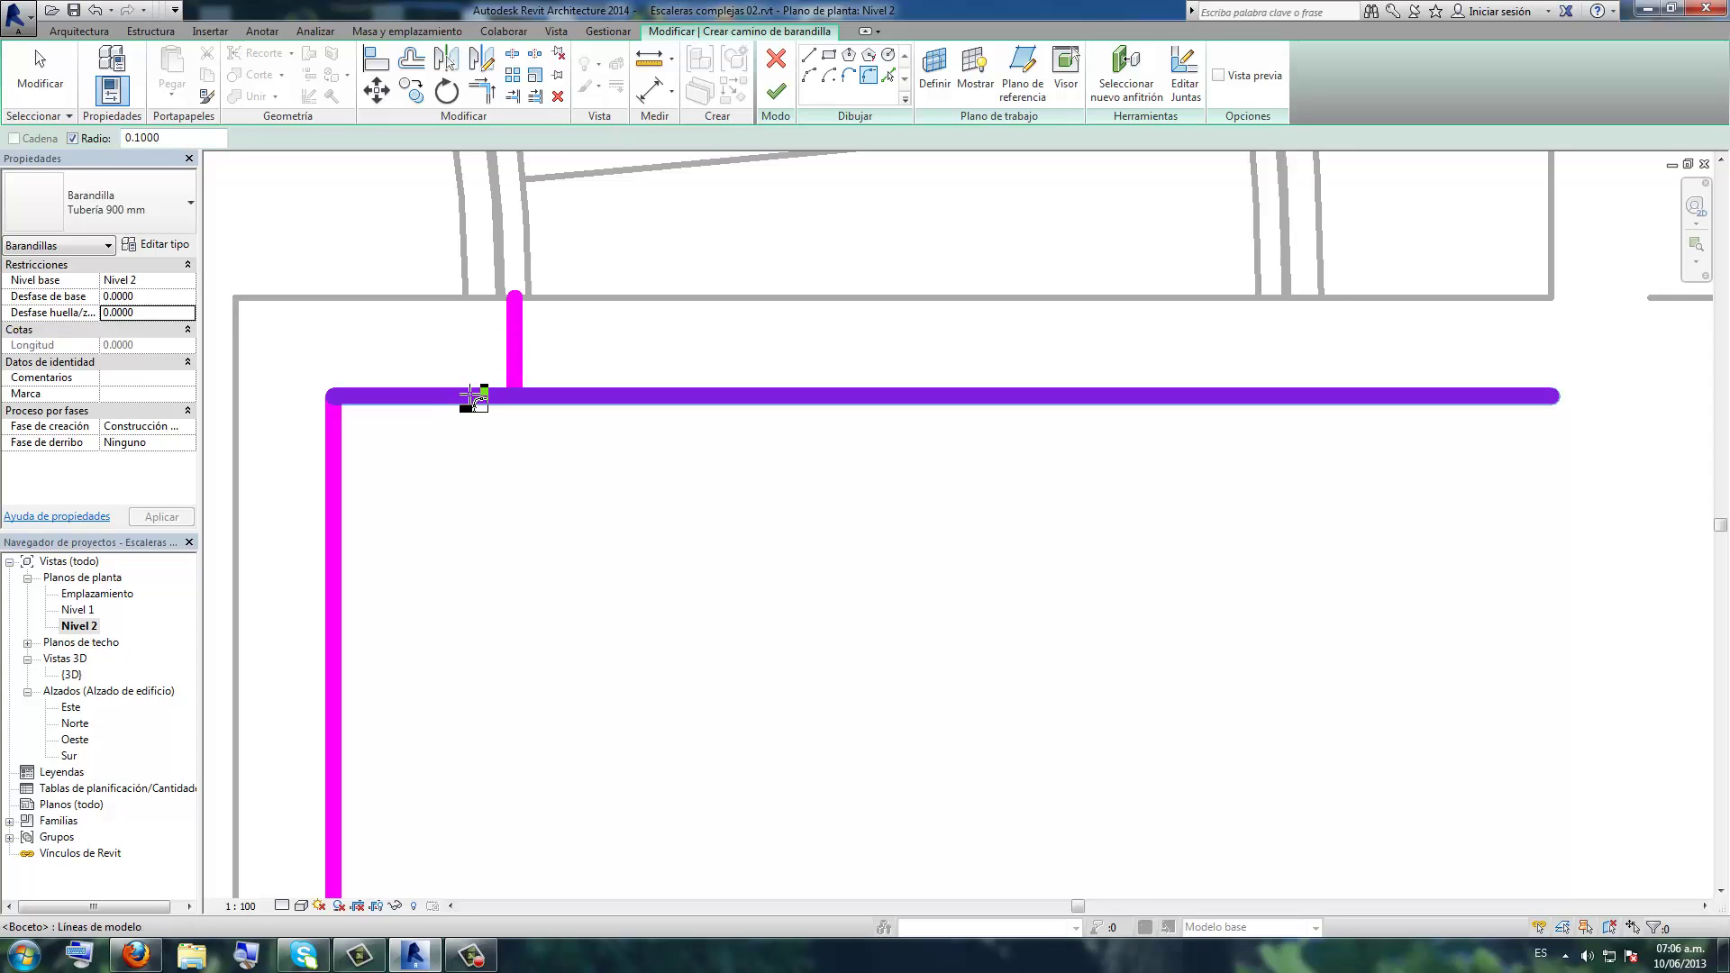
left_click(473, 397)
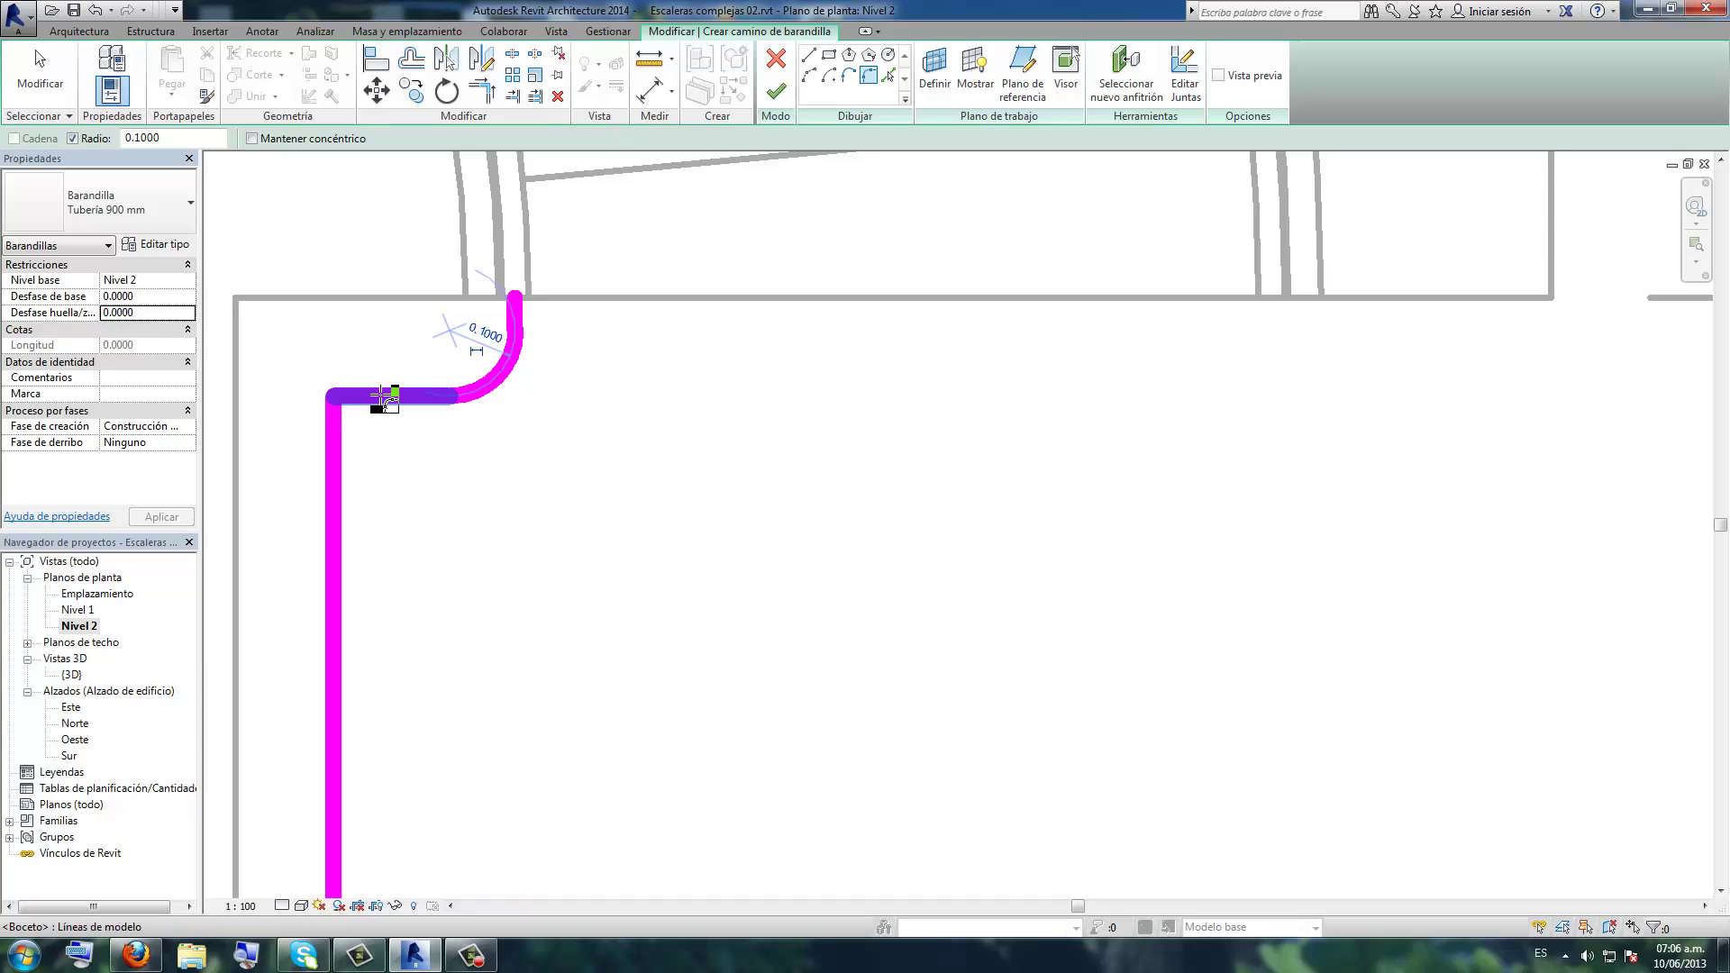
left_click(383, 396)
left_click(334, 461)
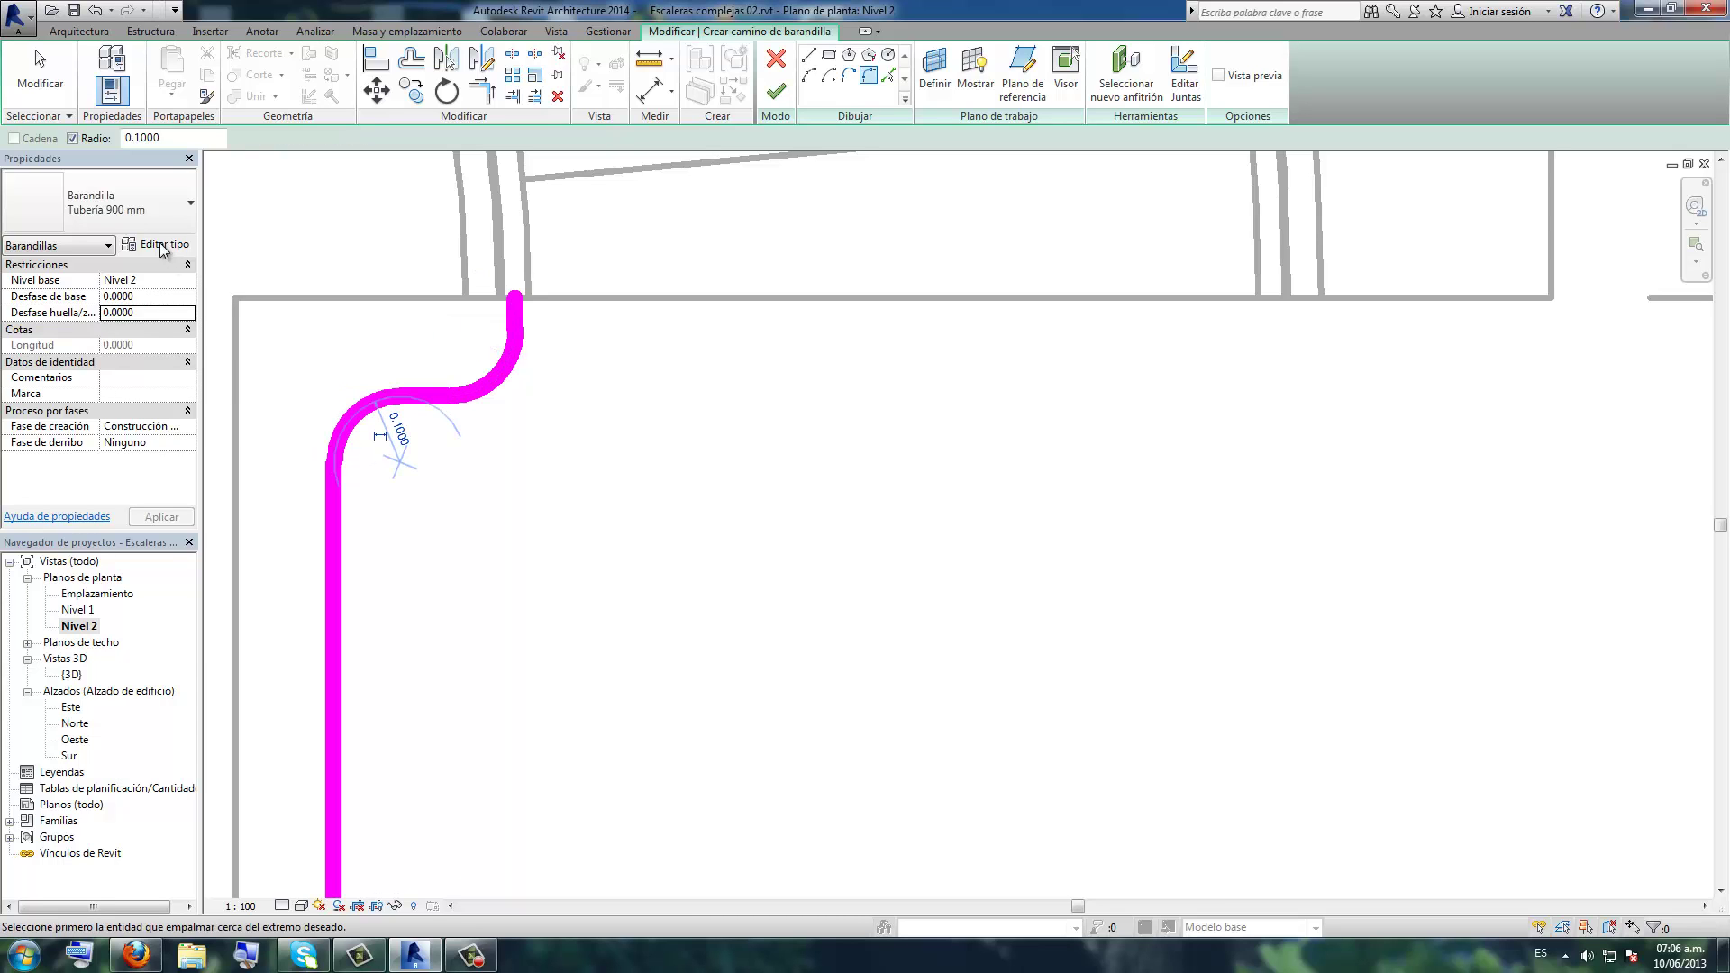
key("Escape")
scroll(523, 647, "down", 3)
mouse_move(486, 640)
middle_mouse_down()
mouse_move(518, 449)
mouse_move(486, 271)
middle_mouse_up()
scroll(540, 541, "up", 2)
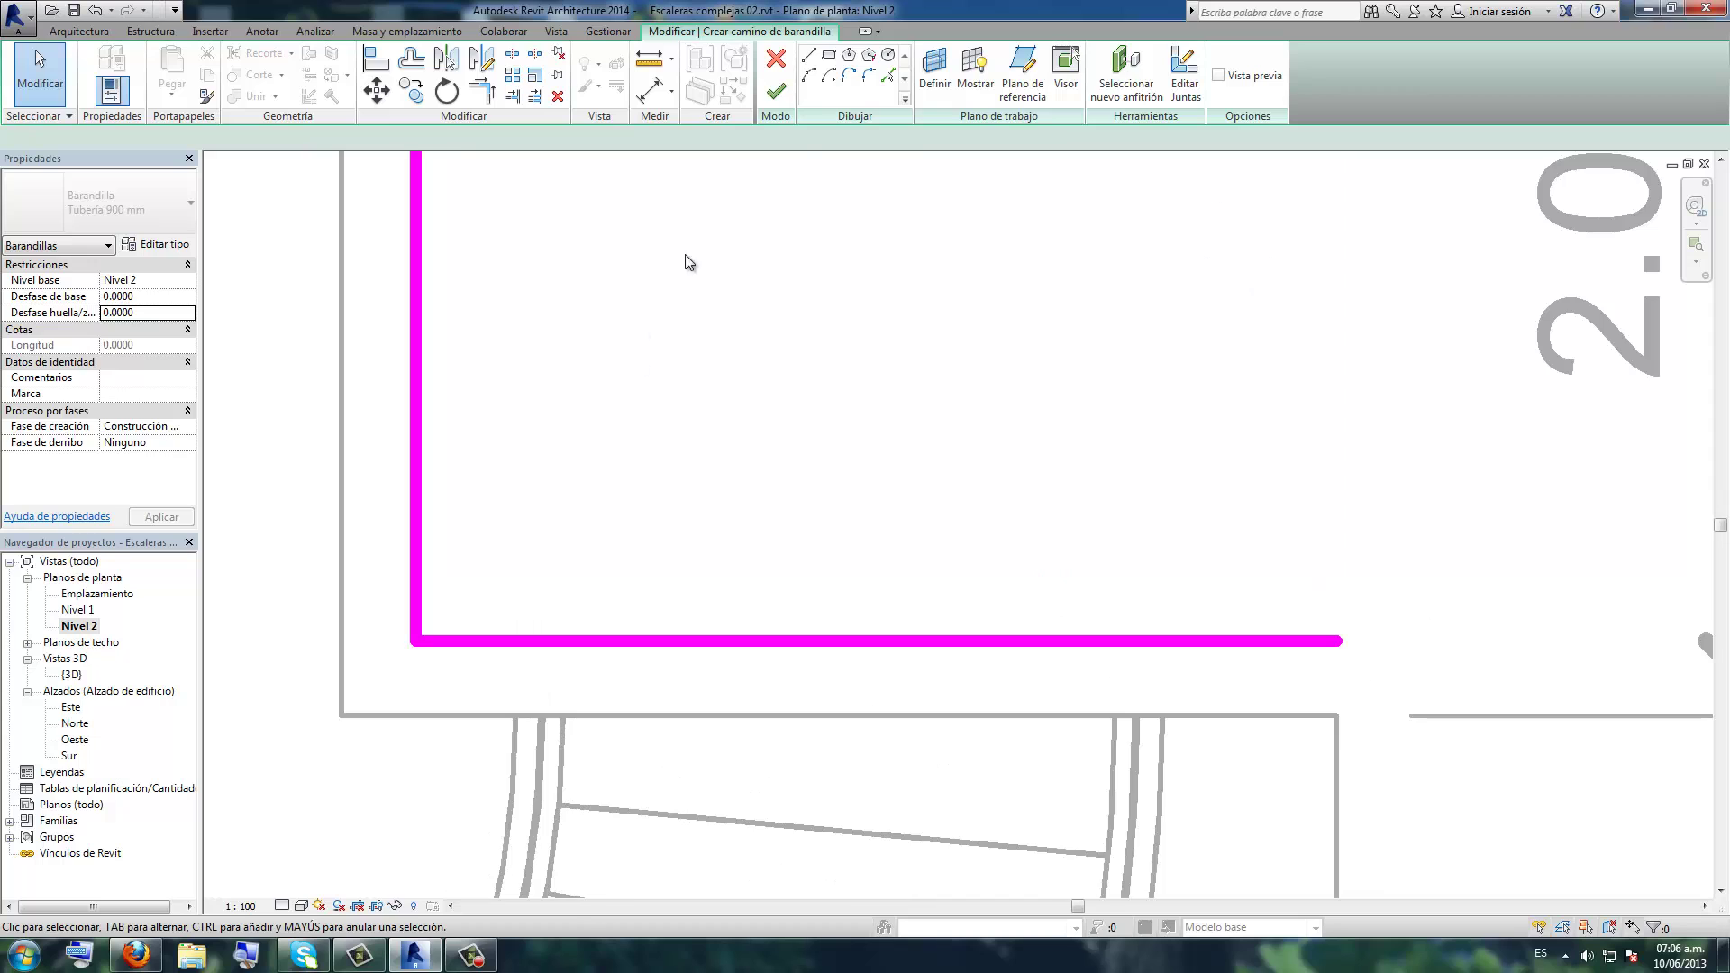
- Draw a short line linking the lower stair railing to the bottom path line
left_click(810, 56)
scroll(567, 721, "up", 1)
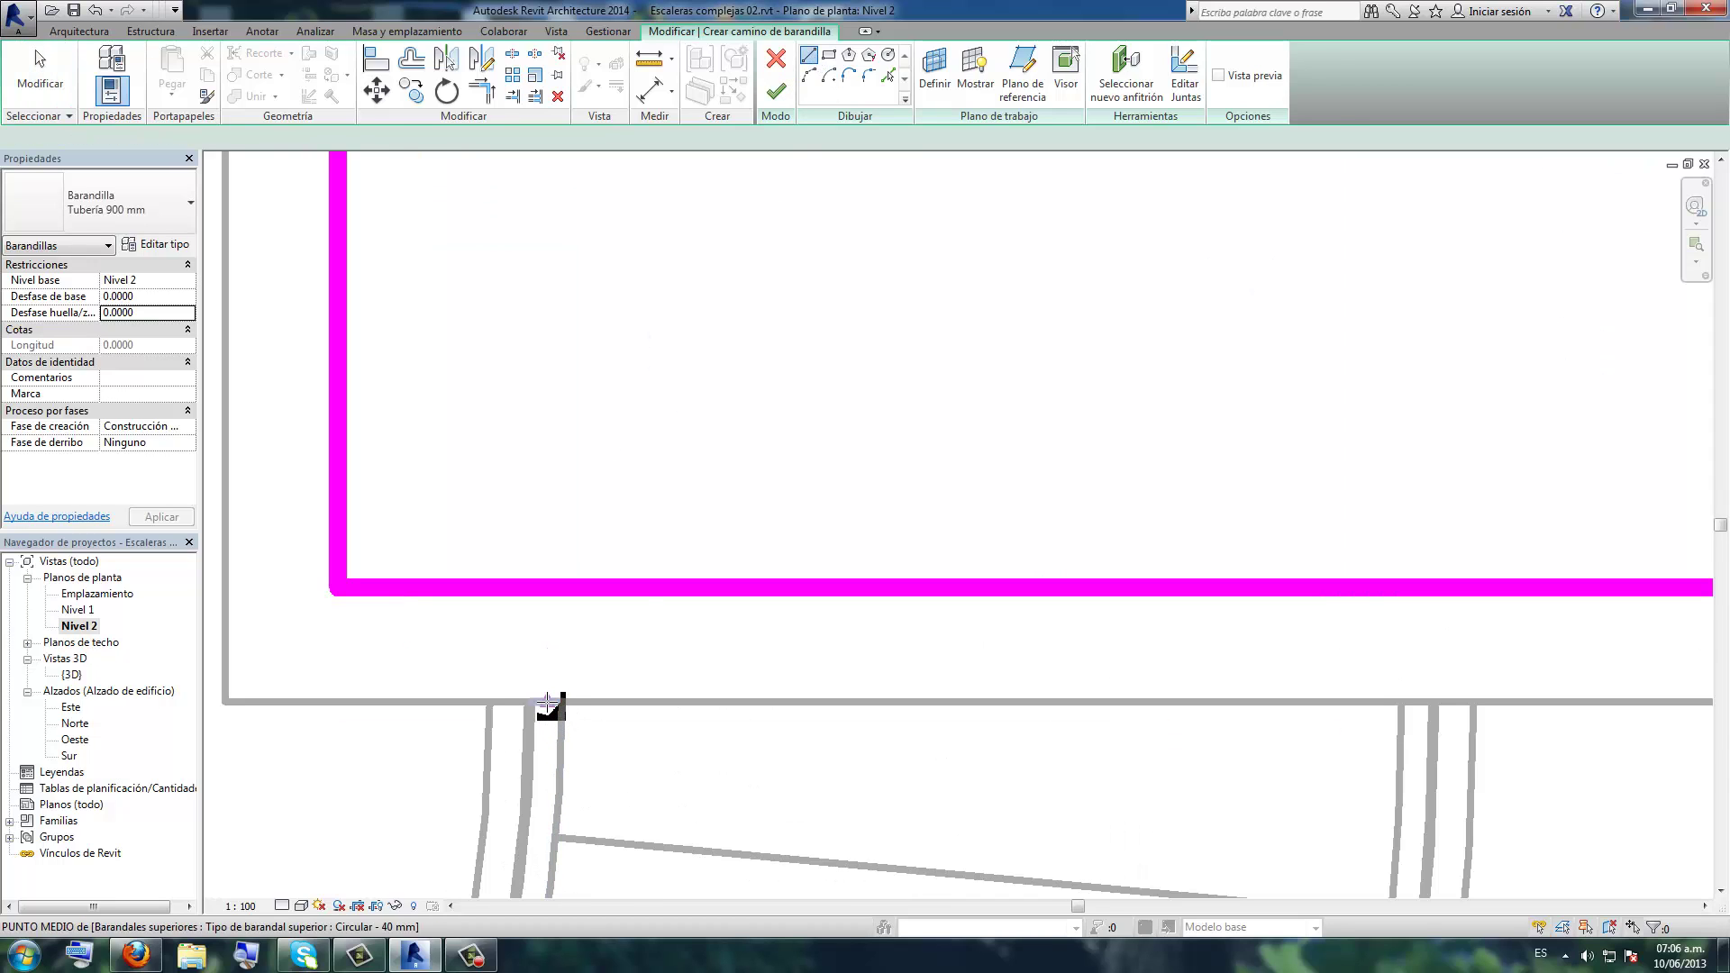
left_click(548, 703)
left_click(547, 597)
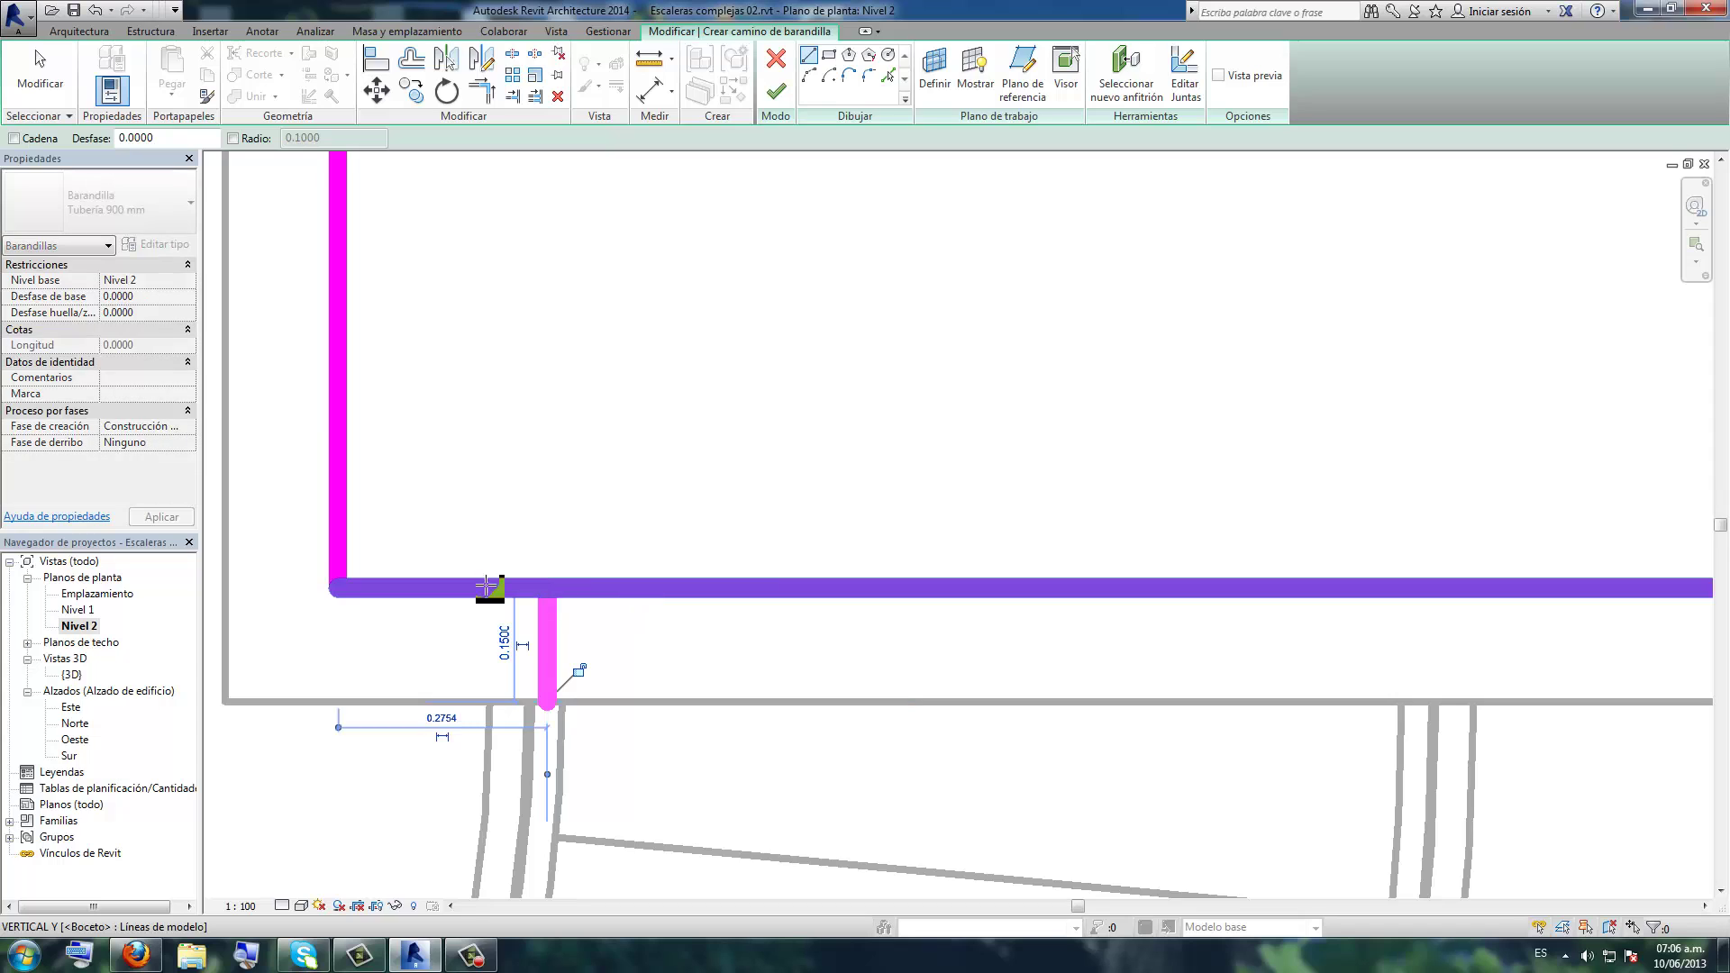
key("Escape")
key("Escape")
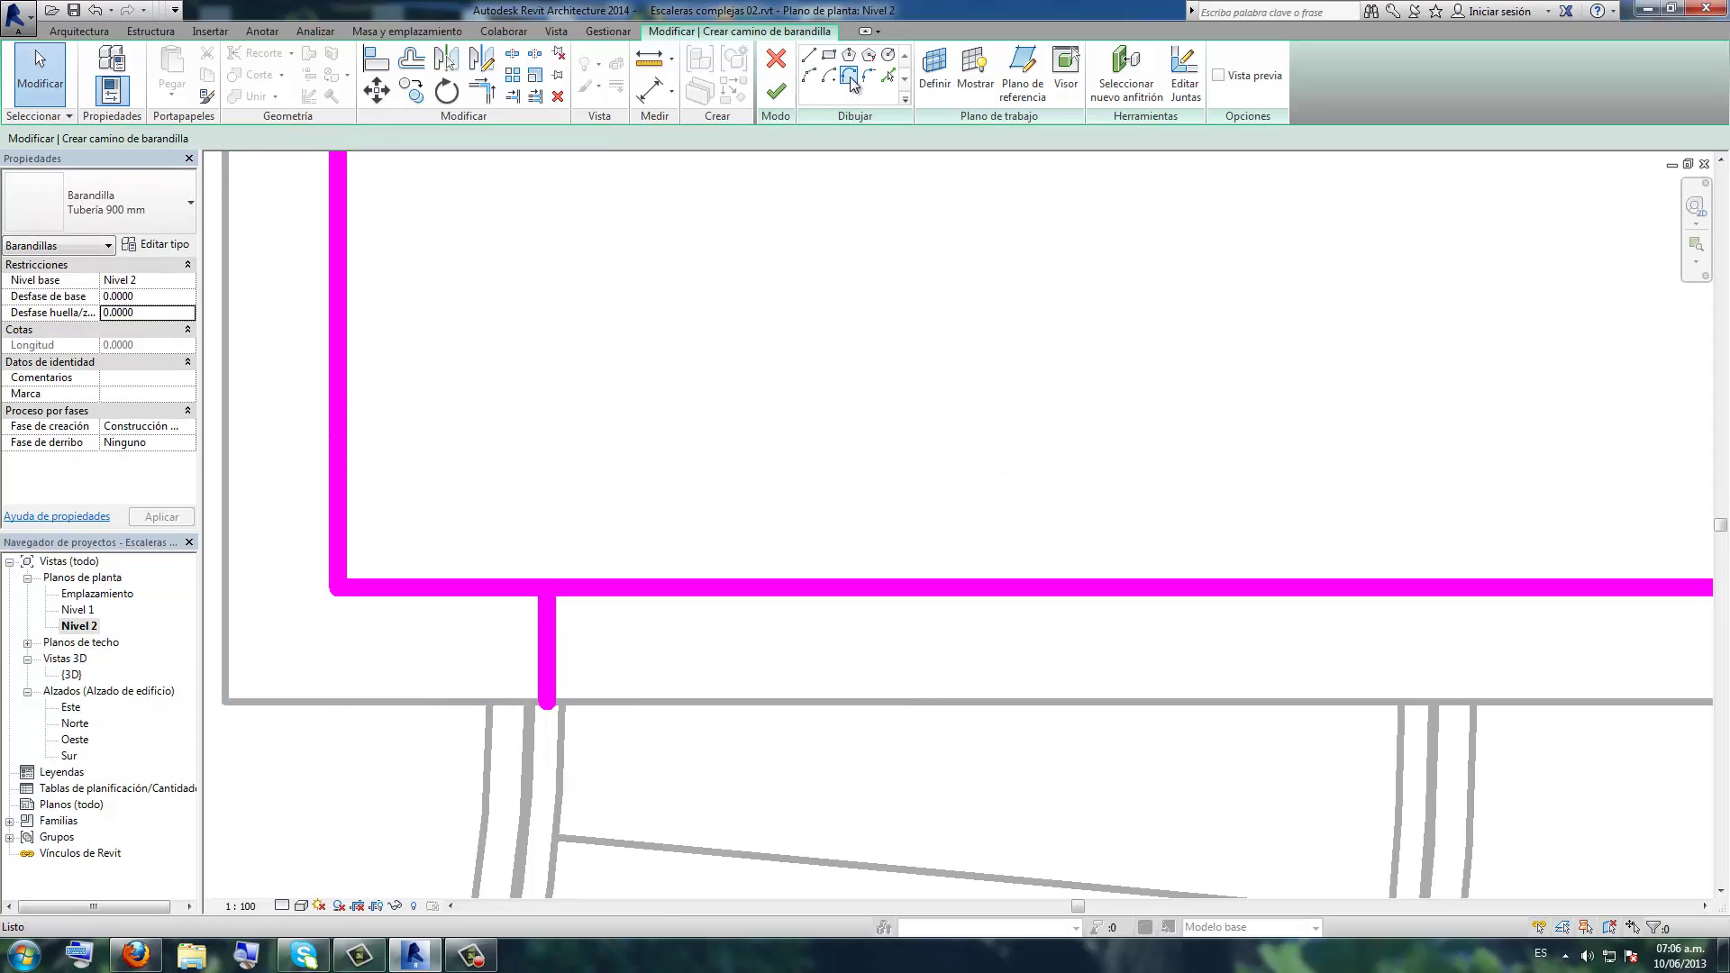
left_click(542, 620)
left_click(420, 587)
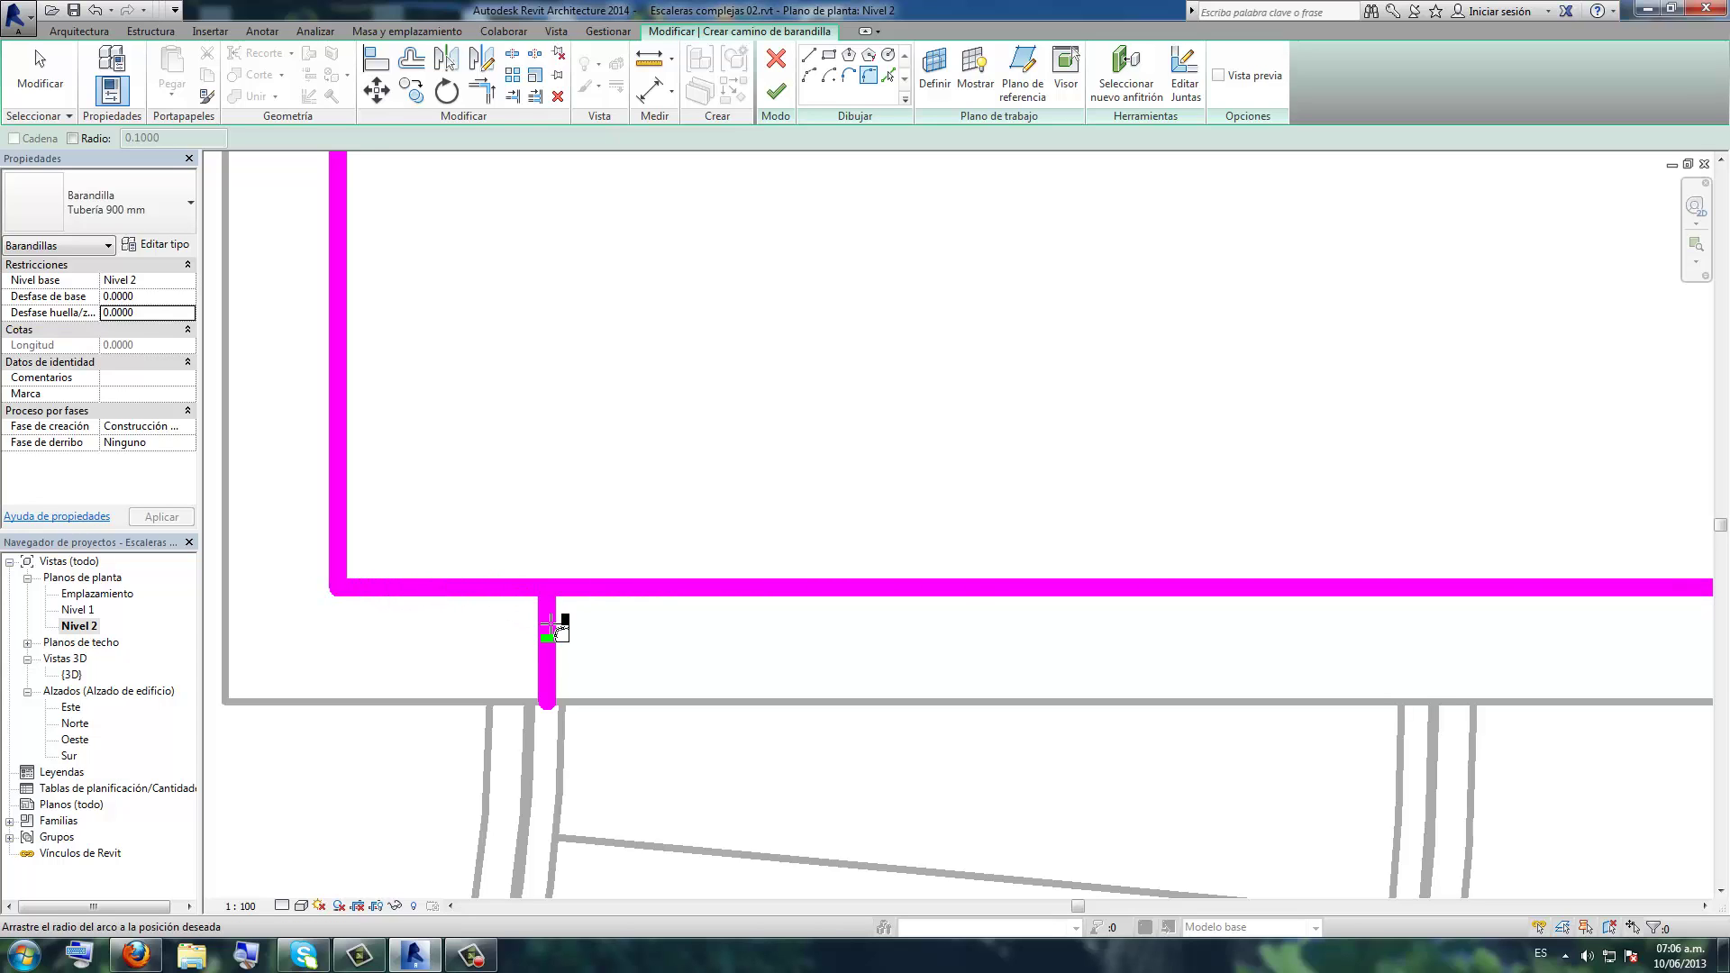
key("Escape")
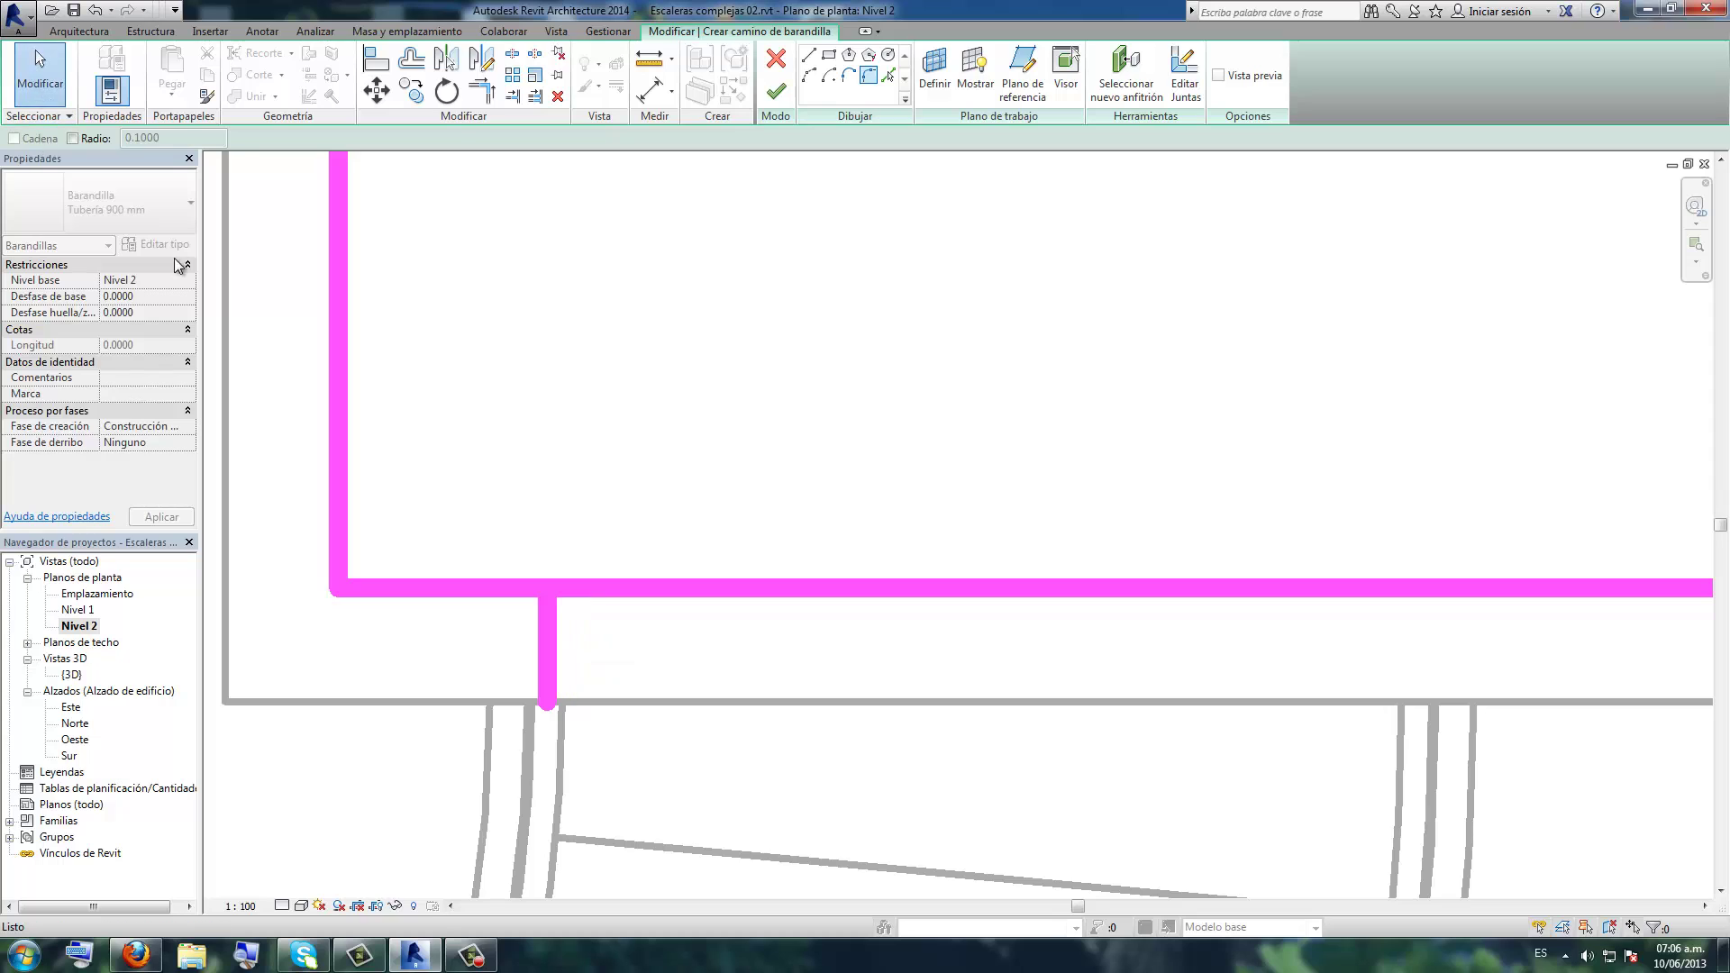
- Round the path's two lower corners with 0.1000-radius fillet arcs
left_click(869, 75)
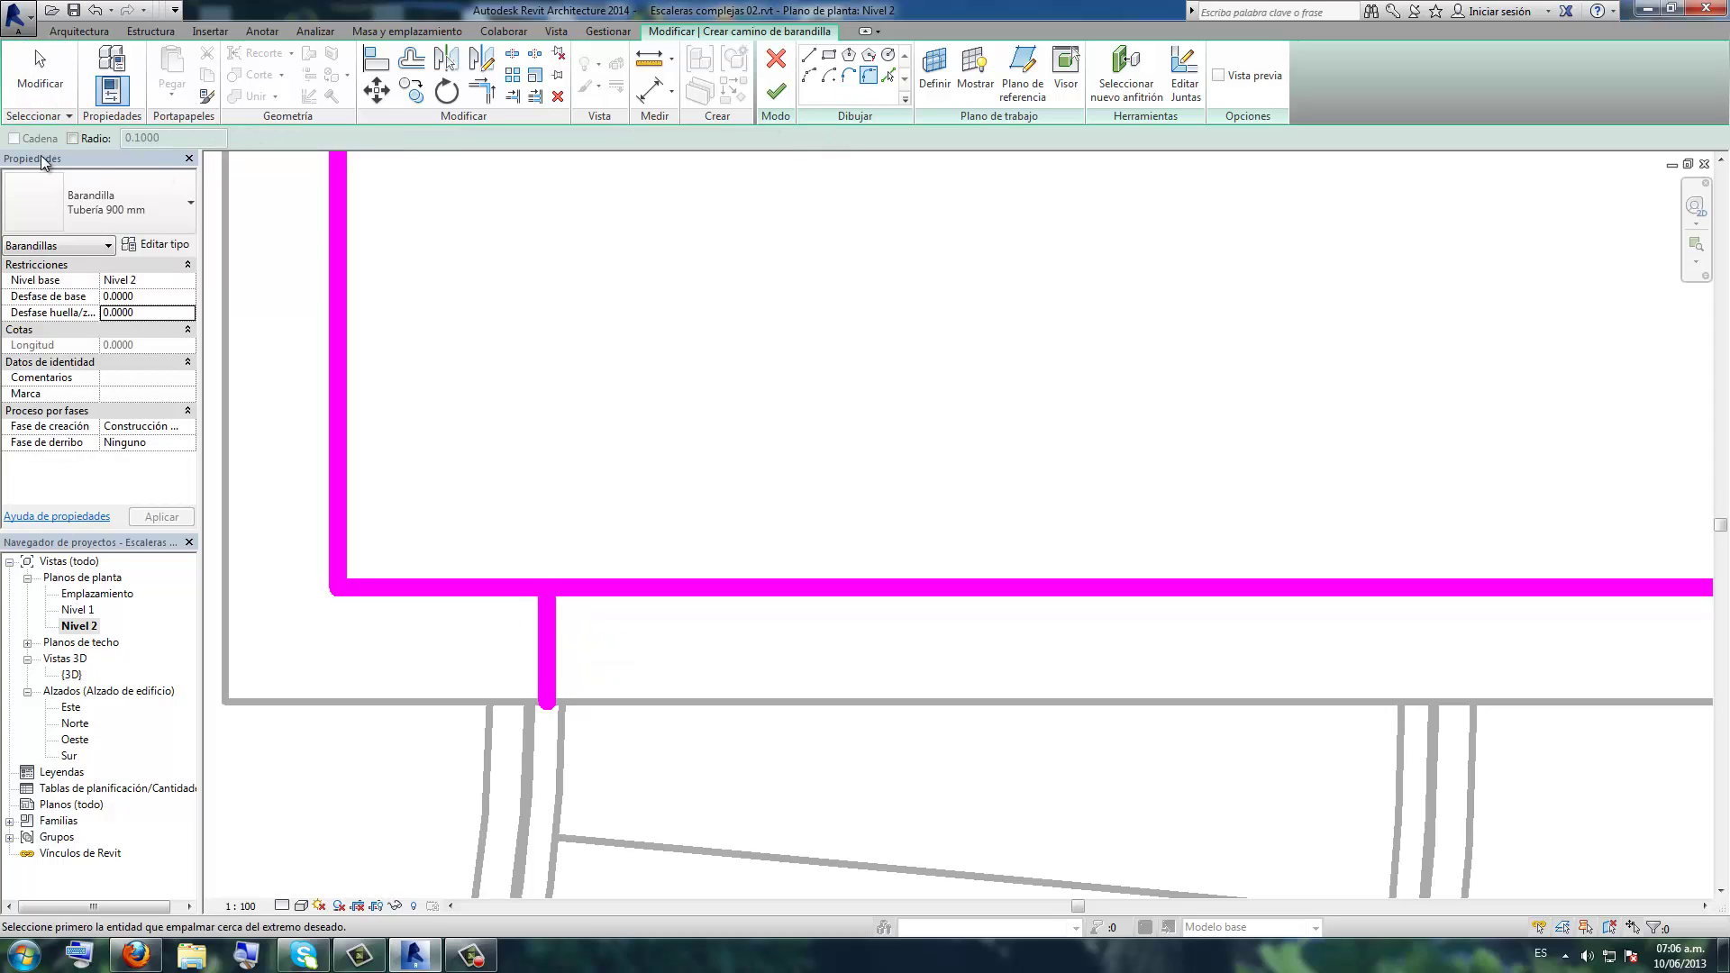
left_click(72, 138)
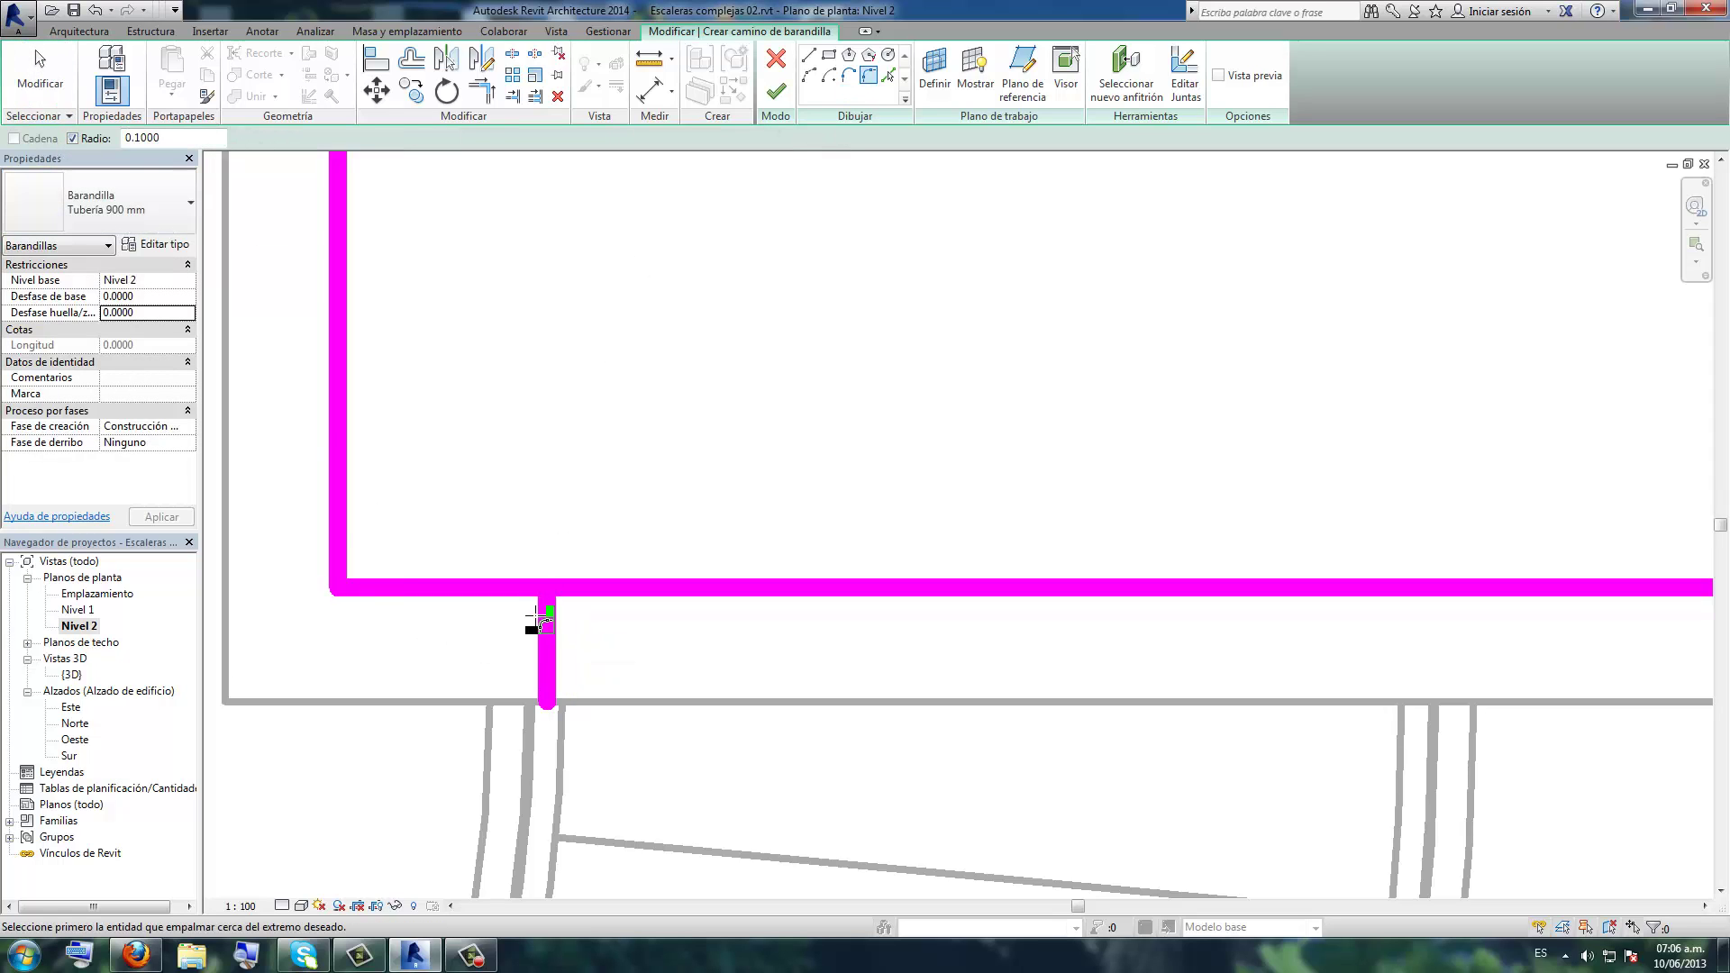
left_click(544, 613)
left_click(495, 591)
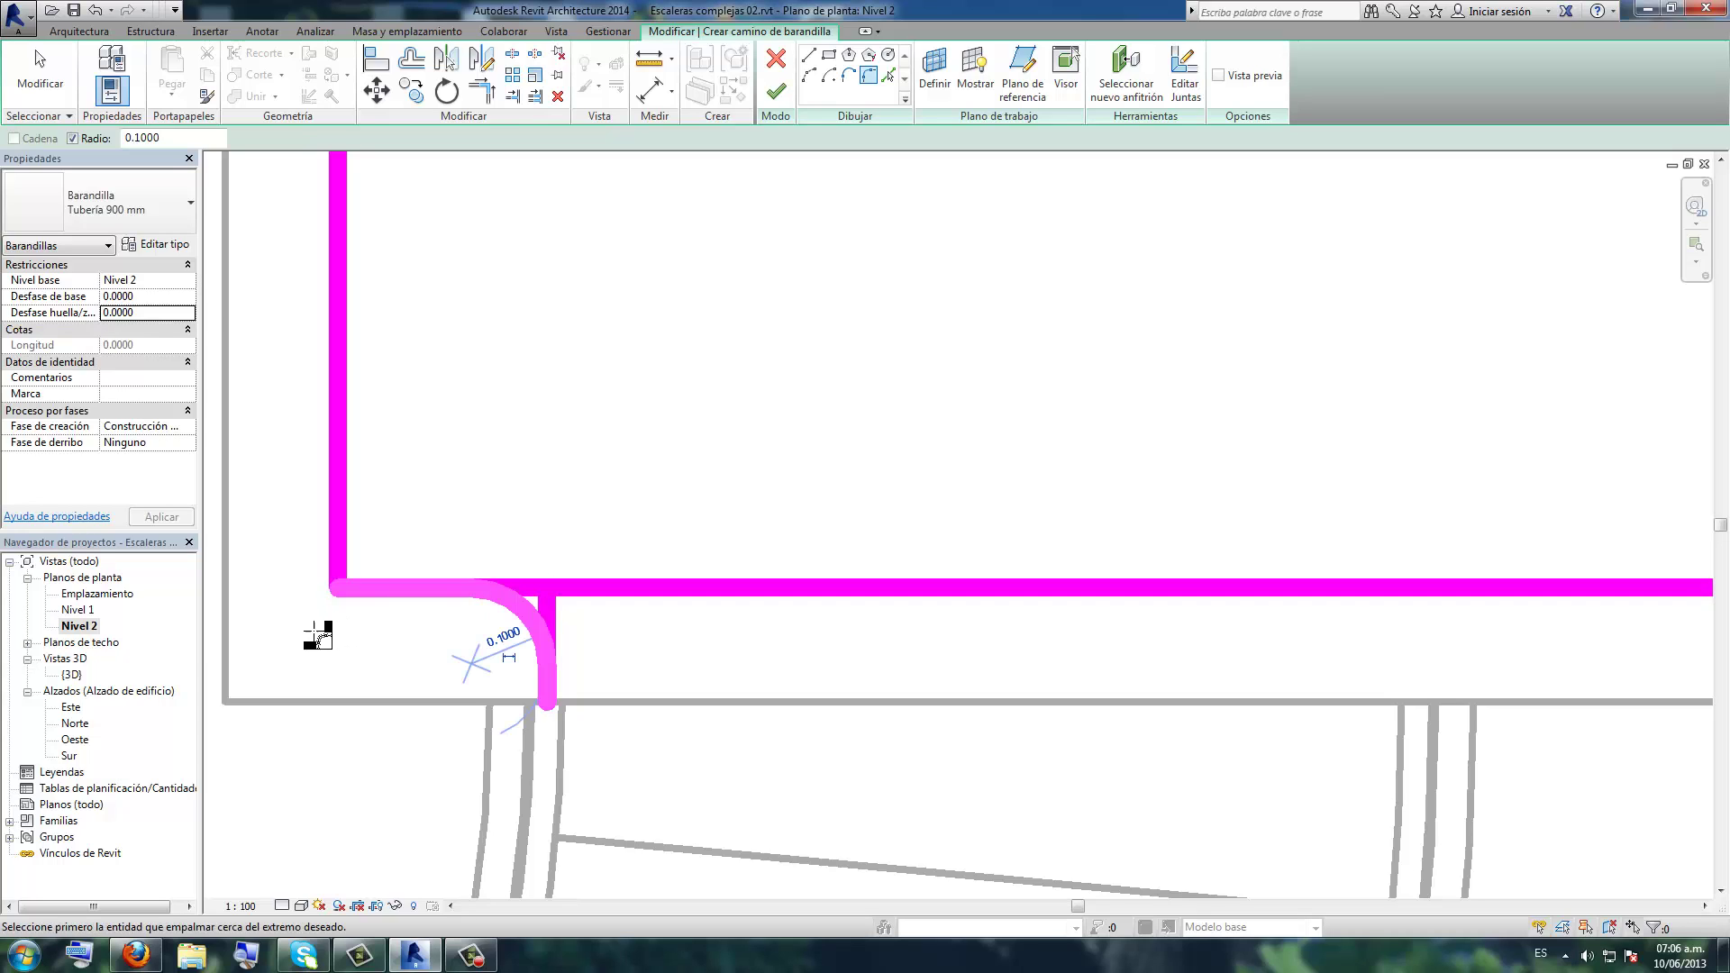
left_click(386, 589)
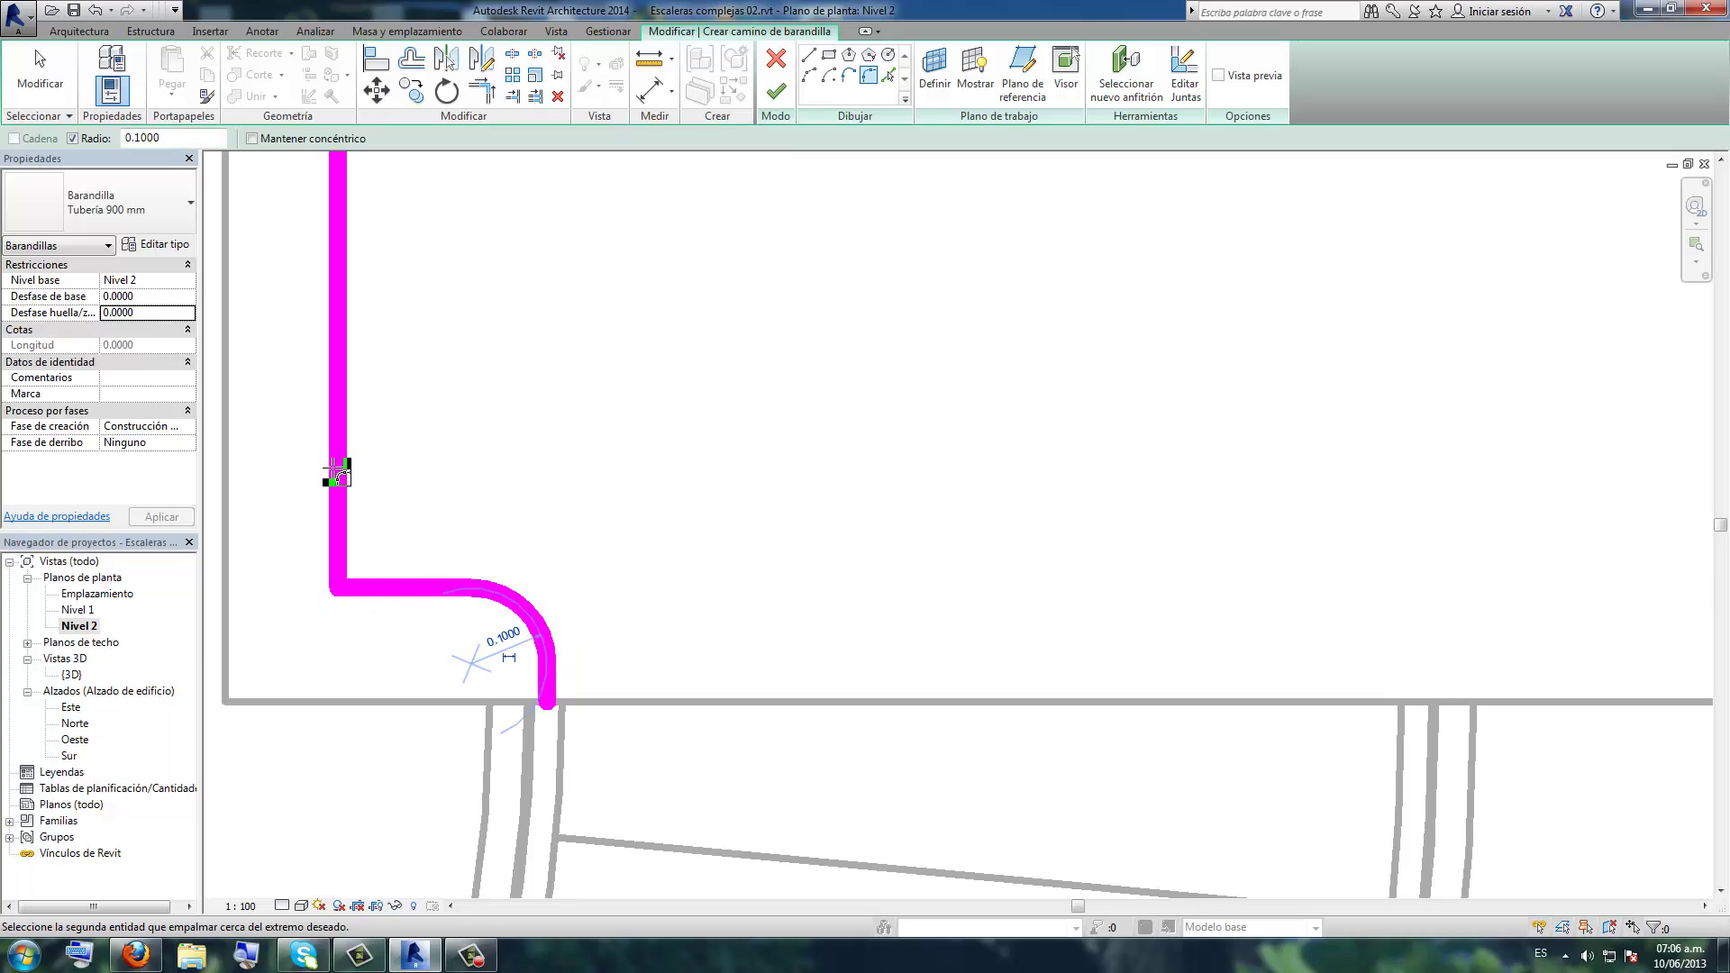
left_click(336, 472)
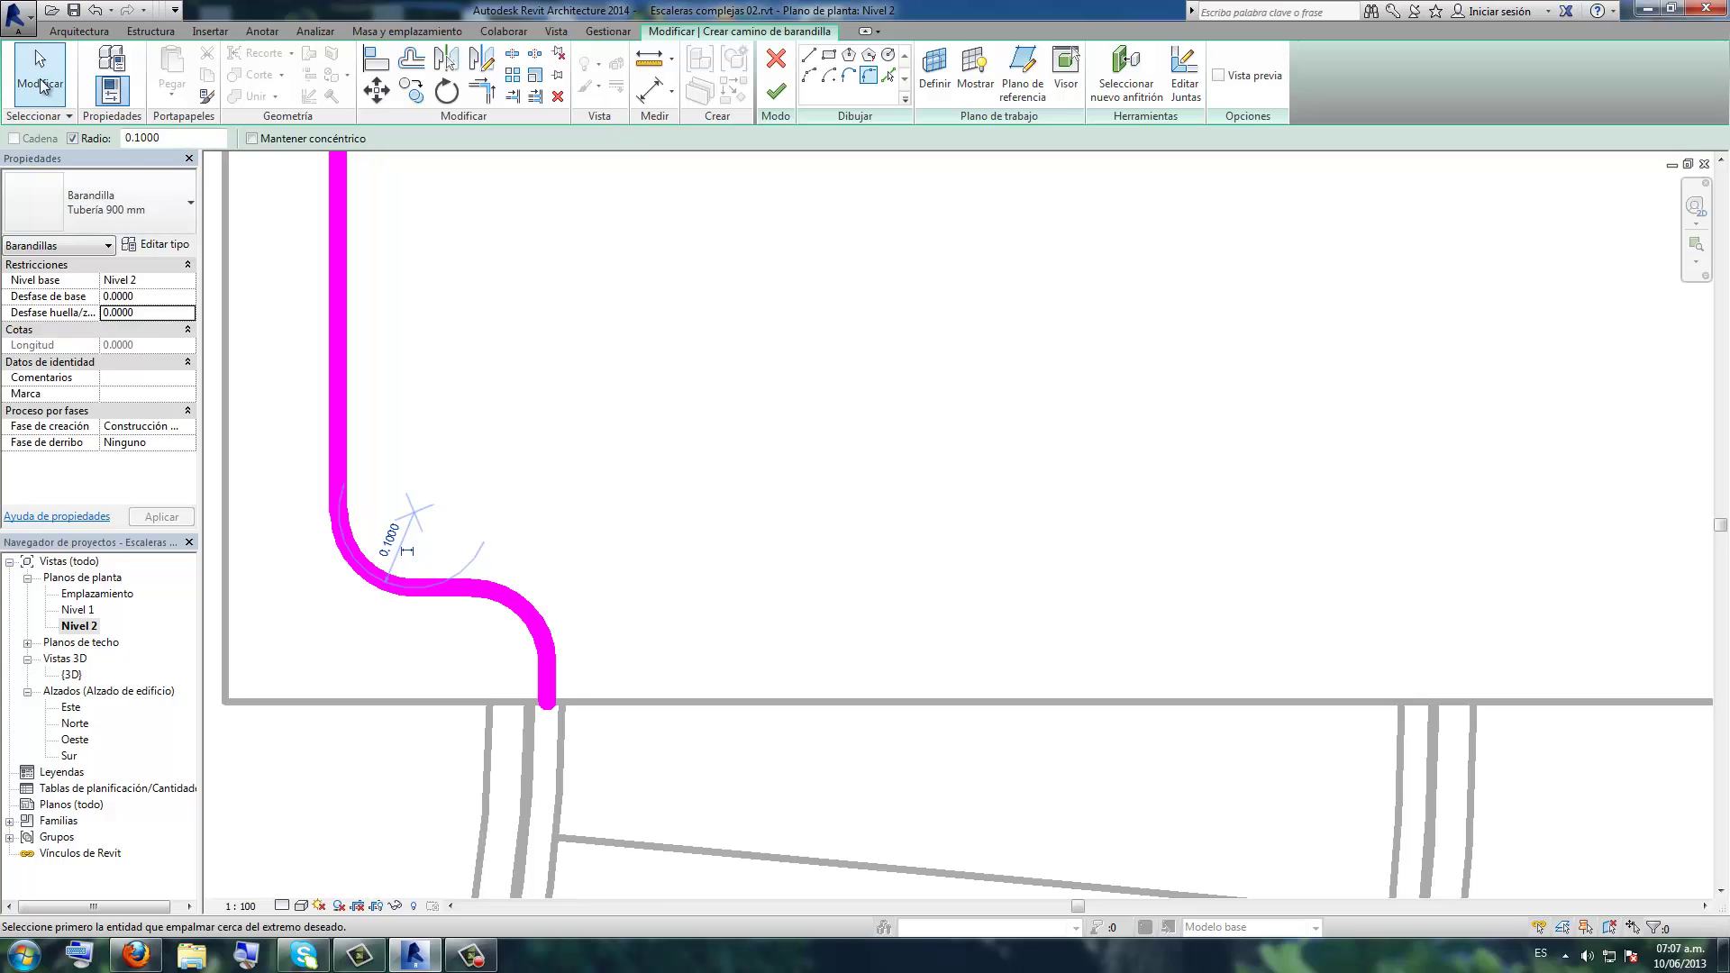
left_click(39, 85)
scroll(724, 270, "down", 2)
scroll(602, 369, "down", 2)
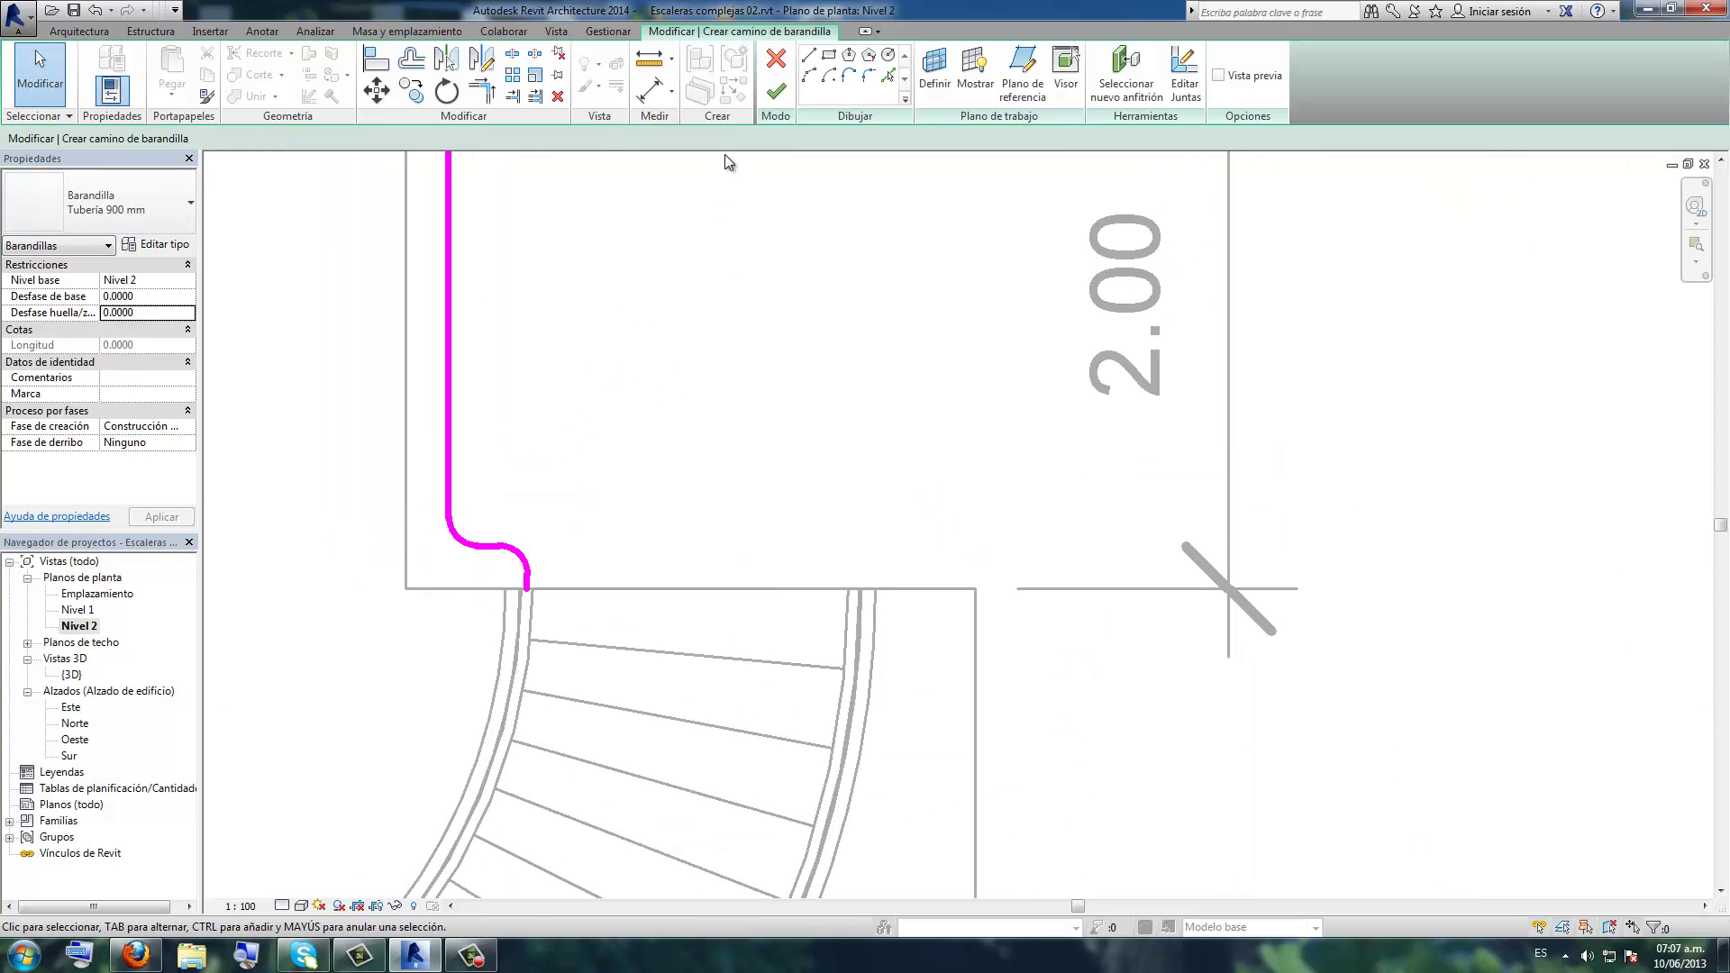
- Finish the landing railing, inspect it in the default 3D view, then reopen Nivel 2
left_click(776, 94)
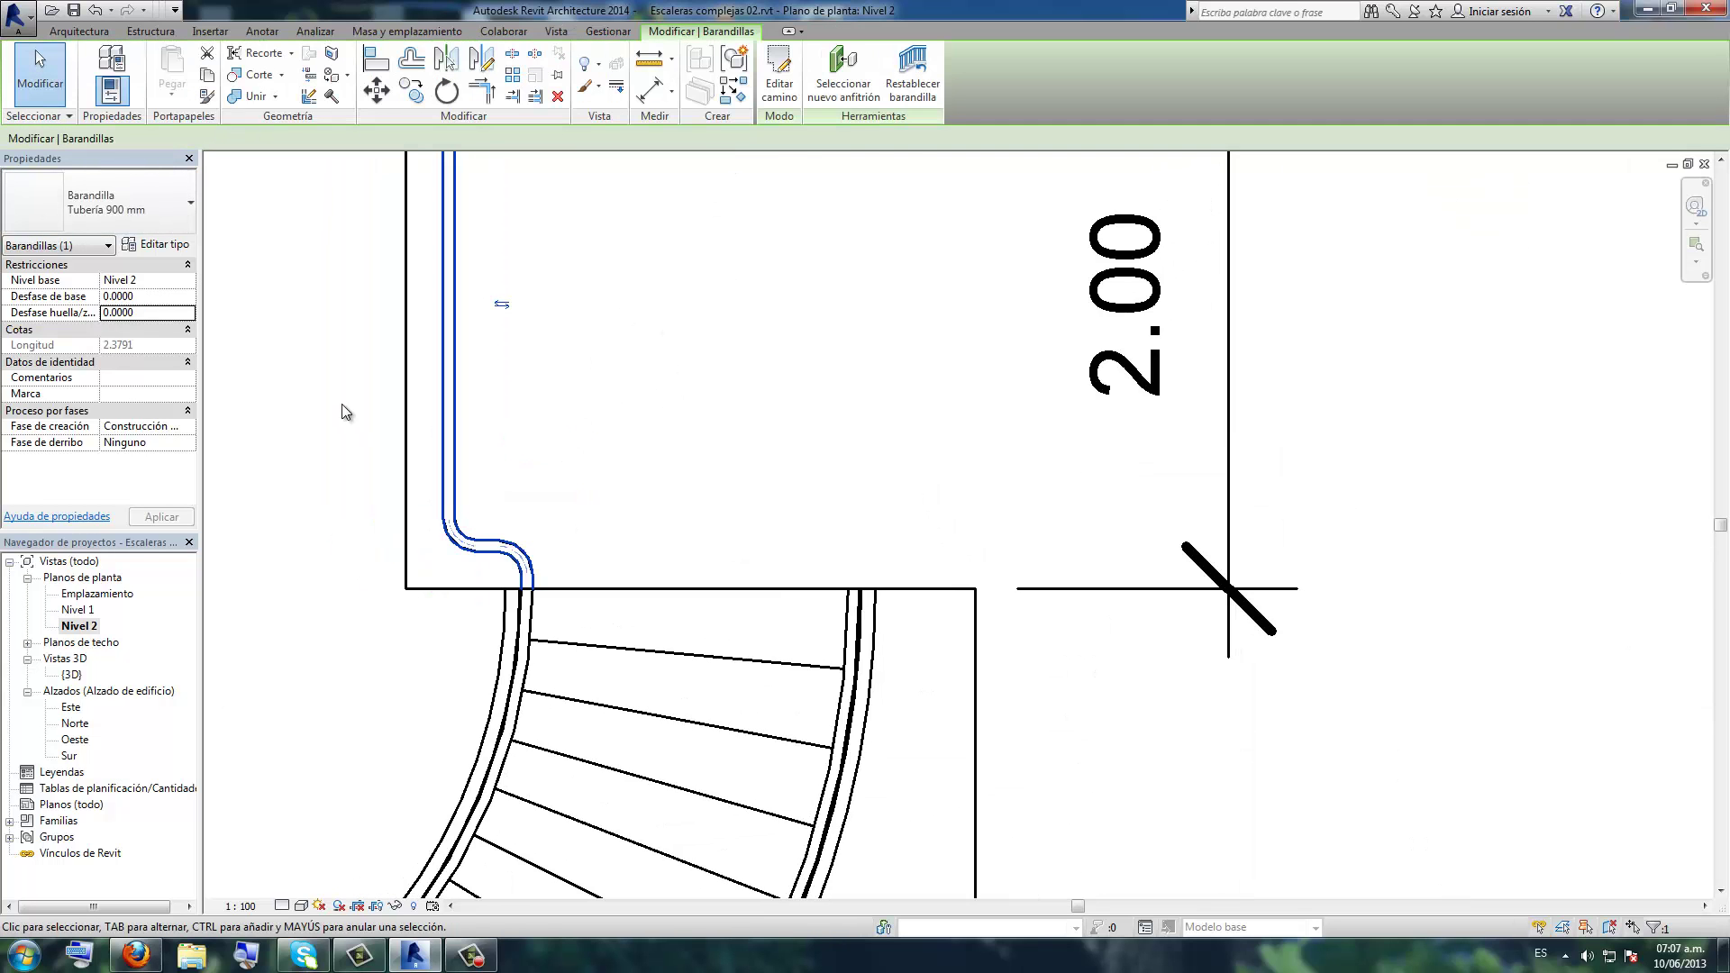
left_click(556, 31)
left_click(687, 67)
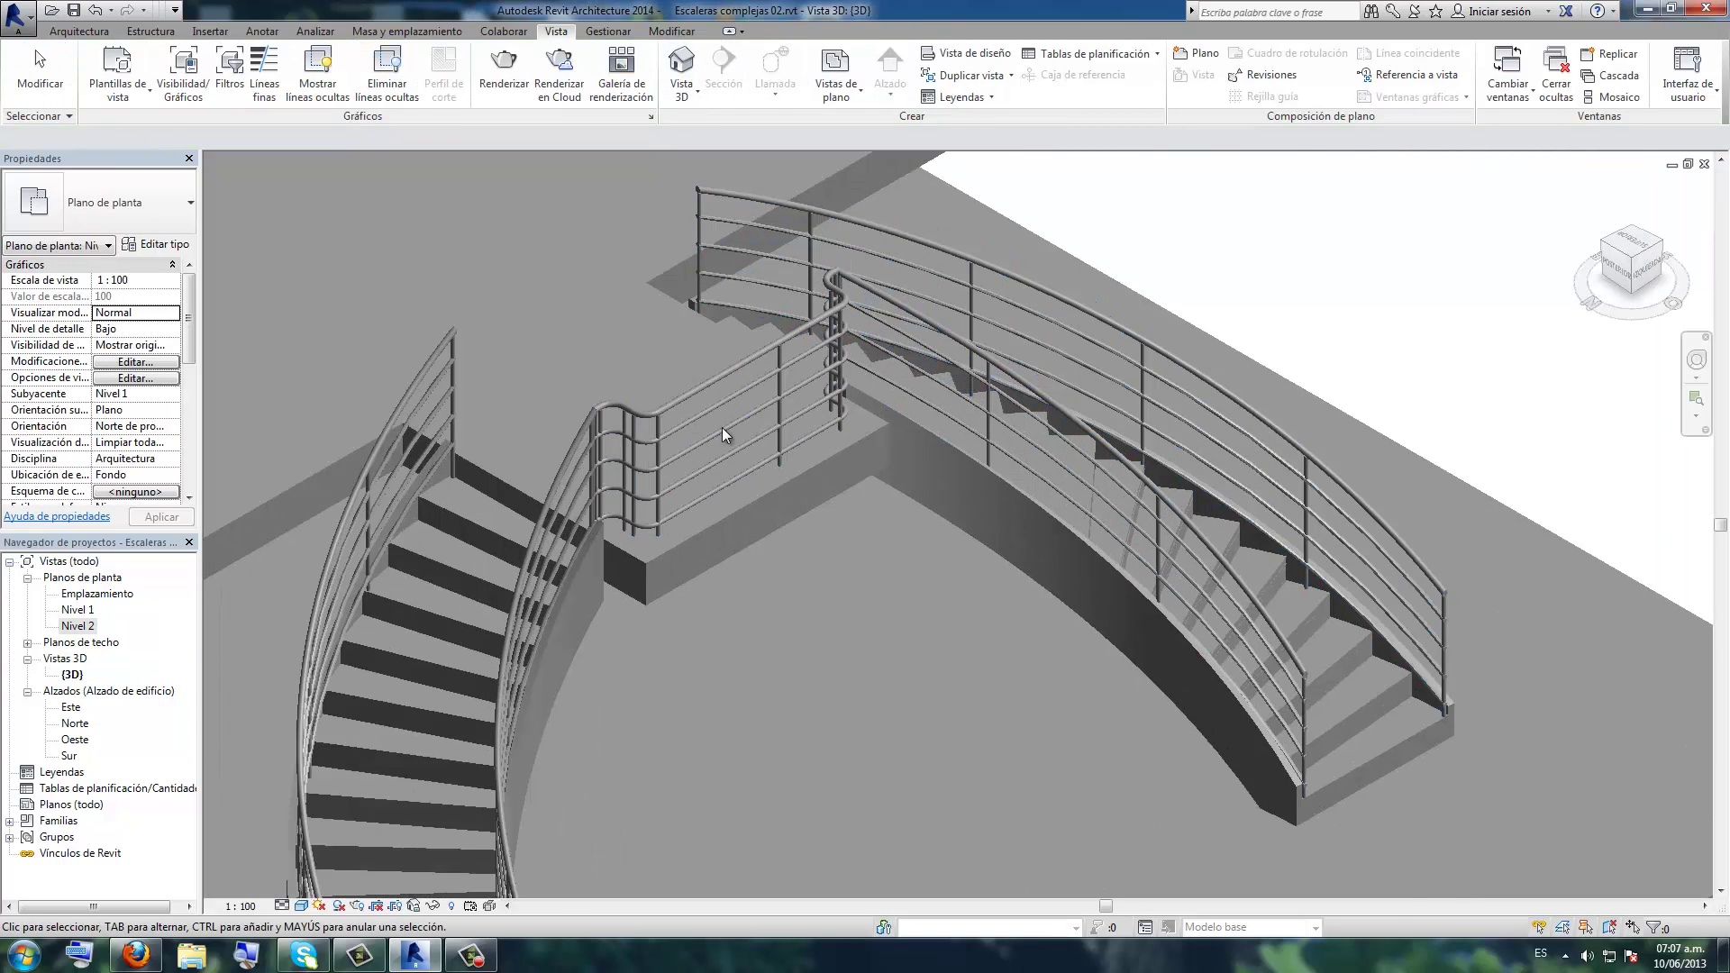
scroll(722, 428, "up", 3)
scroll(685, 379, "down", 3)
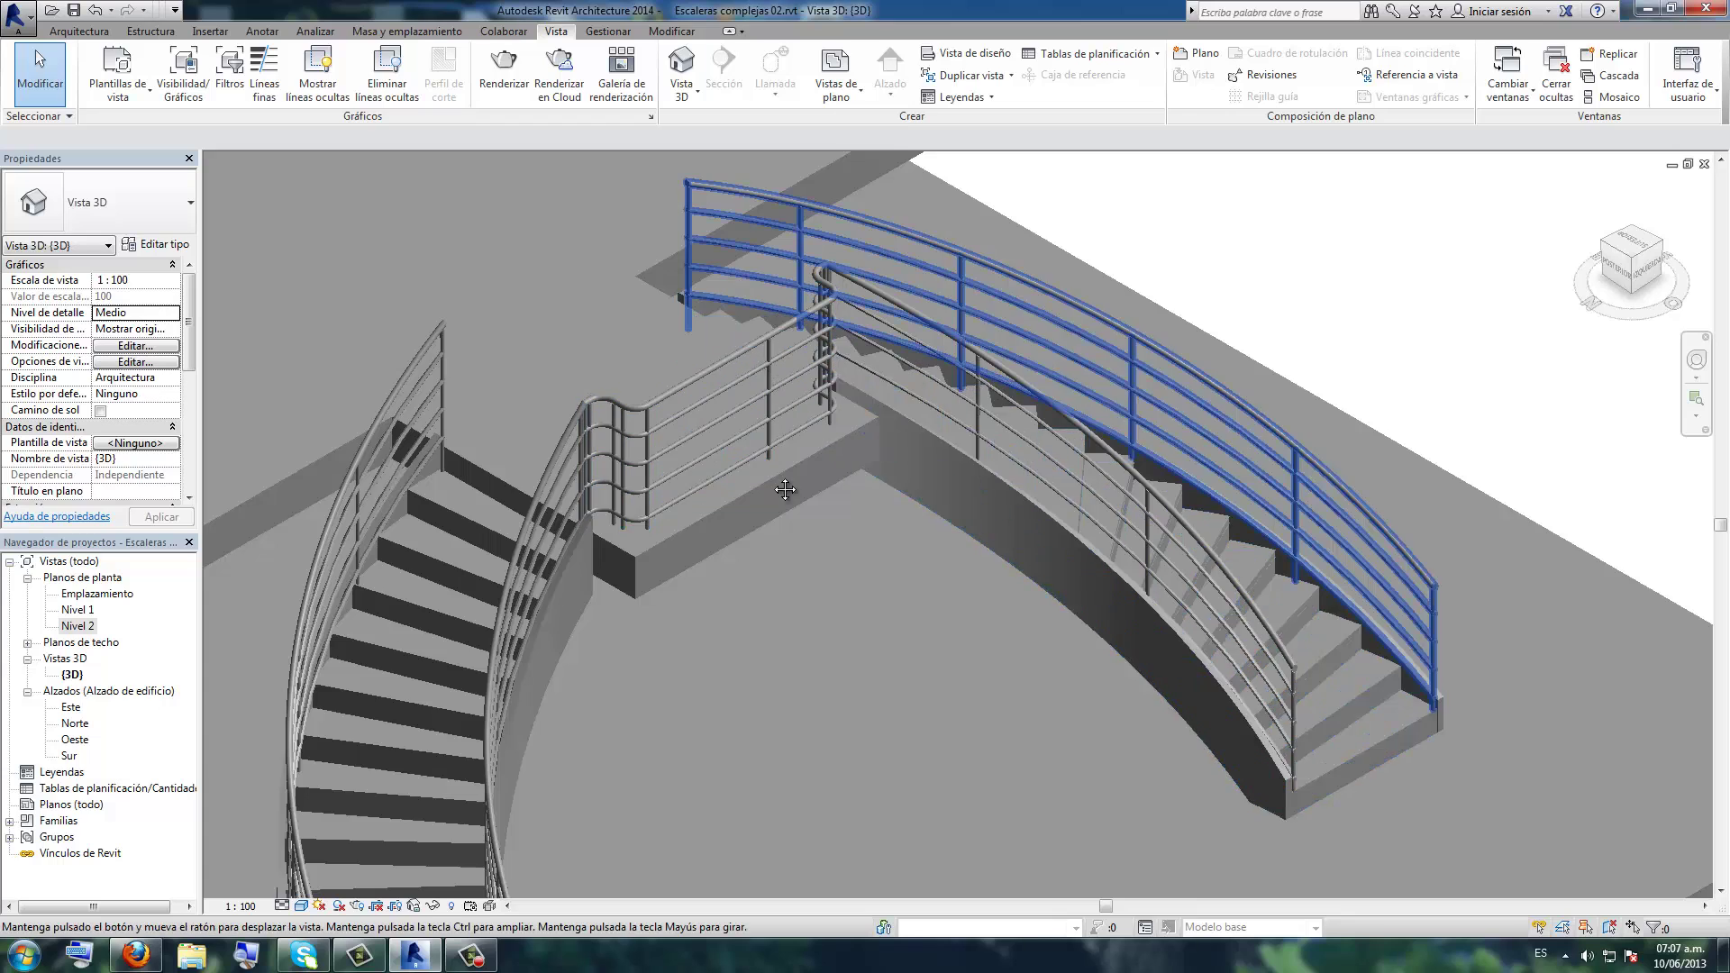
scroll(726, 480, "up", 2)
scroll(685, 469, "down", 3)
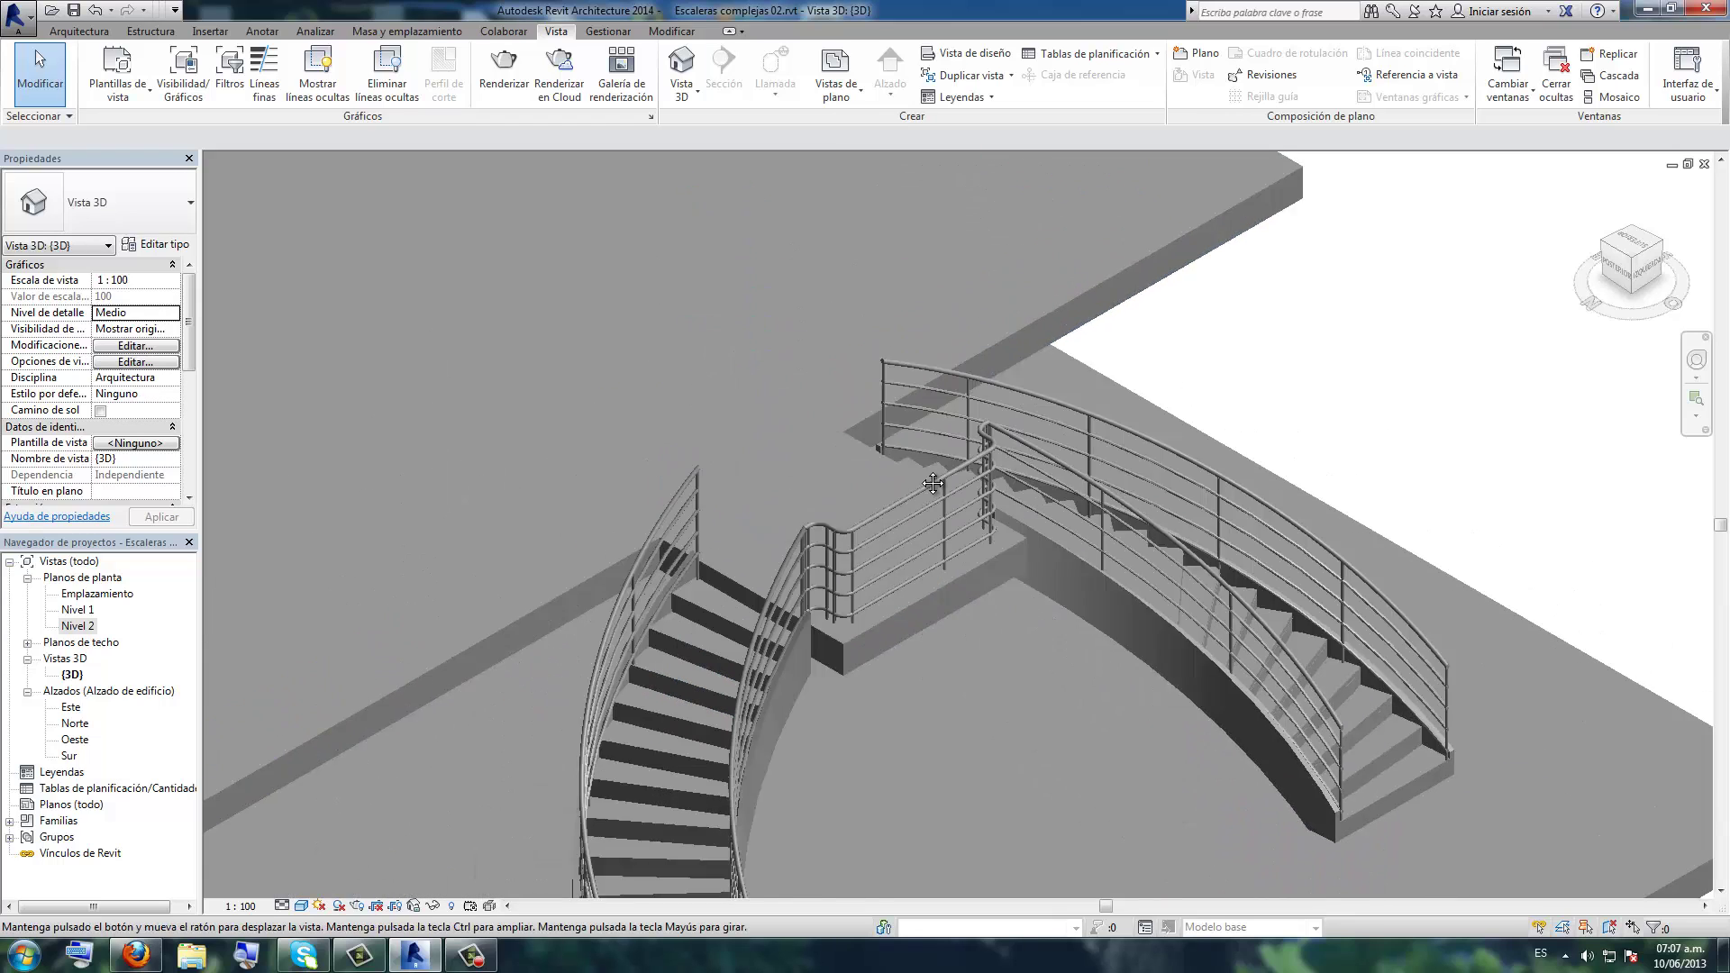
scroll(793, 513, "up", 2)
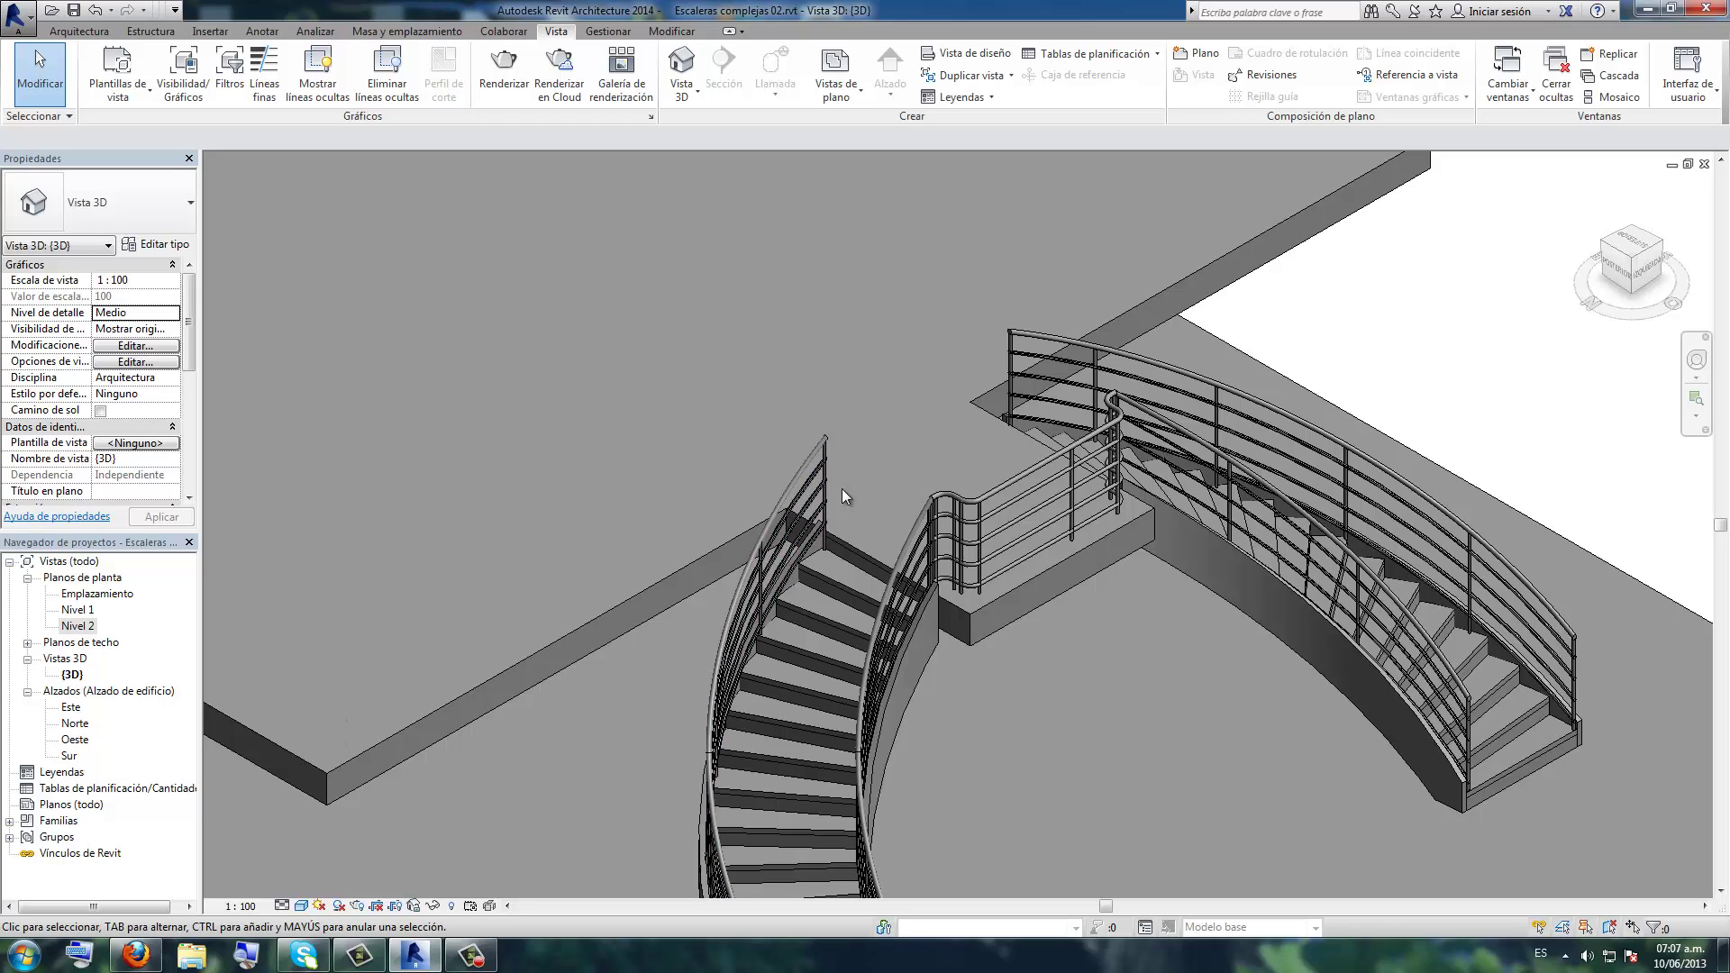
double_click(78, 625)
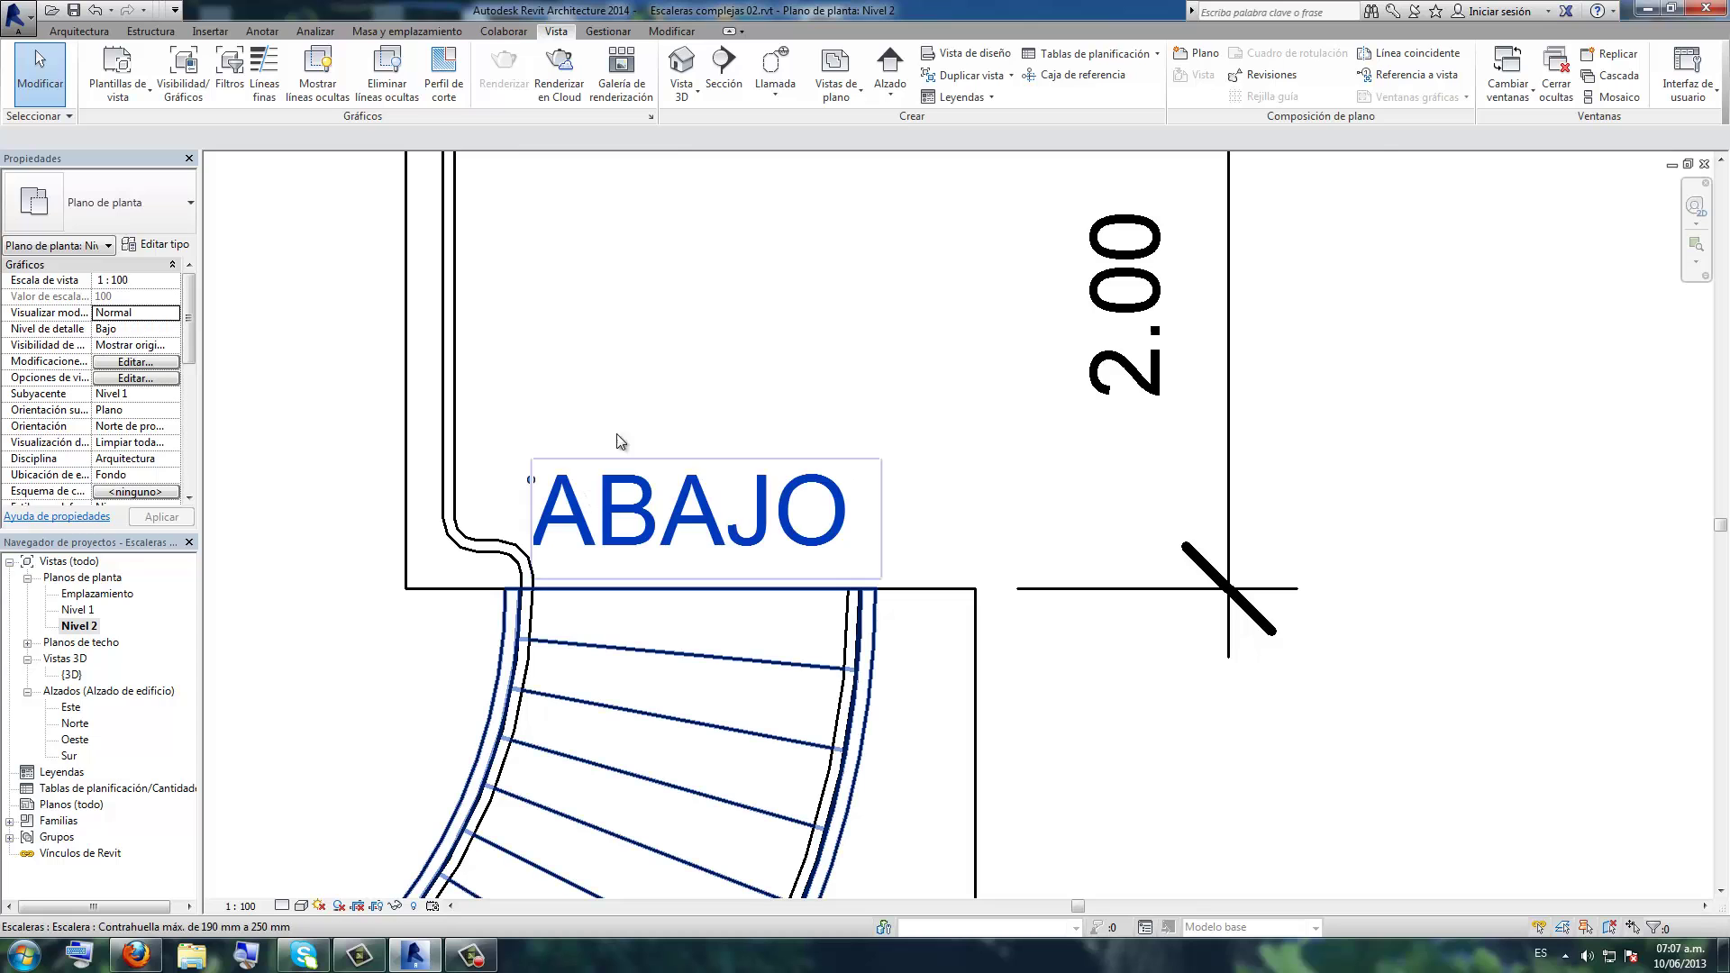
- Zoom to the stair landing in Nivel 2 and select the upper stair's inner railing
scroll(618, 442, "down", 5)
scroll(839, 328, "down", 2)
scroll(757, 460, "up", 2)
scroll(649, 517, "up", 2)
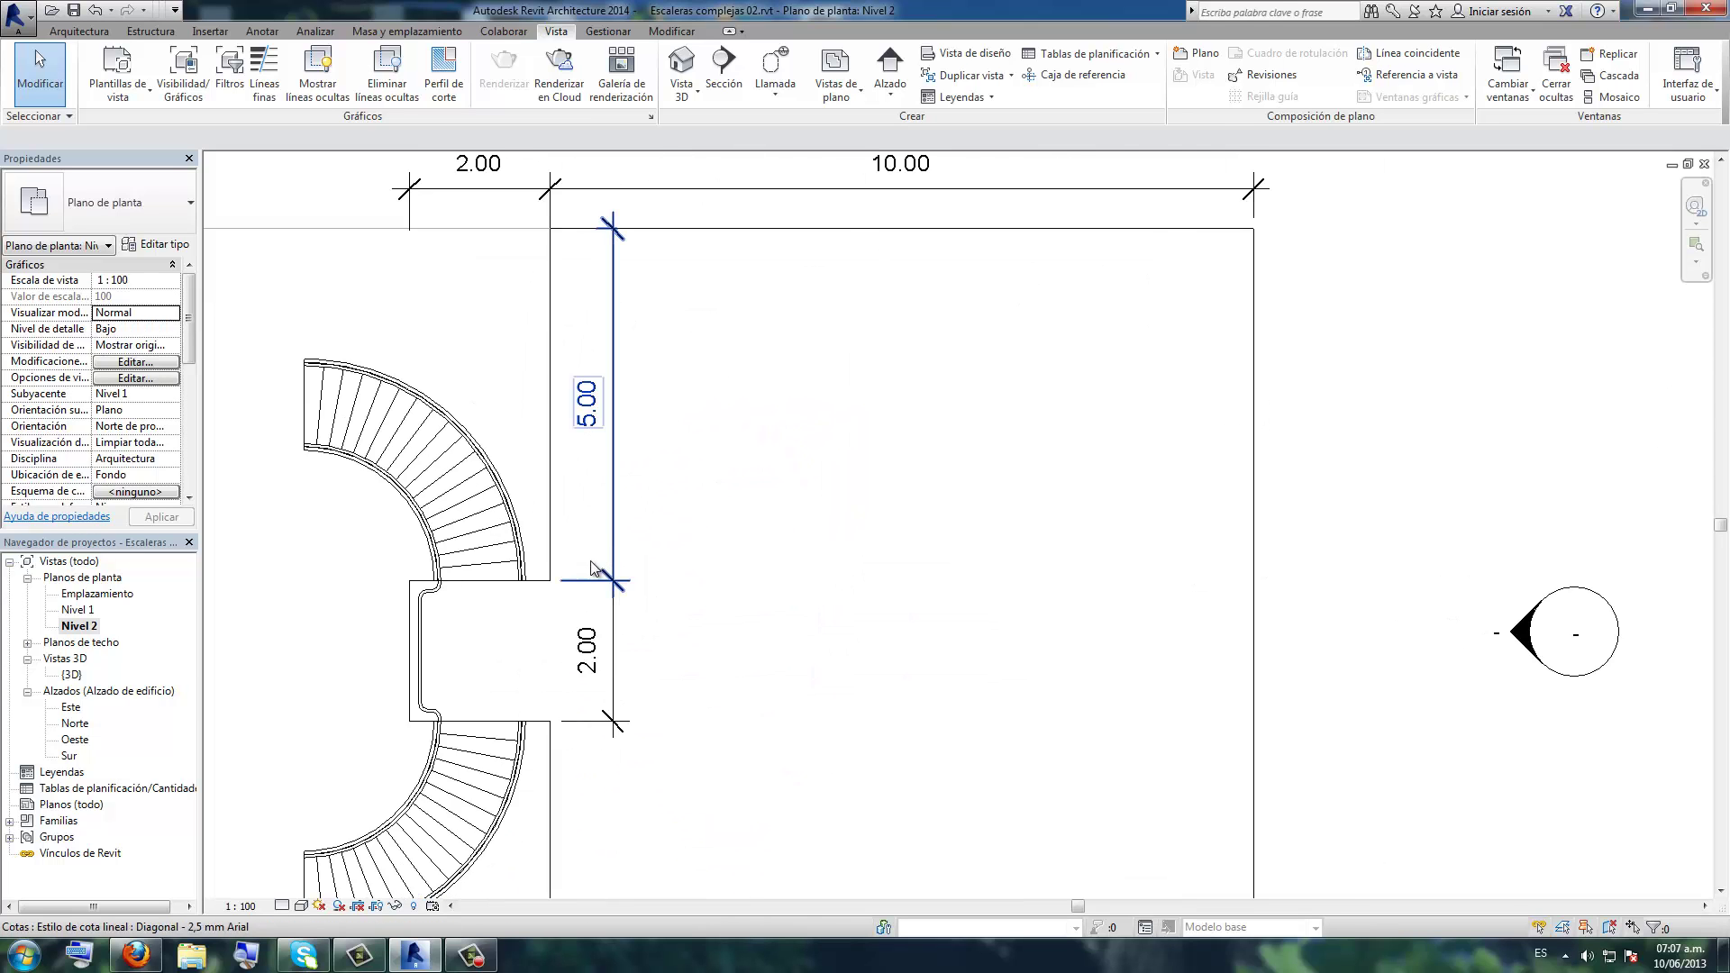
scroll(668, 386, "up", 1)
scroll(699, 436, "up", 1)
scroll(656, 328, "up", 2)
scroll(738, 236, "up", 1)
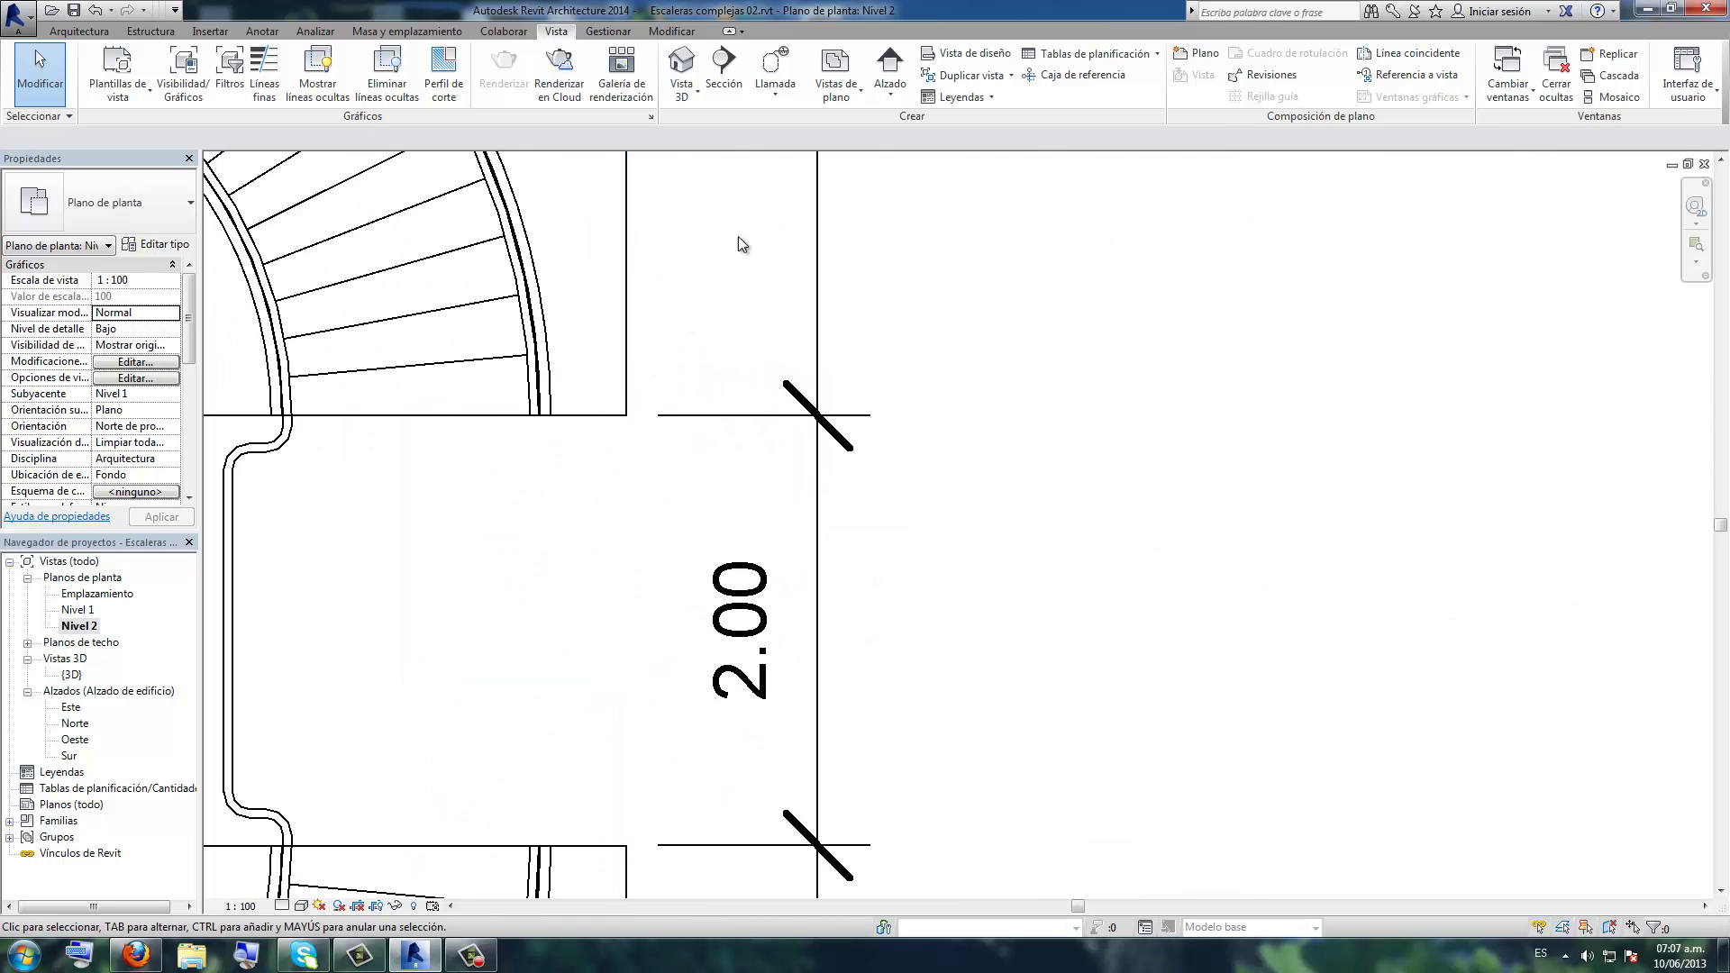
left_click(80, 31)
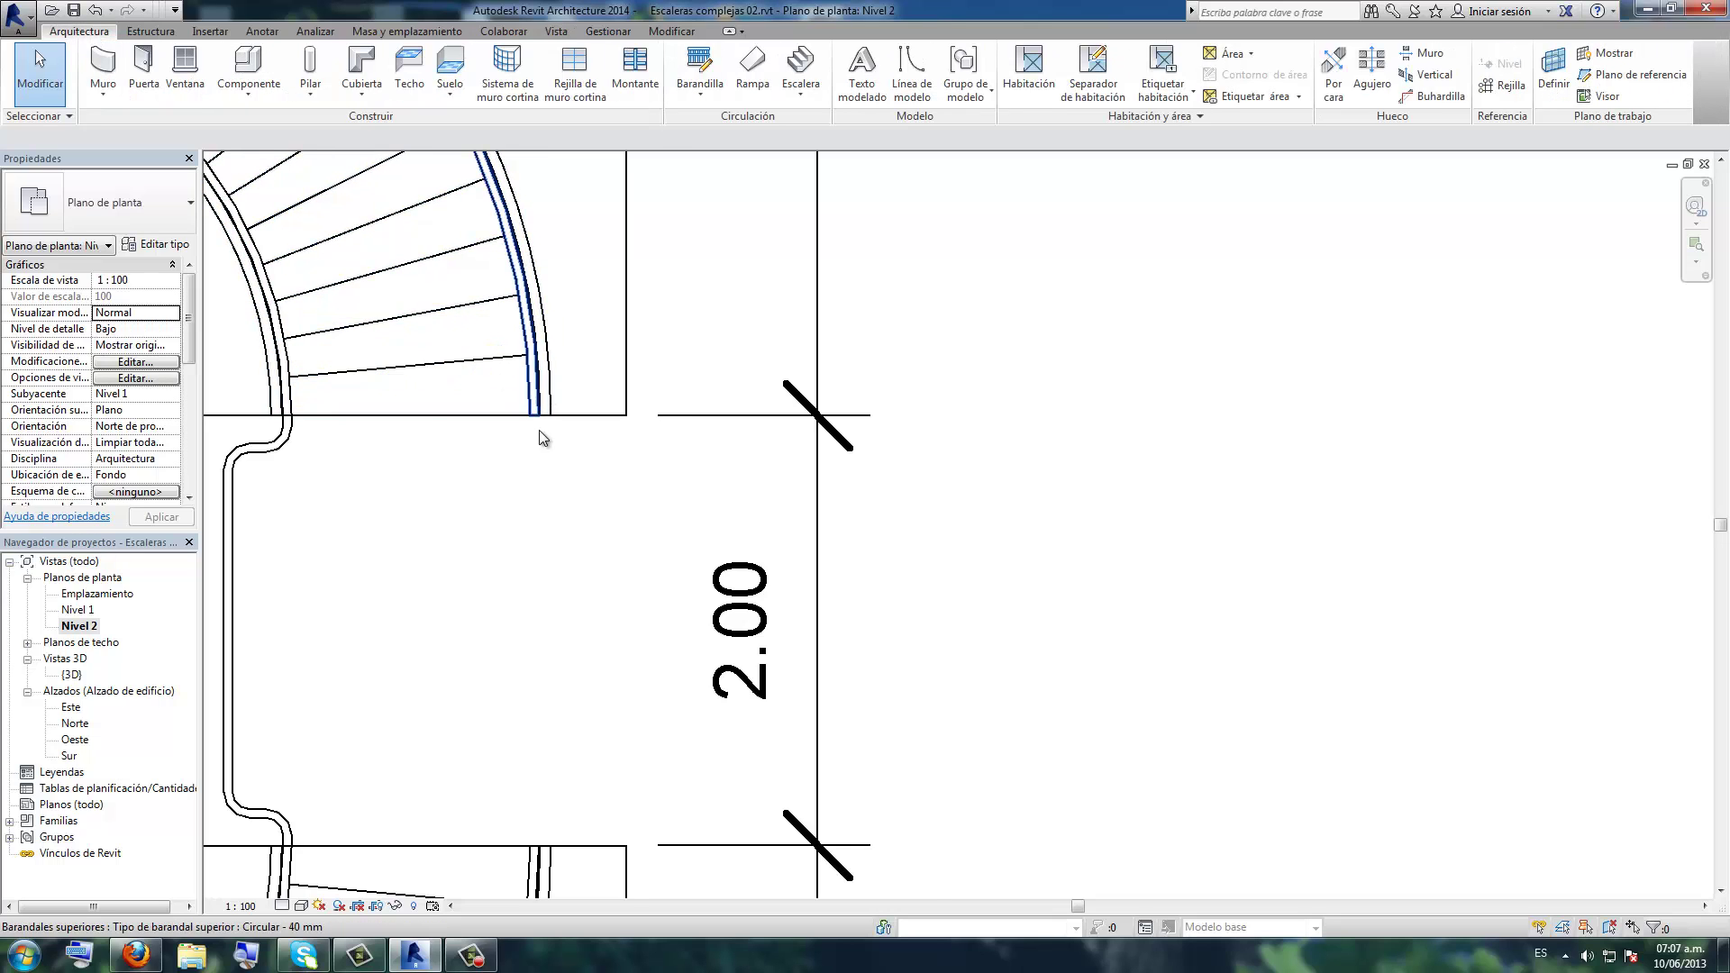
scroll(539, 438, "up", 2)
scroll(531, 415, "up", 1)
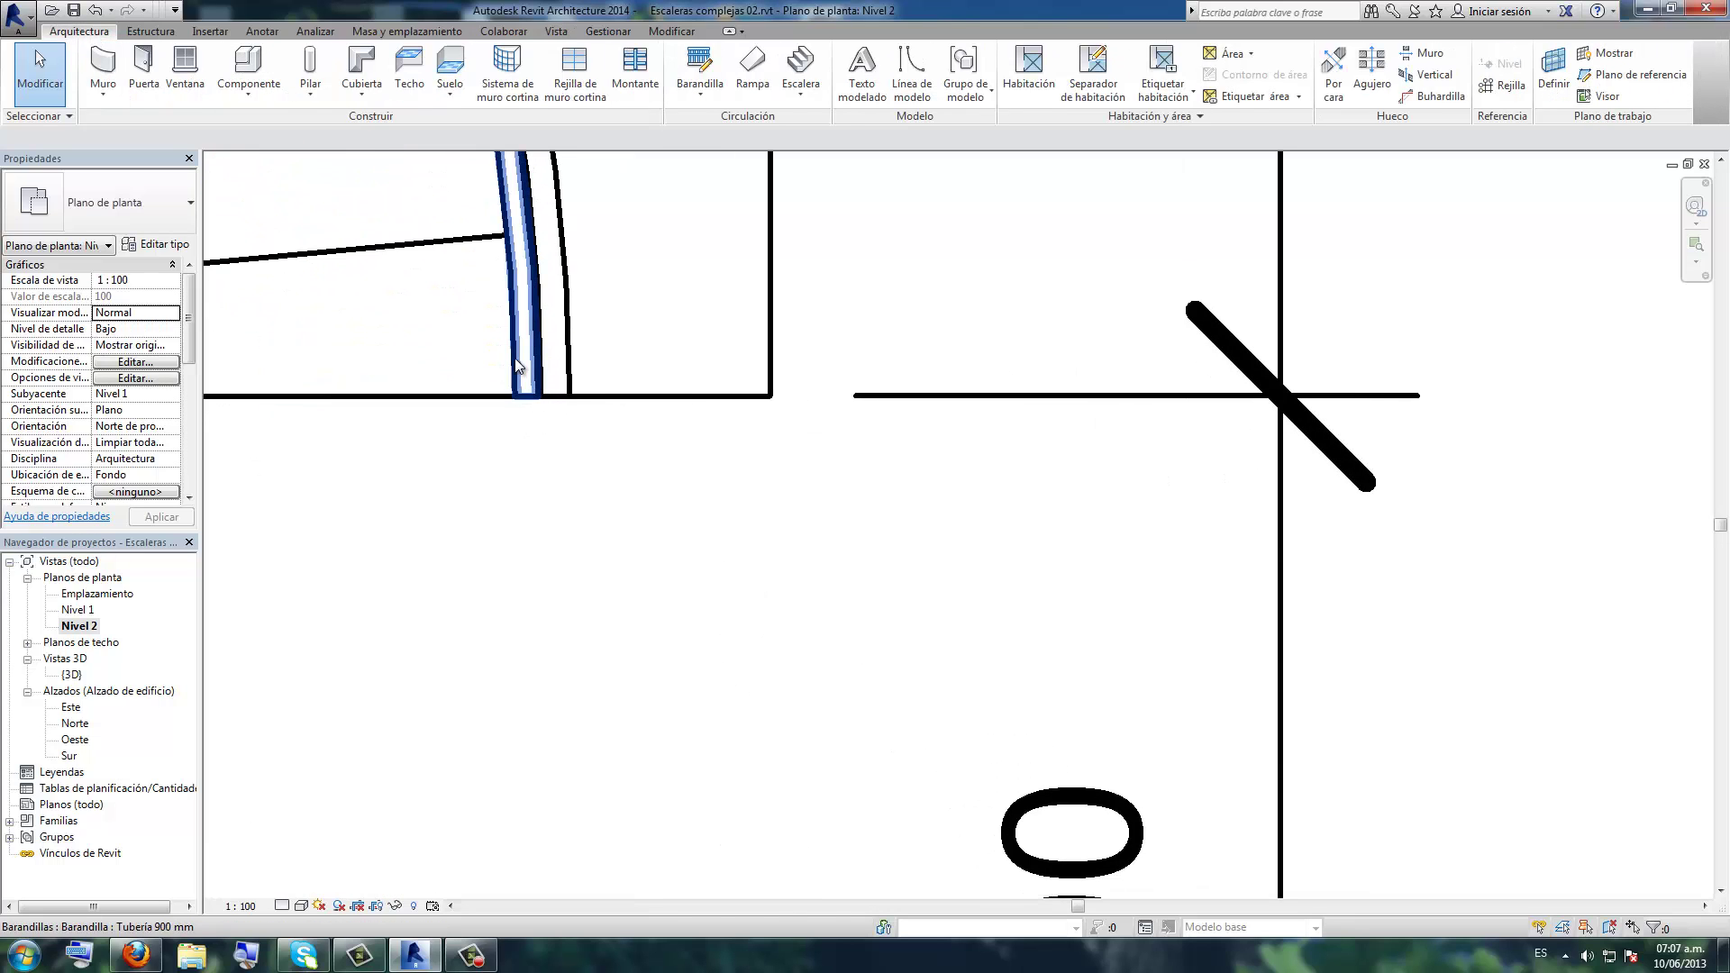
left_click(518, 365)
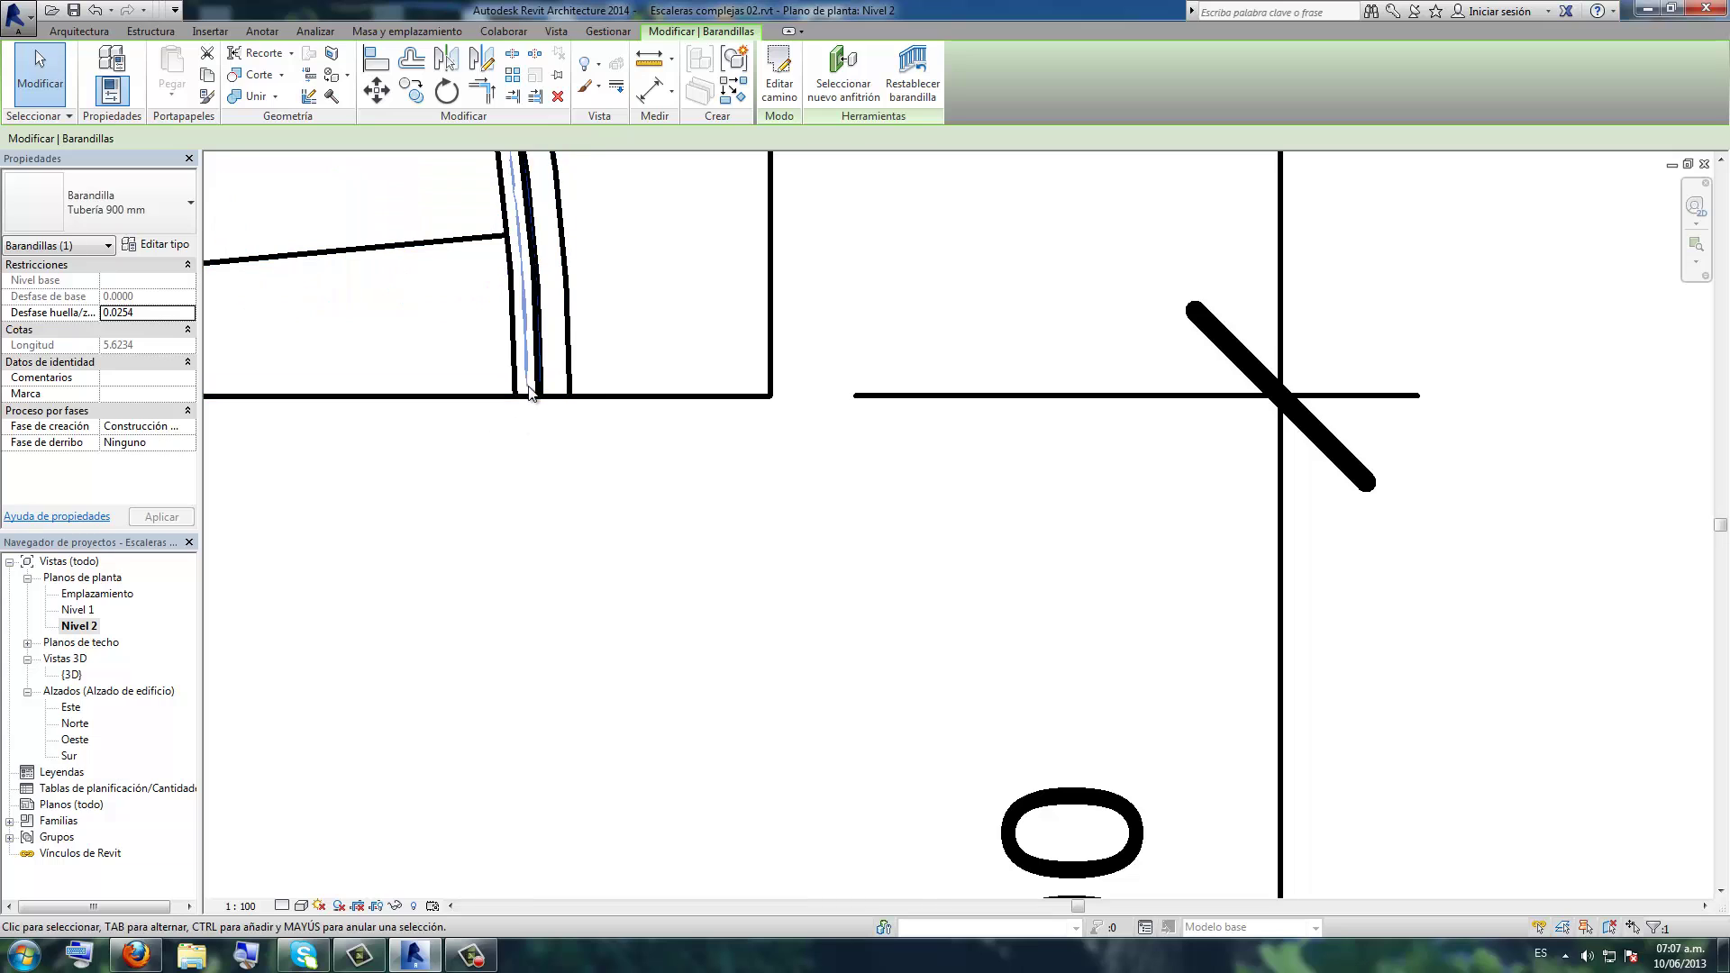
- Edit the railing's path and pick two notch edges at a 0.15 offset
scroll(532, 392, "up", 1)
right_click(535, 474)
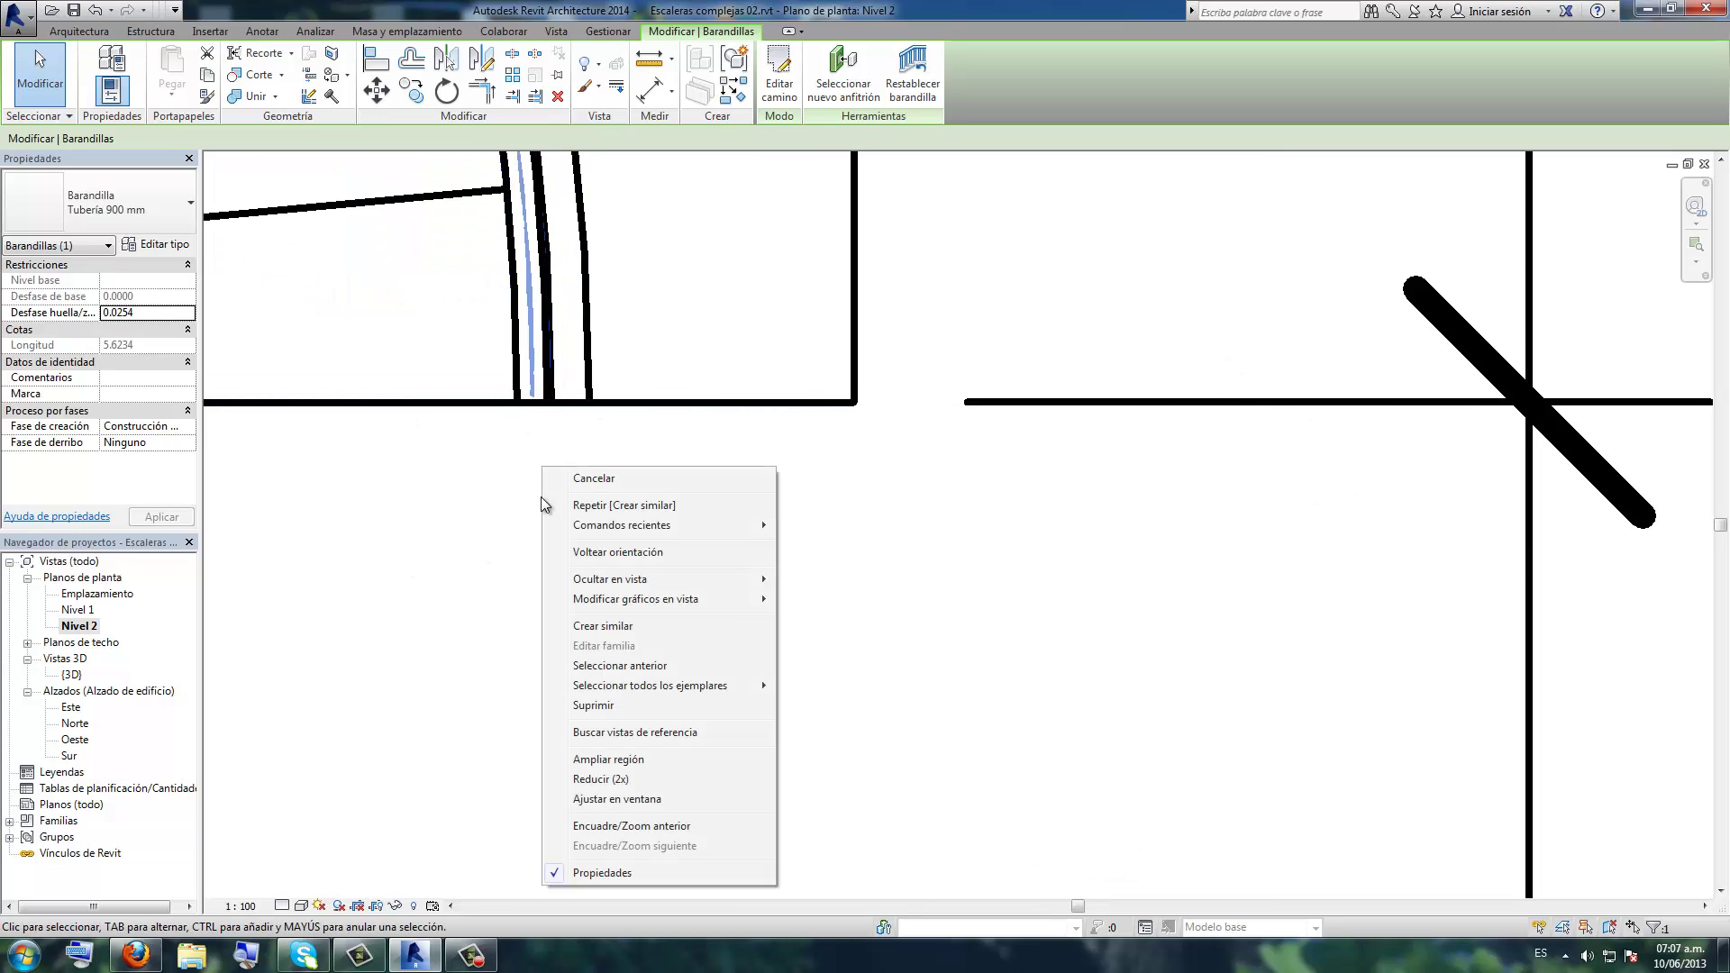
left_click(581, 623)
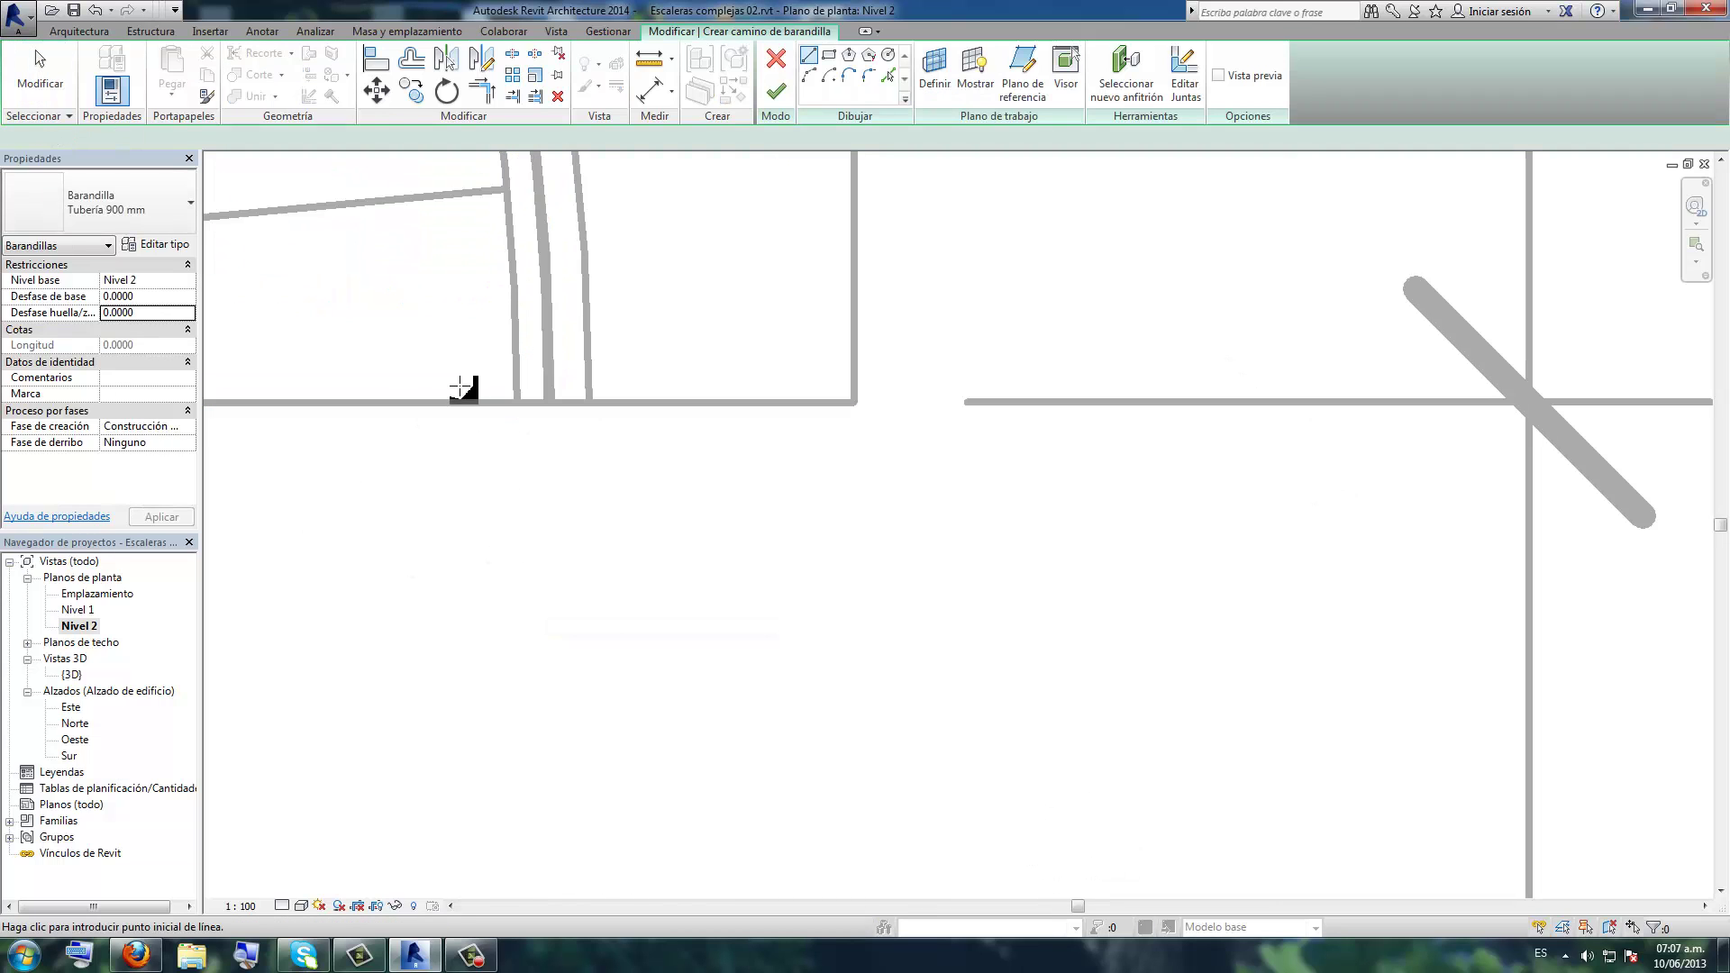
key("l")
key("i")
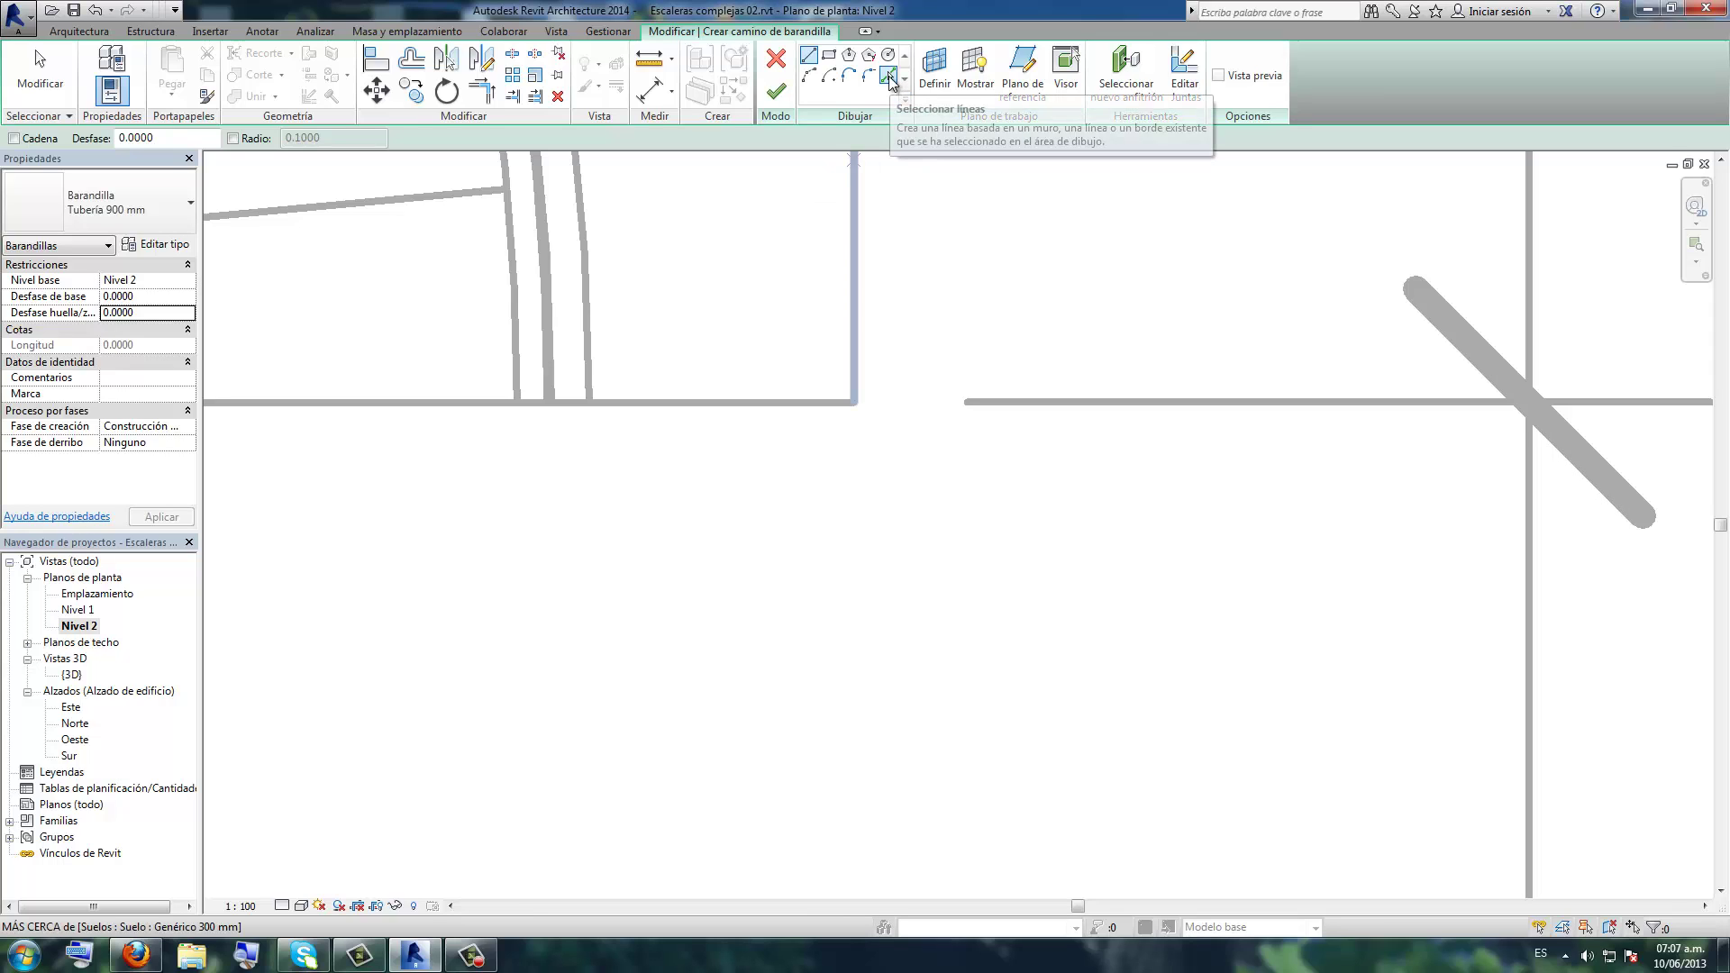
left_click(889, 77)
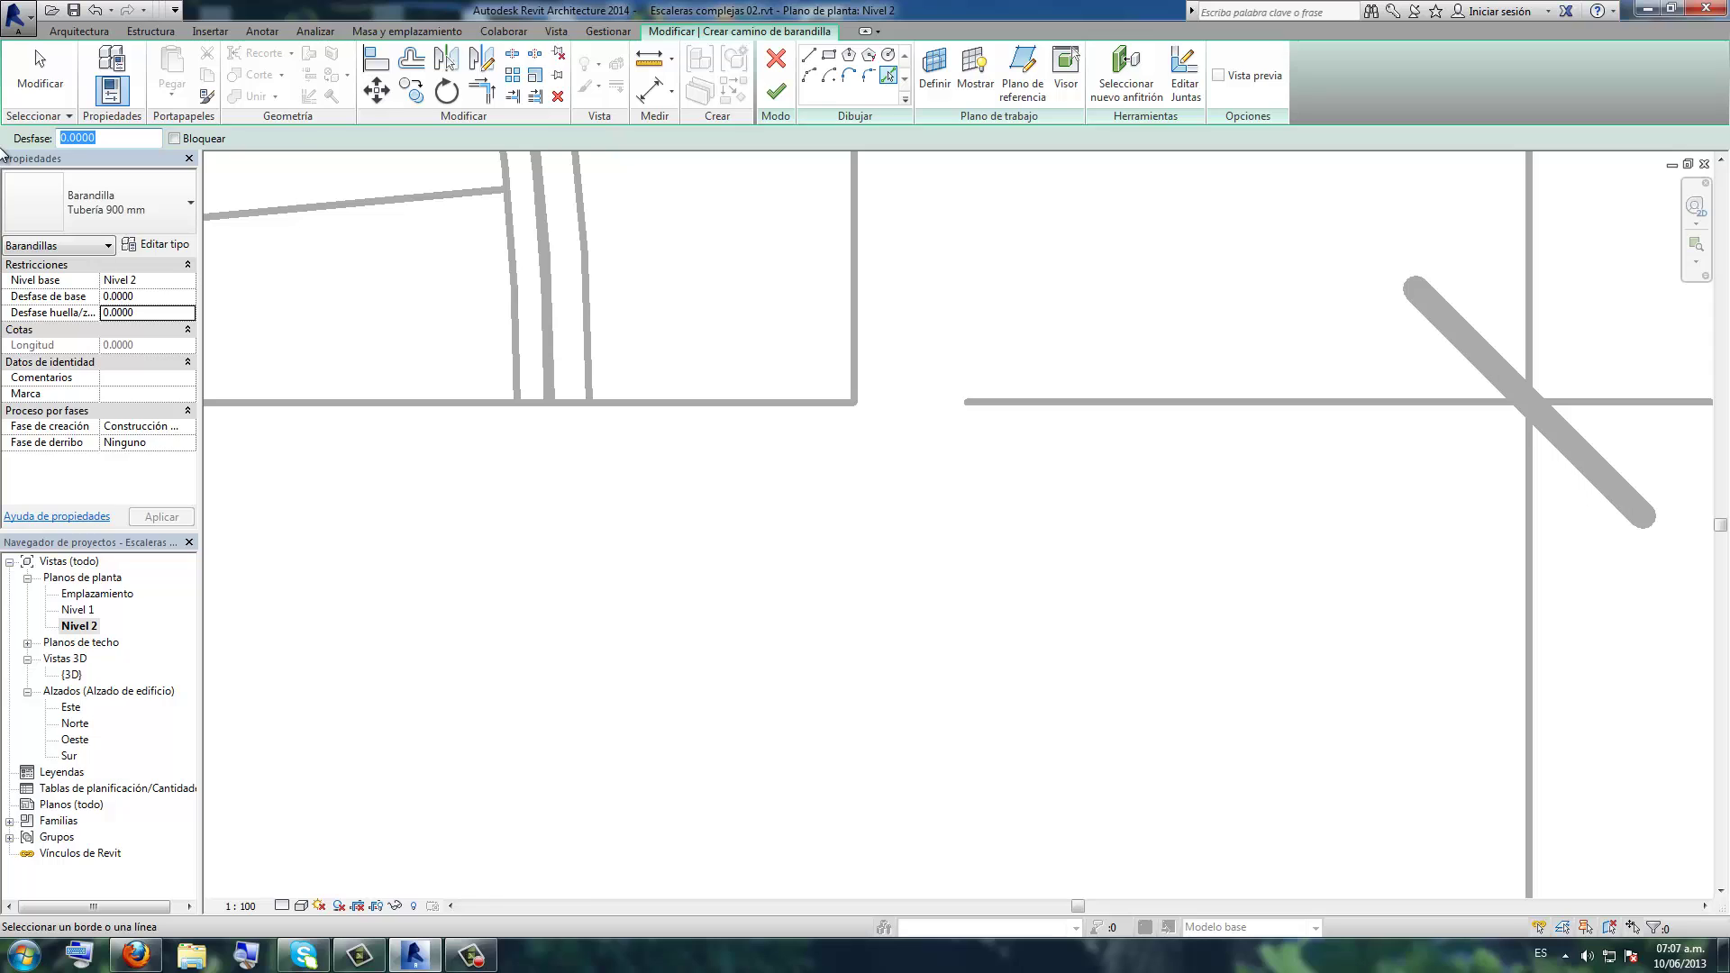
type("0.15")
key("Return")
left_click(636, 403)
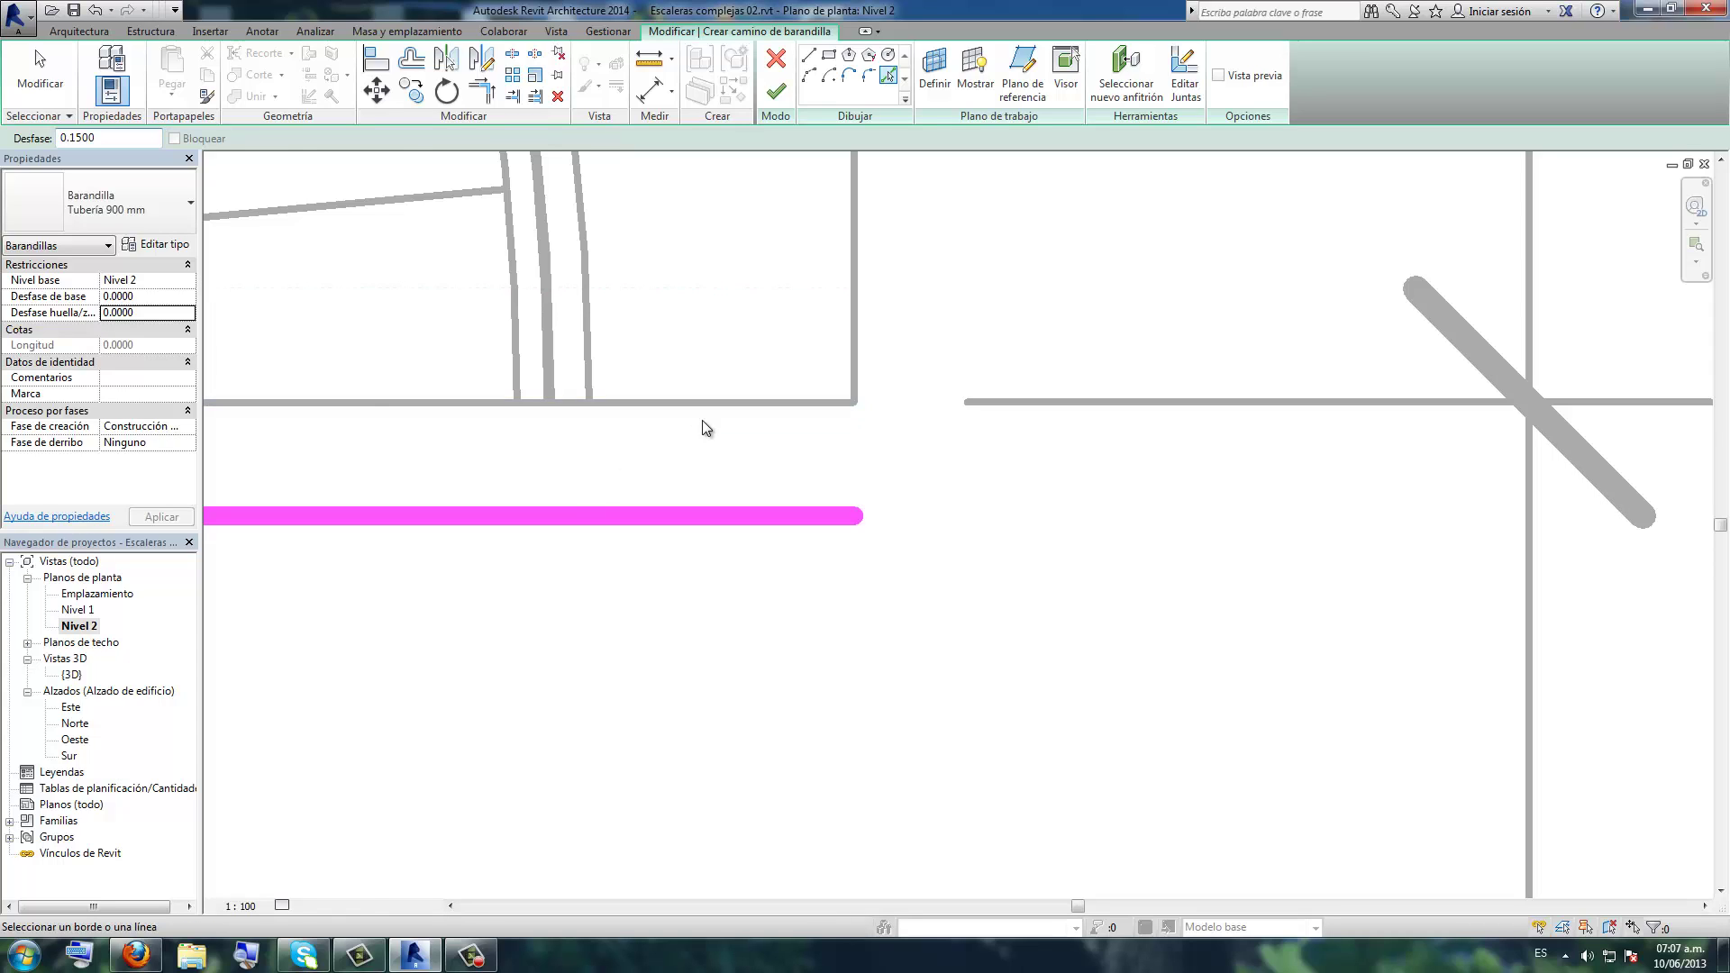
scroll(706, 427, "down", 4)
left_click(742, 311)
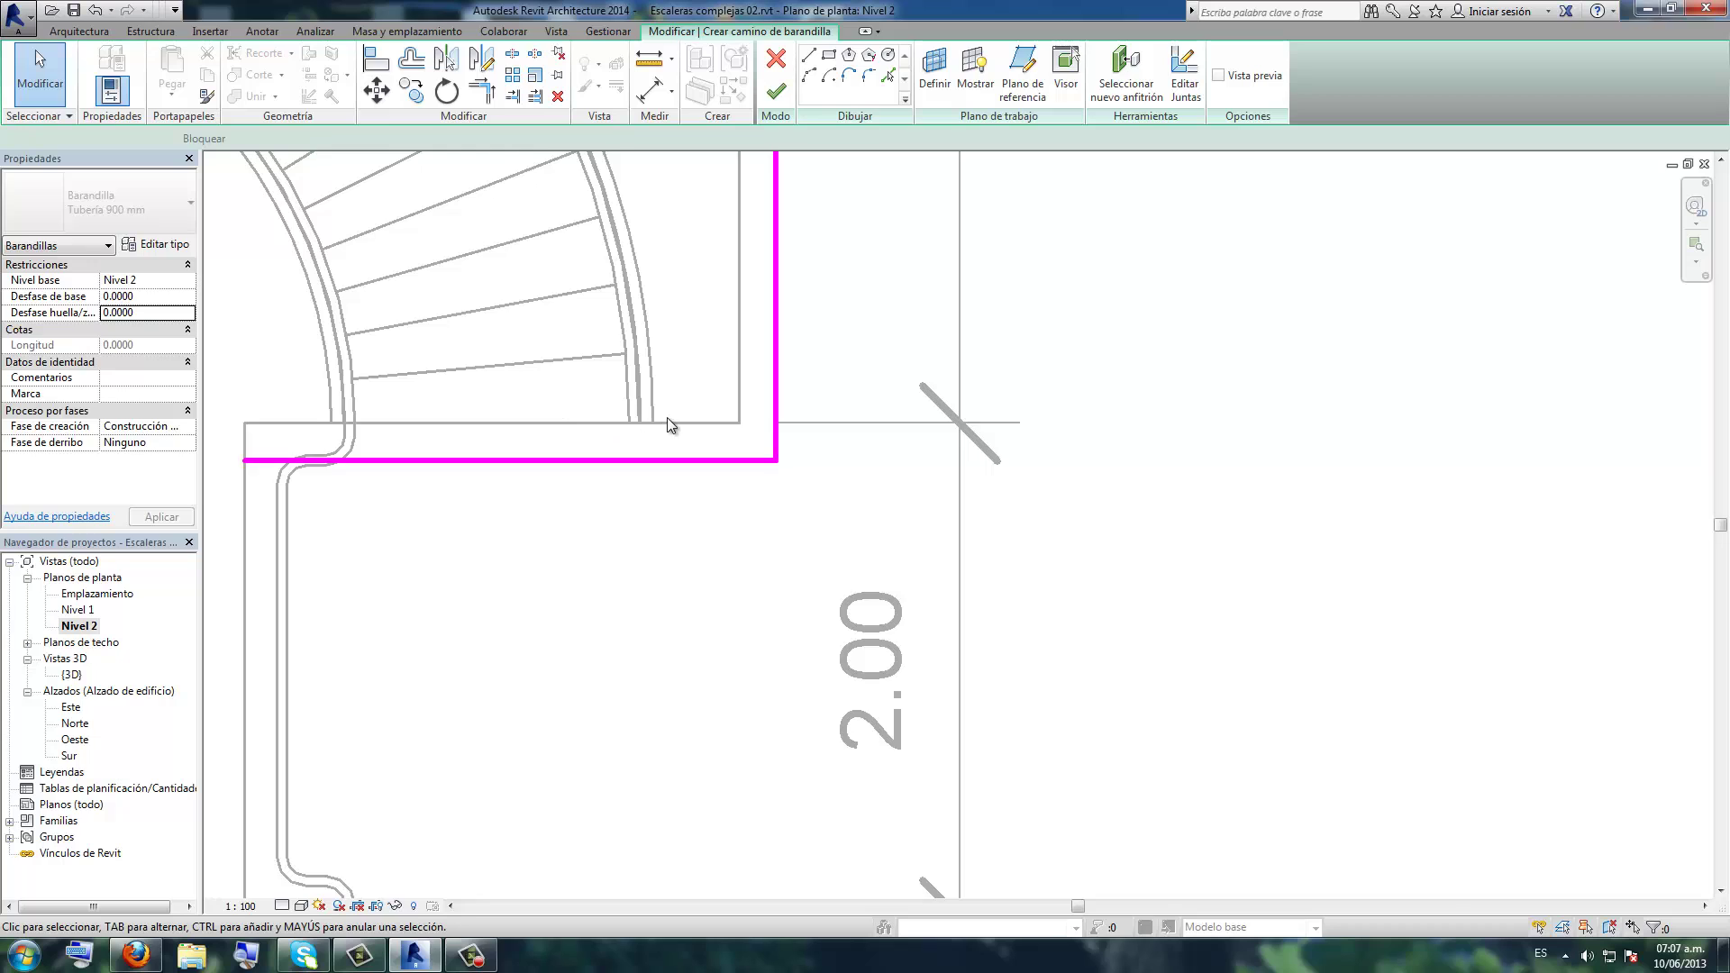
scroll(663, 418, "up", 2)
scroll(663, 418, "up", 4)
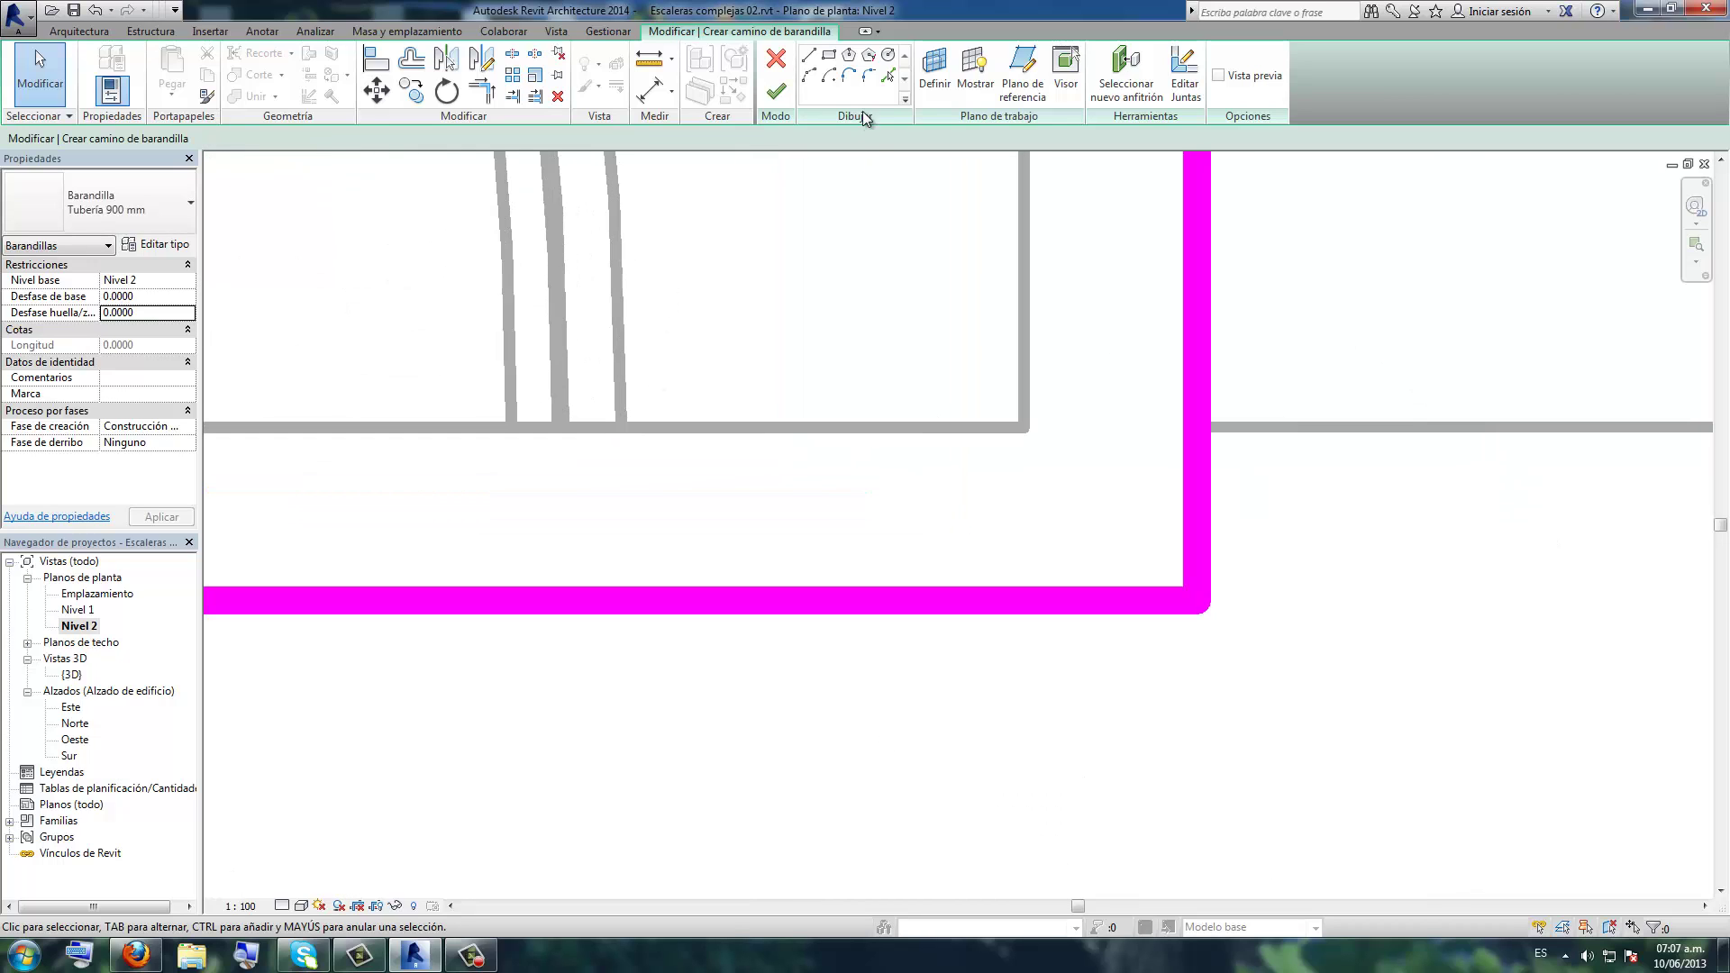
- Draw a vertical line from the railing's end down to the lower path line
left_click(809, 69)
left_click(537, 426)
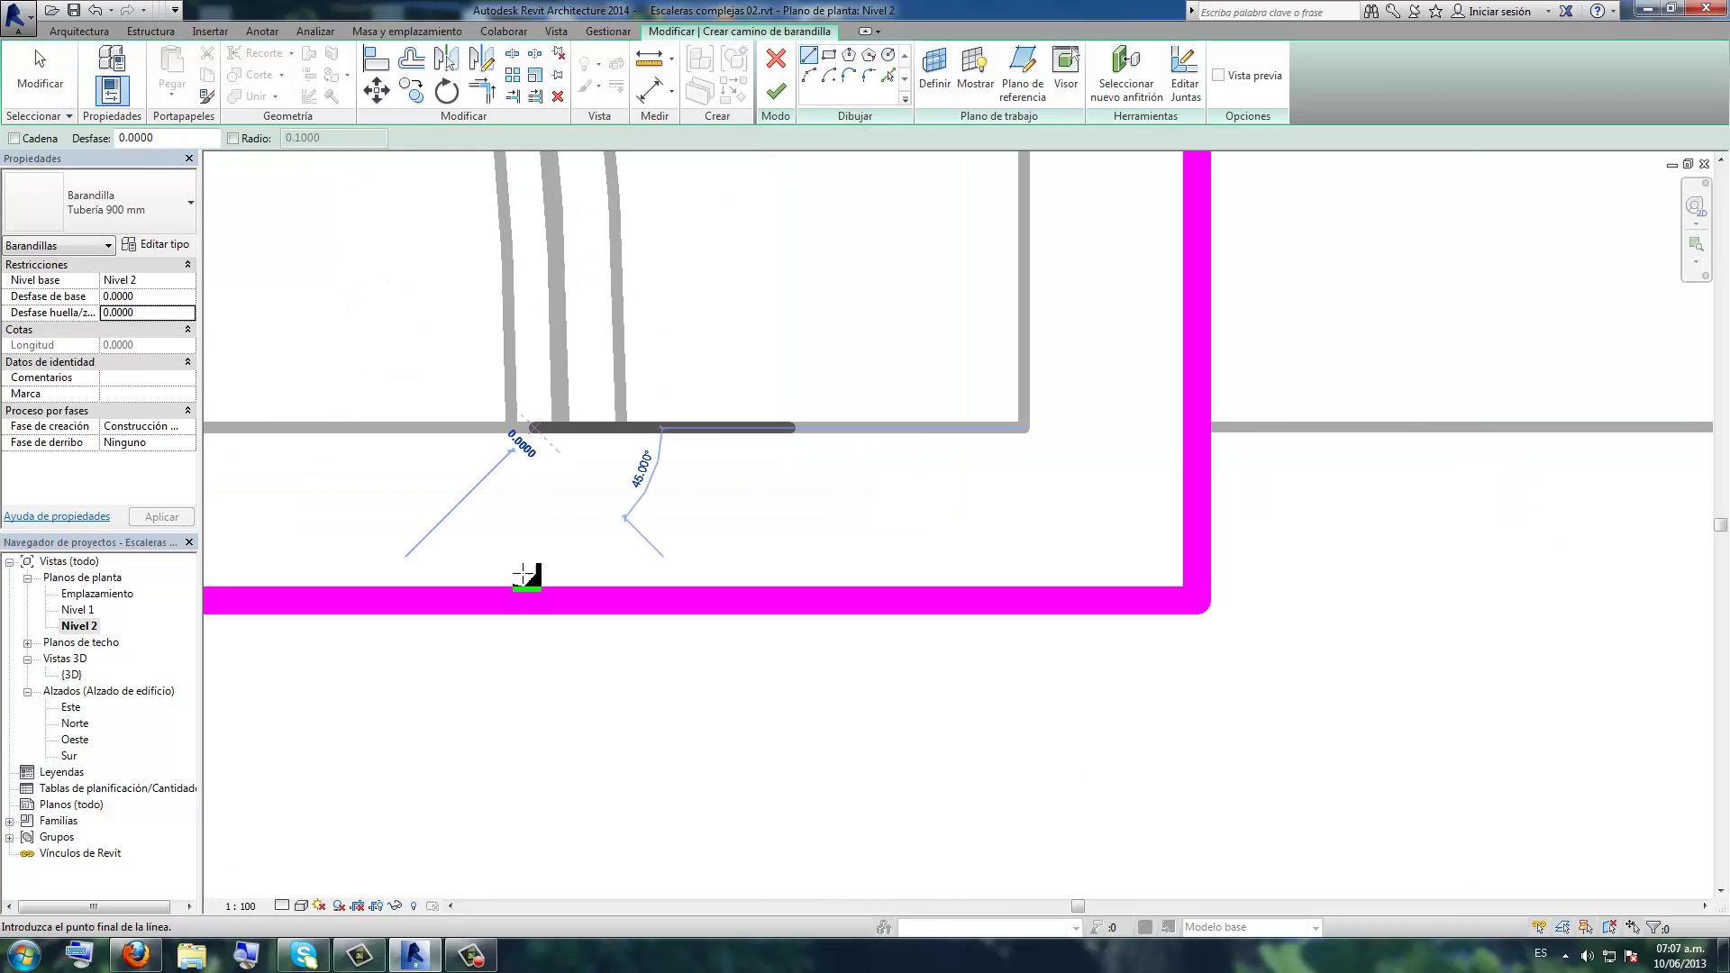
left_click(534, 598)
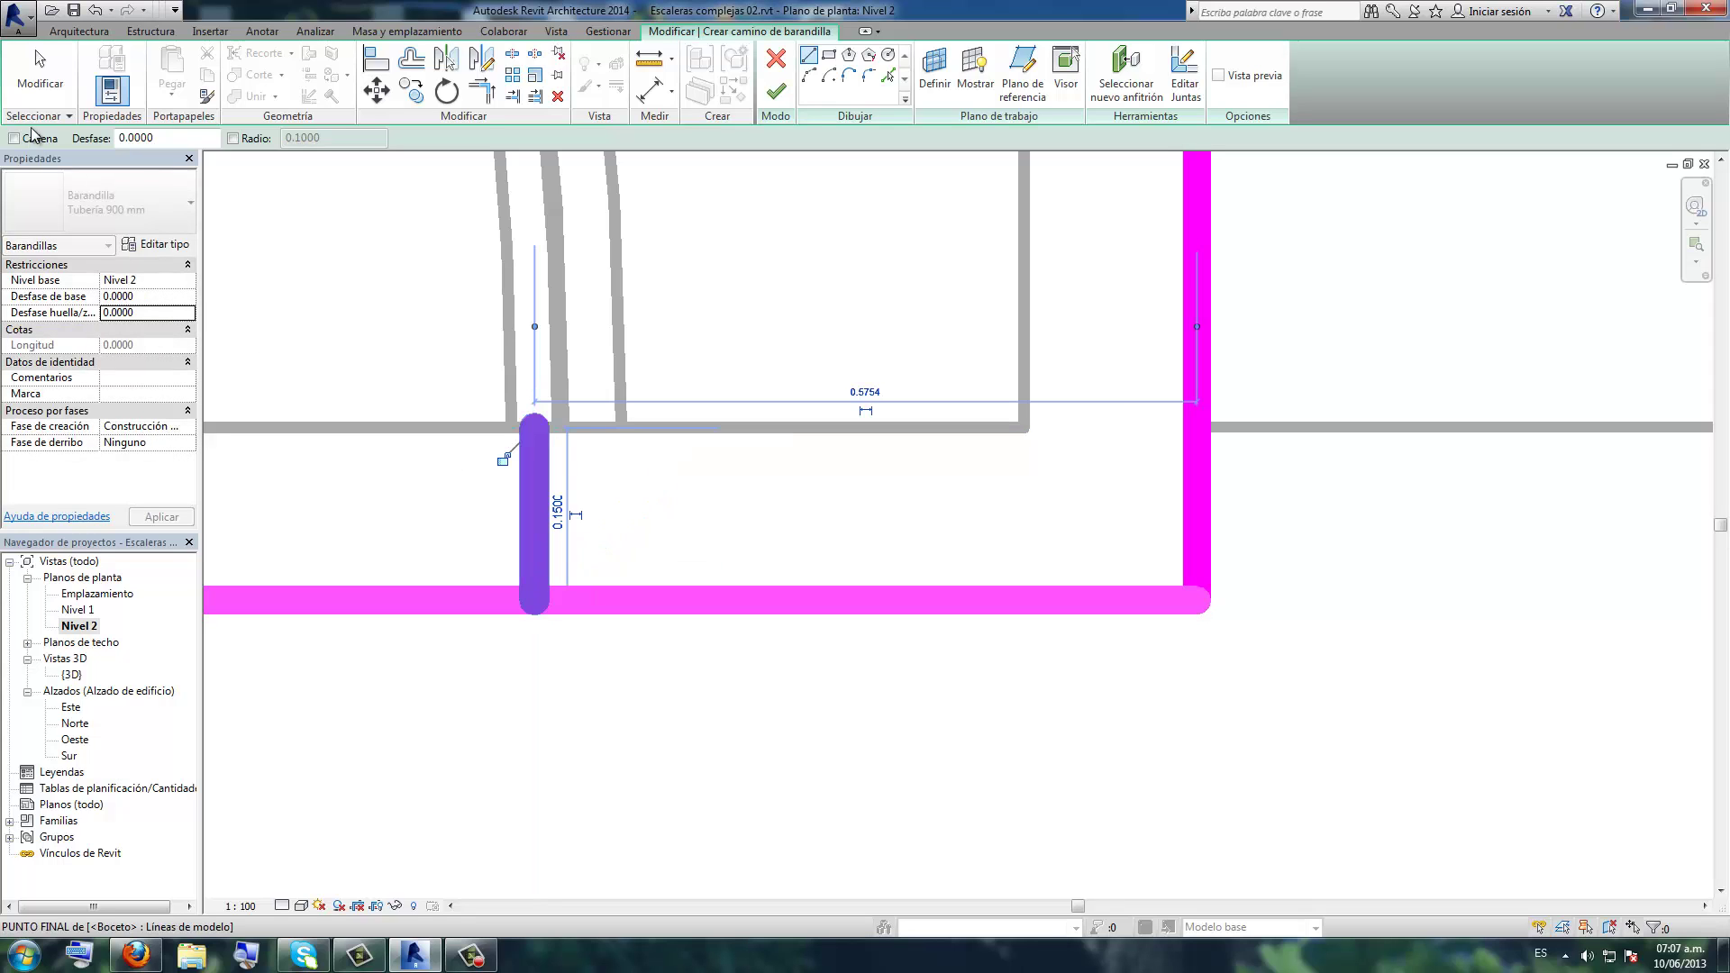
left_click(38, 72)
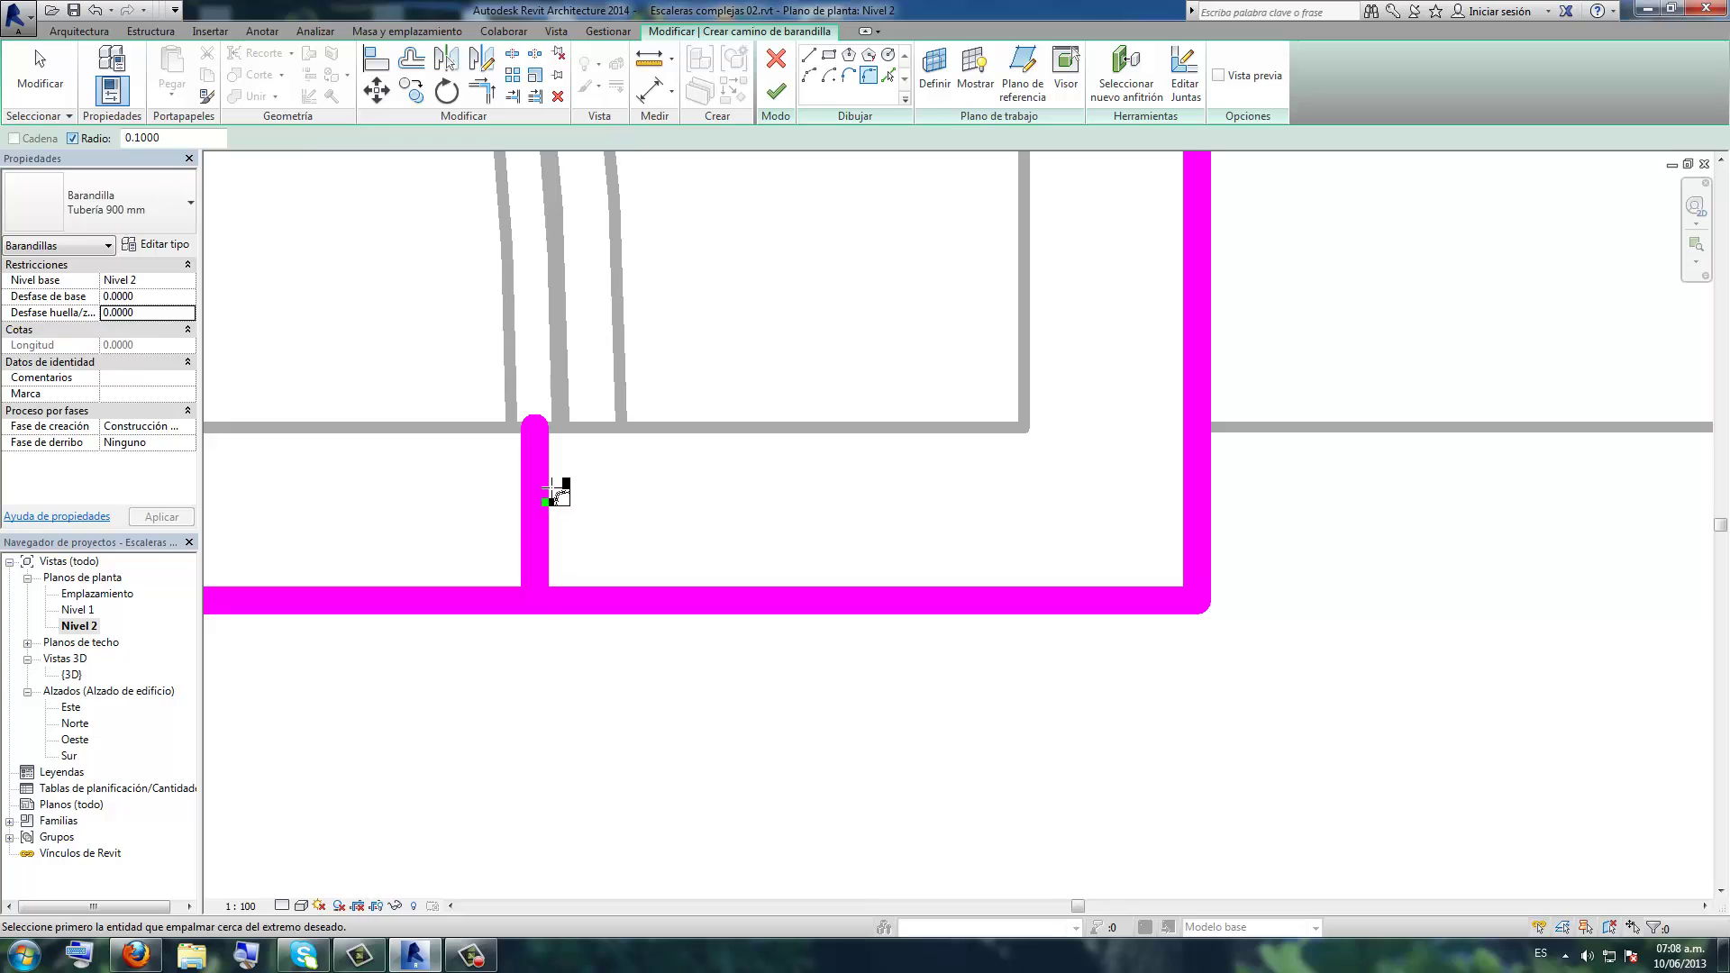
- Round both path corners with 0.1000-radius fillet arcs
left_click(537, 512)
left_click(633, 595)
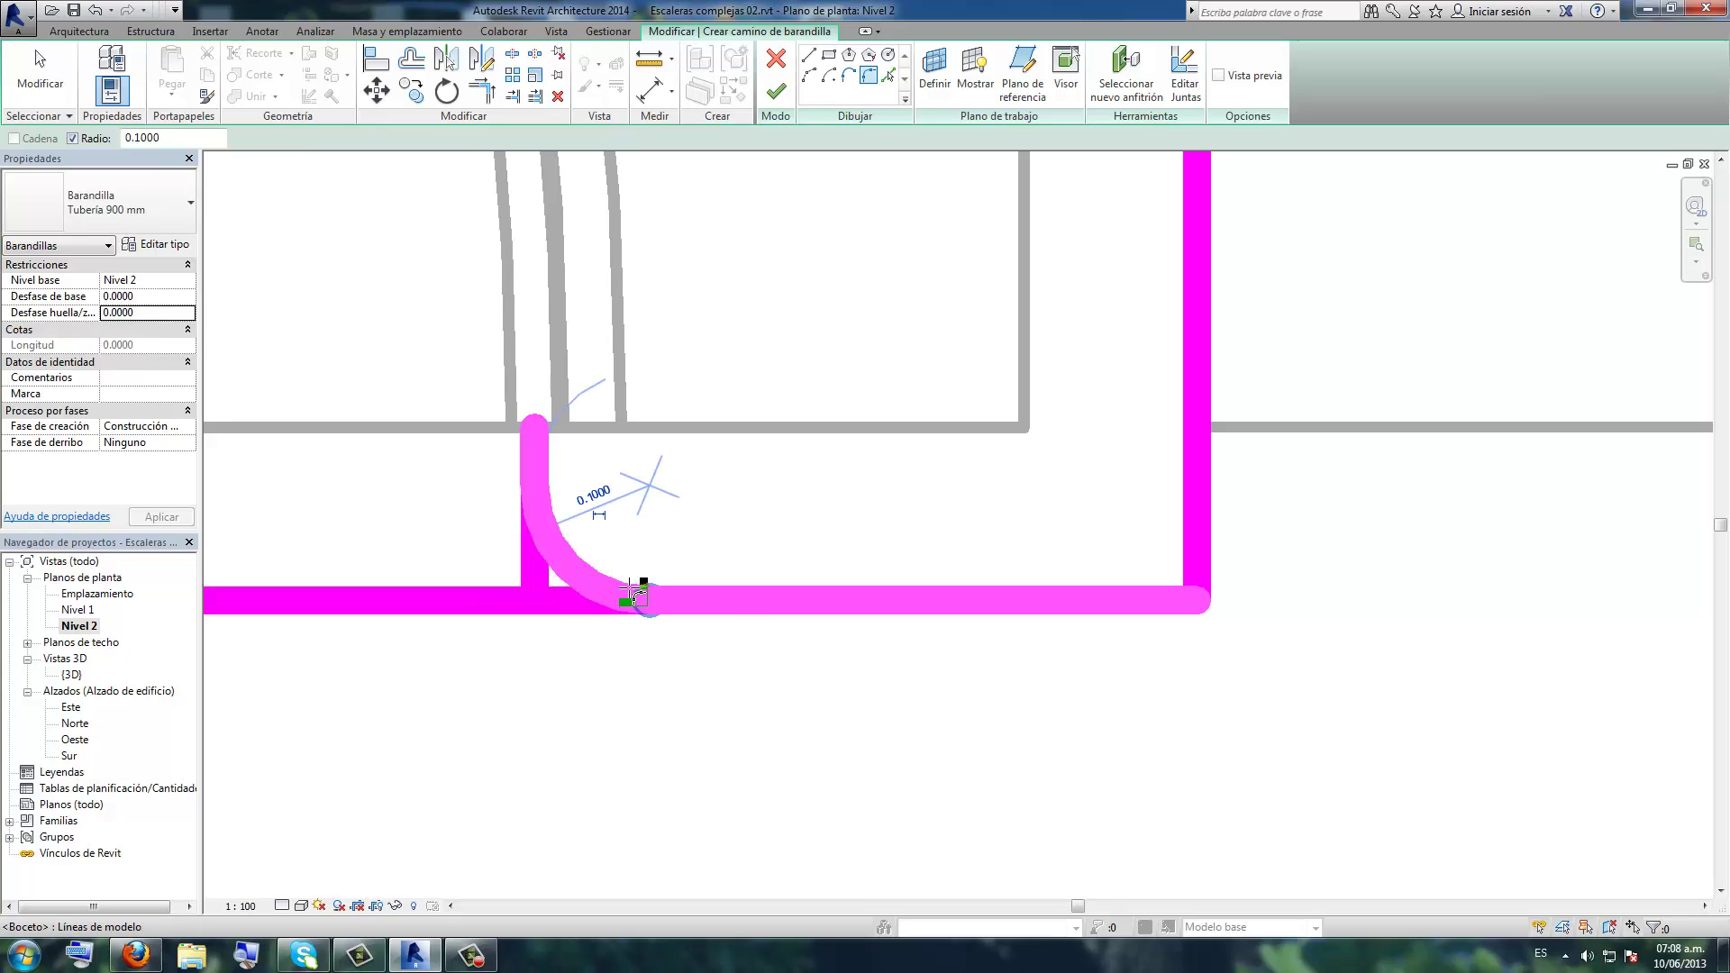
left_click(1093, 603)
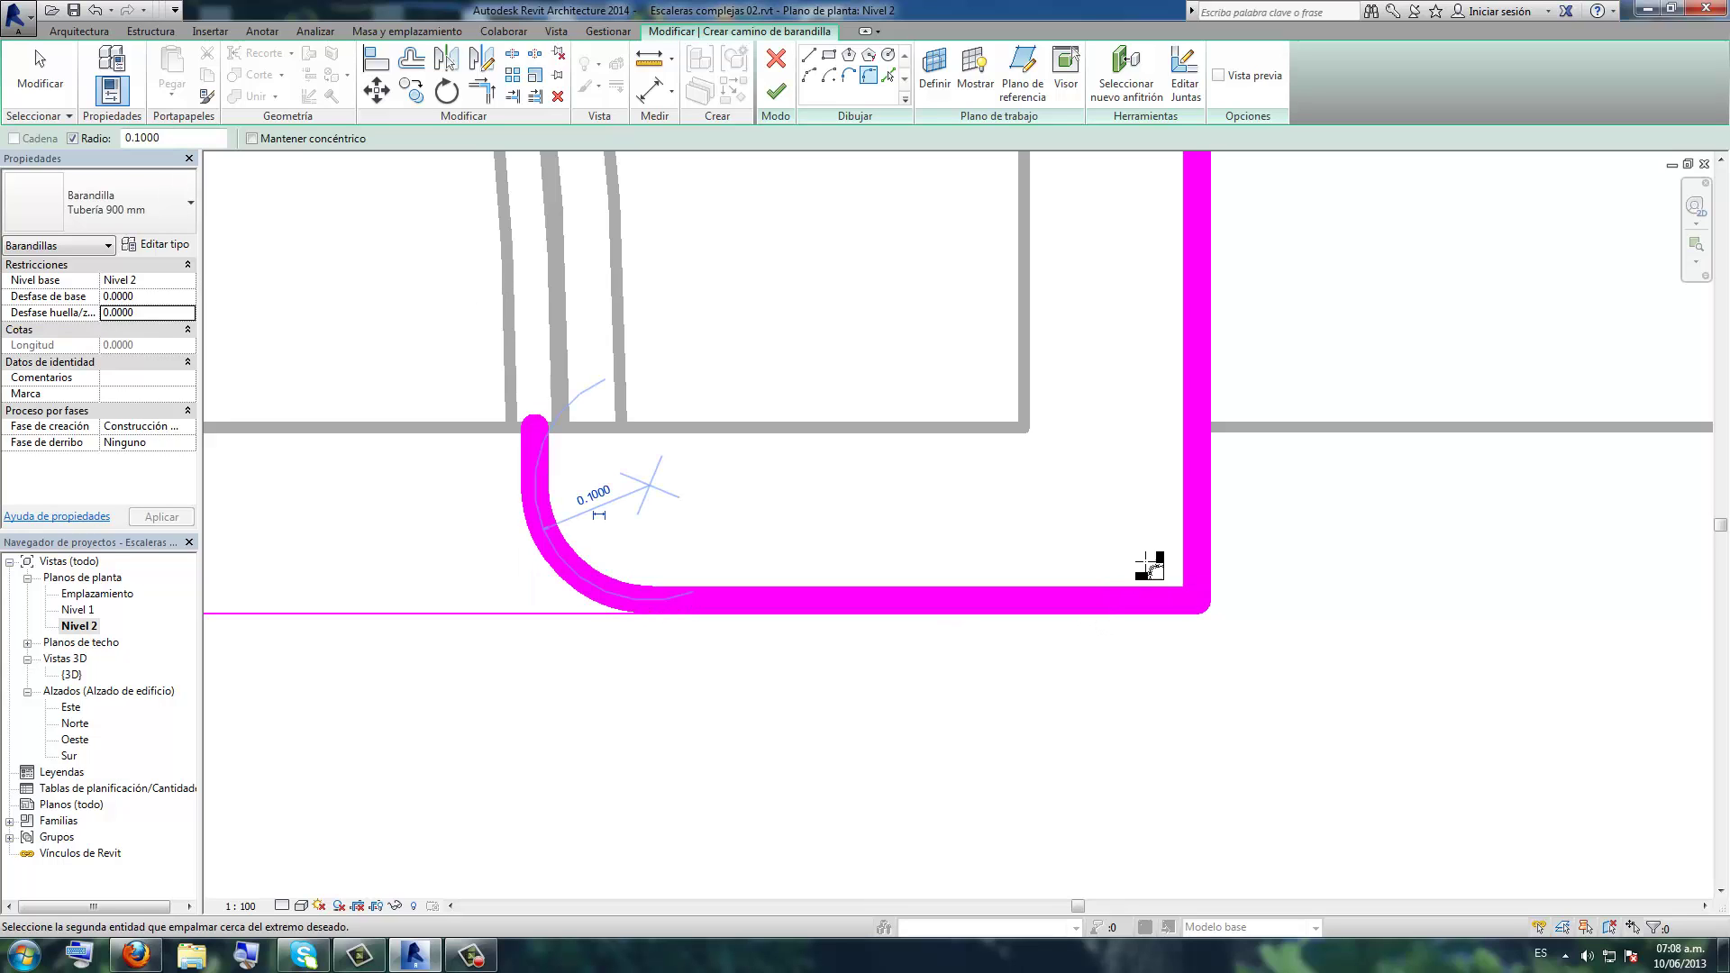
left_click(1198, 458)
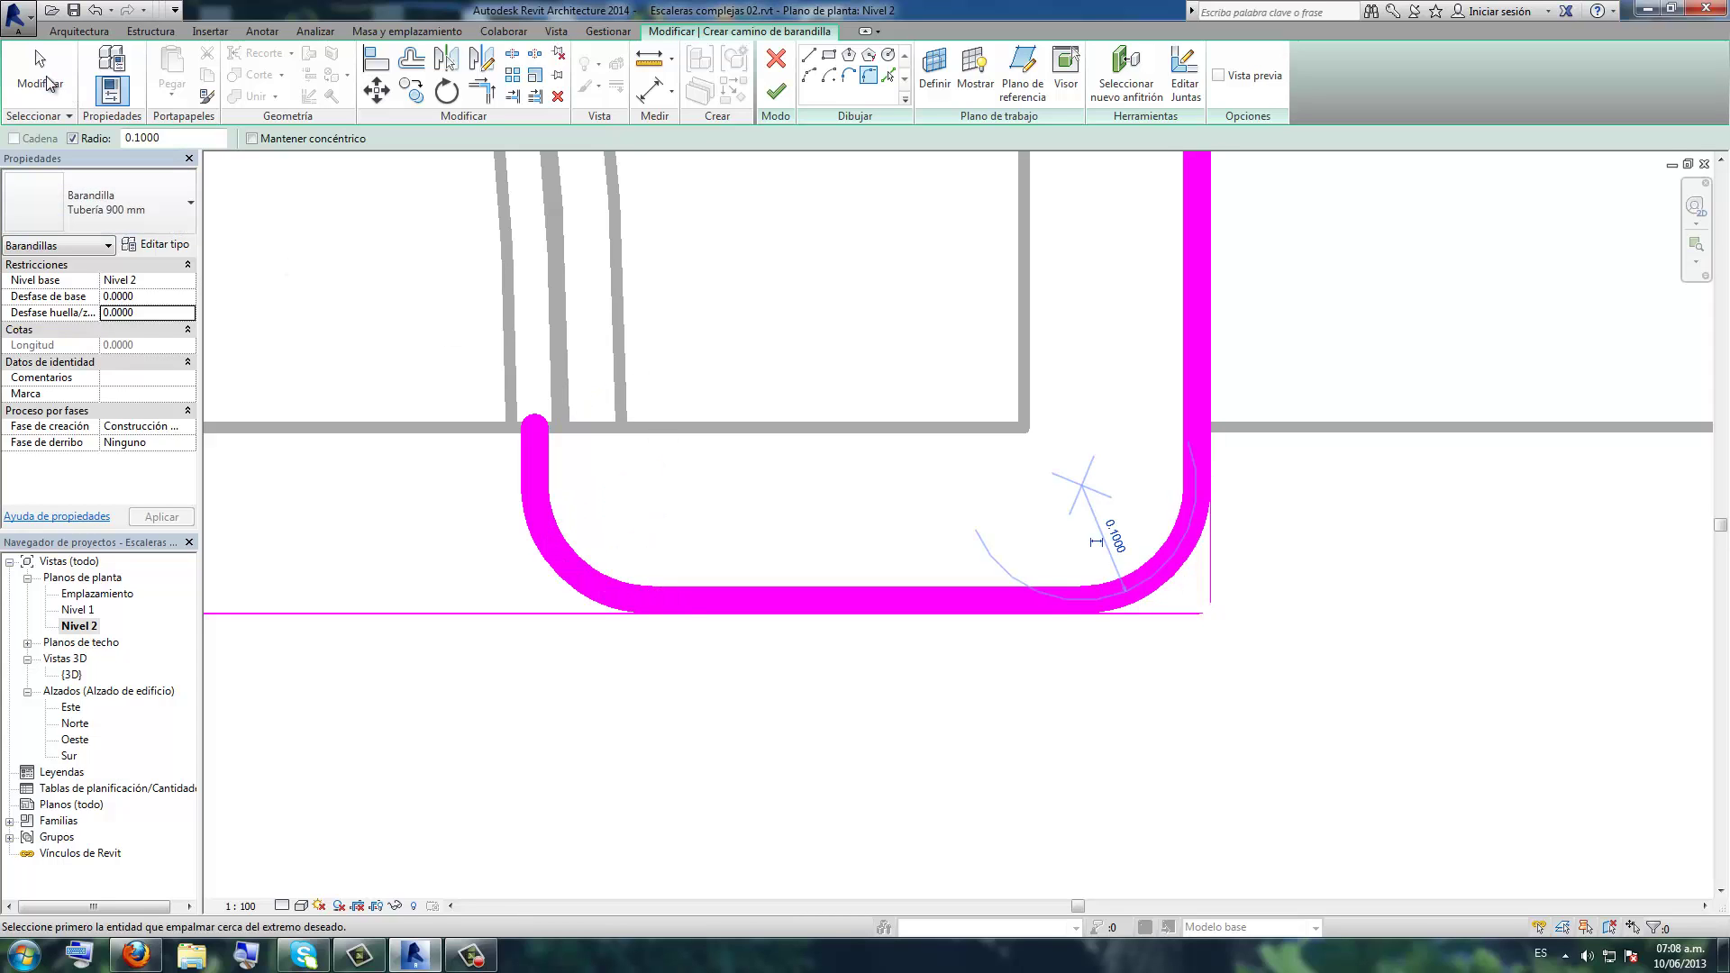
key("Escape")
scroll(680, 362, "down", 2)
scroll(672, 370, "down", 4)
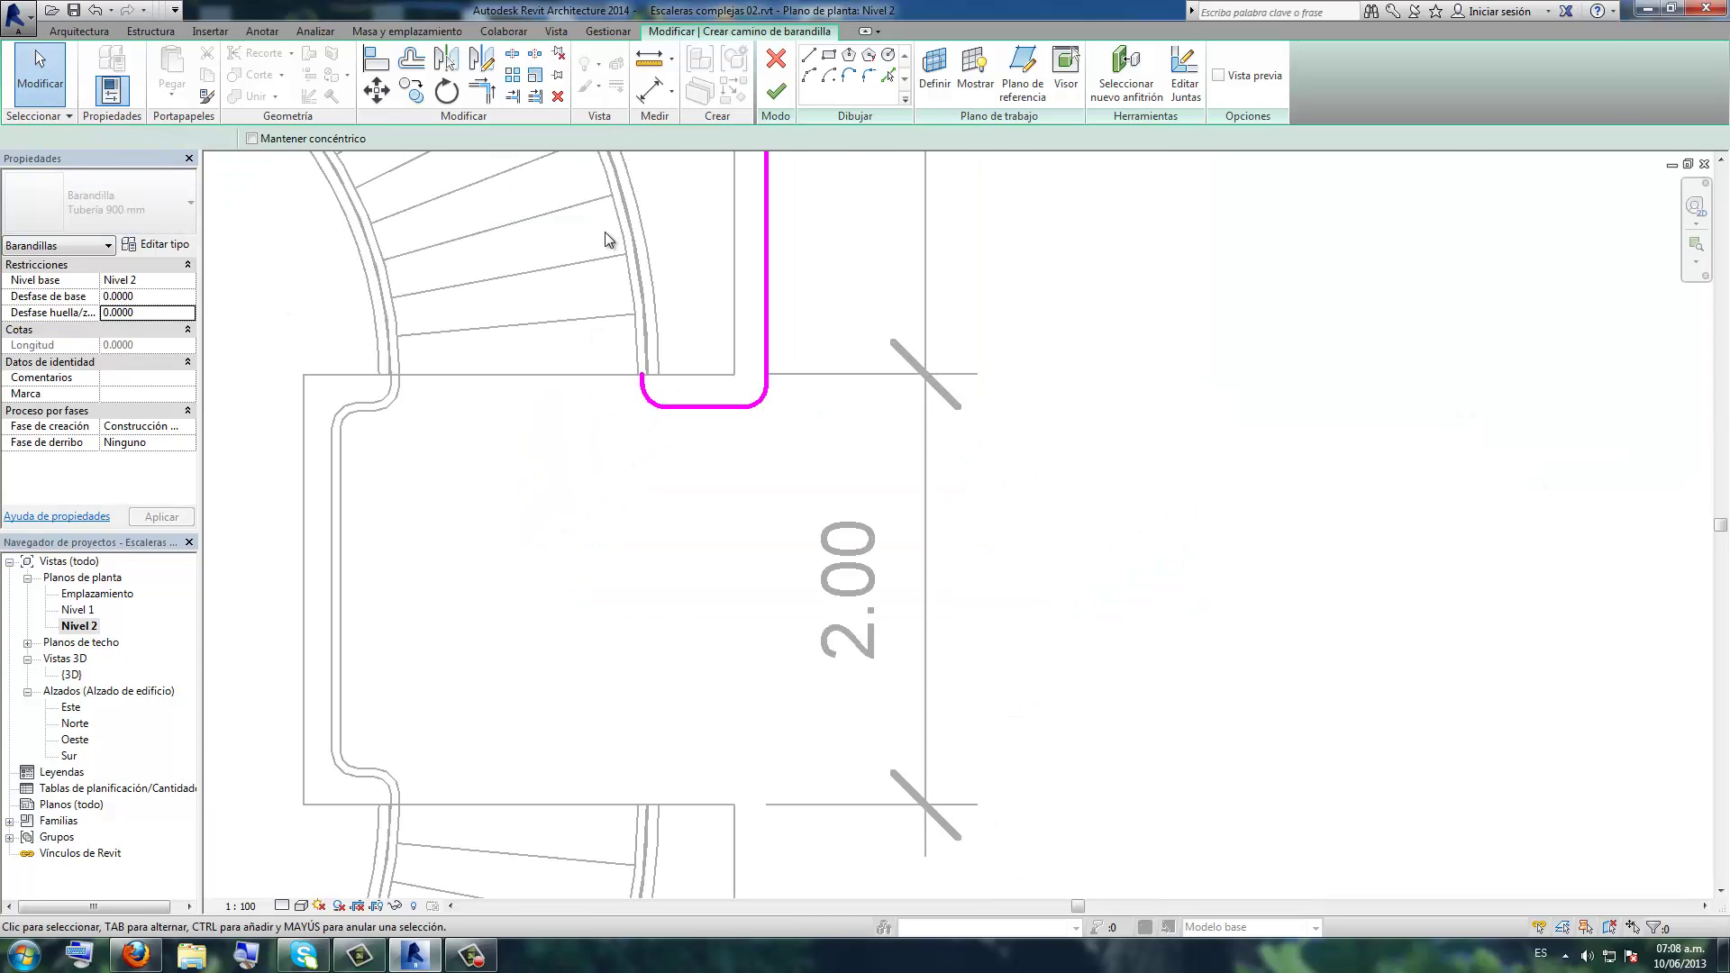
- Finish the railing path and mirror it across the notch centreline onto the lower stair
left_click(774, 94)
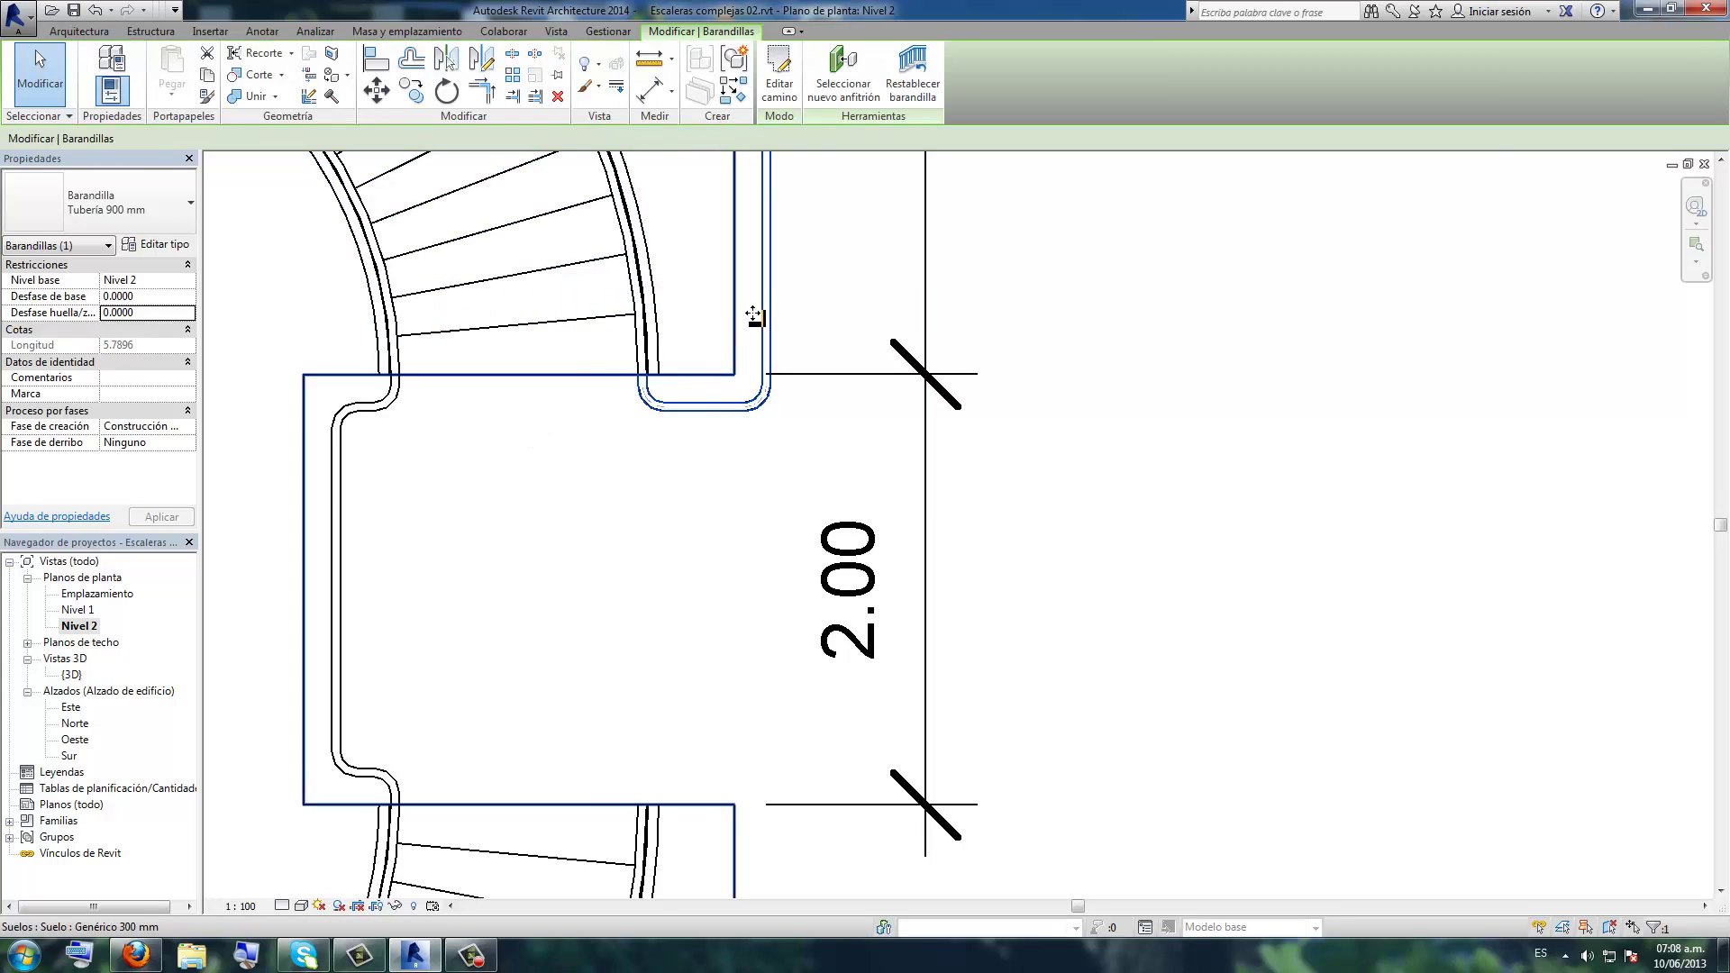
scroll(739, 325, "down", 2)
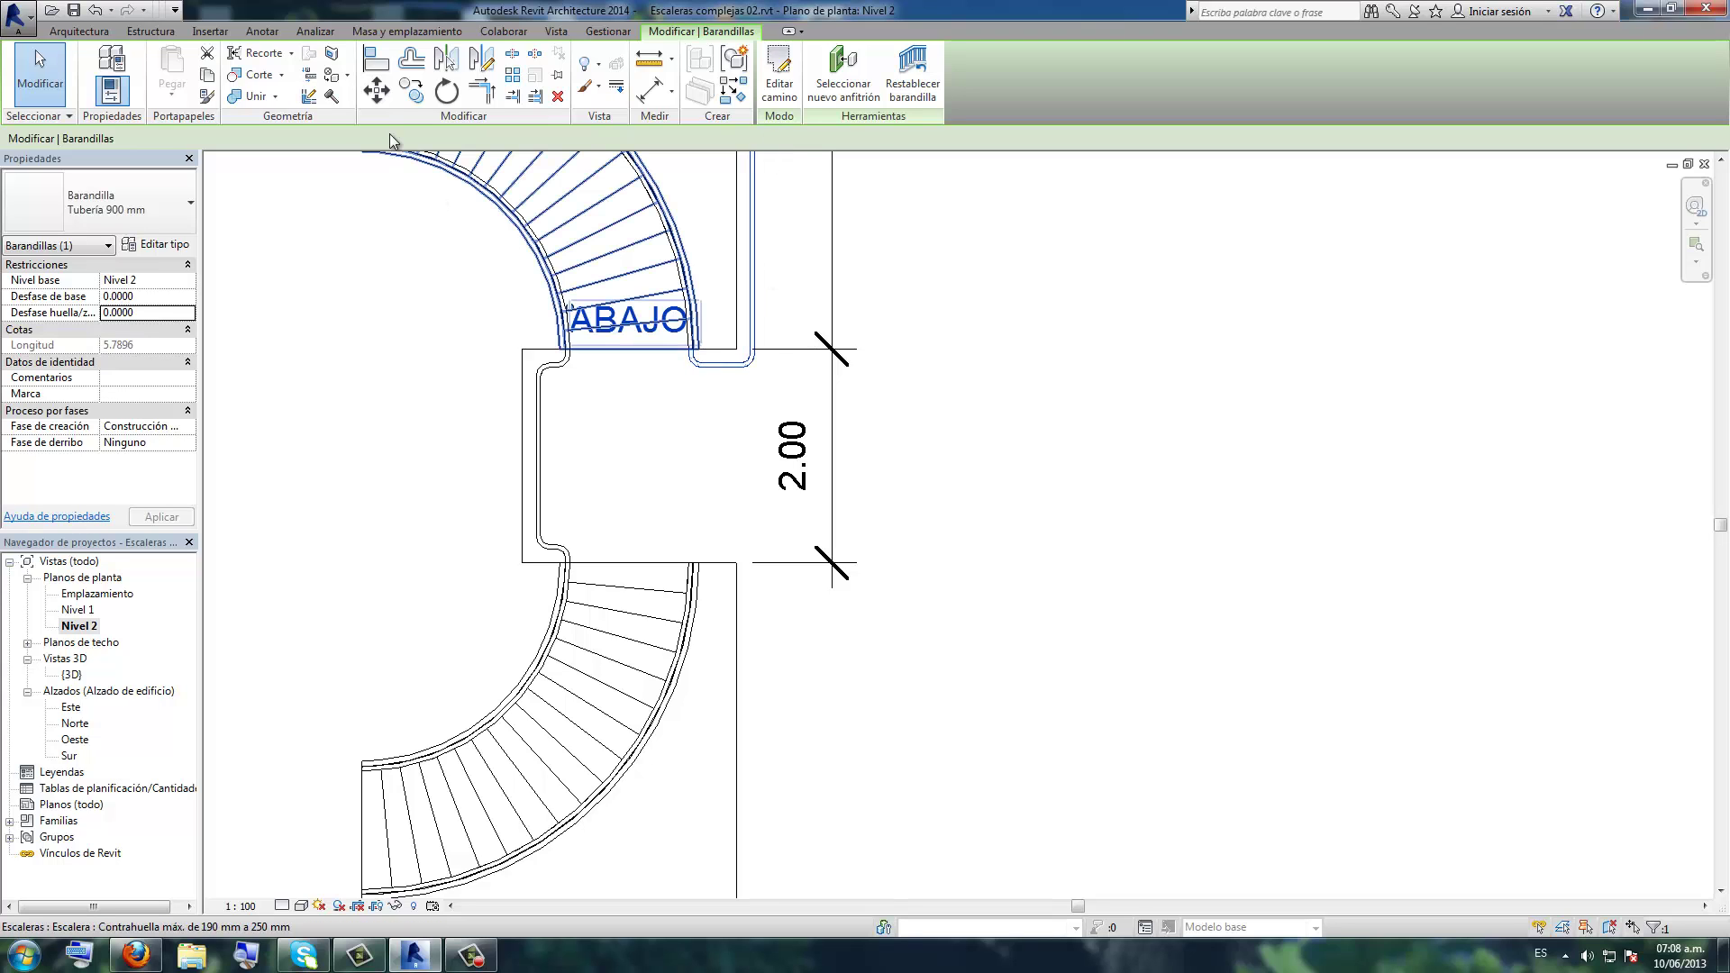
left_click(479, 65)
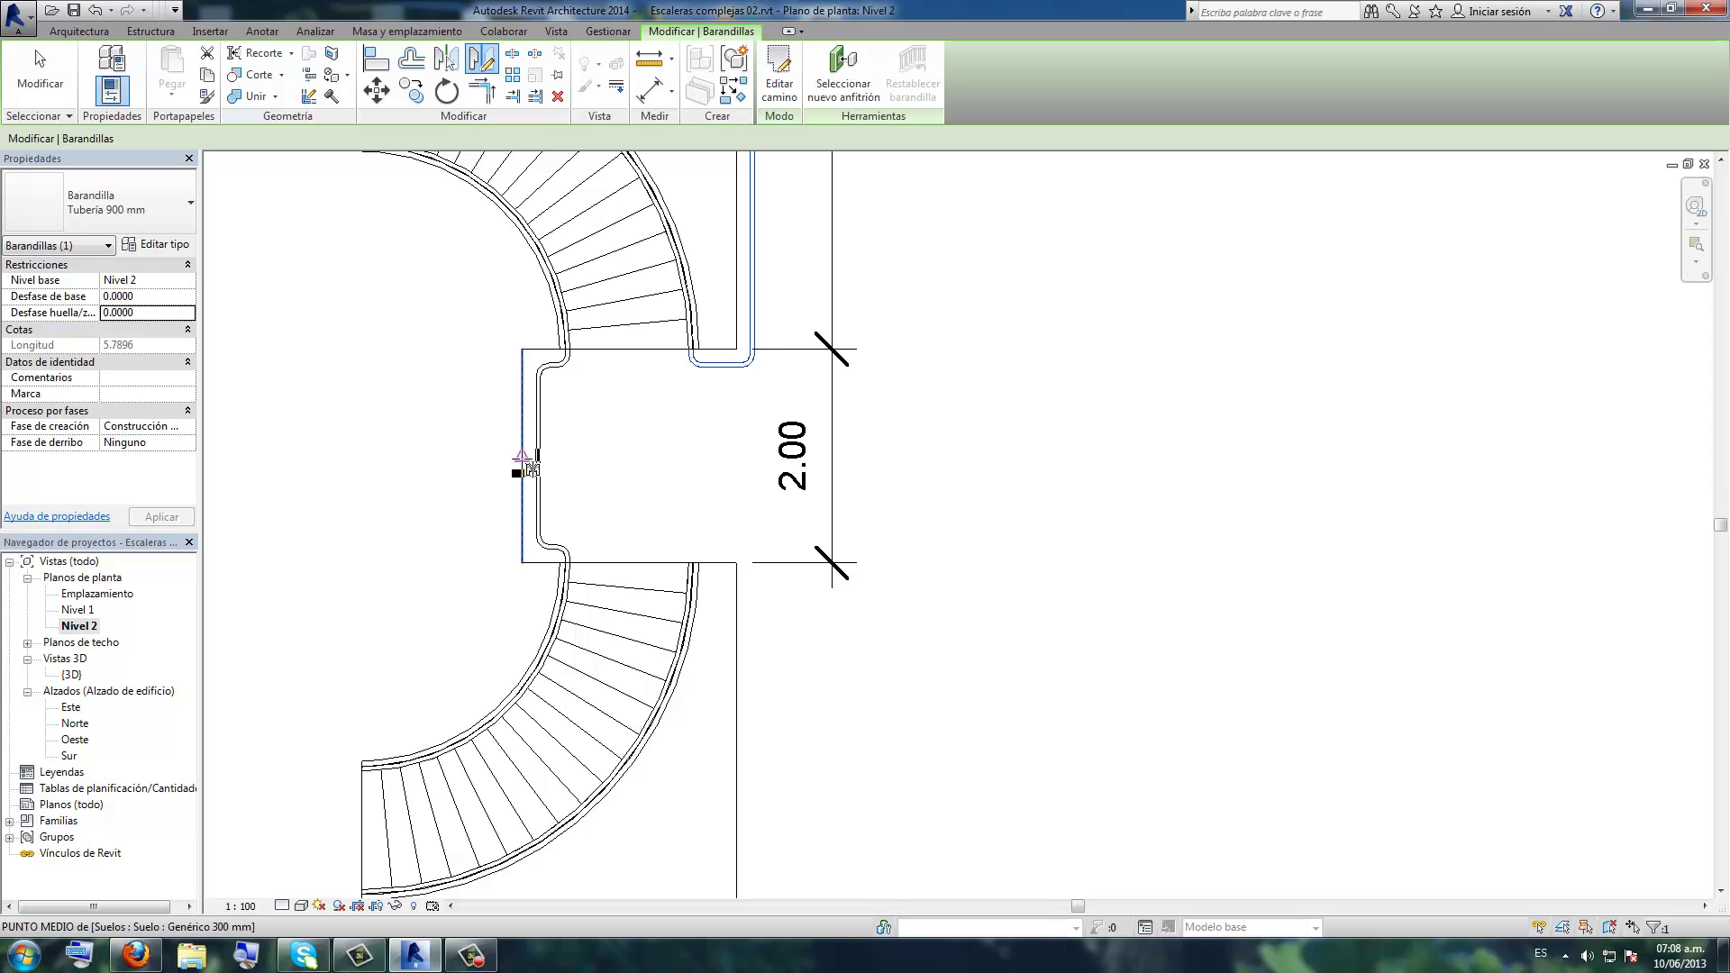
left_click(523, 455)
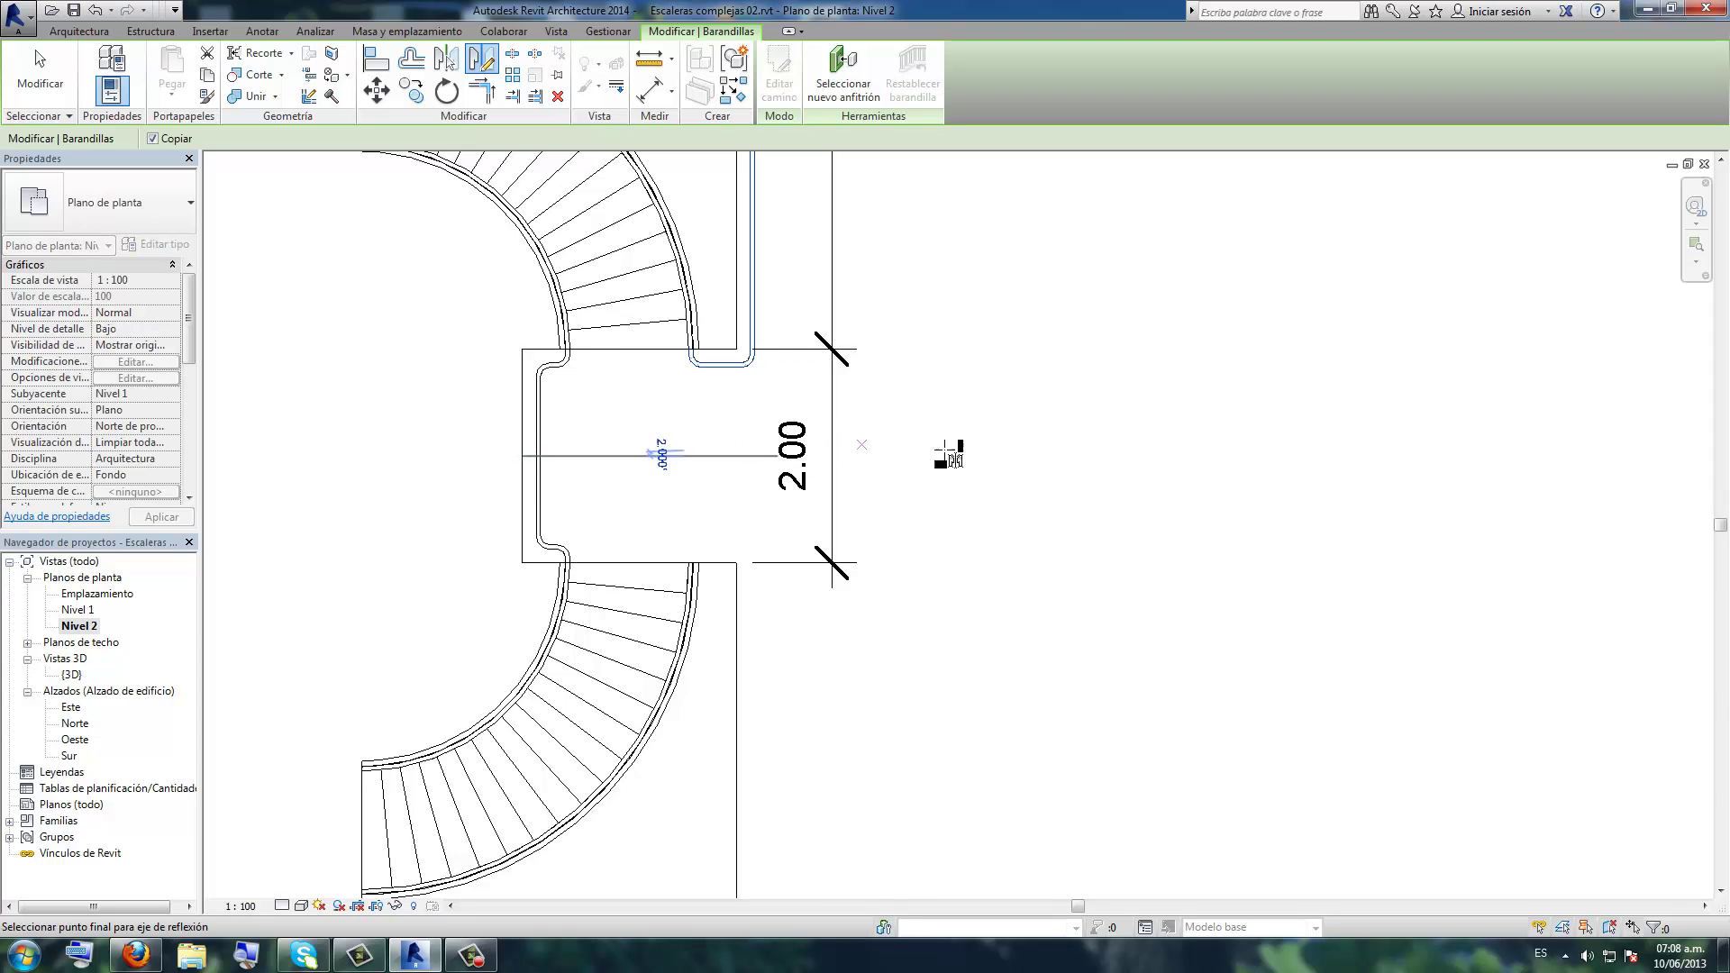
left_click(965, 454)
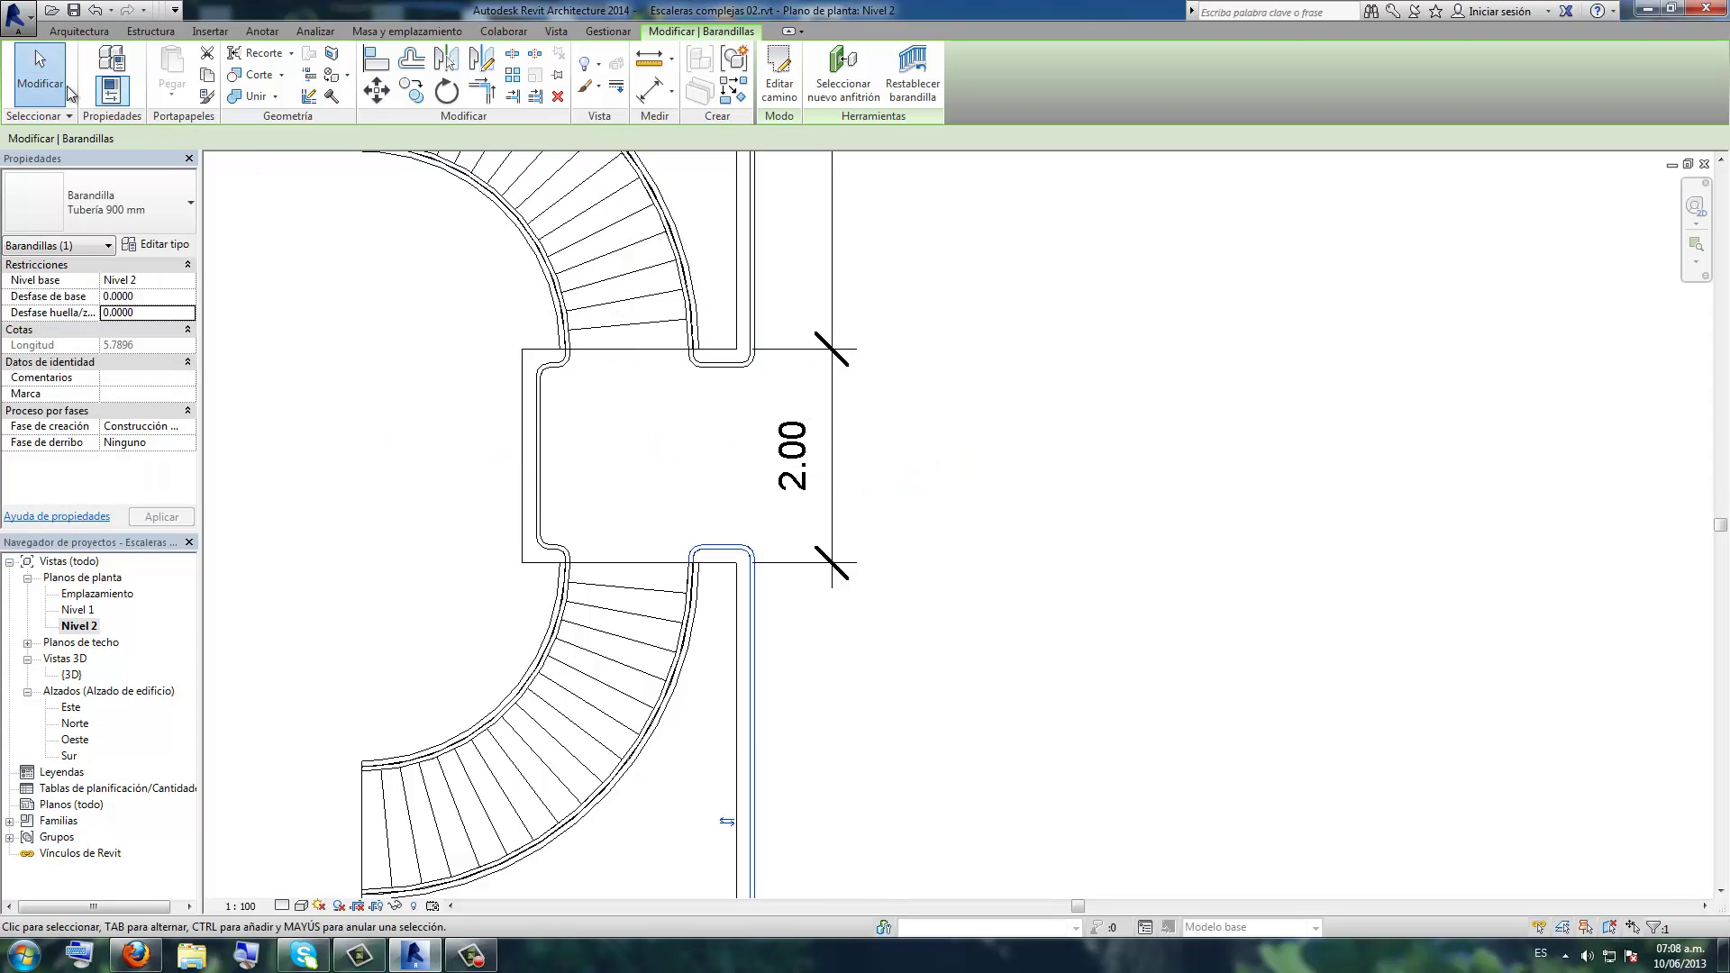
key("Escape")
scroll(783, 453, "down", 5)
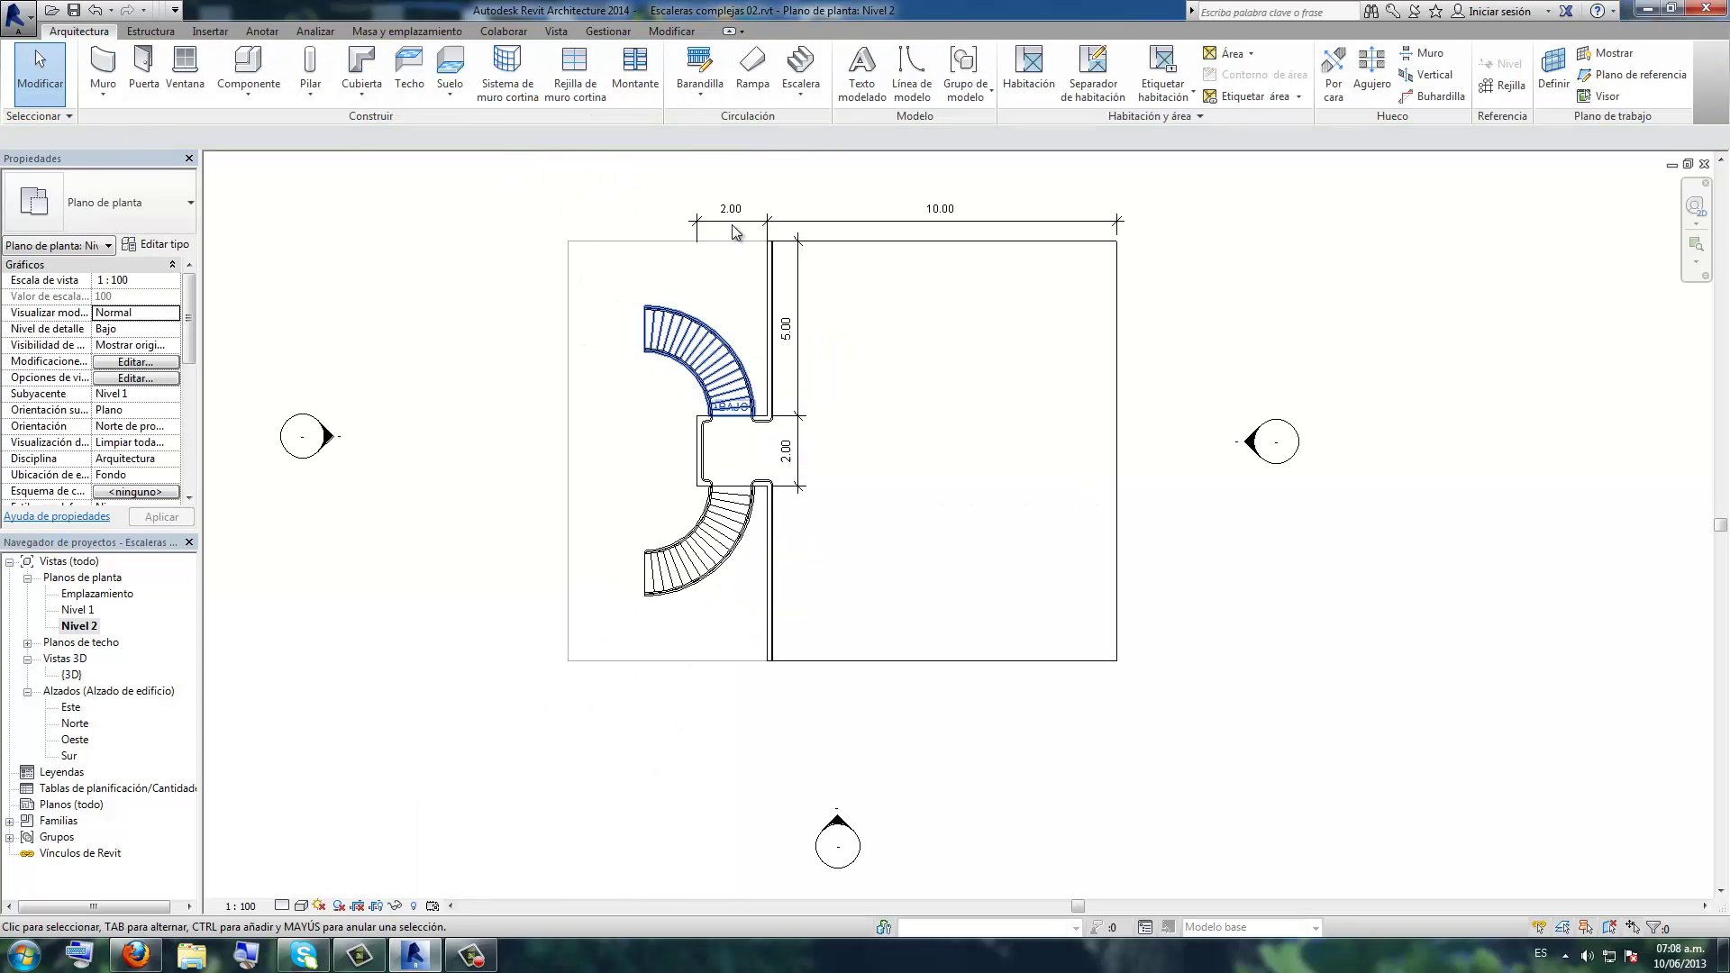
left_click(575, 32)
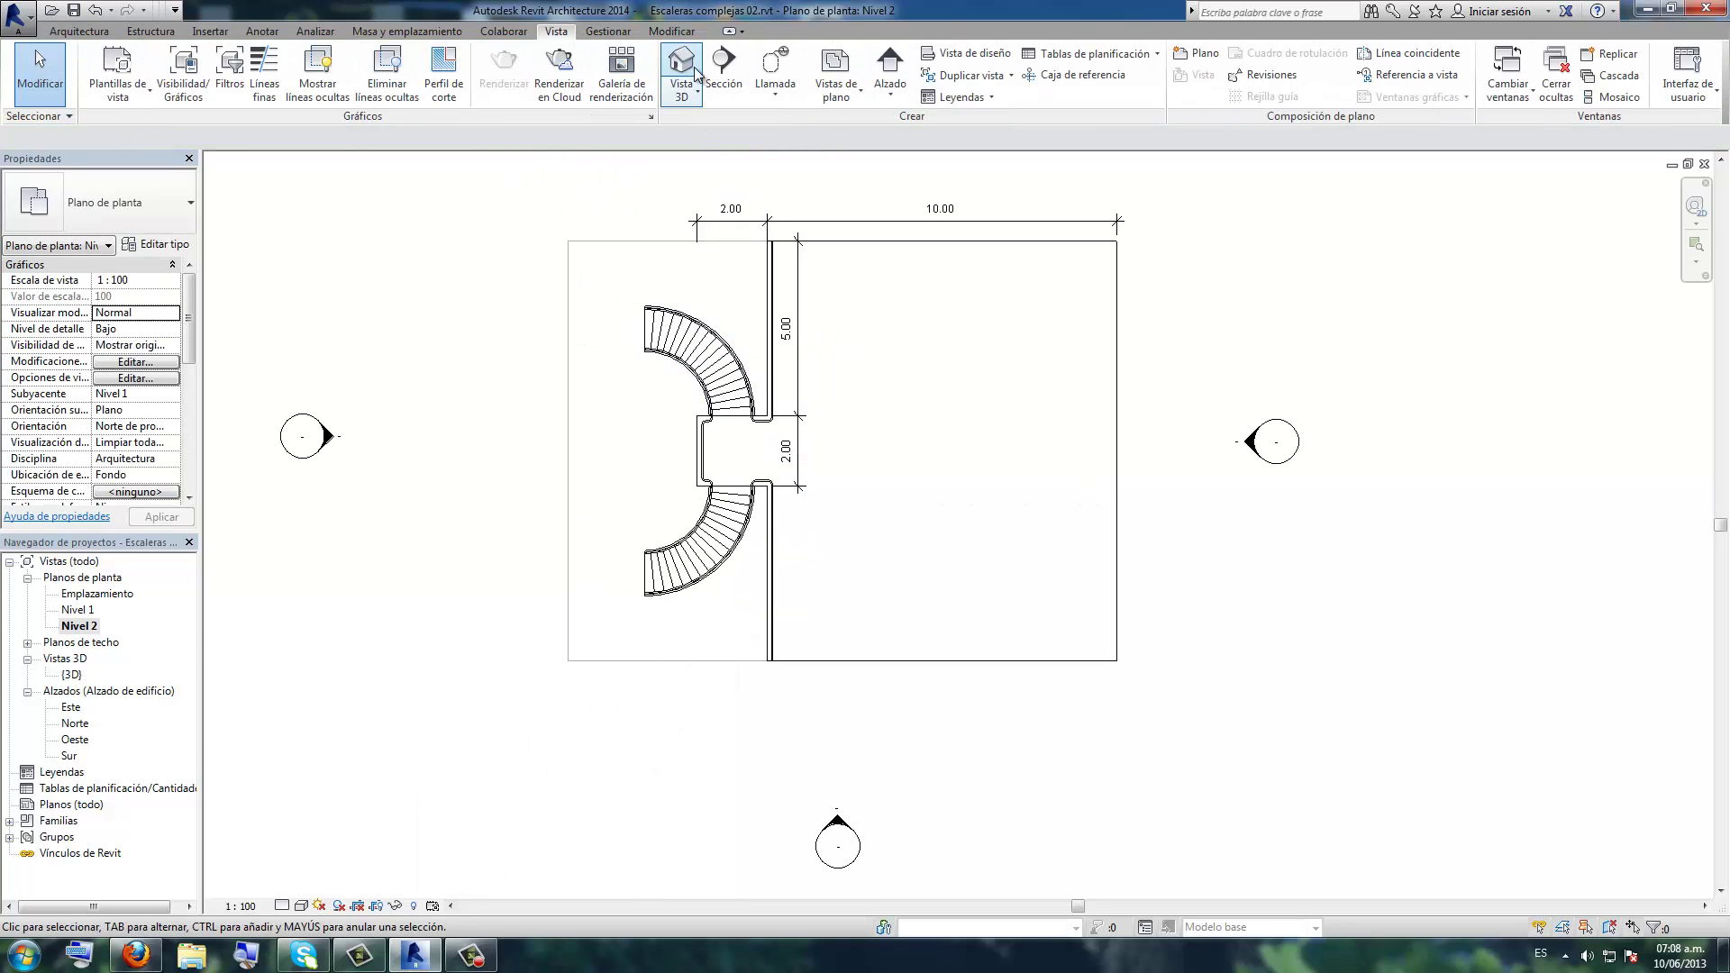
left_click(691, 72)
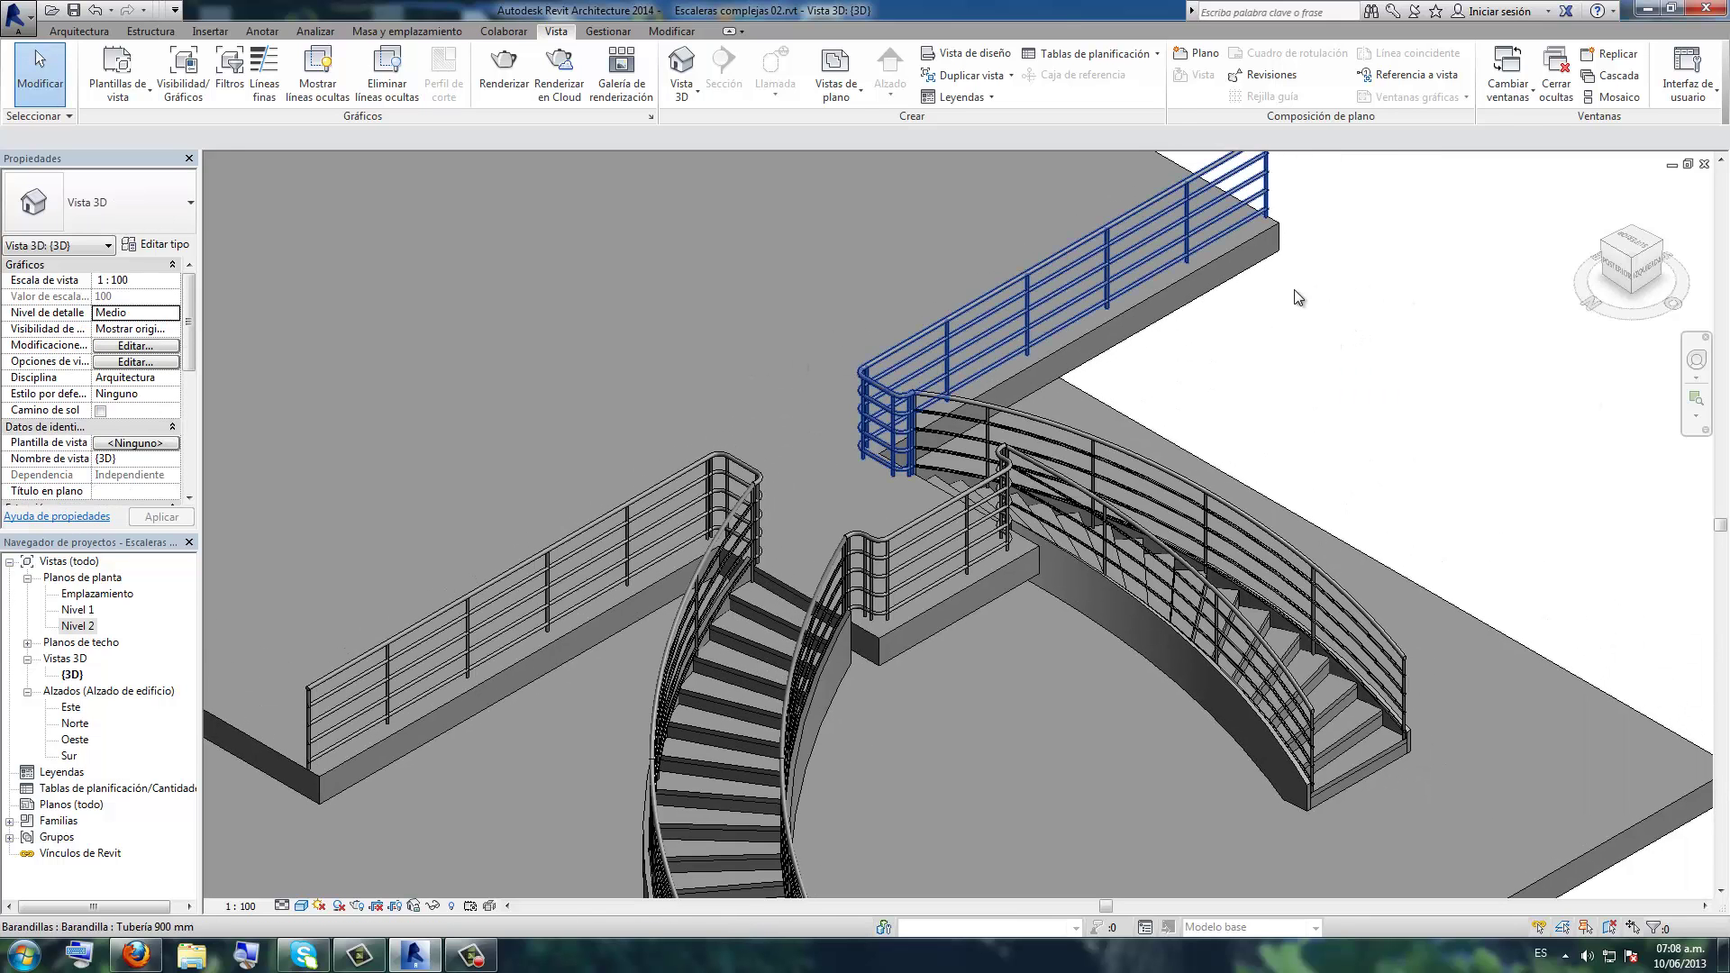
scroll(1031, 382, "down", 2)
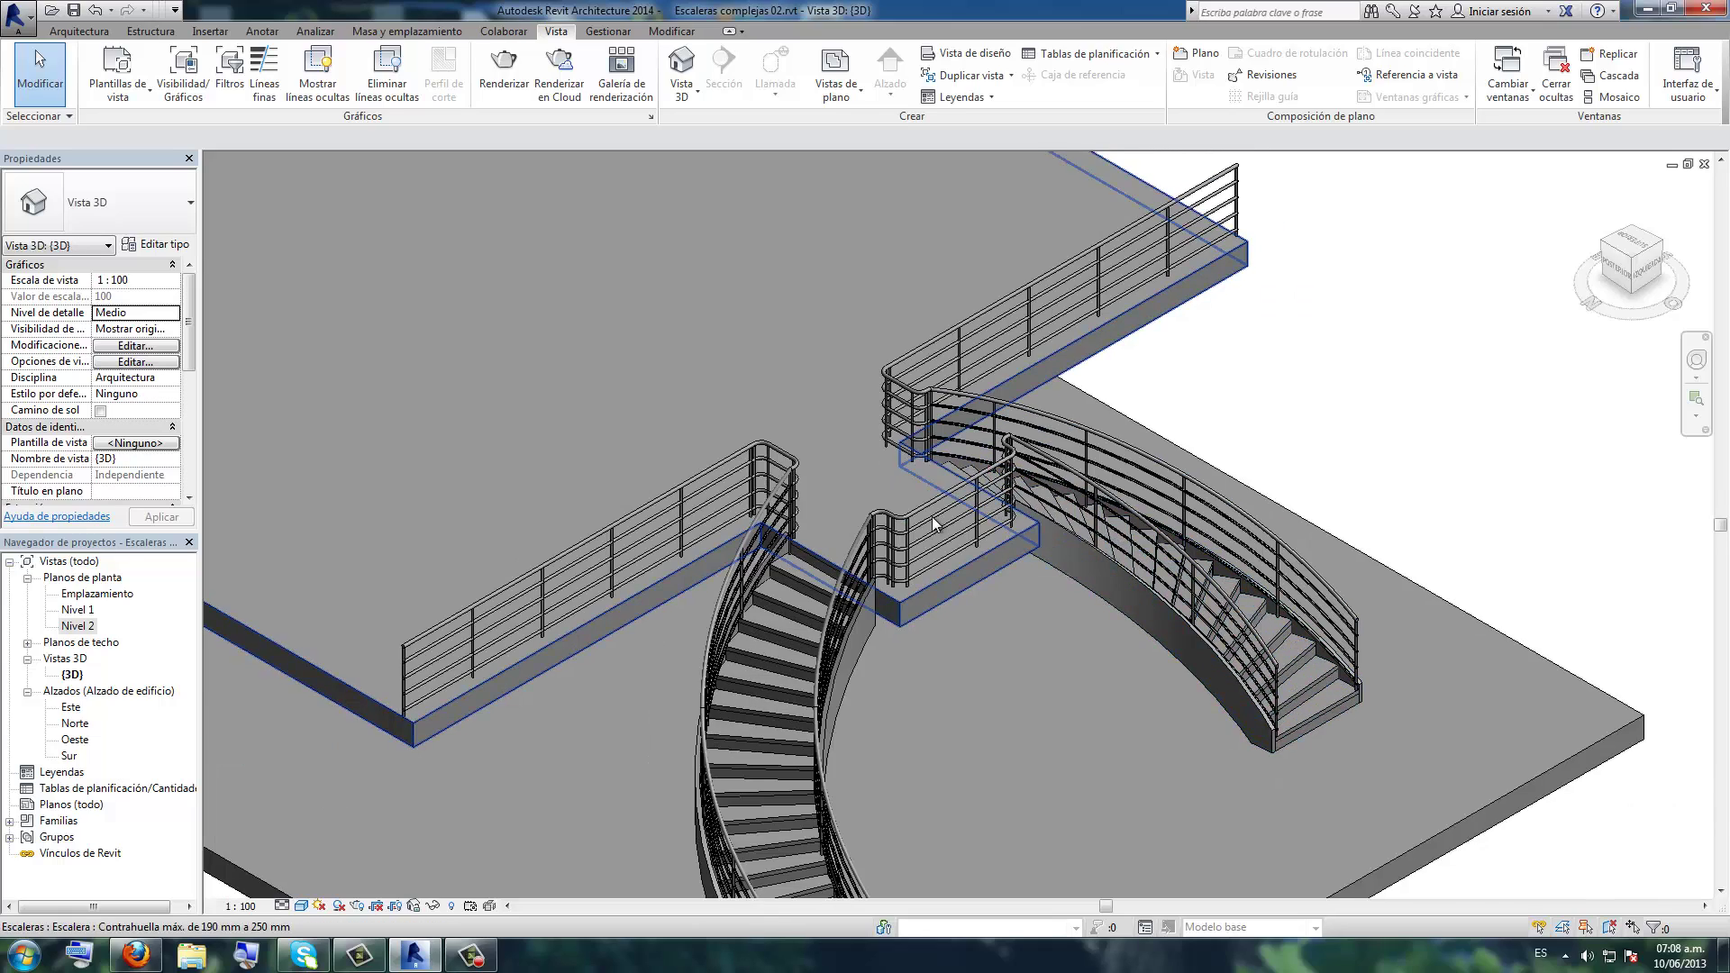
scroll(932, 516, "up", 2)
scroll(932, 516, "up", 2)
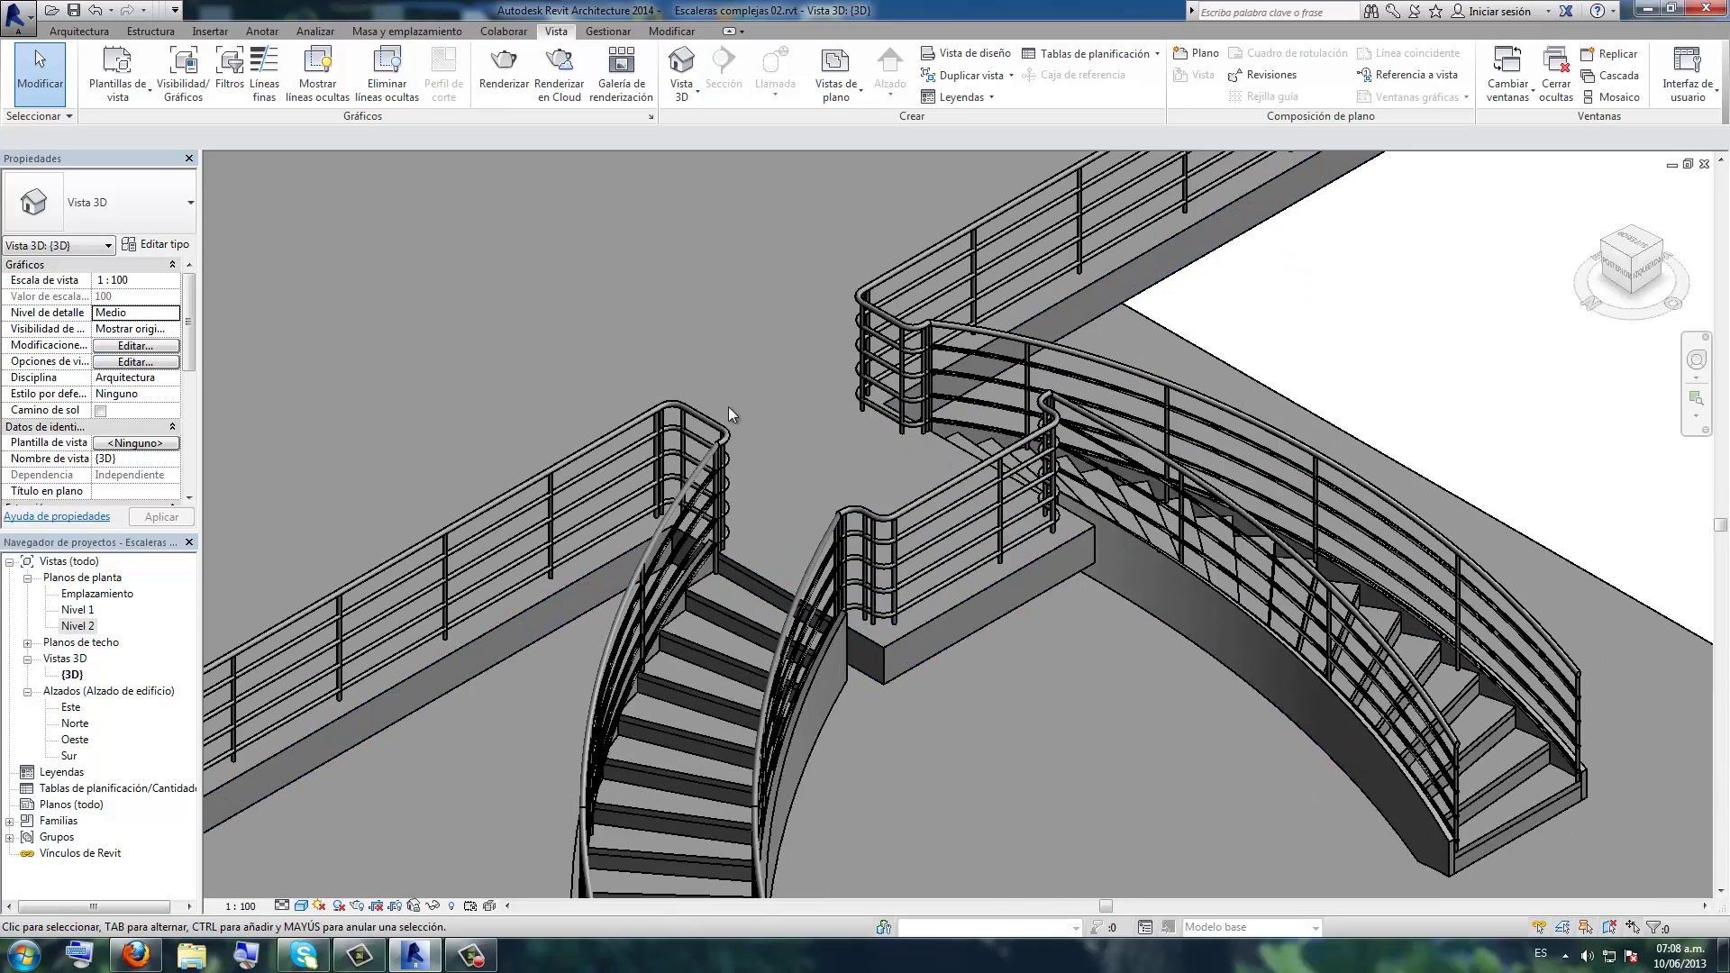
scroll(1388, 357, "down", 2)
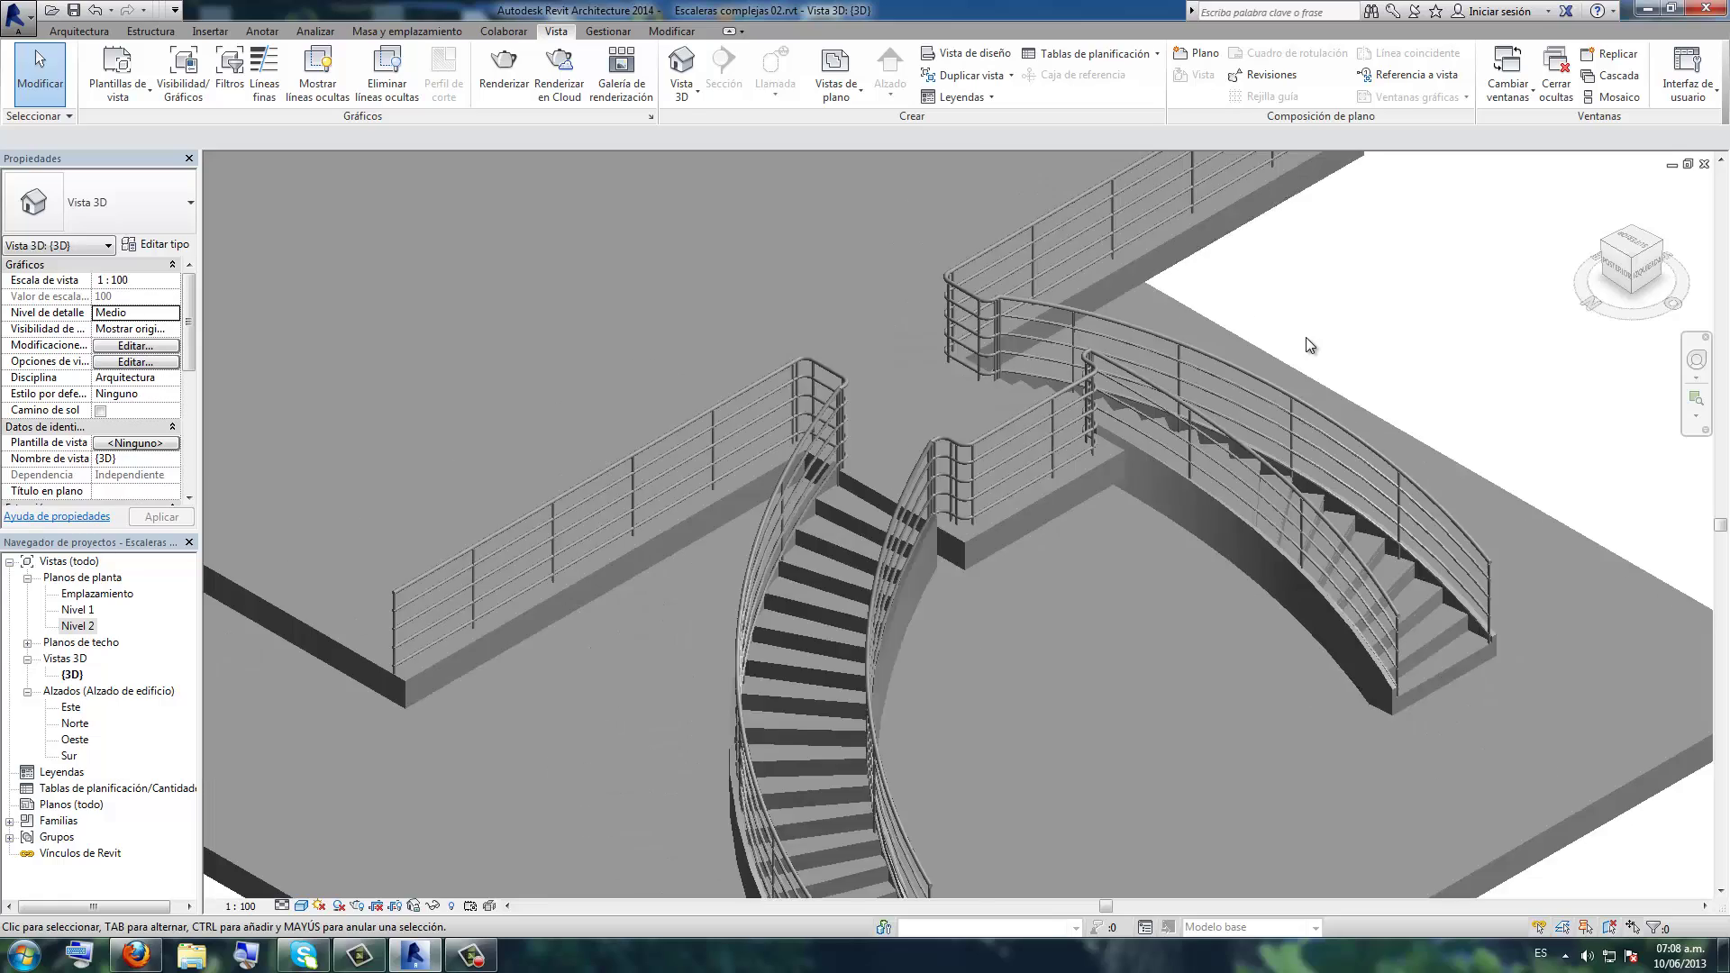
mouse_move(1306, 337)
middle_mouse_down()
mouse_move(1529, 360)
mouse_move(1379, 336)
middle_mouse_up()
scroll(1398, 365, "down", 1)
scroll(1394, 357, "up", 2)
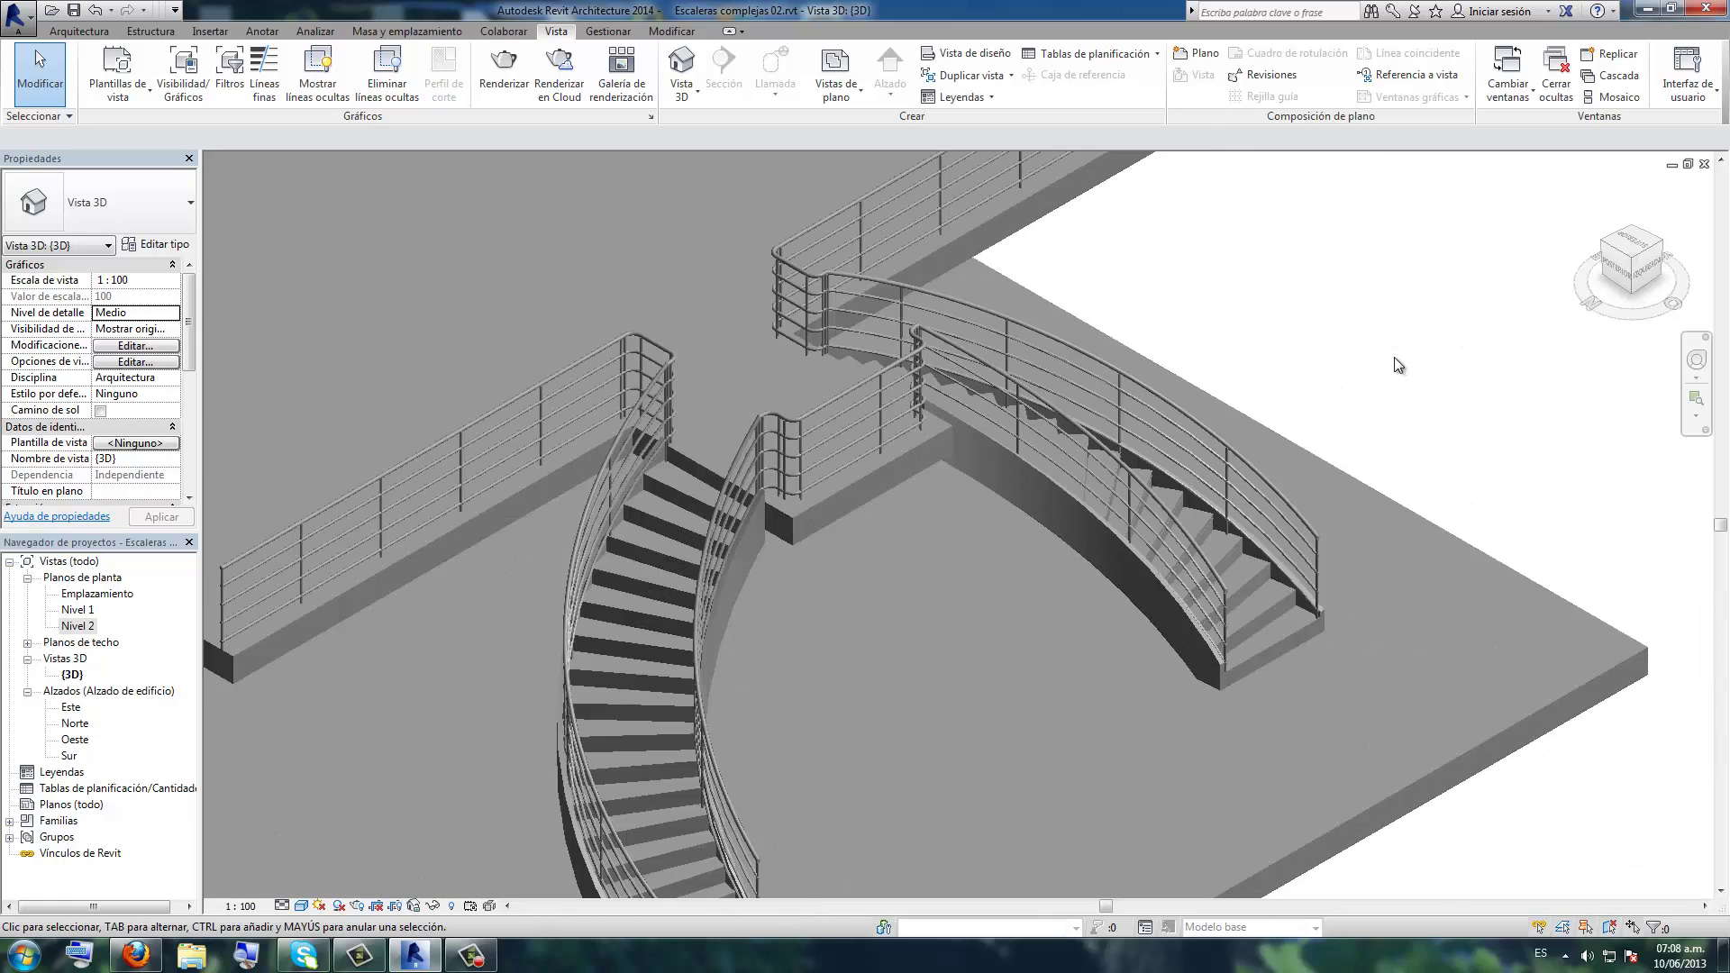
scroll(1397, 353, "down", 1)
scroll(1355, 321, "down", 1)
scroll(1370, 329, "up", 2)
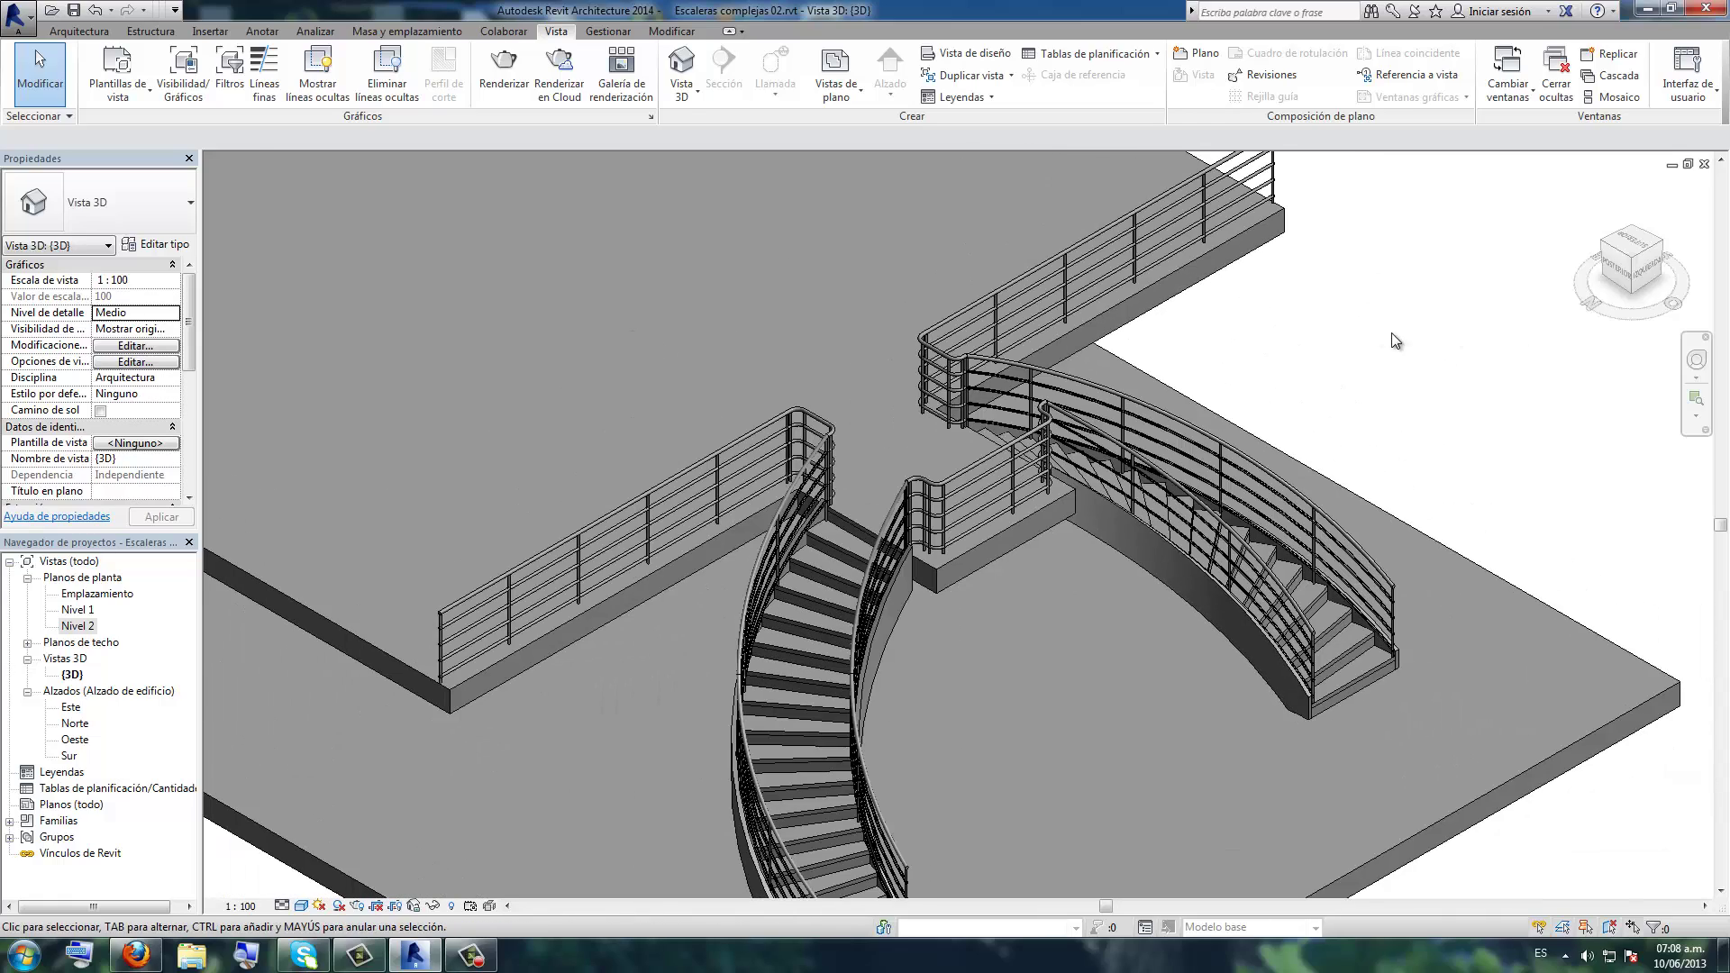
scroll(1408, 345, "down", 1)
scroll(1388, 316, "up", 1)
scroll(1339, 286, "down", 1)
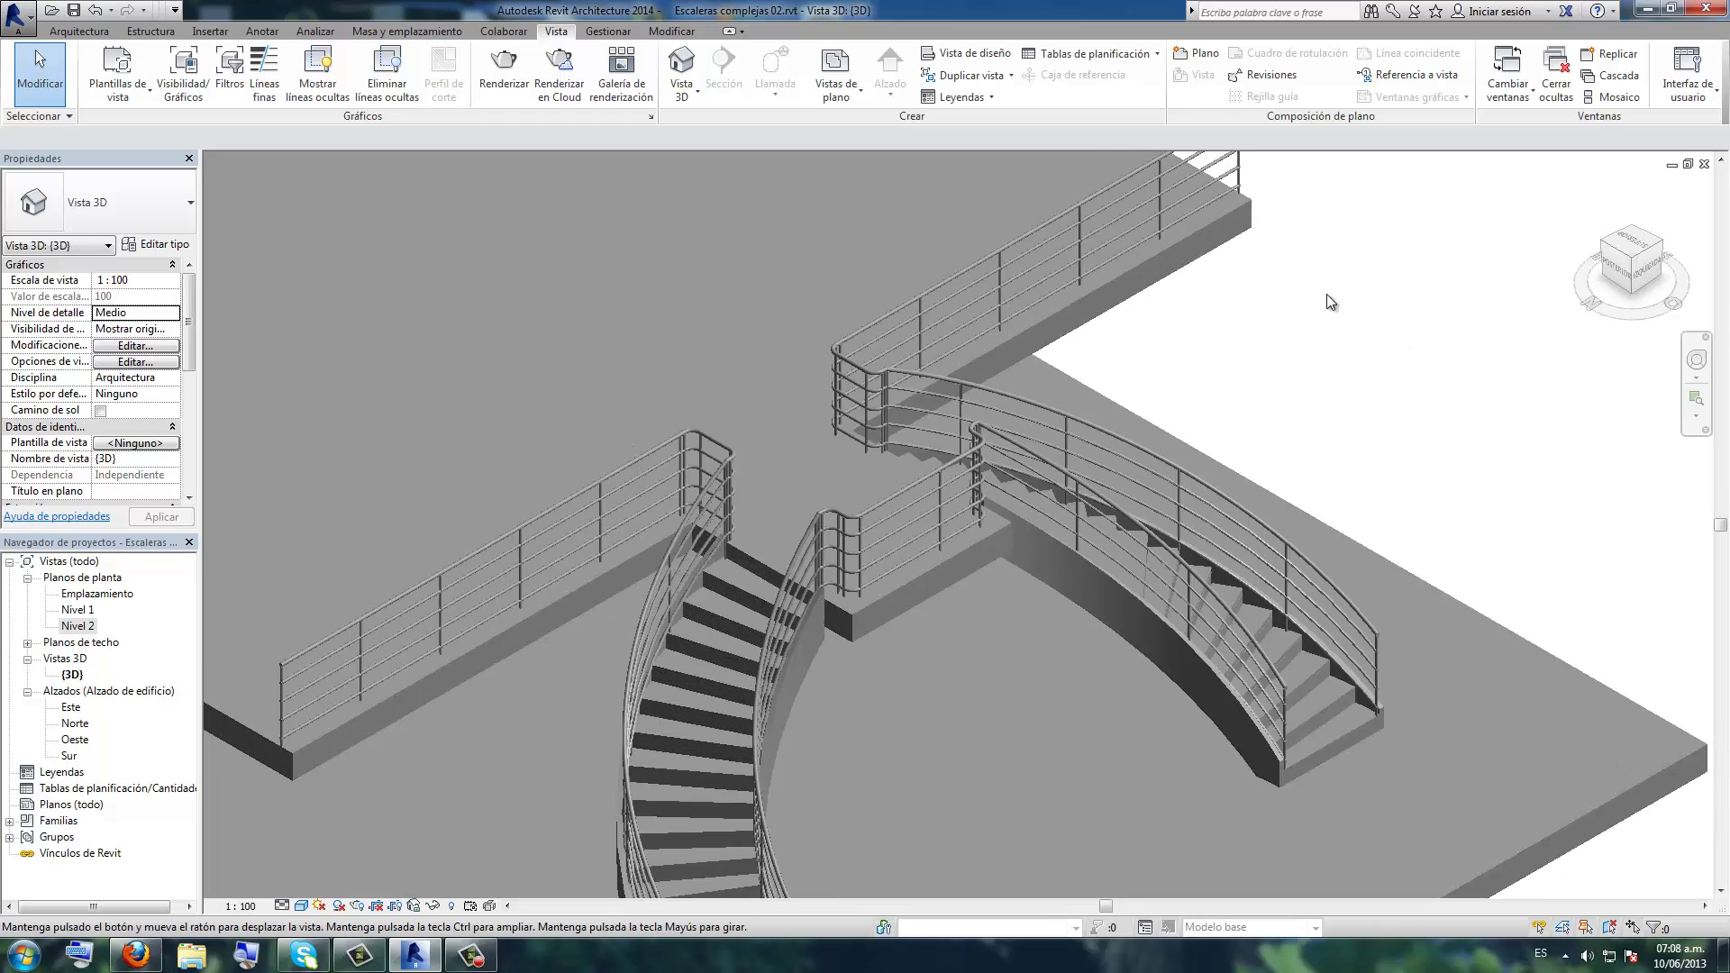
scroll(1327, 294, "up", 1)
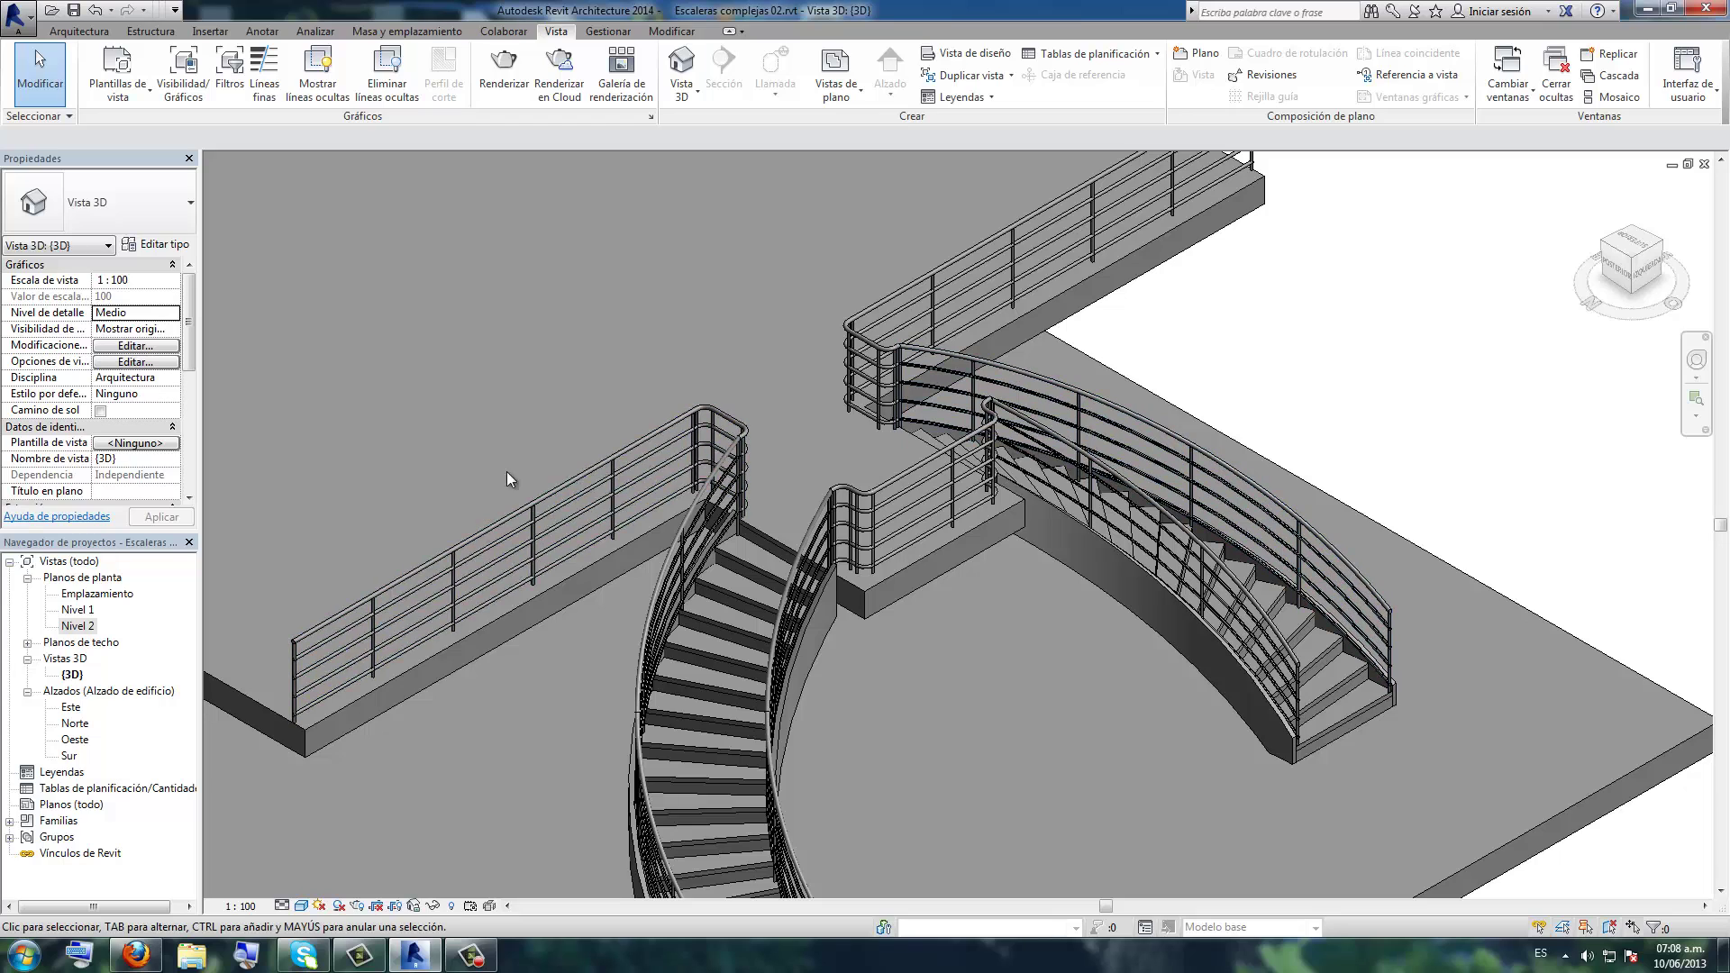
scroll(537, 442, "down", 1)
scroll(537, 442, "down", 1)
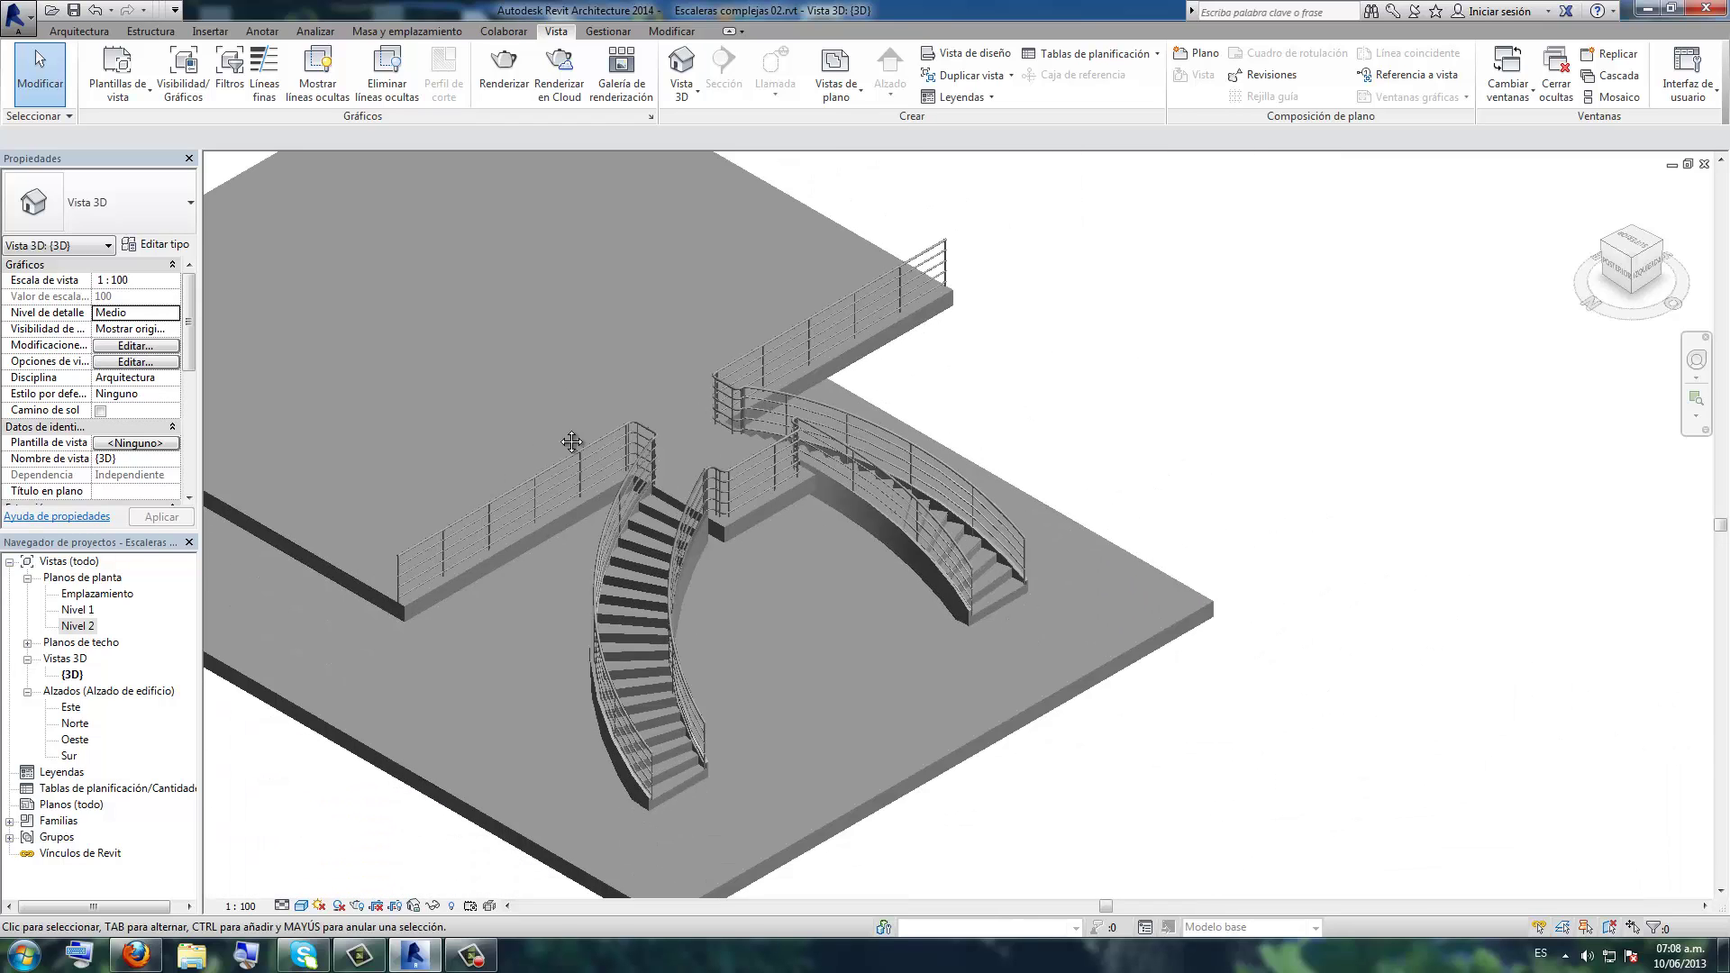
scroll(537, 463, "up", 1)
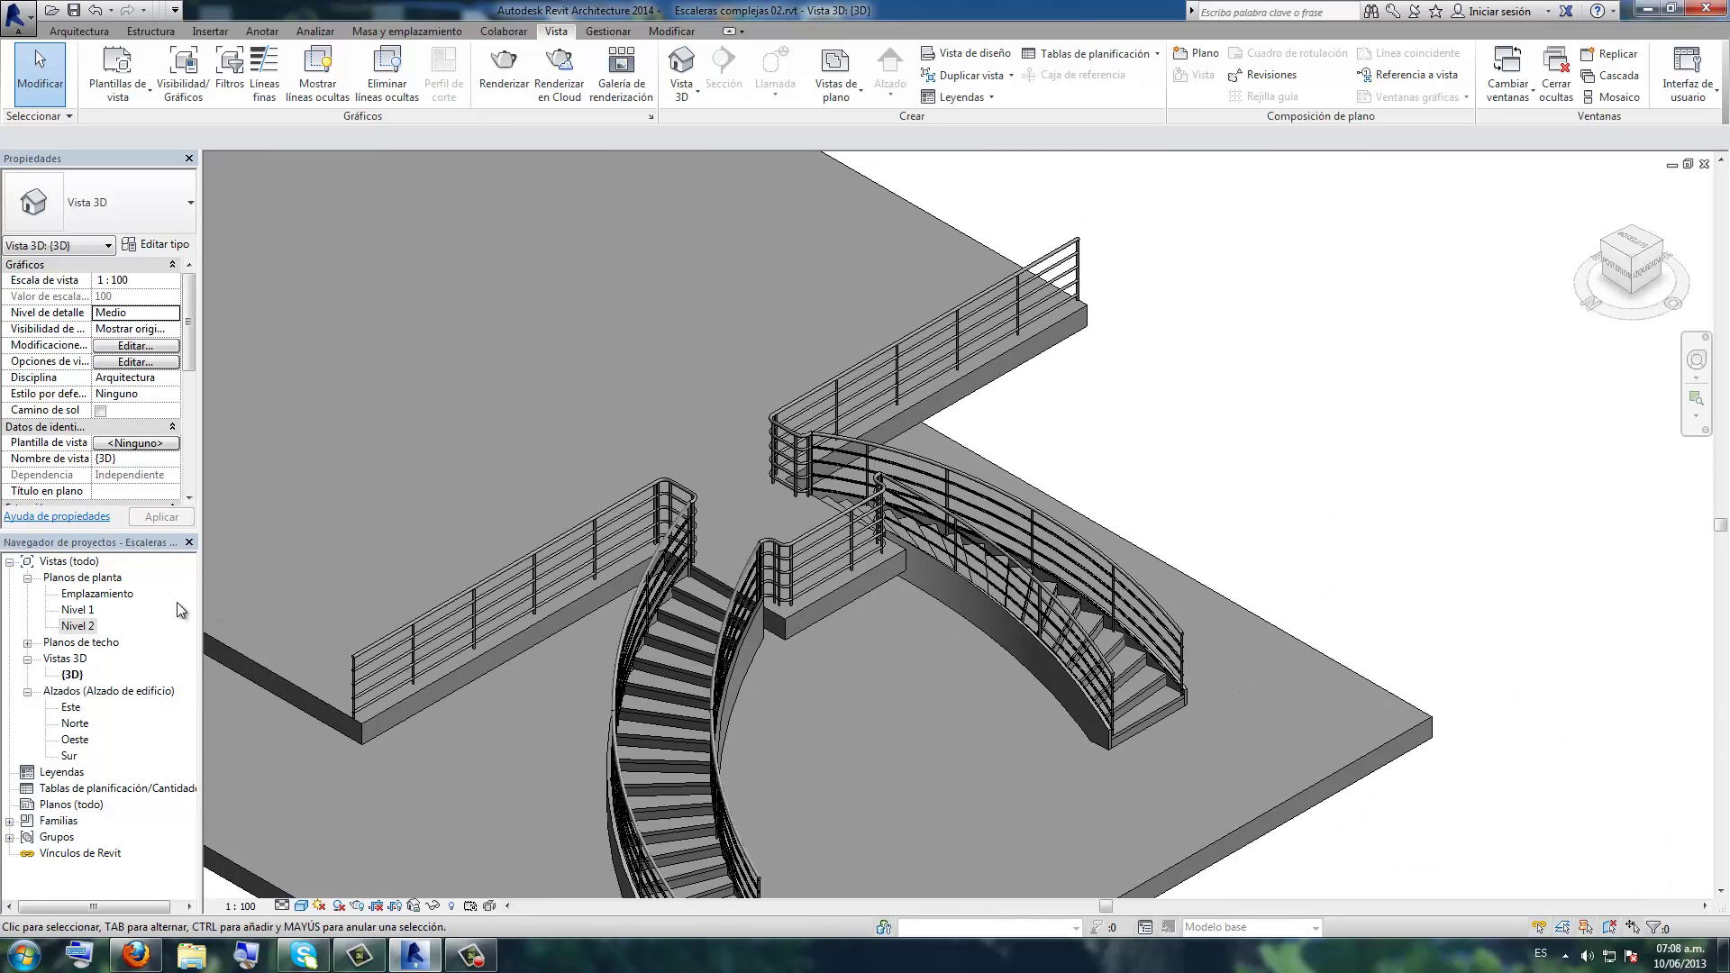
double_click(82, 626)
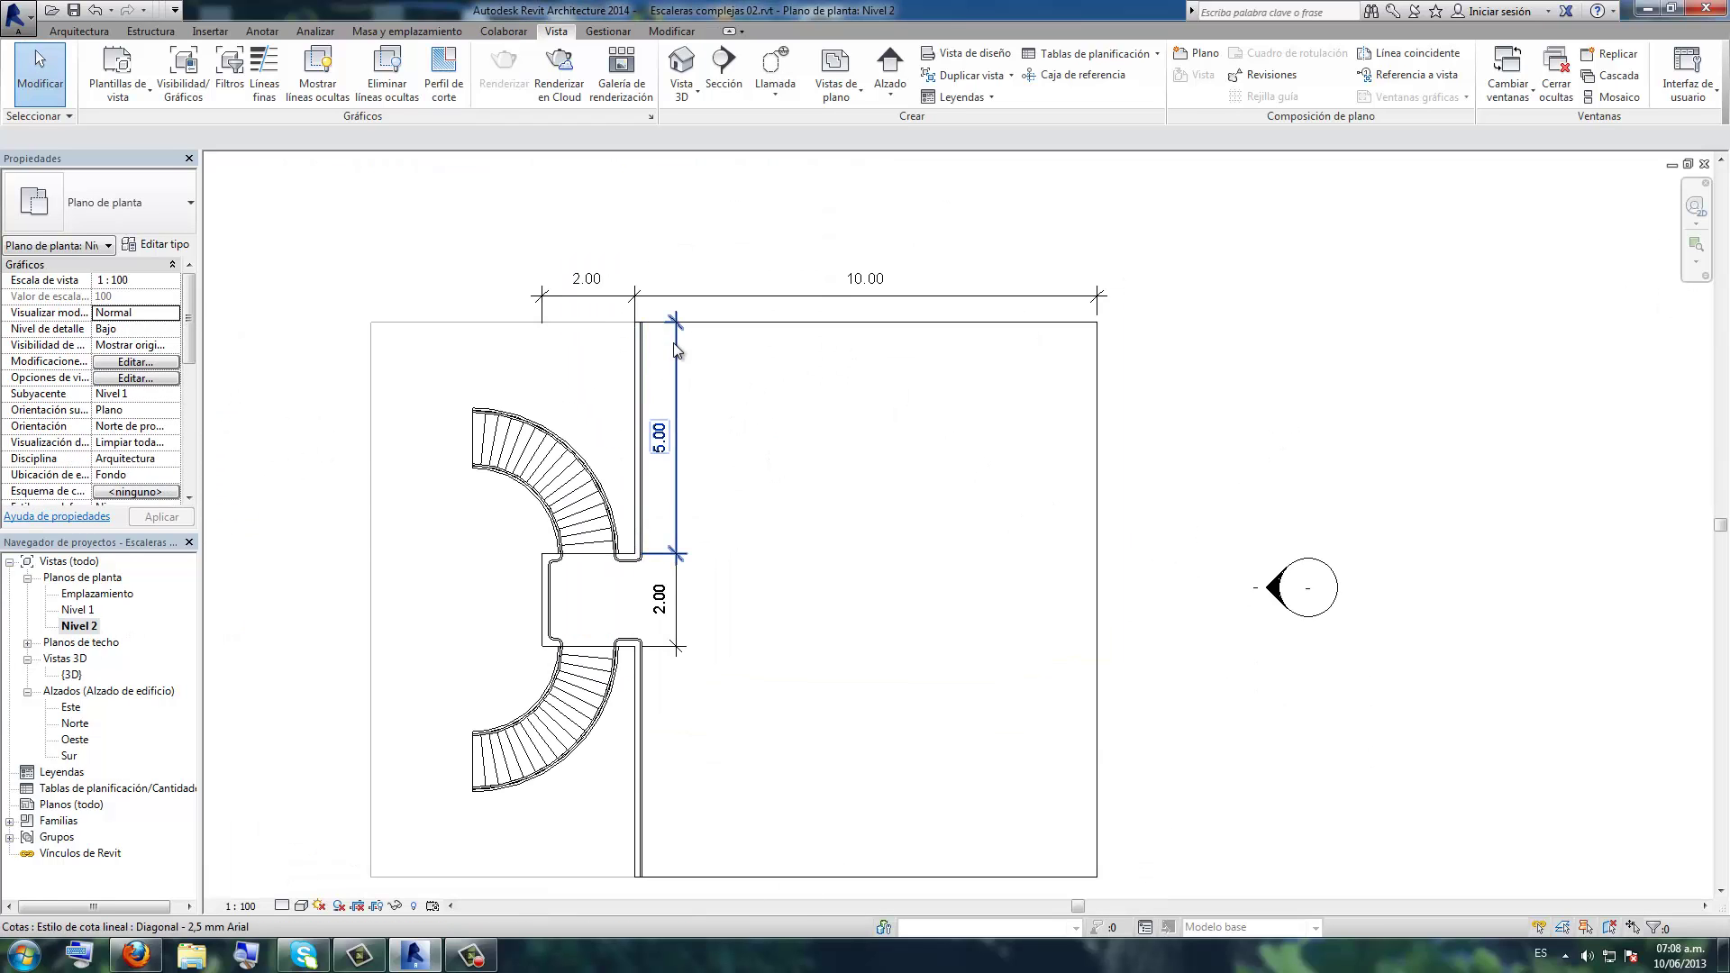
scroll(709, 363, "up", 2)
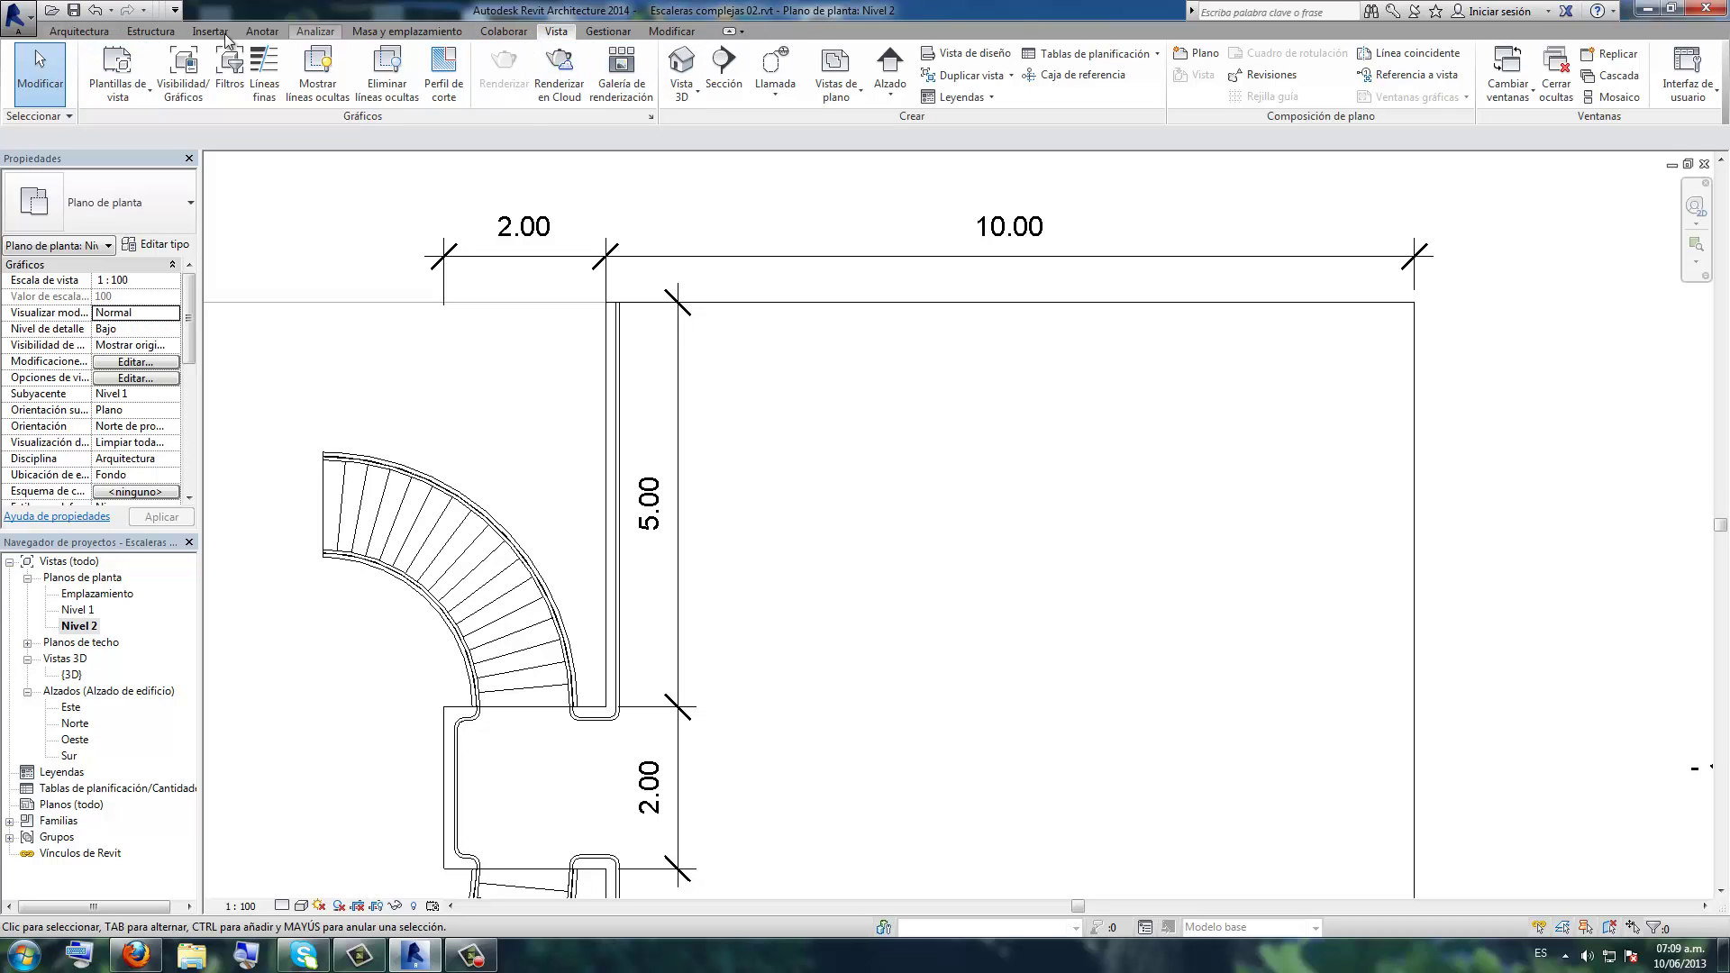
left_click(77, 36)
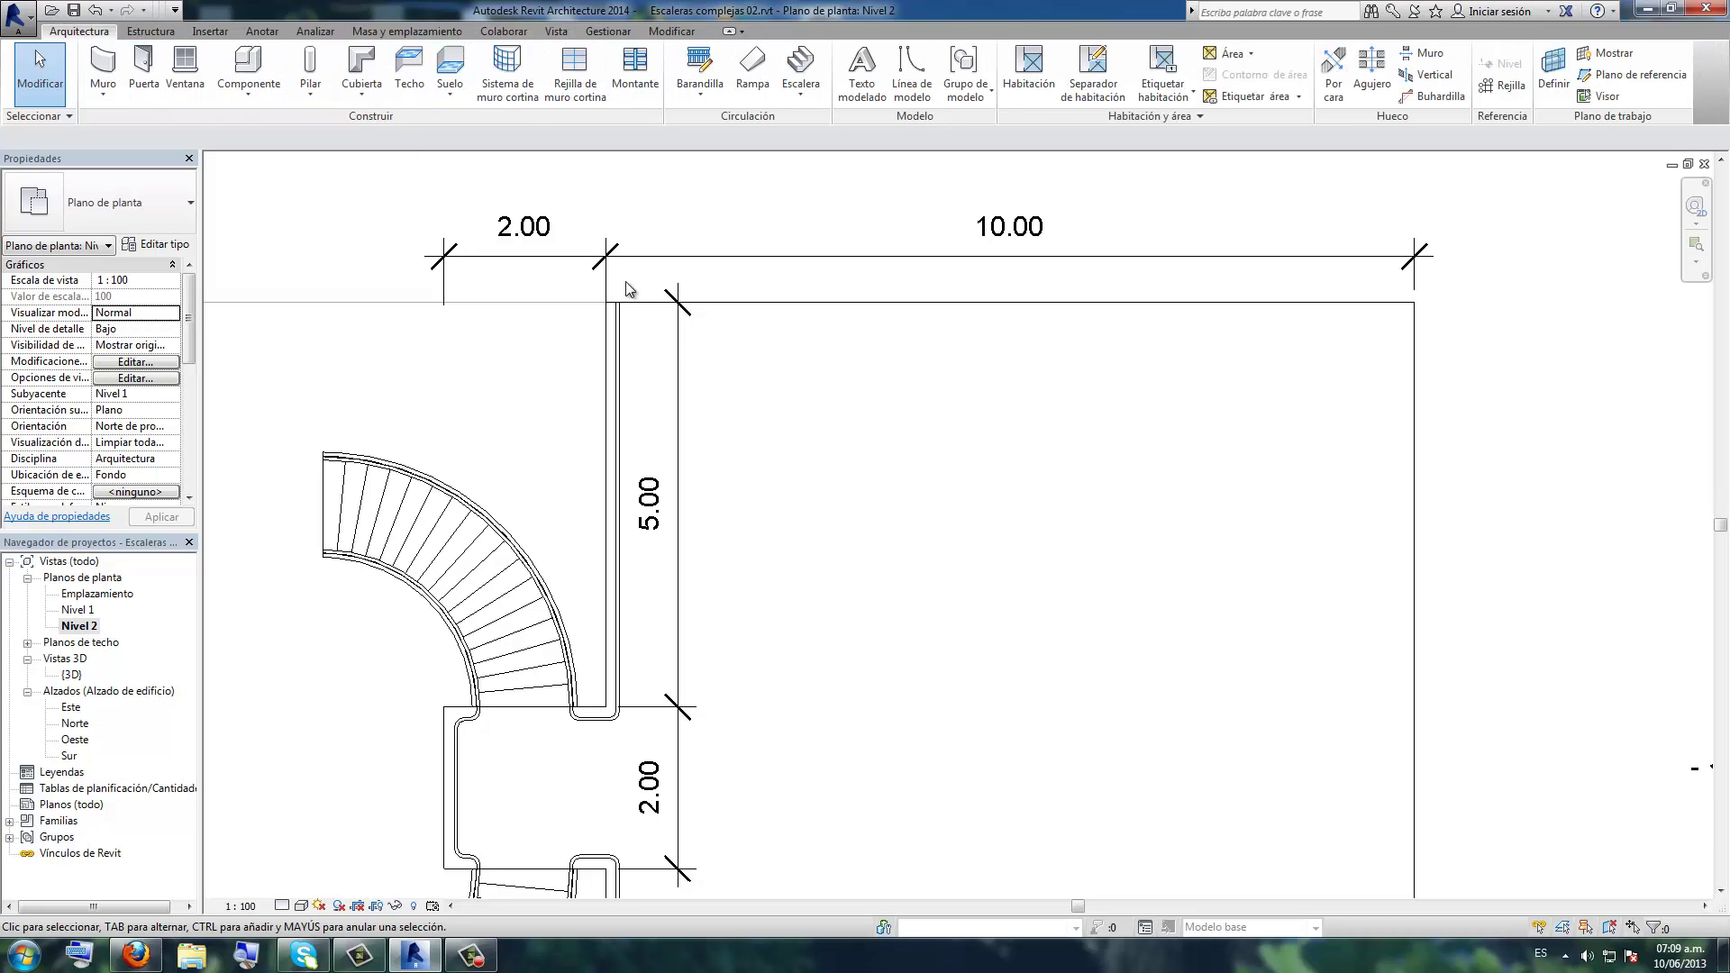
left_click(615, 337)
scroll(737, 236, "up", 2)
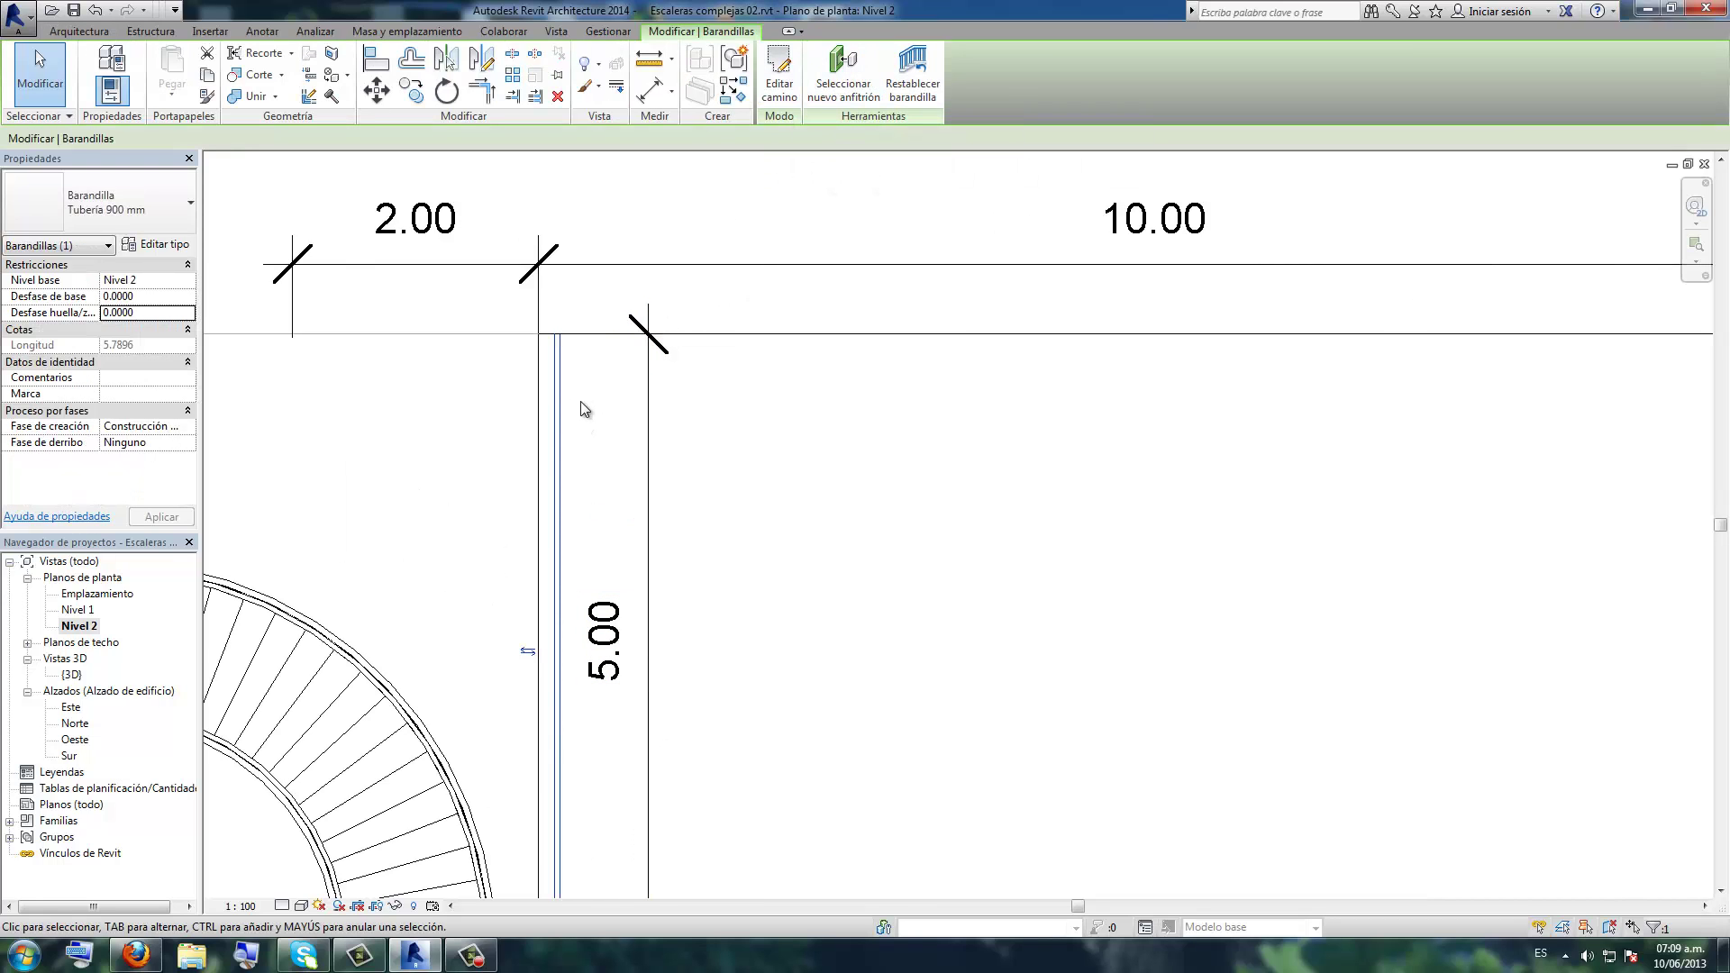
scroll(595, 416, "down", 2)
key("Escape")
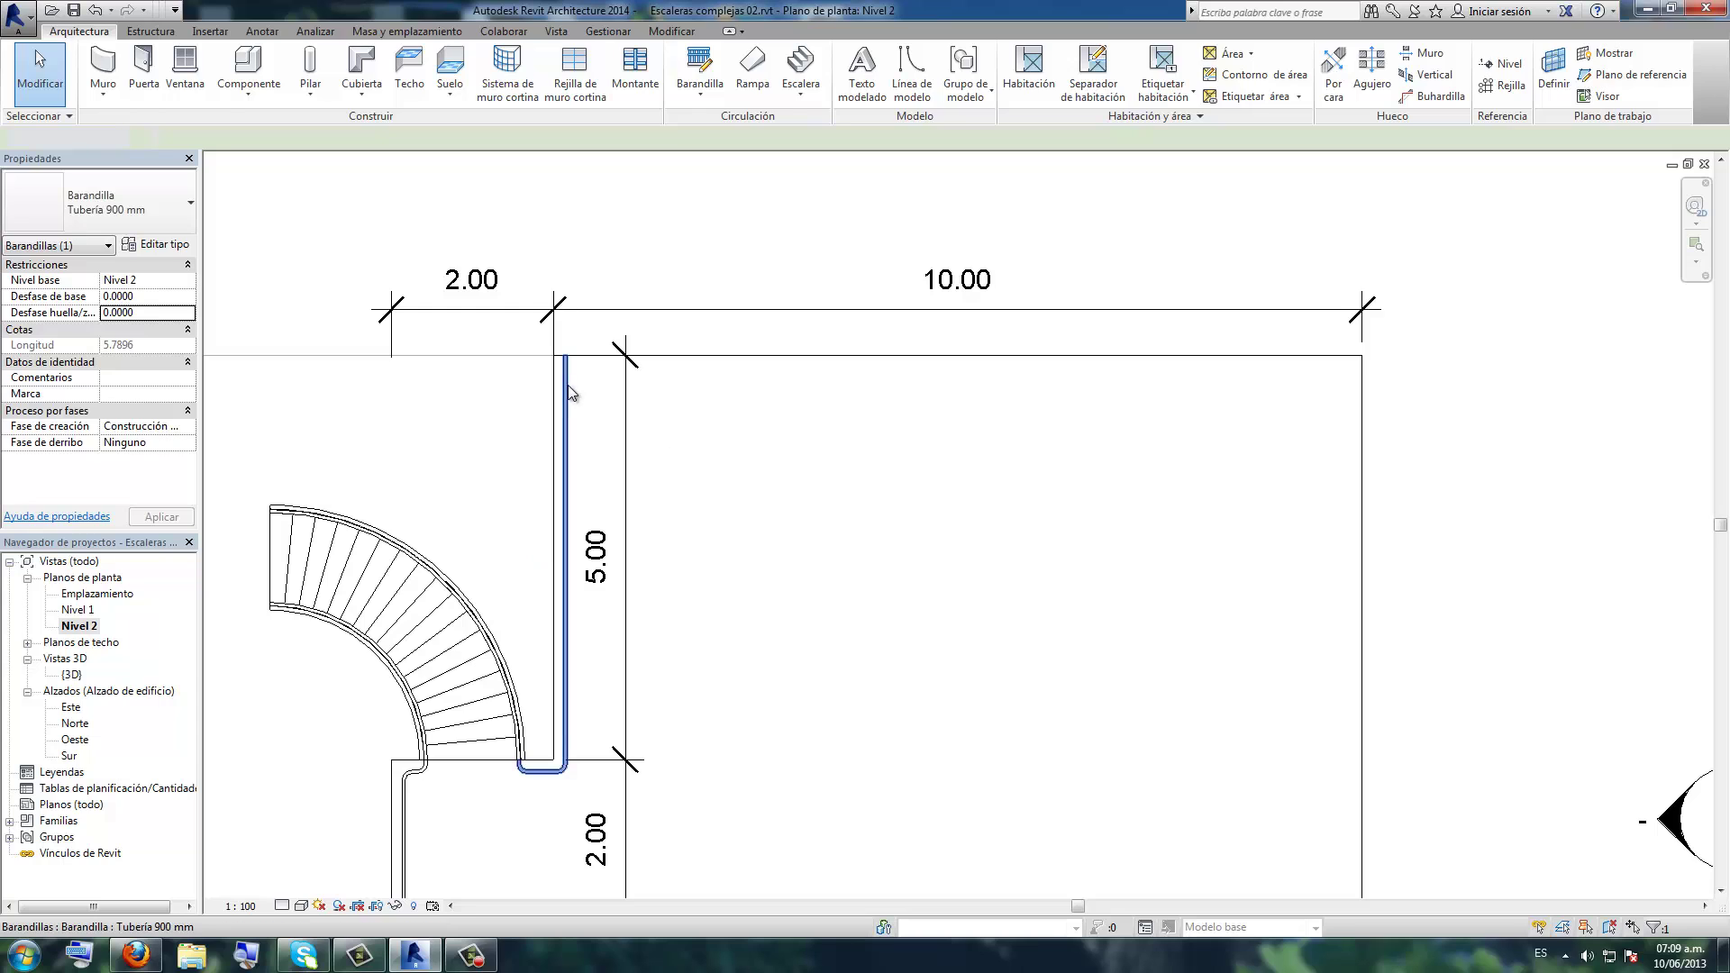
left_click(570, 383)
right_click(570, 375)
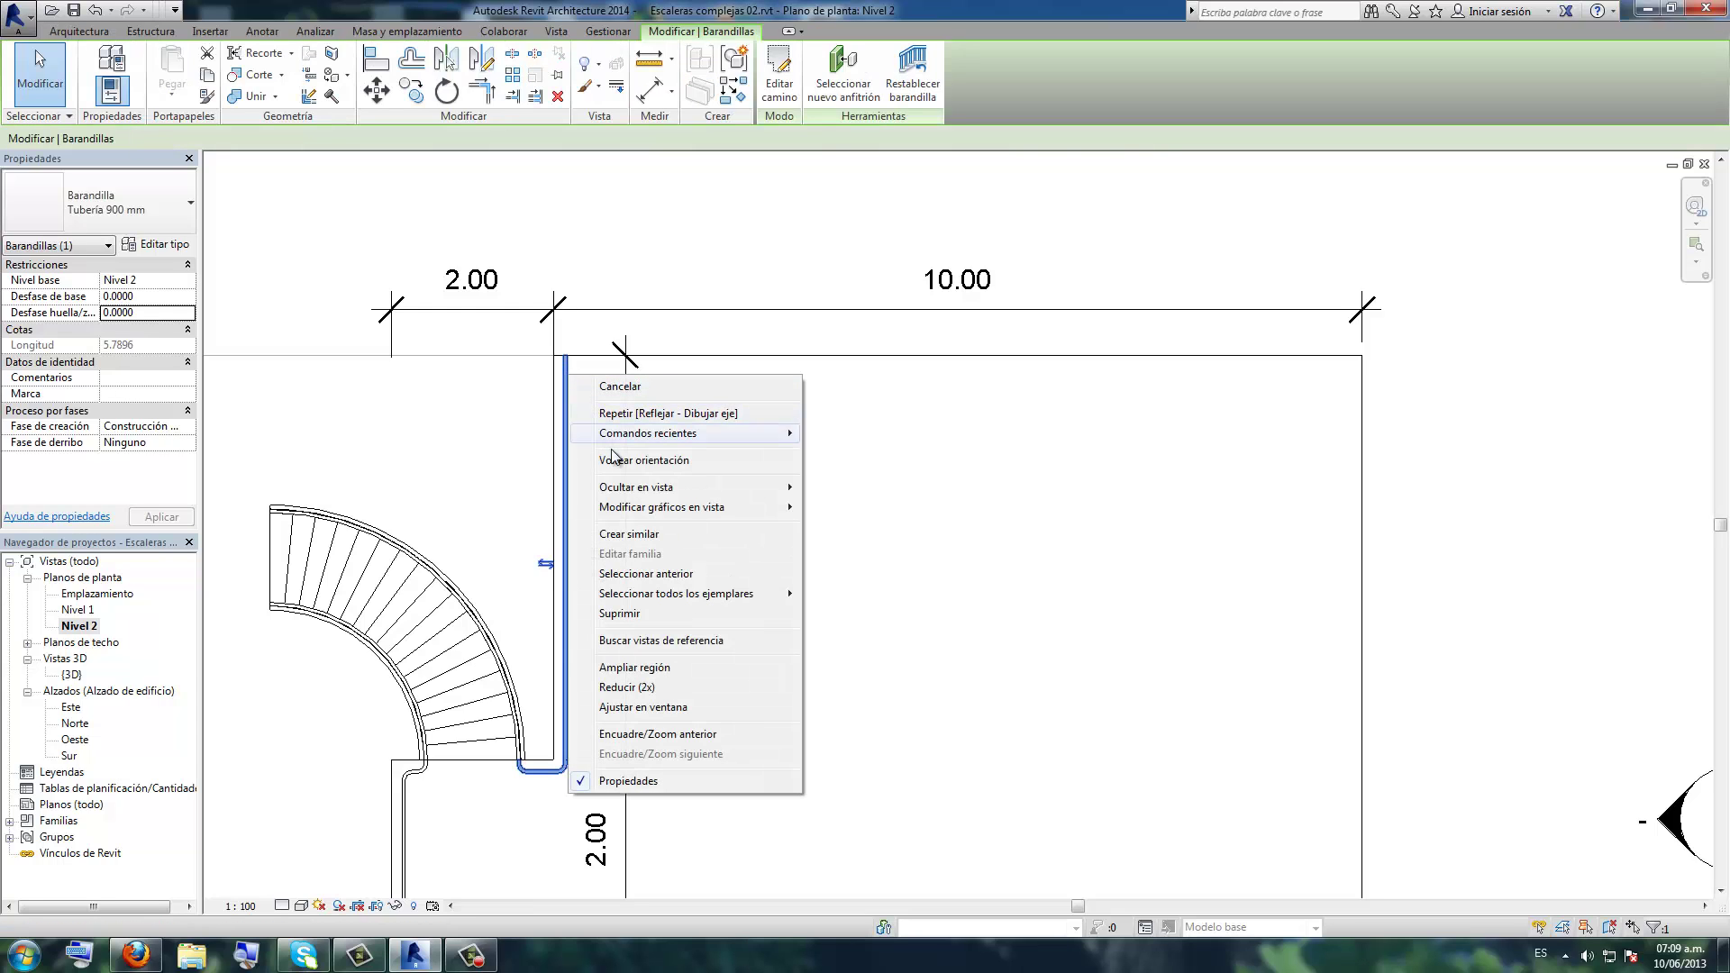
left_click(620, 534)
scroll(570, 376, "up", 3)
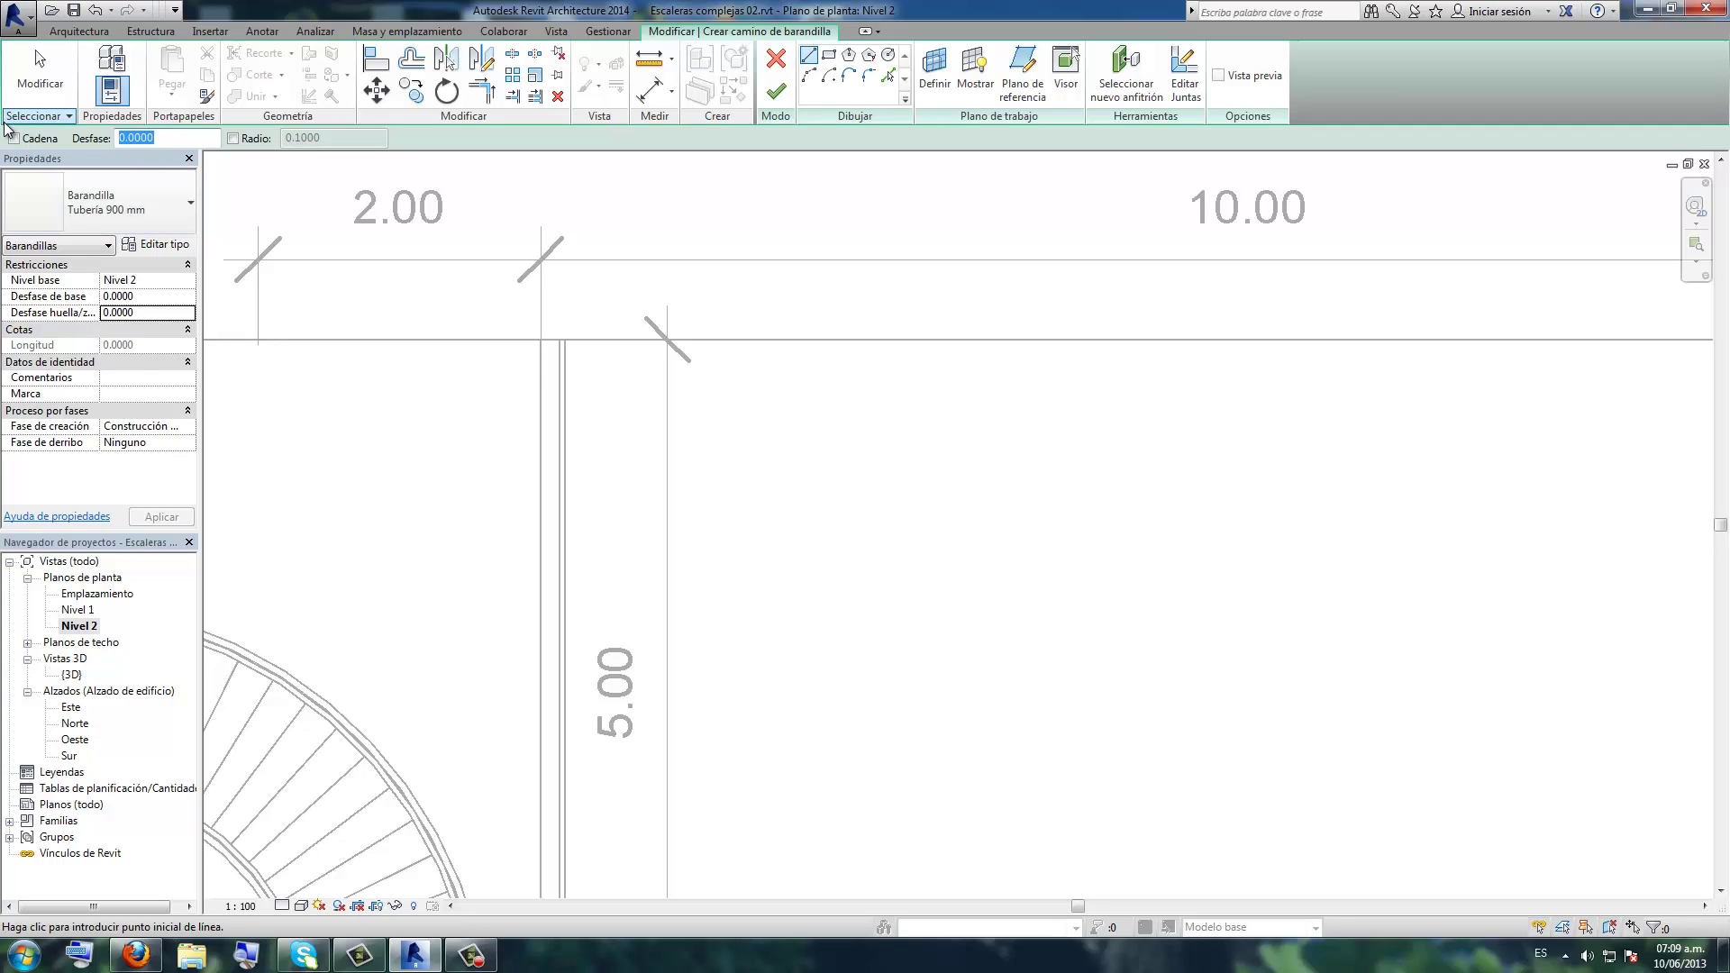
type("0.15")
key("Return")
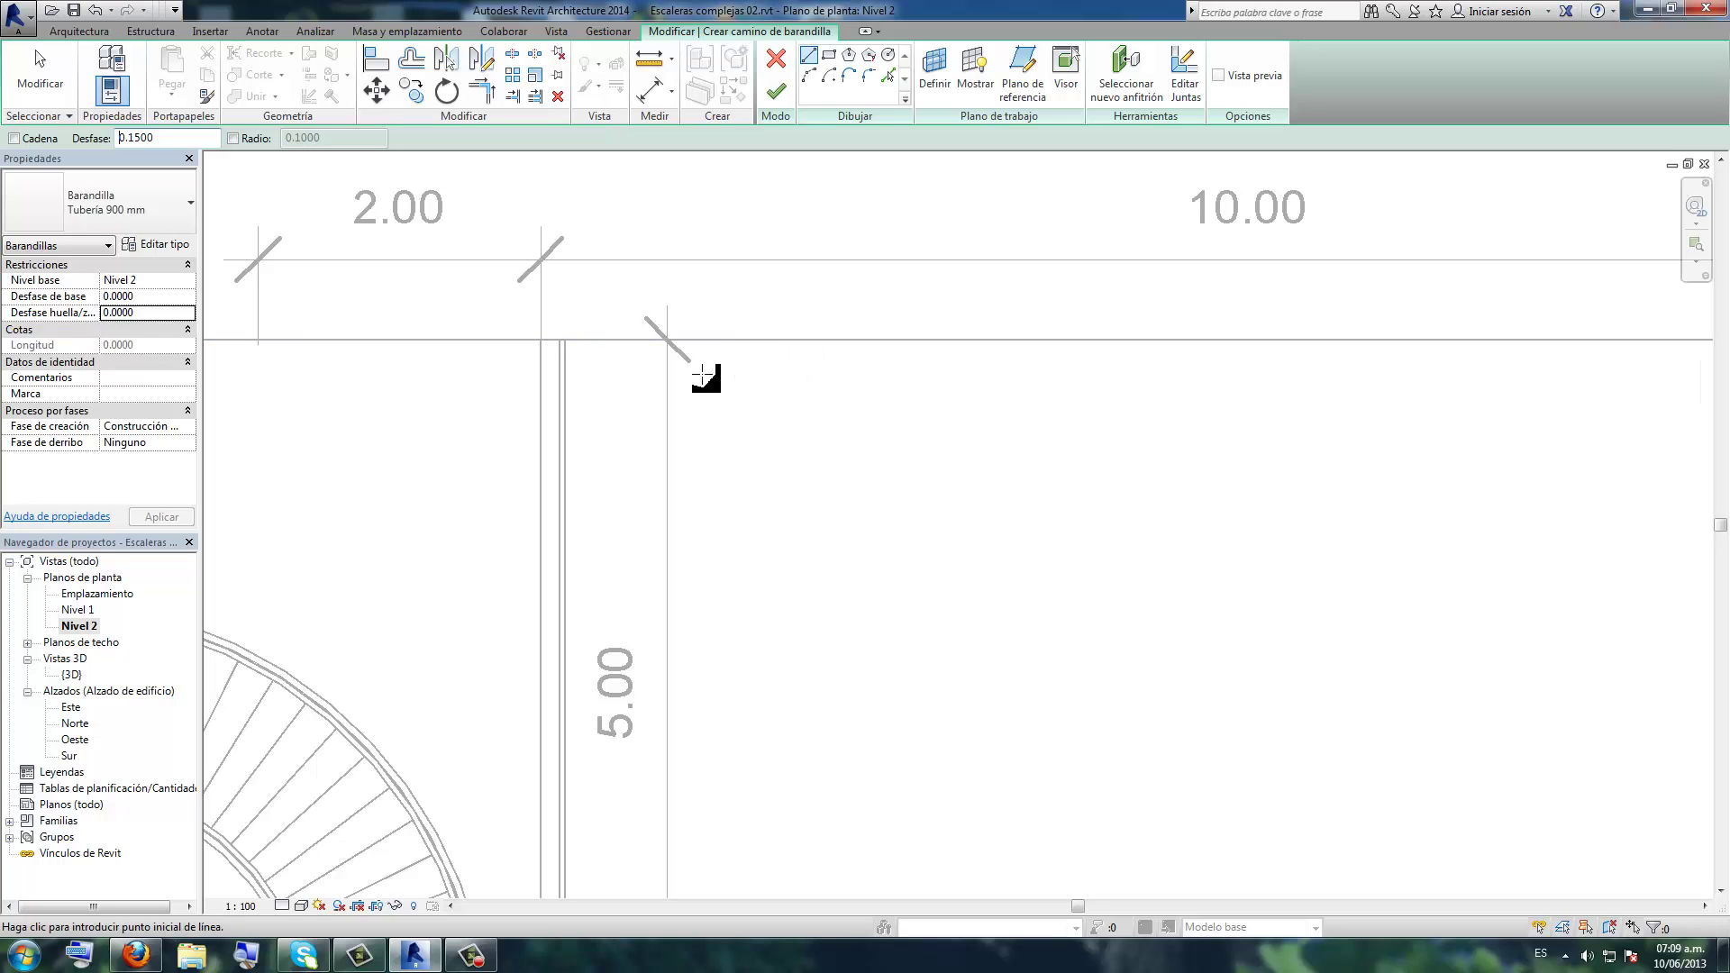
scroll(714, 389, "down", 1)
scroll(746, 340, "down", 2)
scroll(846, 333, "down", 1)
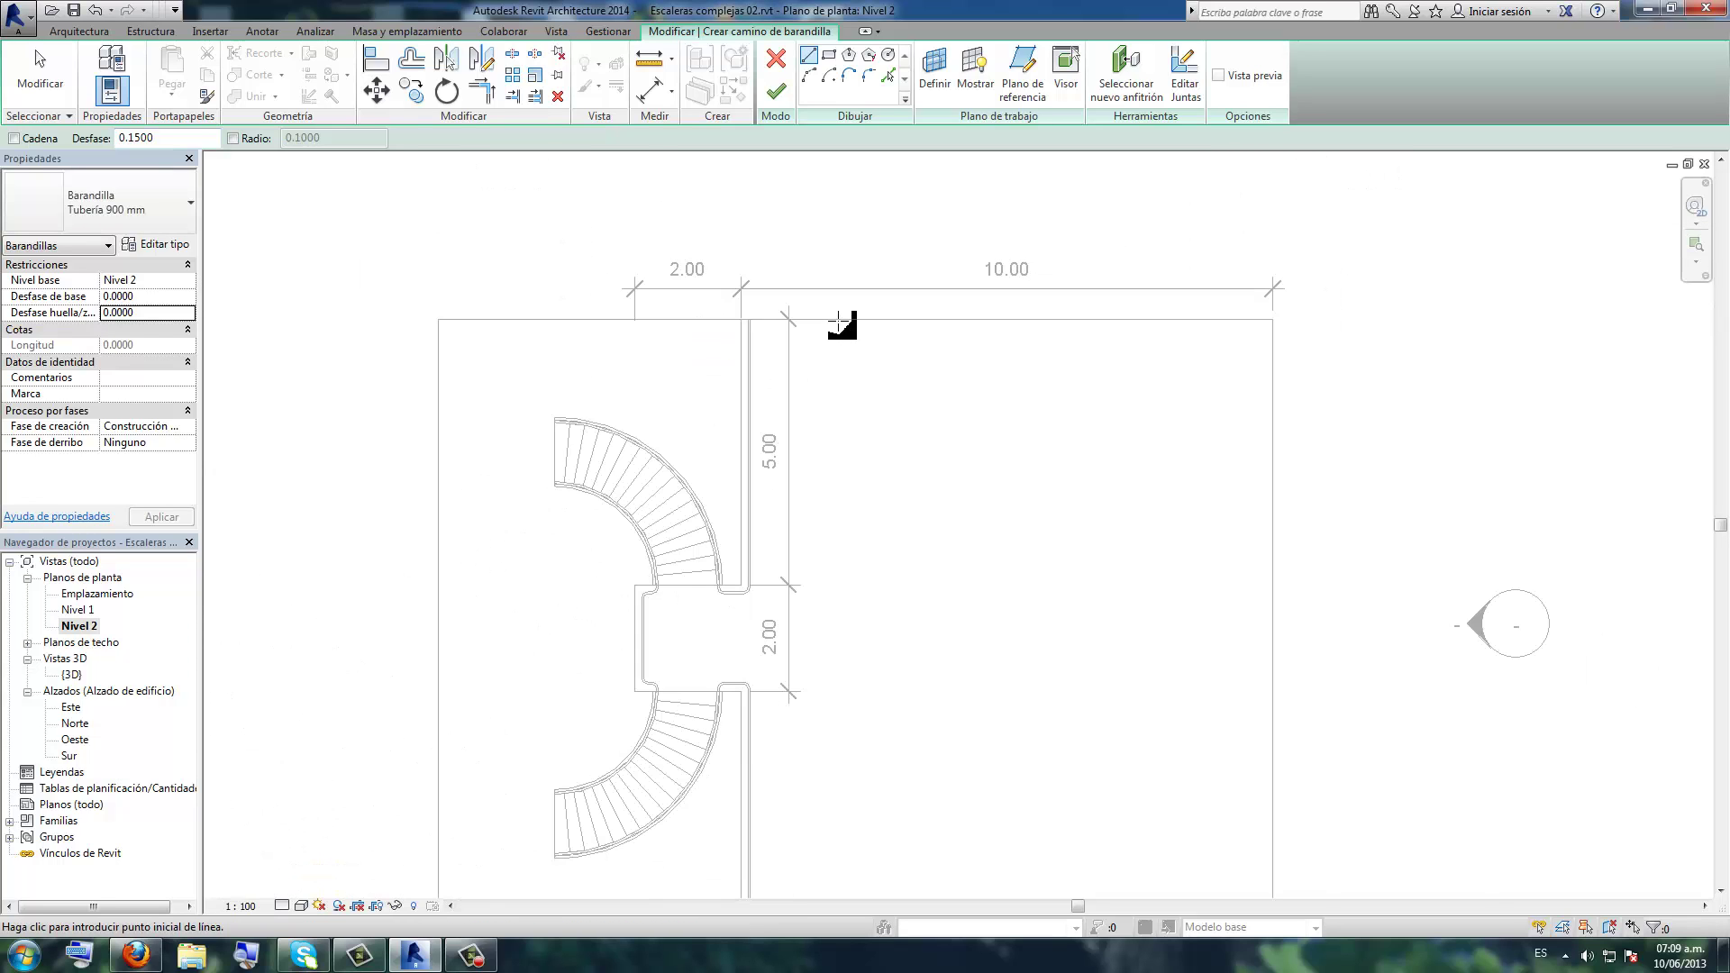
key("Escape")
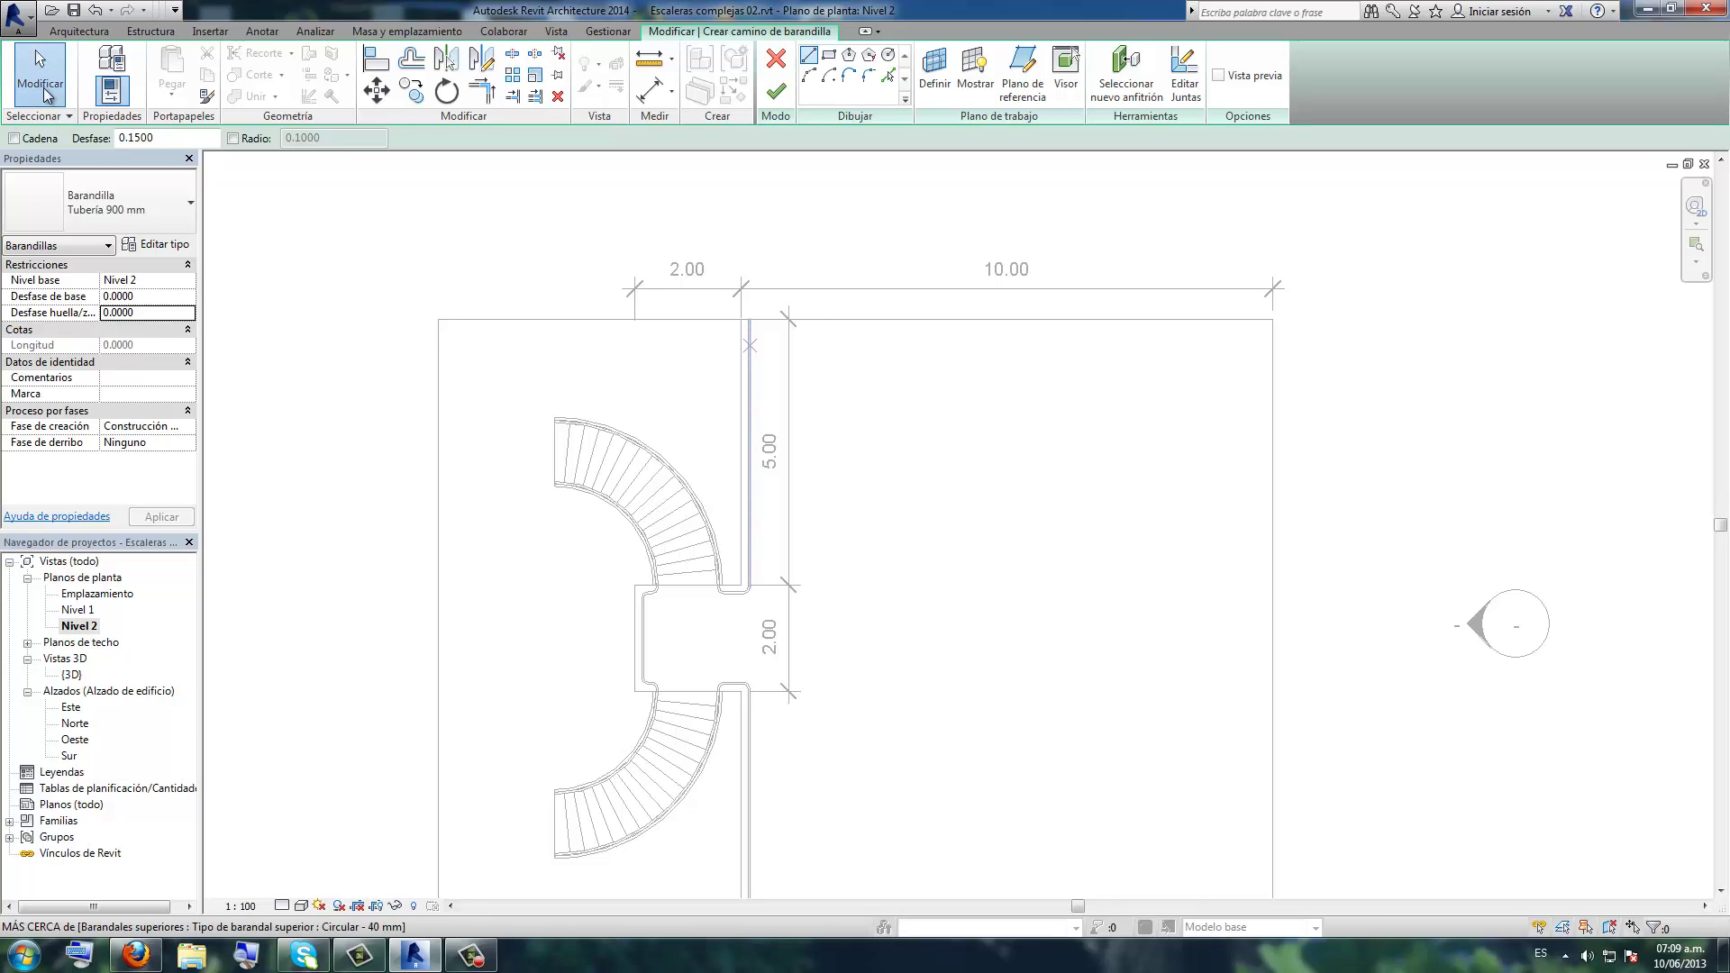
left_click(776, 91)
scroll(631, 252, "up", 2)
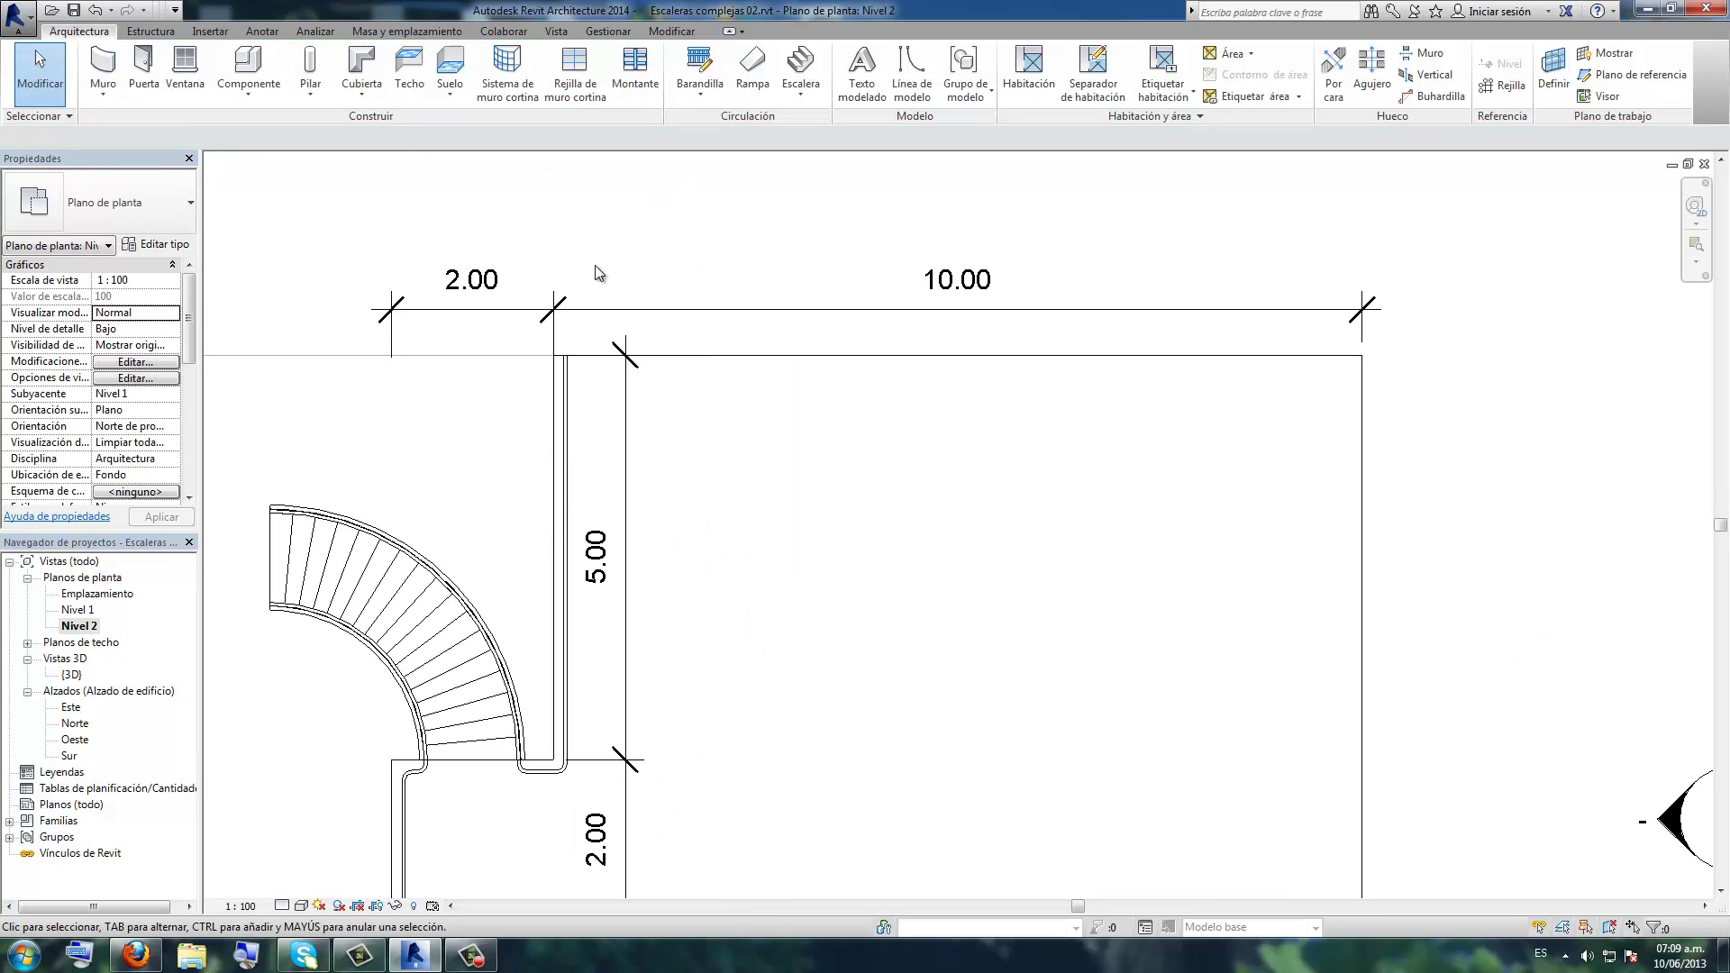
left_click(556, 31)
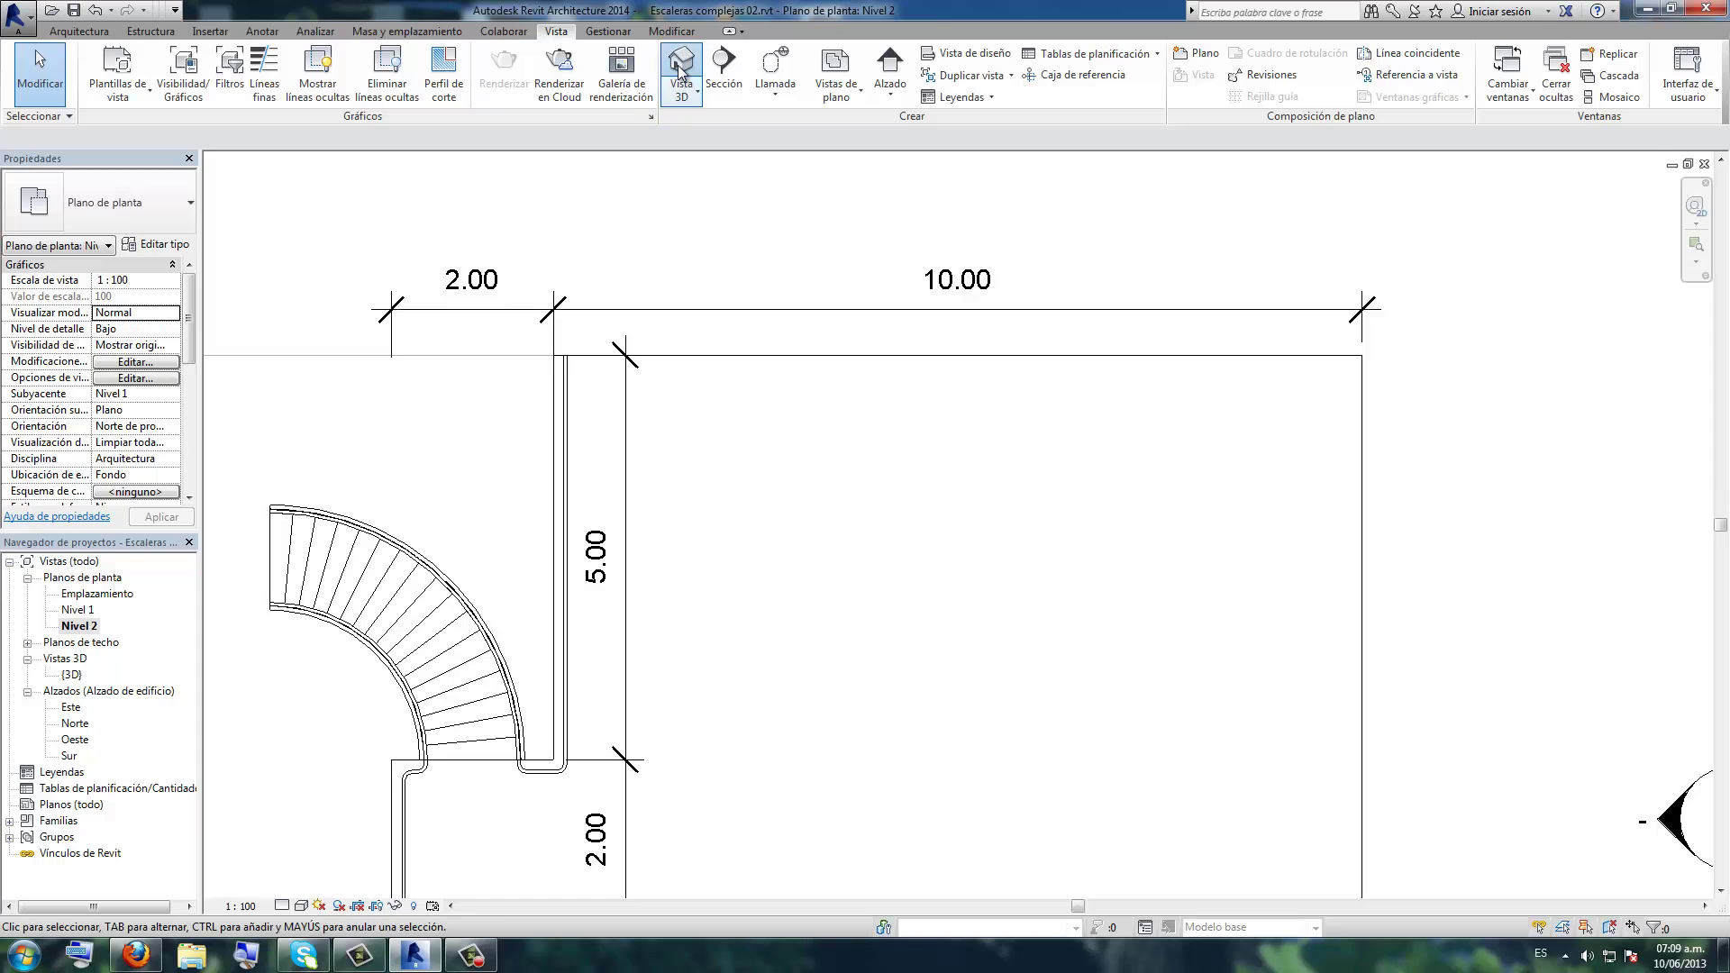
- Show the default 3D view and zoom in on both stairs and their railings
left_click(678, 65)
scroll(684, 435, "down", 1)
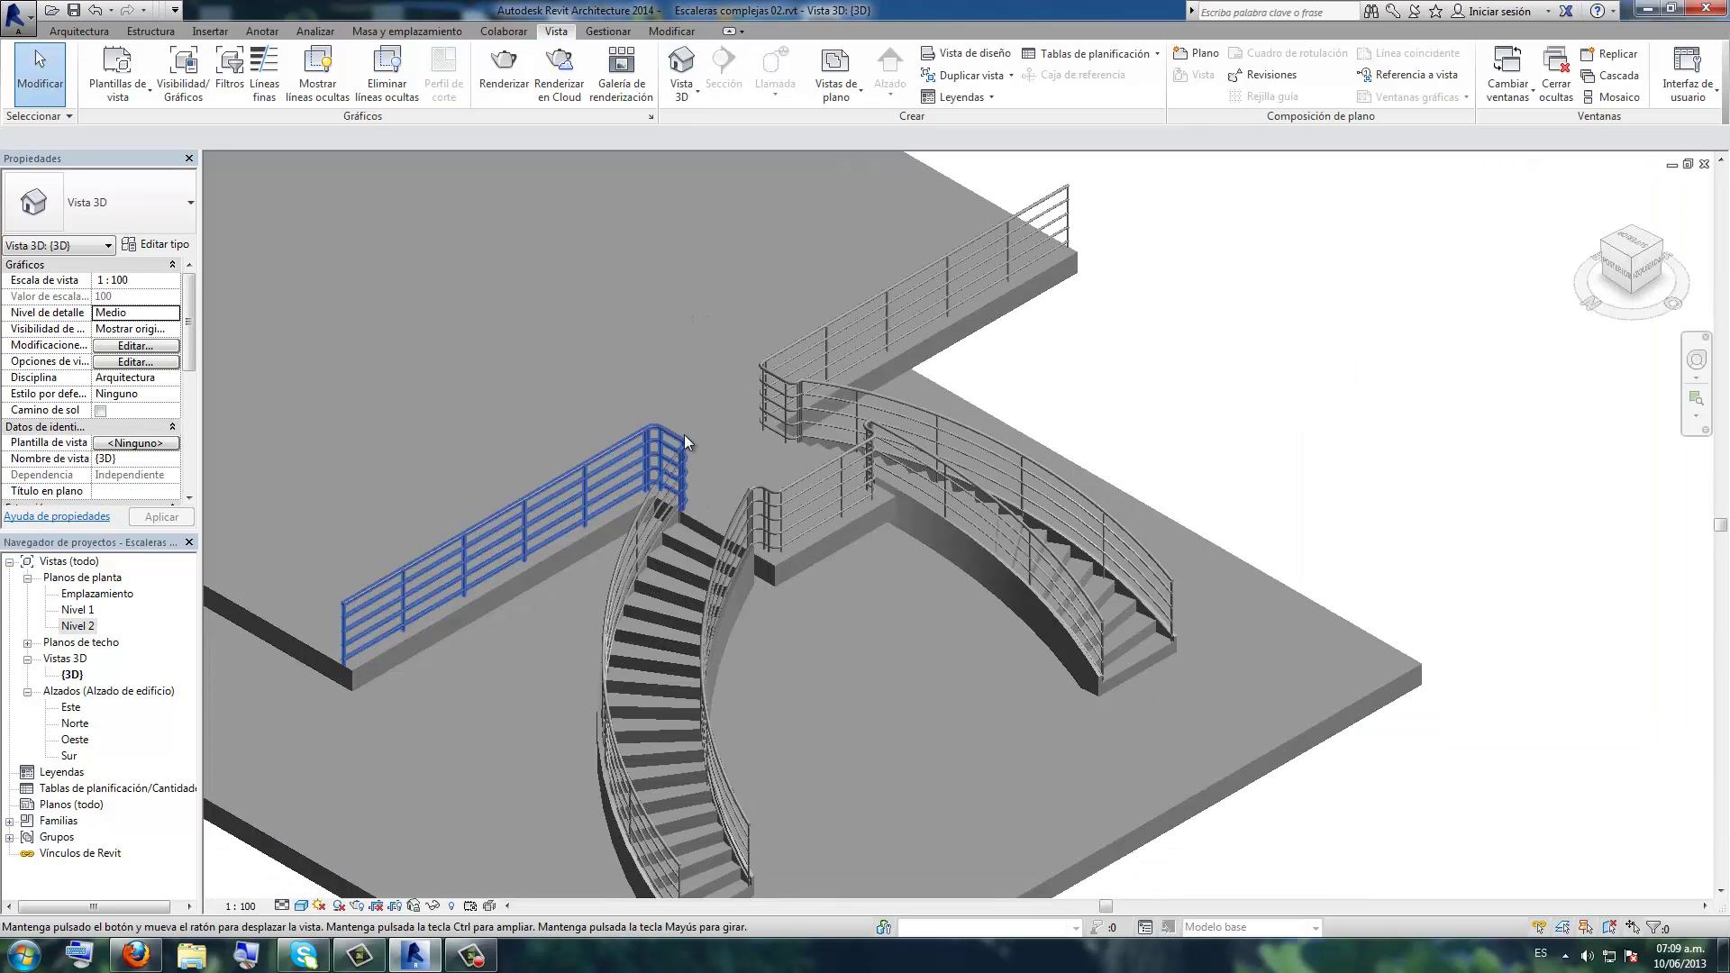
scroll(684, 434, "up", 2)
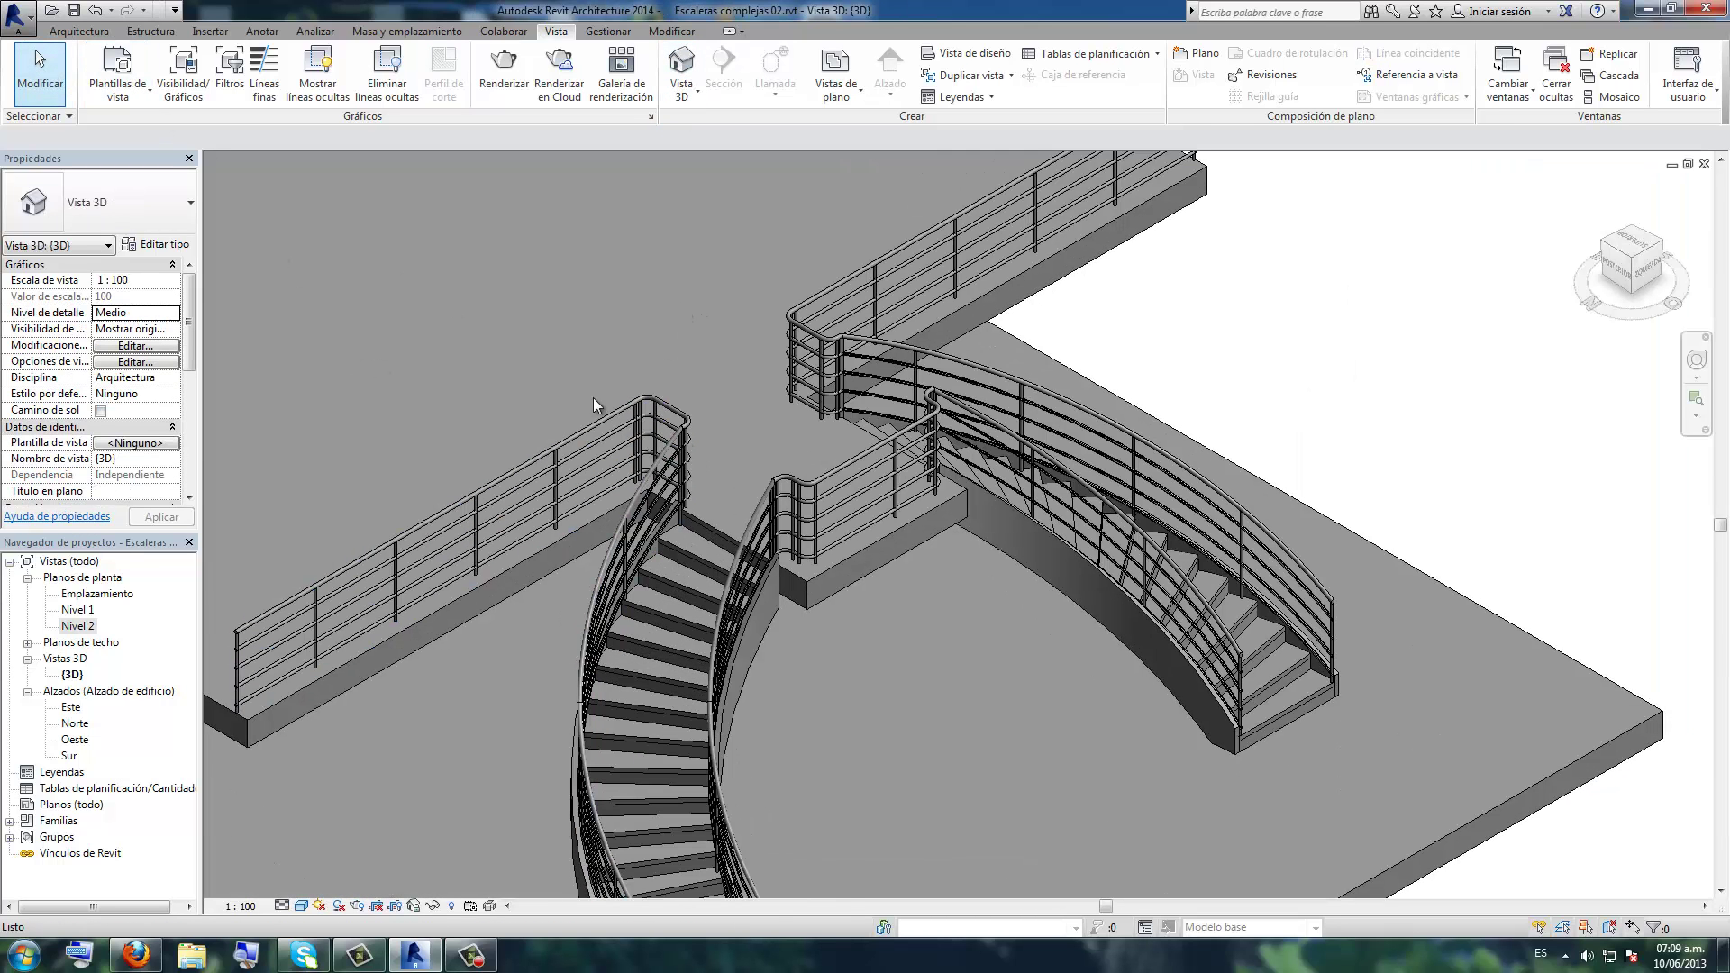